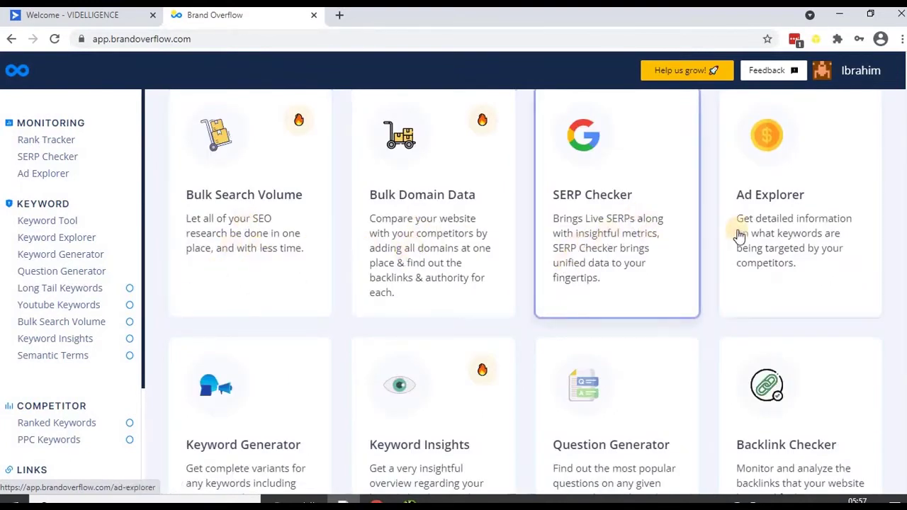
# Look through the tools offered on the dashboard and open the Rank Tracker
pyautogui.scroll(-3, 284, 320)
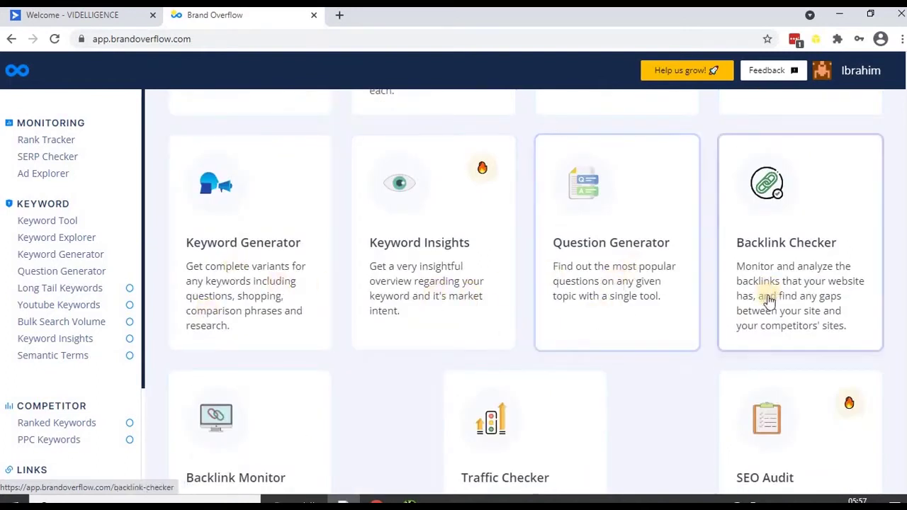
pyautogui.scroll(-2, 770, 299)
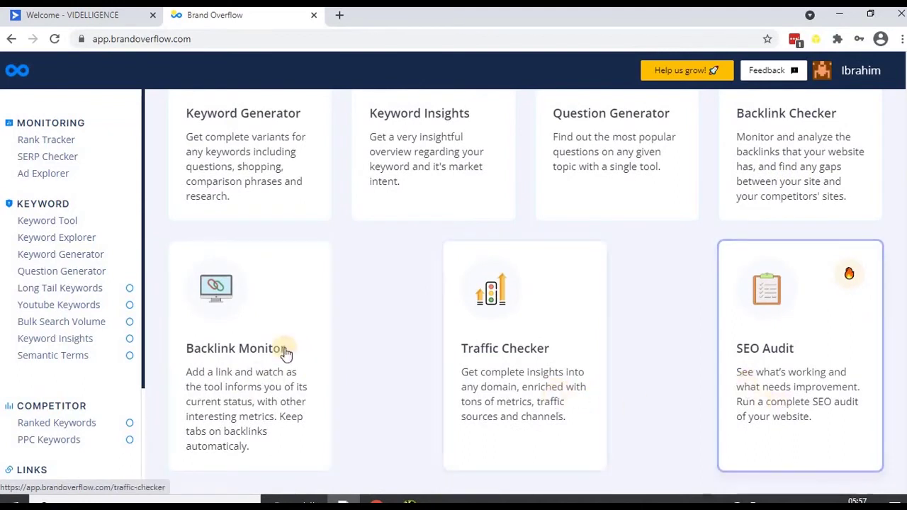
pyautogui.scroll(15, 273, 358)
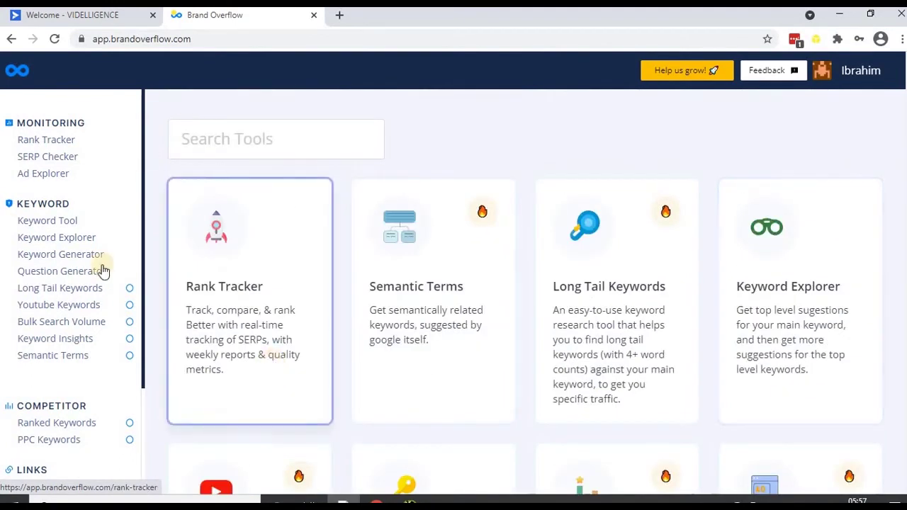
pyautogui.click(211, 320)
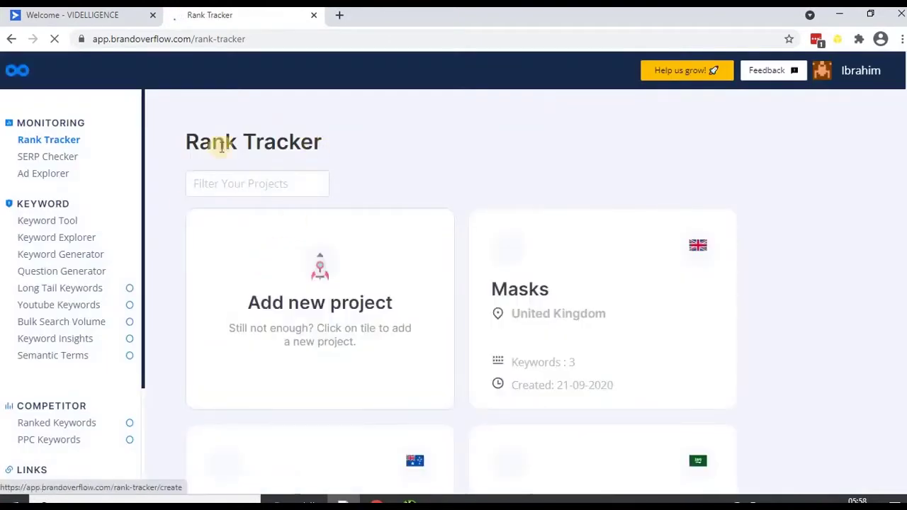
# Look over the existing Rank Tracker projects and start adding a new project
pyautogui.scroll(-4, 214, 268)
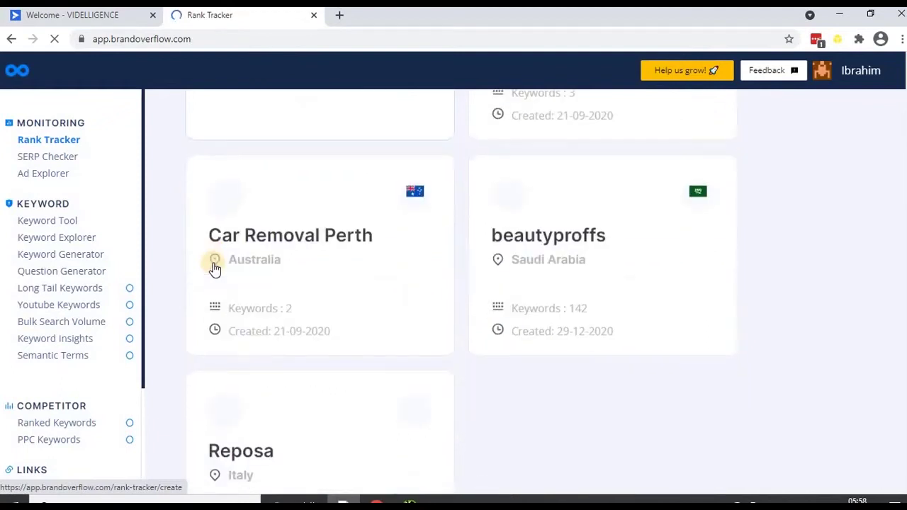
pyautogui.scroll(-1, 214, 268)
pyautogui.scroll(5, 213, 263)
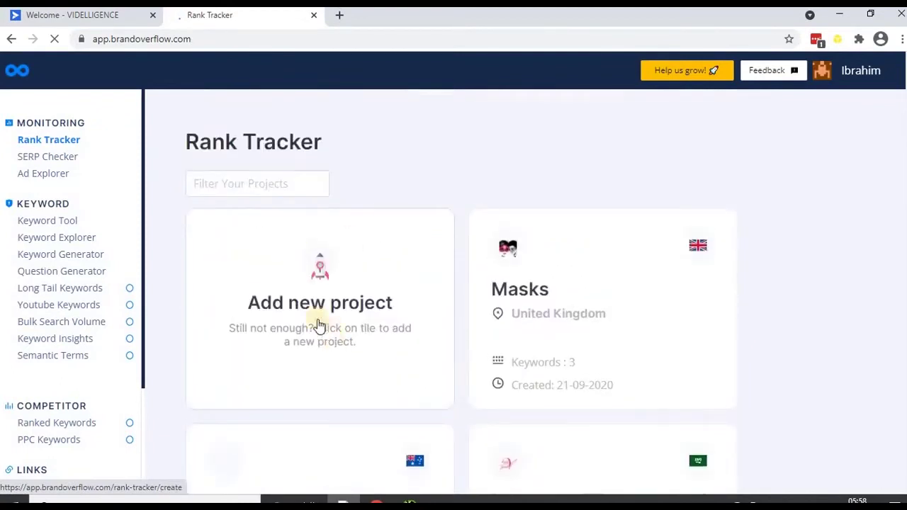
pyautogui.scroll(-2, 309, 306)
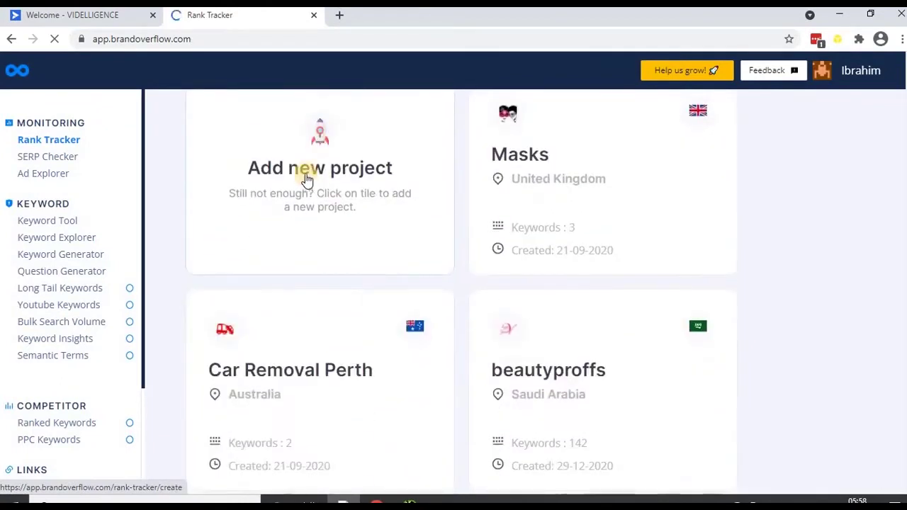
pyautogui.click(217, 247)
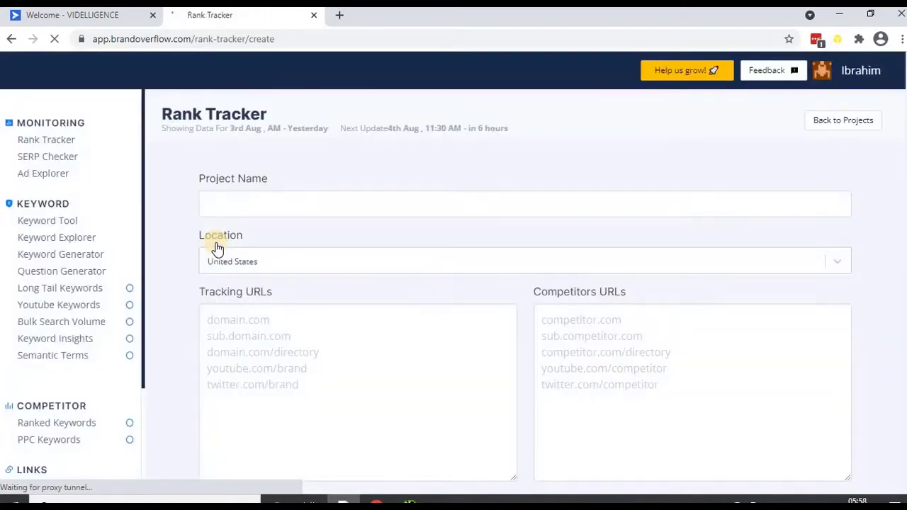
# Name the new project AvivDigial and set its location to India
pyautogui.click(230, 204)
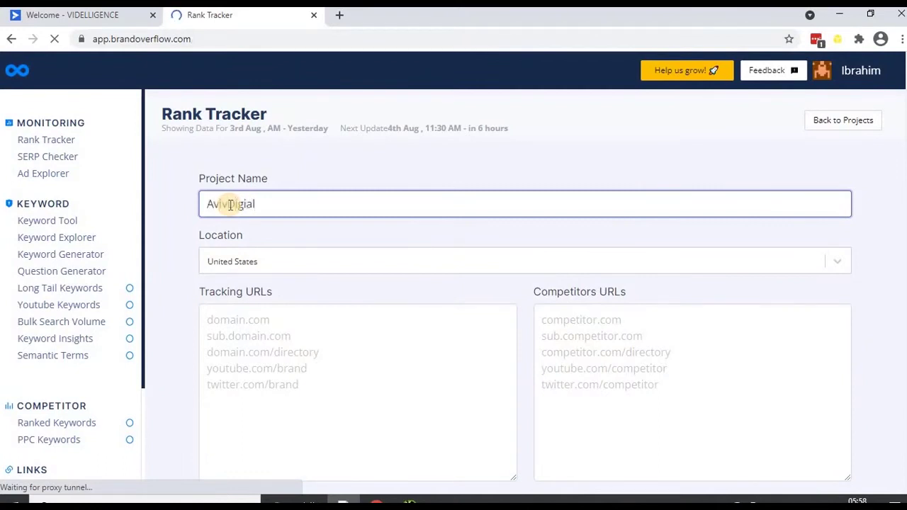
pyautogui.click(270, 262)
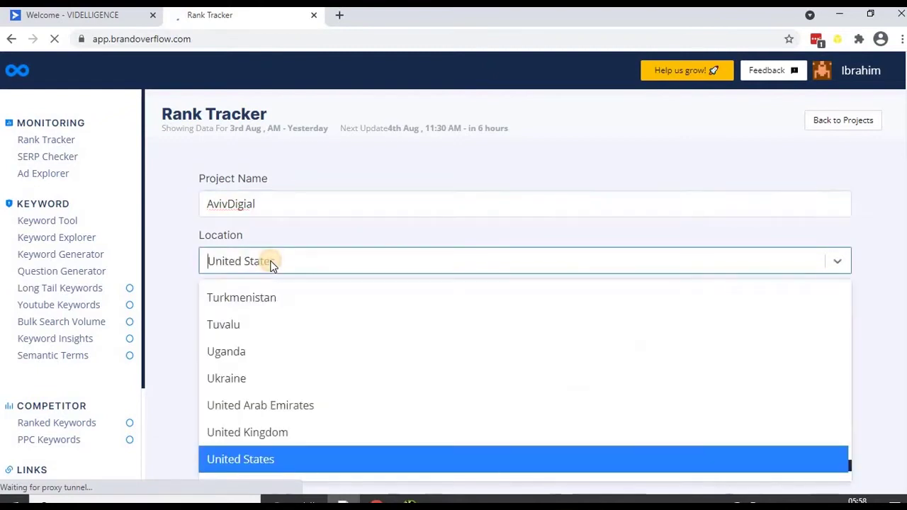
pyautogui.write('ind')
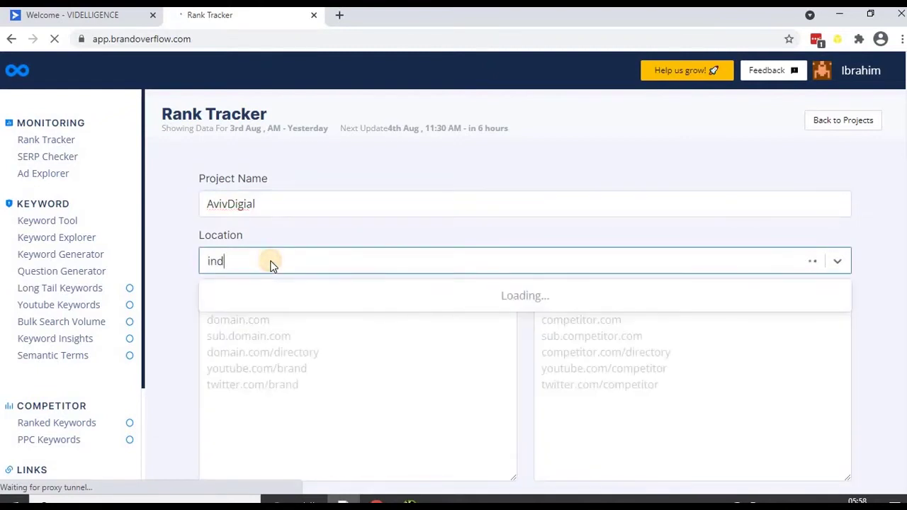
pyautogui.click(218, 321)
# Enter avivdigital.in as the tracking URL of the new project
pyautogui.scroll(-1, 263, 226)
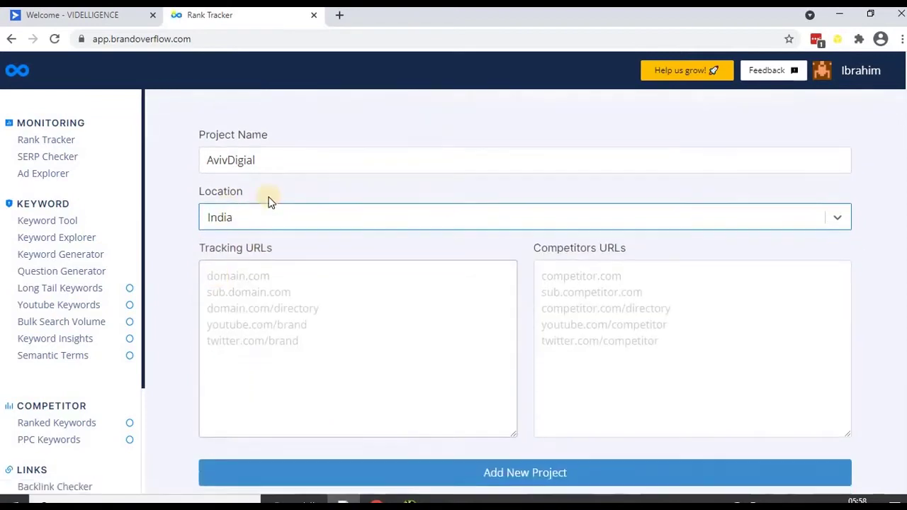
pyautogui.click(255, 284)
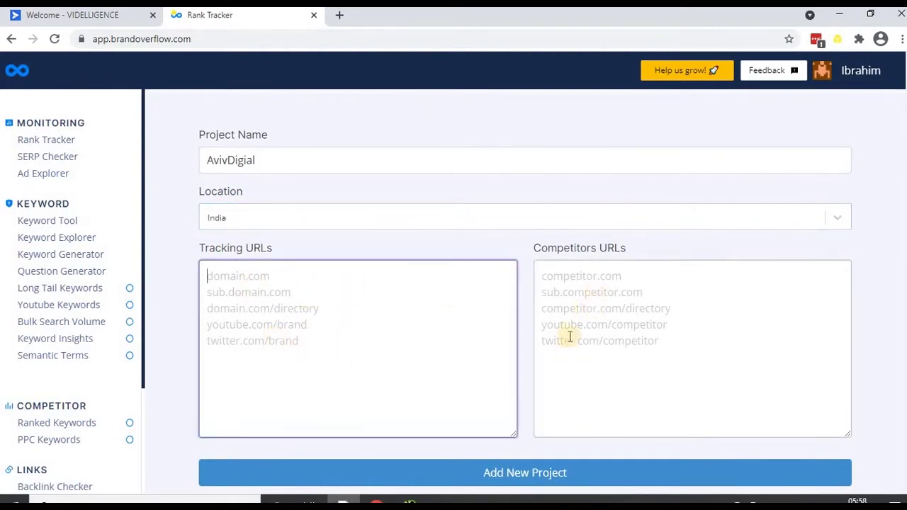
pyautogui.scroll(1, 314, 328)
pyautogui.scroll(-1, 283, 298)
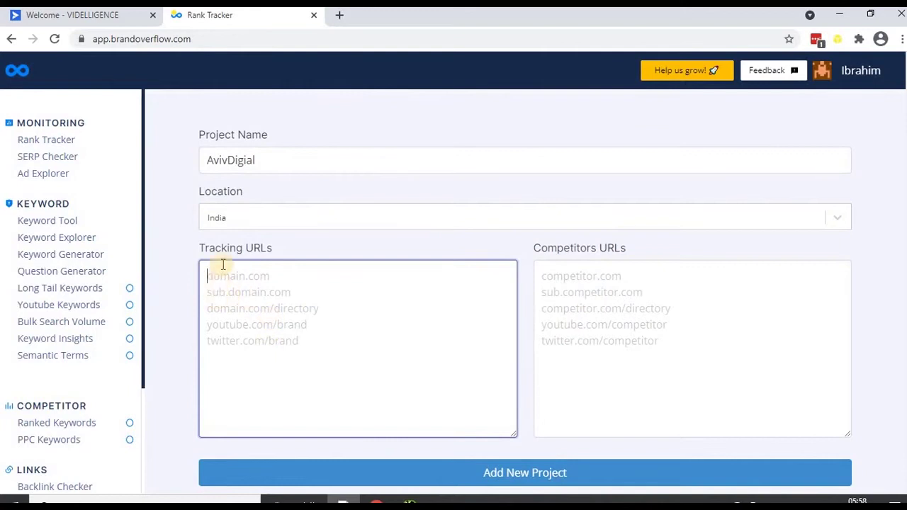
pyautogui.scroll(1, 241, 360)
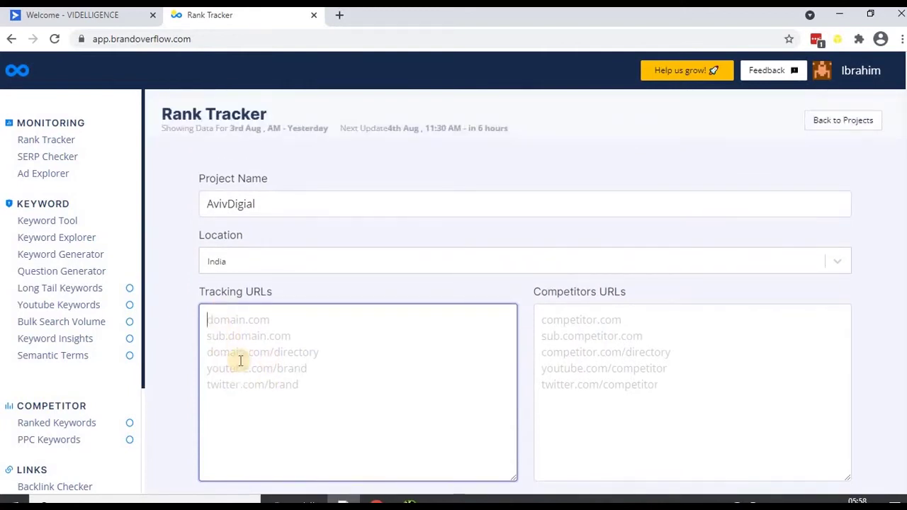
pyautogui.scroll(-1, 240, 361)
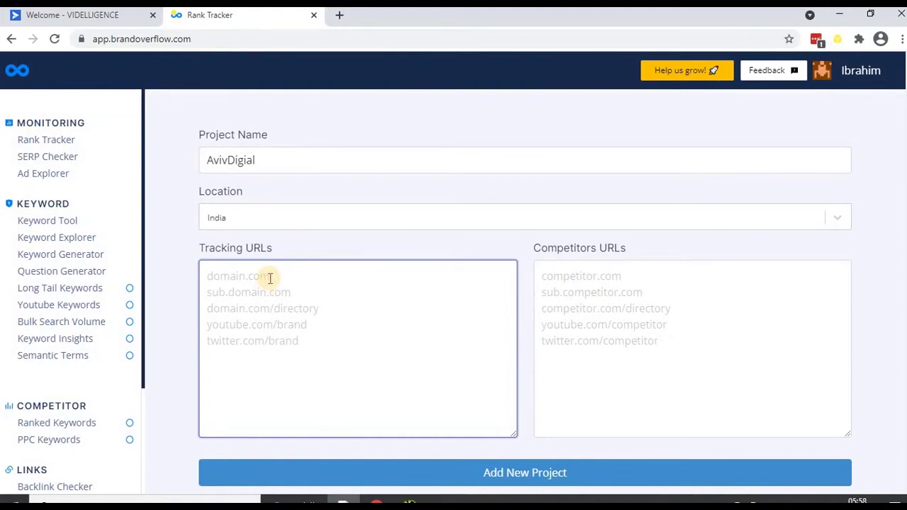
pyautogui.write('avivdigital.in')
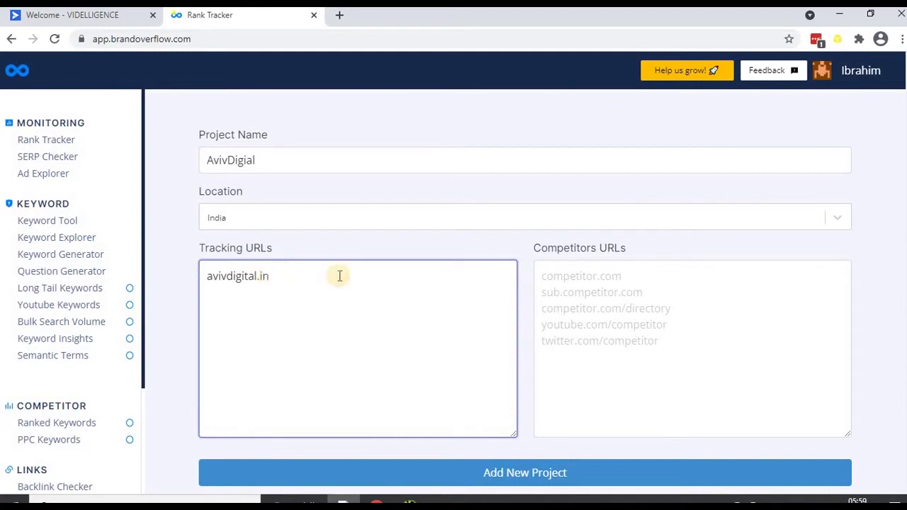
# Enter iide.co as the competitor URL and add the new project
pyautogui.click(570, 269)
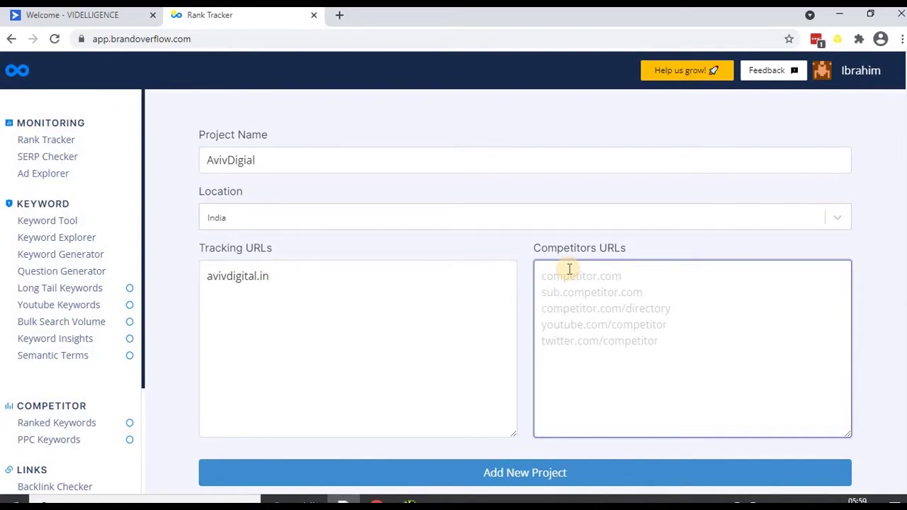
pyautogui.write('iide.co')
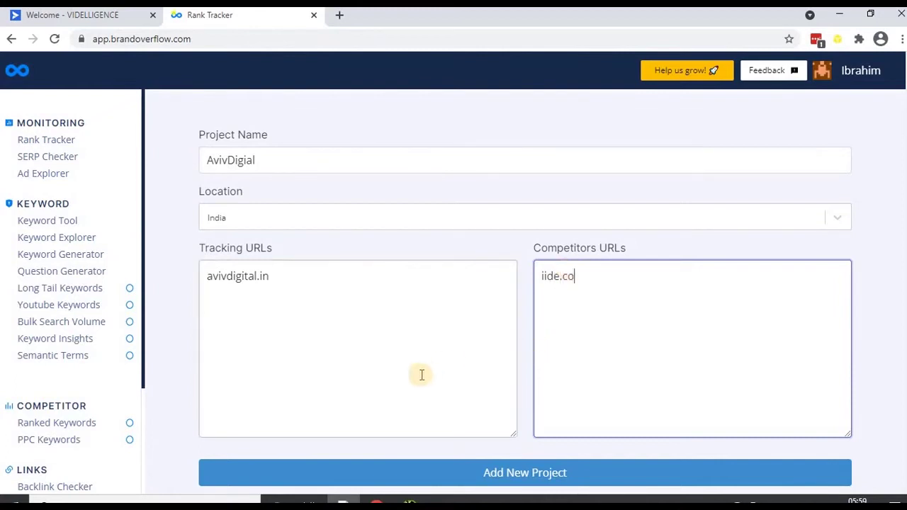
pyautogui.click(494, 473)
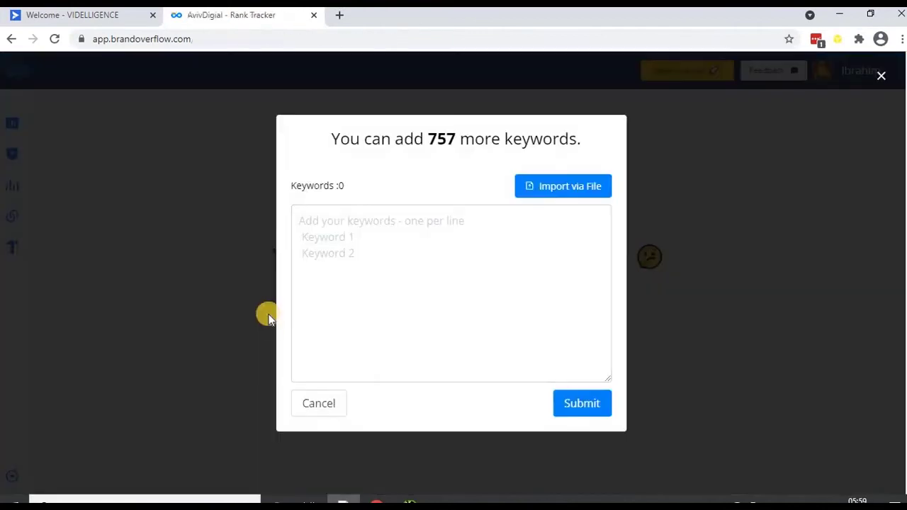
# Add the keyword "digital marketing course in calicut" to the project and submit it
pyautogui.click(339, 230)
pyautogui.write('d')
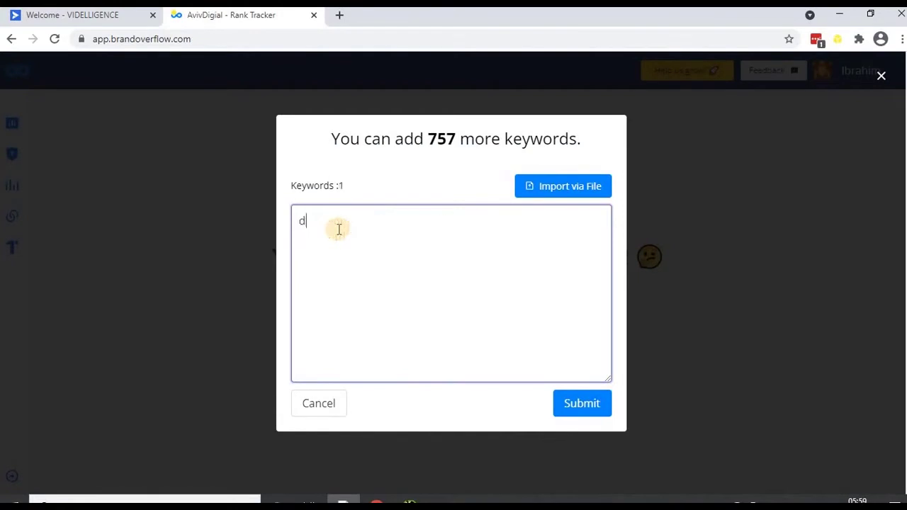
pyautogui.write('igital marketing')
pyautogui.click(341, 227)
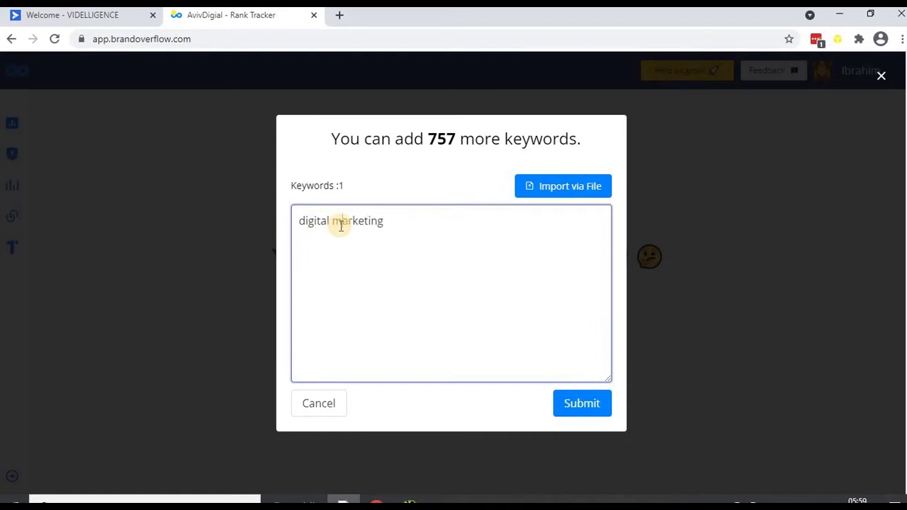
pyautogui.click(402, 220)
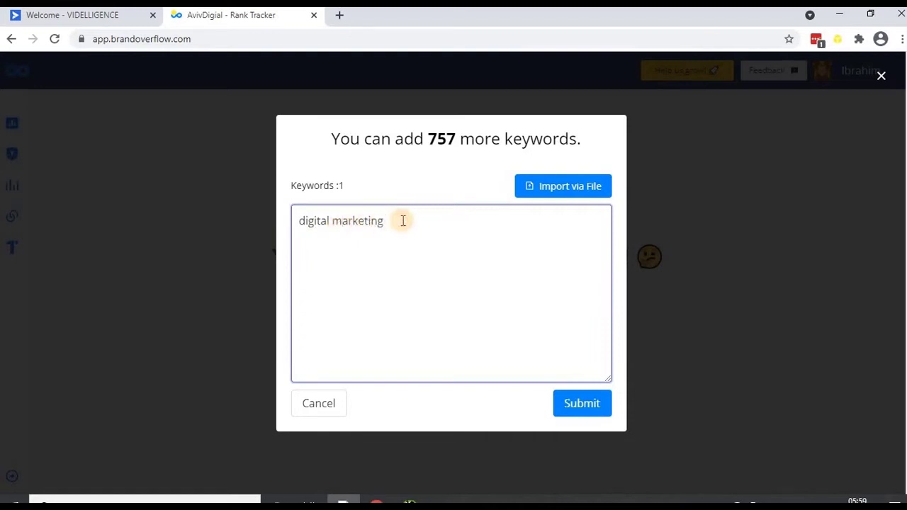
pyautogui.write('course in calicut')
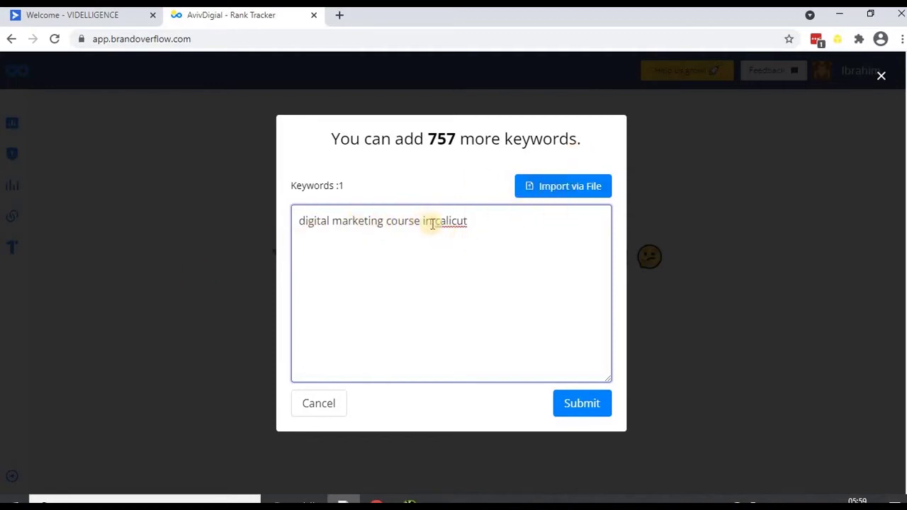
pyautogui.click(572, 403)
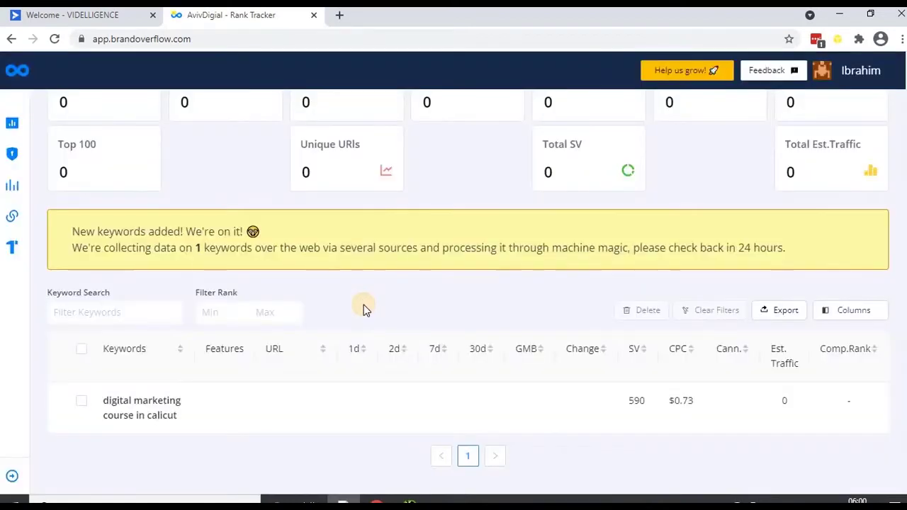
# Examine the project's ranking statistics and the keyword table with its search volume, CPC and traffic columns
pyautogui.scroll(2, 308, 261)
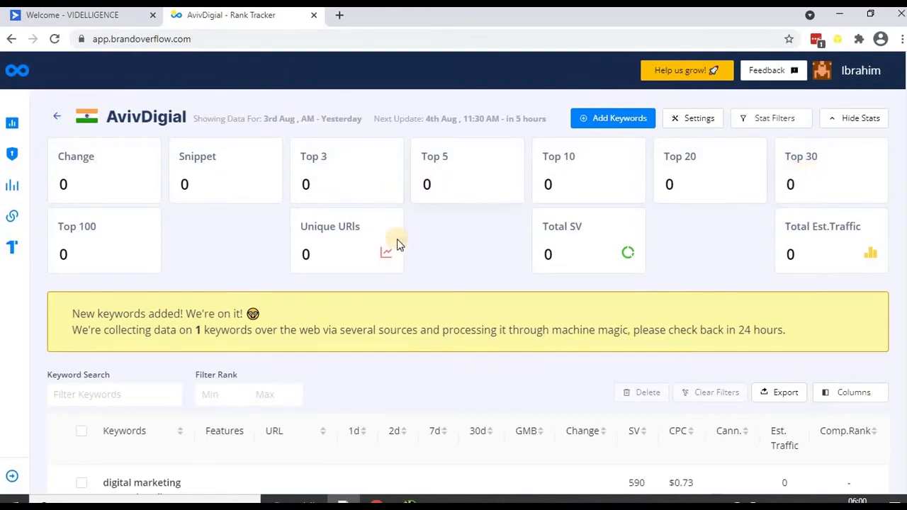
pyautogui.scroll(-2, 403, 307)
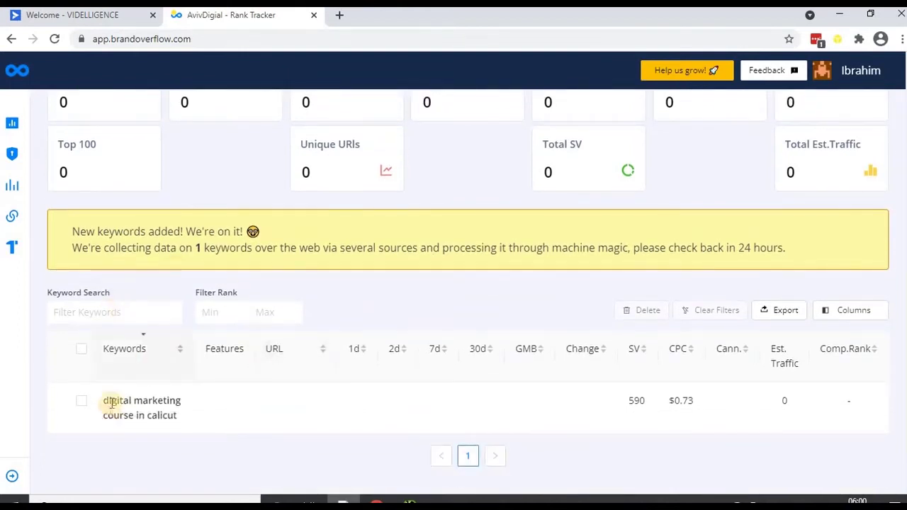
pyautogui.scroll(2, 660, 403)
pyautogui.scroll(-2, 642, 400)
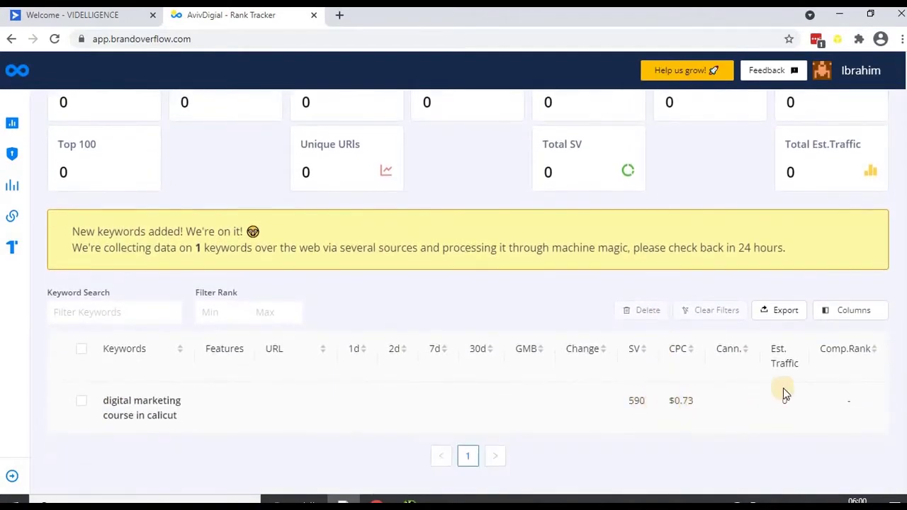
pyautogui.scroll(2, 375, 387)
pyautogui.scroll(-2, 376, 387)
pyautogui.scroll(2, 376, 387)
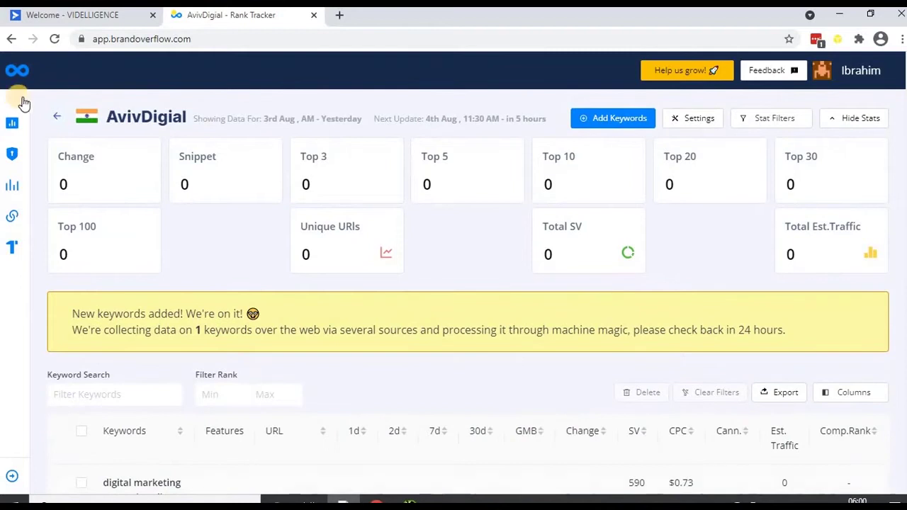
# Open the SERP Checker and request a report for the keyword "digital marketing course"
pyautogui.moveTo(24, 157)
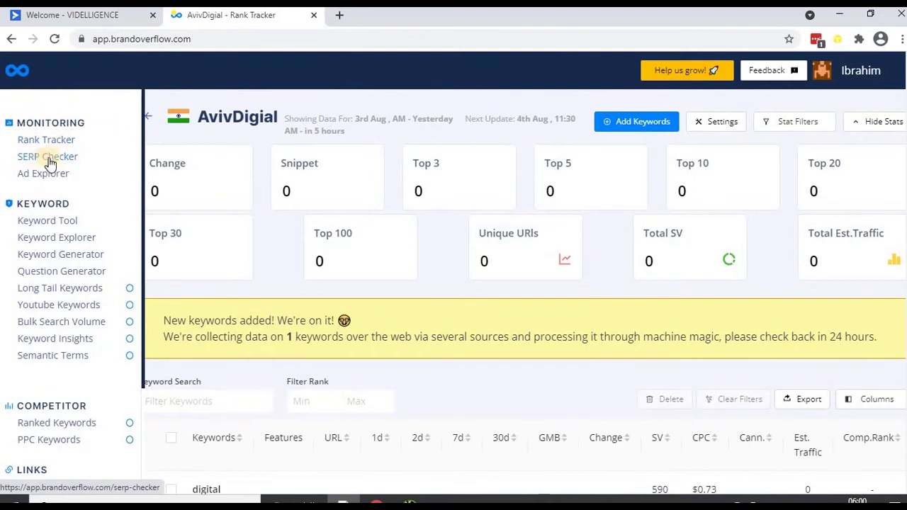
pyautogui.click(45, 155)
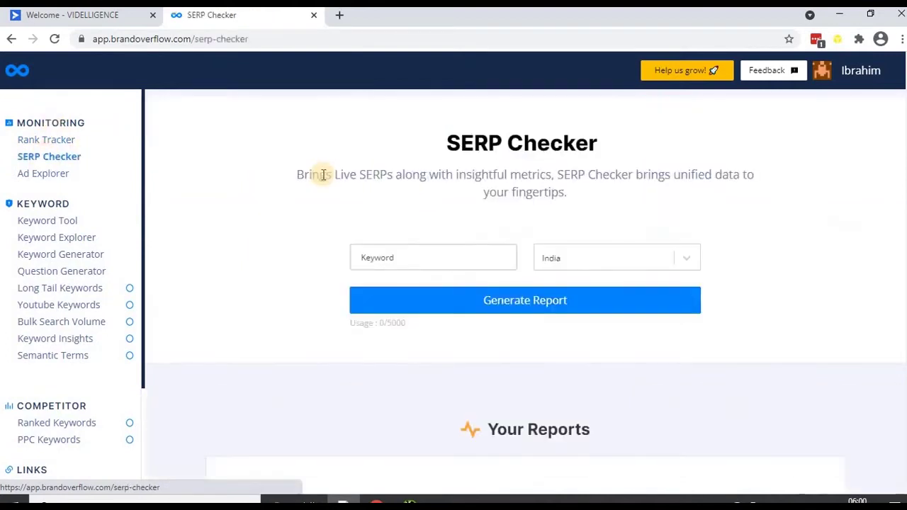
pyautogui.click(397, 255)
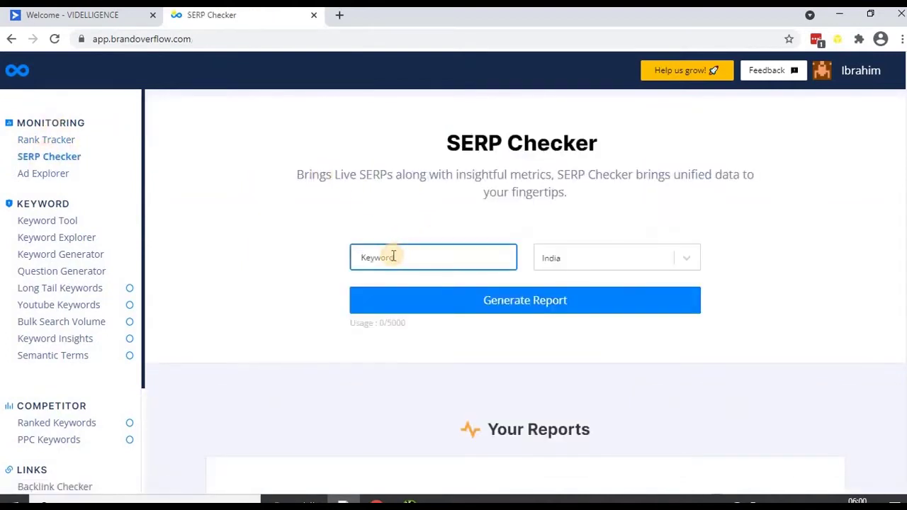
pyautogui.write('digital marekting')
pyautogui.press('BackSpace')
pyautogui.press('BackSpace')
pyautogui.press('BackSpace')
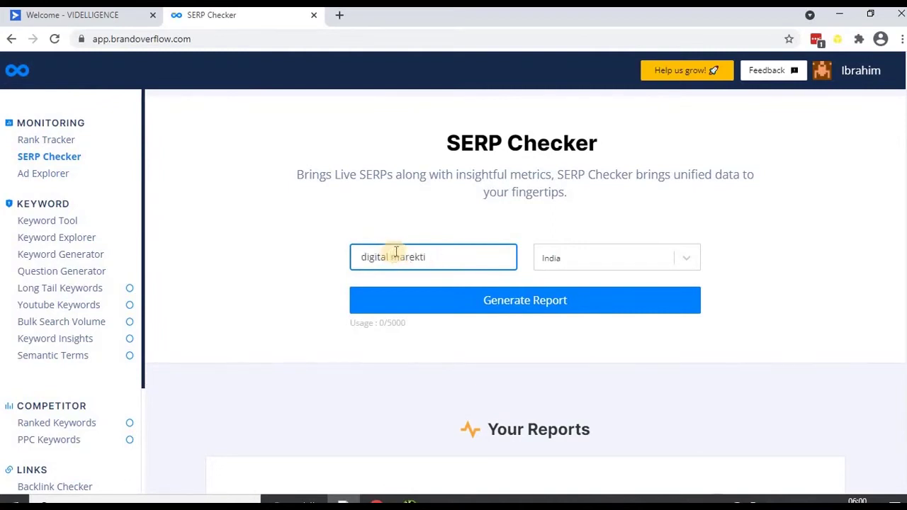
pyautogui.write('ng c')
pyautogui.press('BackSpace')
pyautogui.press('BackSpace')
pyautogui.press('BackSpace')
pyautogui.press('BackSpace')
pyautogui.press('BackSpace')
pyautogui.press('BackSpace')
pyautogui.press('BackSpace')
pyautogui.press('BackSpace')
pyautogui.press('BackSpace')
pyautogui.press('BackSpace')
pyautogui.press('BackSpace')
pyautogui.press('BackSpace')
pyautogui.press('BackSpace')
pyautogui.press('BackSpace')
pyautogui.write('ital marketing cou')
pyautogui.press('BackSpace')
pyautogui.press('BackSpace')
pyautogui.press('BackSpace')
pyautogui.write('rse')
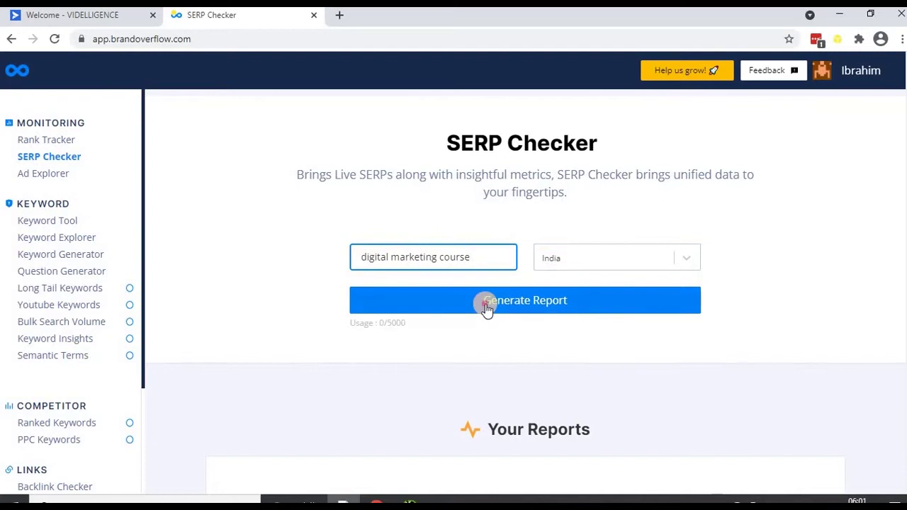
pyautogui.click(314, 319)
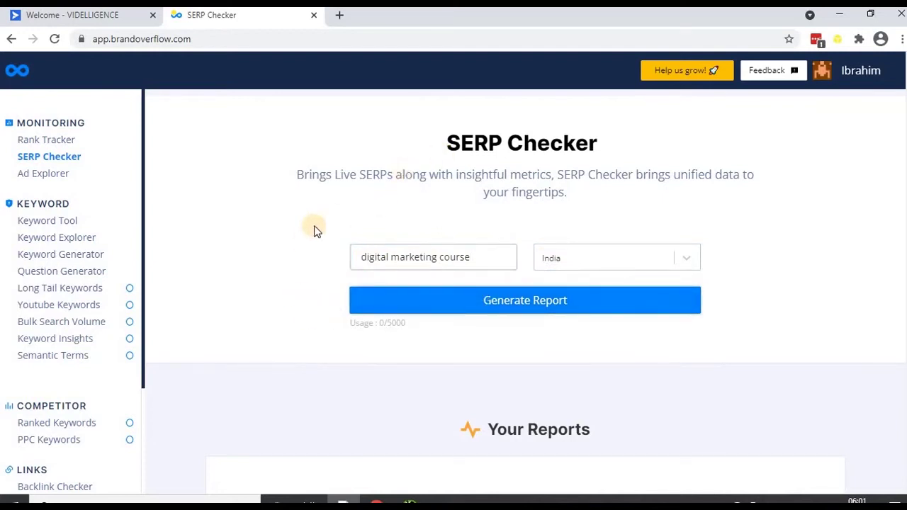
# Submit the digital marketing course report request and look over the SERP Checker page's data statistics and export information
pyautogui.press('Return')
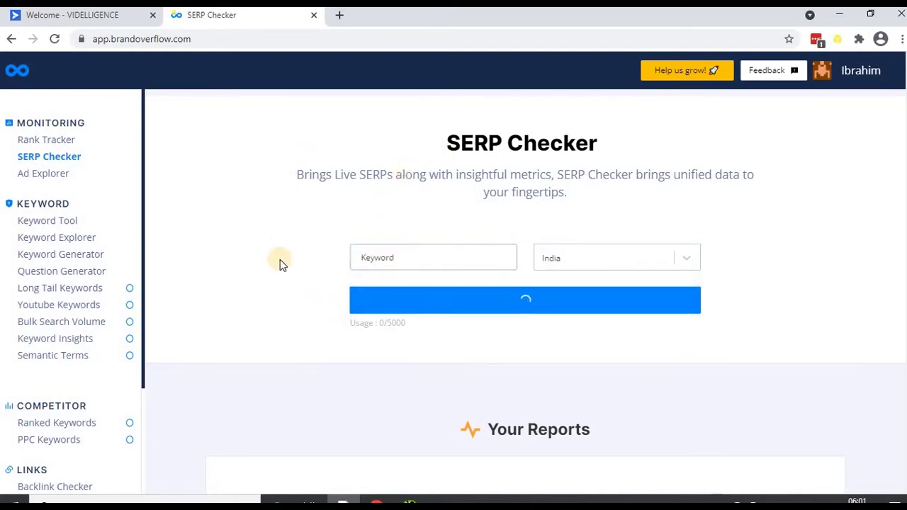
pyautogui.scroll(-6, 287, 294)
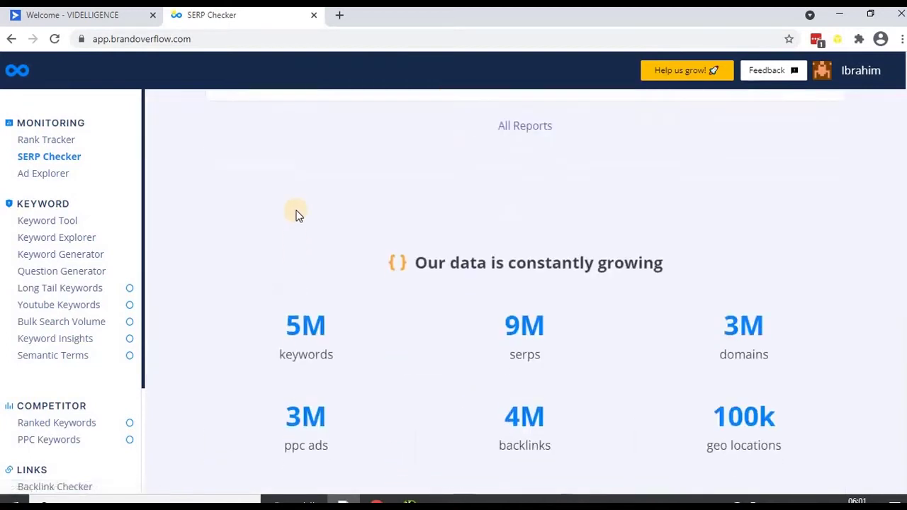
pyautogui.scroll(-2, 457, 158)
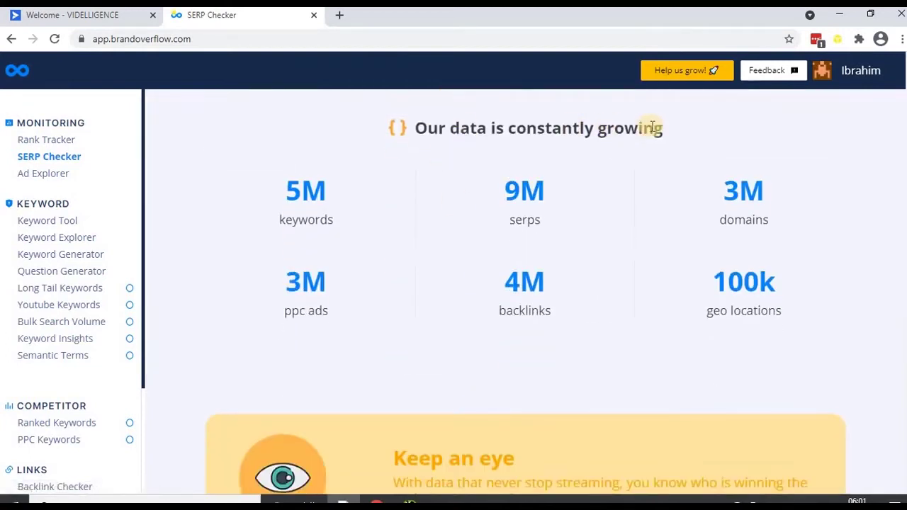
pyautogui.doubleClick(298, 190)
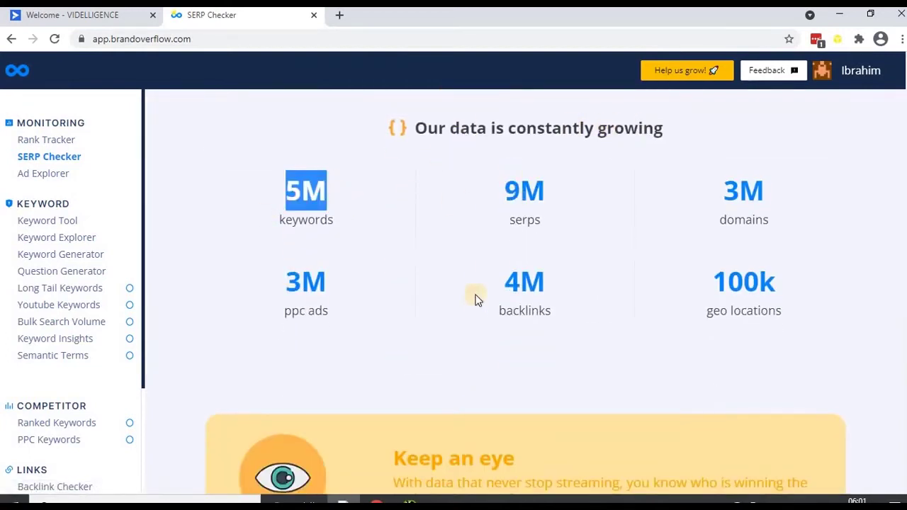
pyautogui.scroll(-6, 482, 290)
pyautogui.scroll(-12, 461, 319)
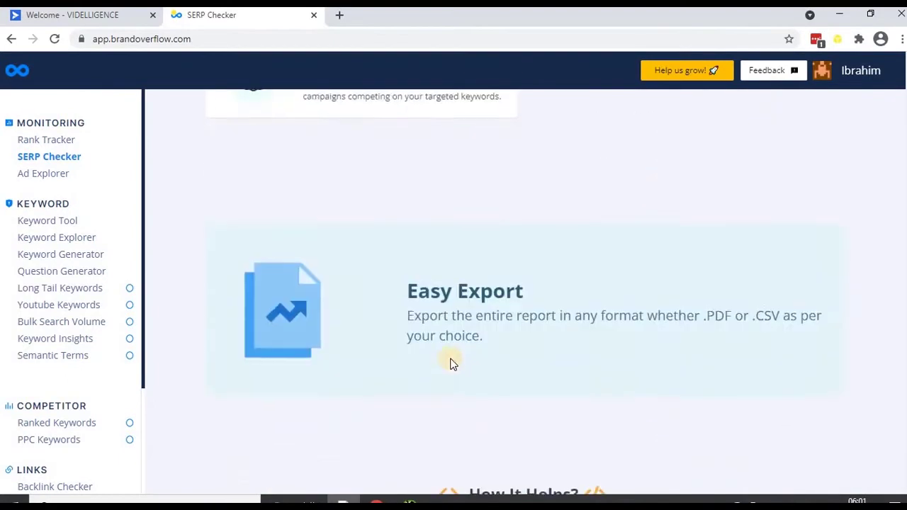
pyautogui.scroll(15, 452, 365)
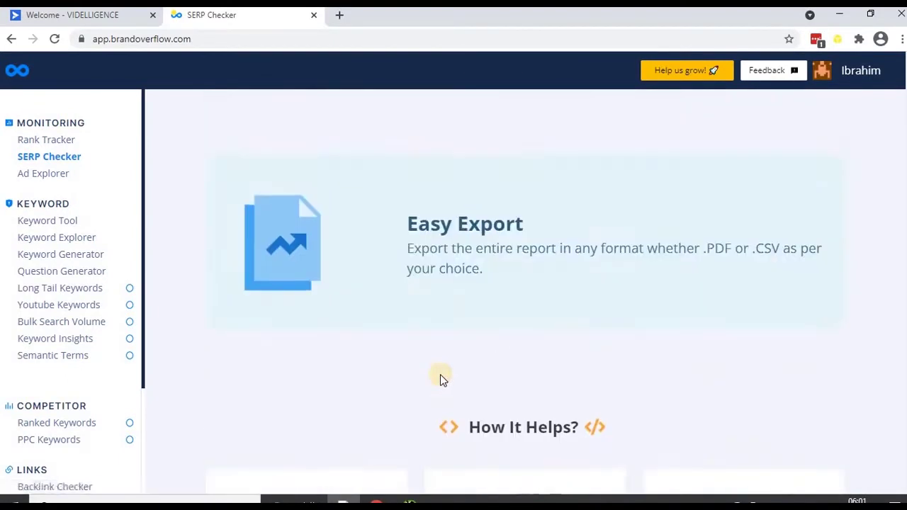
pyautogui.scroll(5, 440, 378)
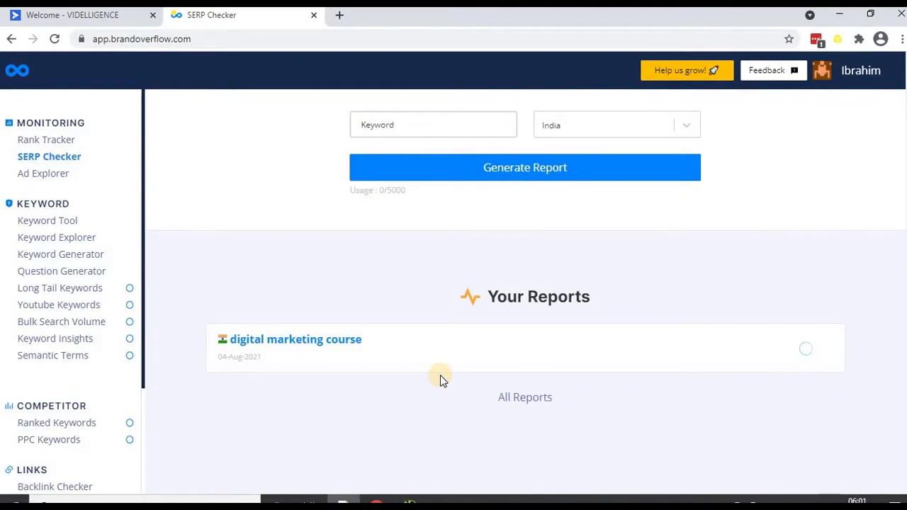
# Open the full list of reports to check on the digital marketing course report
pyautogui.scroll(-4, 298, 369)
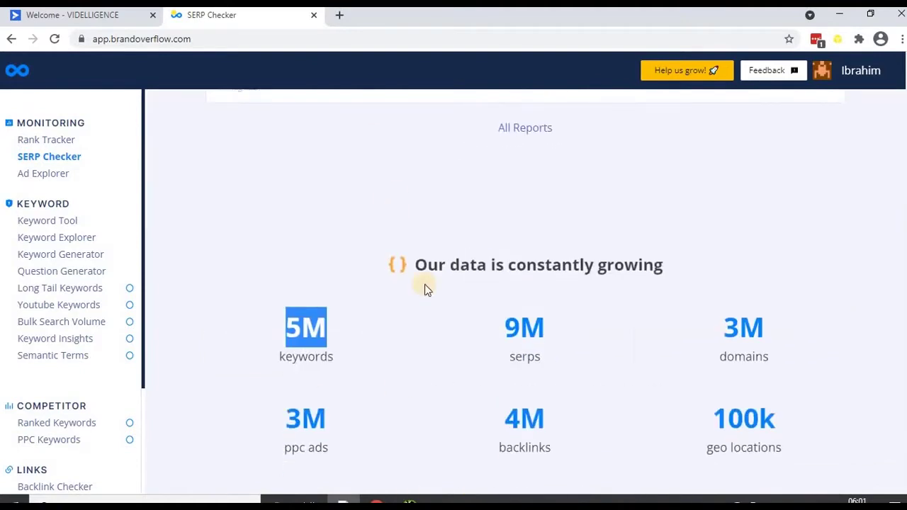
pyautogui.scroll(3, 425, 288)
pyautogui.click(520, 331)
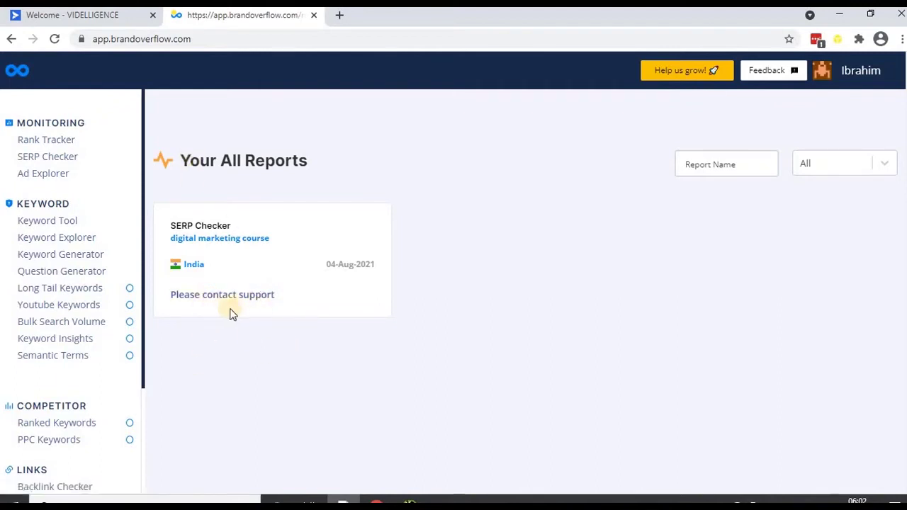
# Return to the SERP Checker and generate a report for the keyword "digital marketing" in India
pyautogui.click(41, 159)
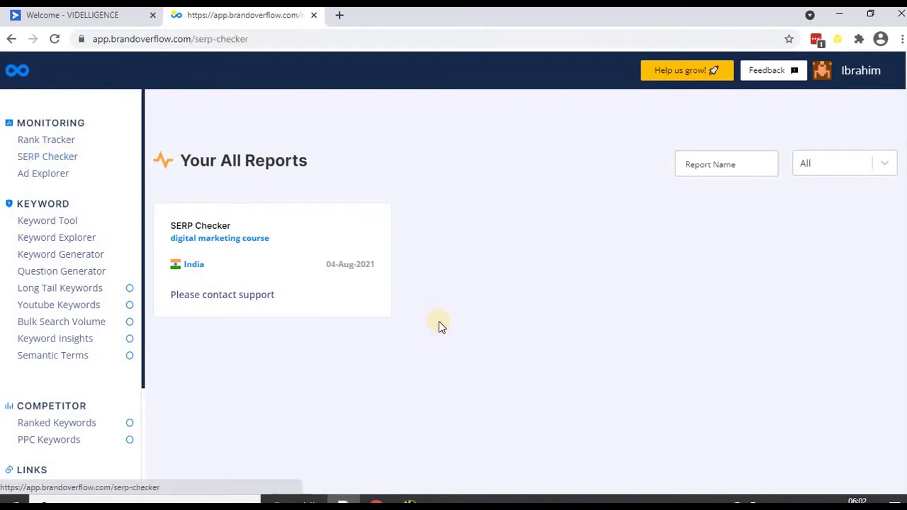
pyautogui.click(395, 261)
pyautogui.write('digital')
pyautogui.press('BackSpace')
pyautogui.press('BackSpace')
pyautogui.press('BackSpace')
pyautogui.press('BackSpace')
pyautogui.write('digital marketing ag')
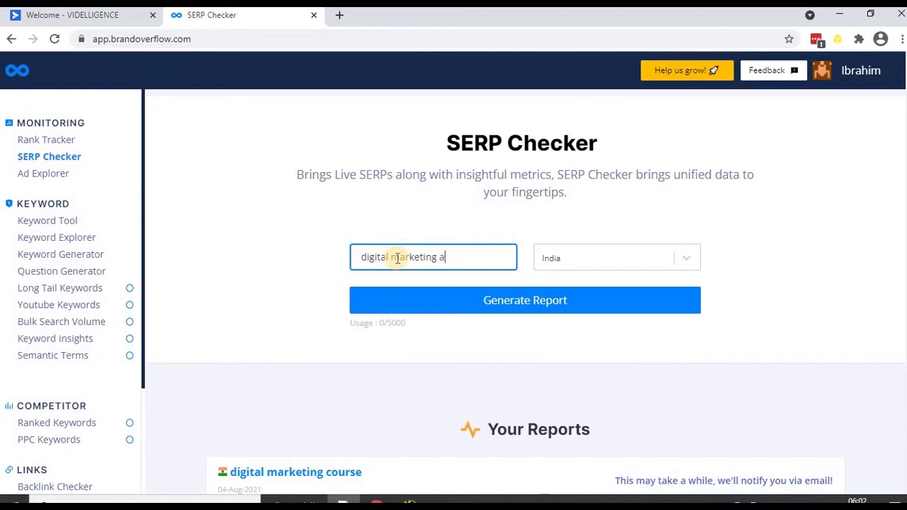
pyautogui.press('BackSpace')
pyautogui.press('BackSpace')
pyautogui.click(523, 300)
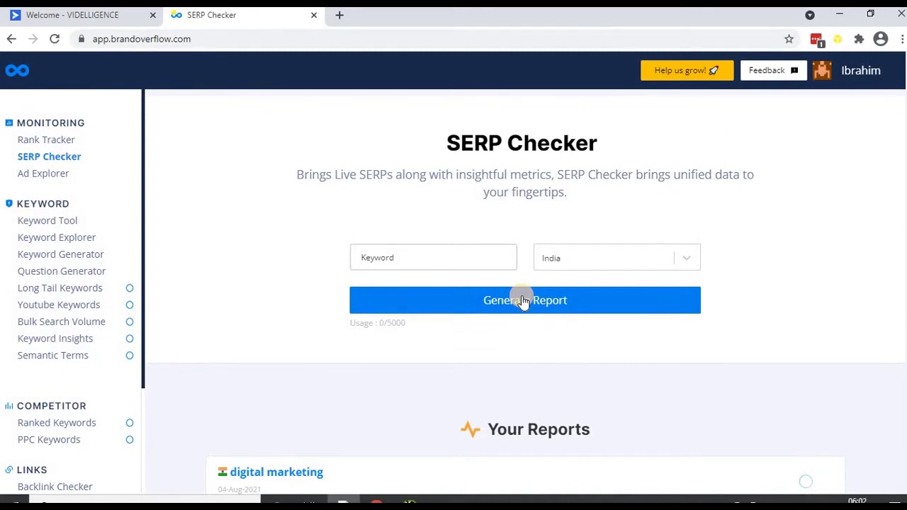
# Open the digital marketing report and highlight each of the People Also Ask questions in turn
pyautogui.scroll(-3, 528, 330)
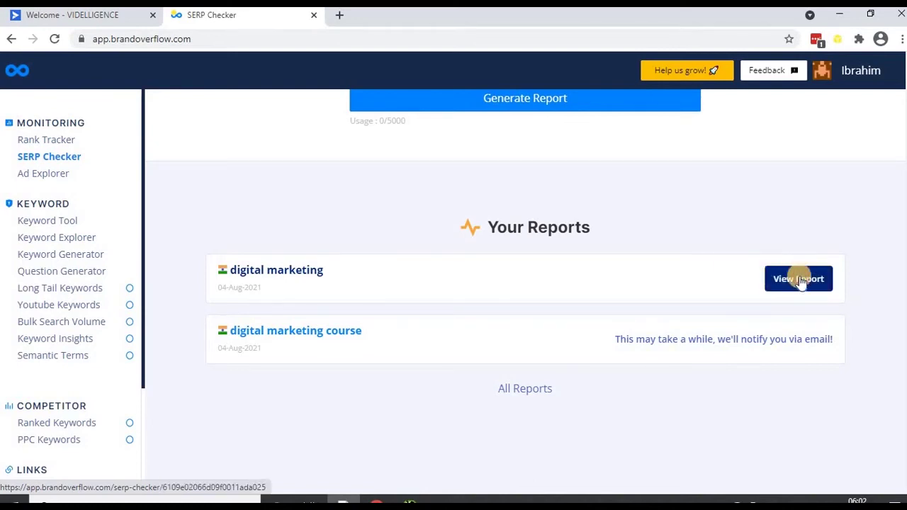
pyautogui.click(778, 280)
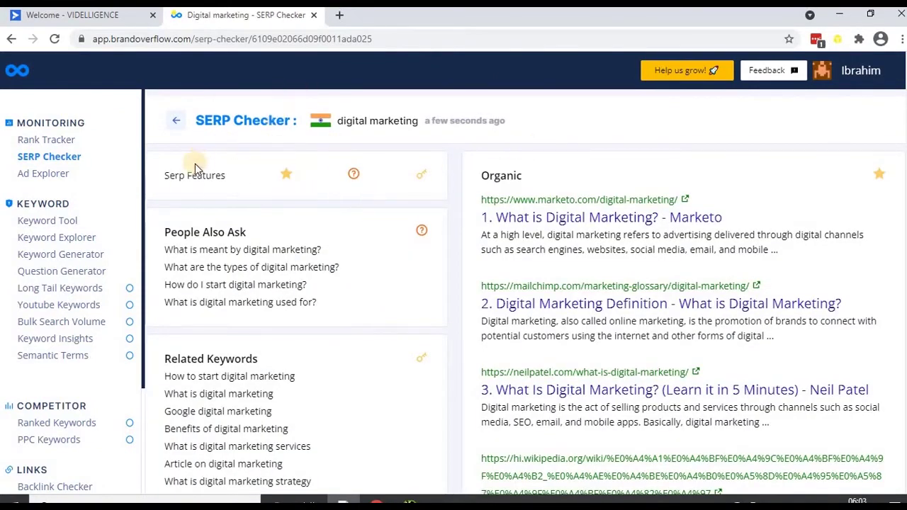
pyautogui.scroll(-1, 206, 268)
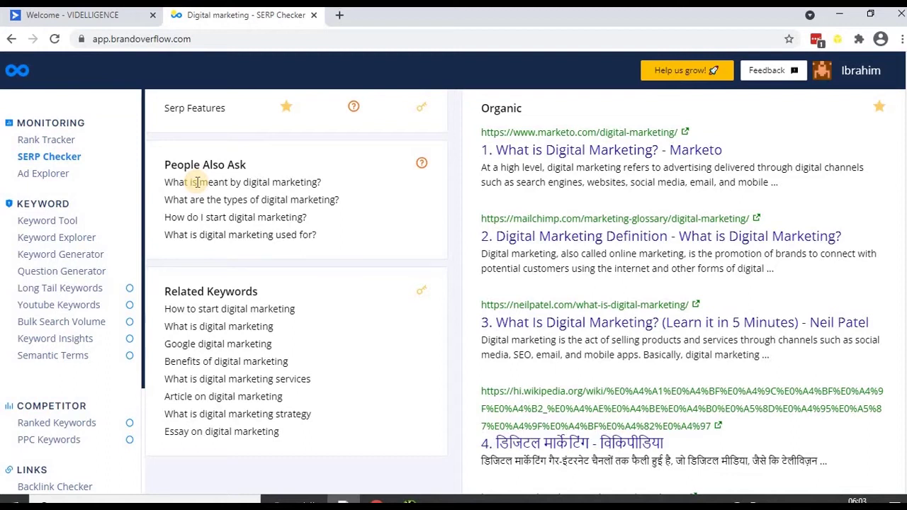
pyautogui.moveTo(165, 183); pyautogui.dragTo(354, 179)
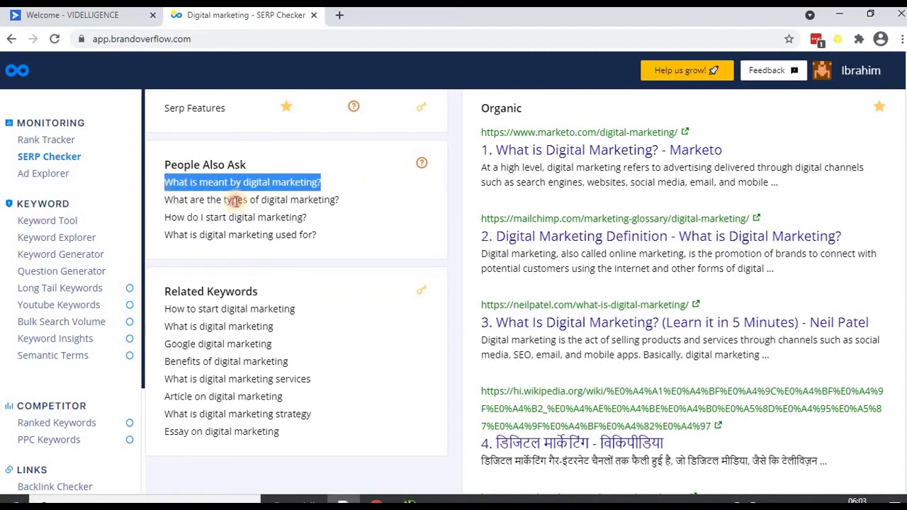
pyautogui.moveTo(169, 200); pyautogui.dragTo(345, 204)
pyautogui.moveTo(166, 217); pyautogui.dragTo(312, 219)
pyautogui.moveTo(166, 235); pyautogui.dragTo(319, 235)
# Highlight the Related Keywords one by one, from "How to start digital marketing" through "Article on digital marketing"
pyautogui.scroll(-2, 237, 220)
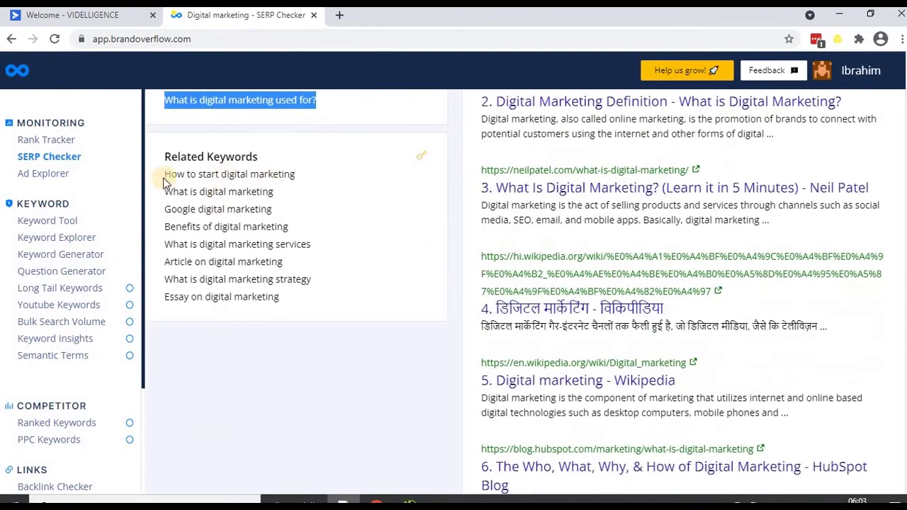
pyautogui.moveTo(165, 175); pyautogui.dragTo(305, 176)
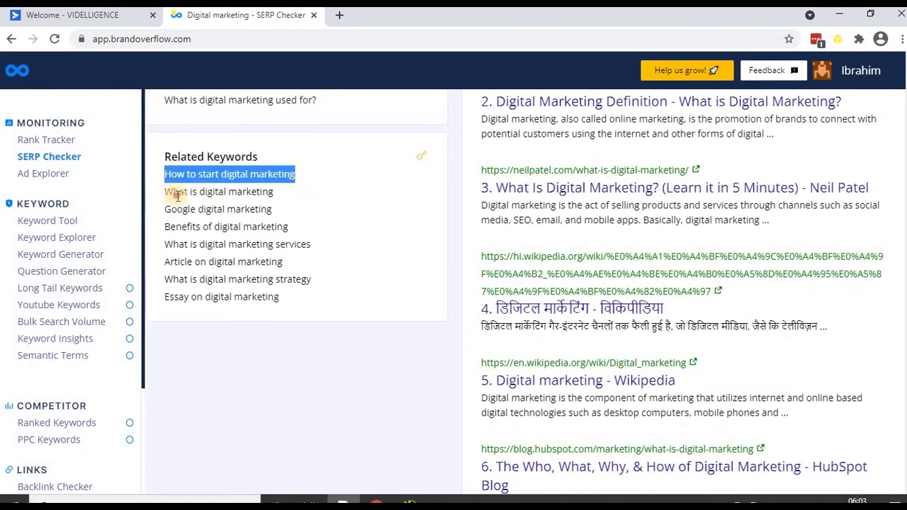
pyautogui.moveTo(168, 195); pyautogui.dragTo(287, 197)
pyautogui.moveTo(157, 209); pyautogui.dragTo(259, 210)
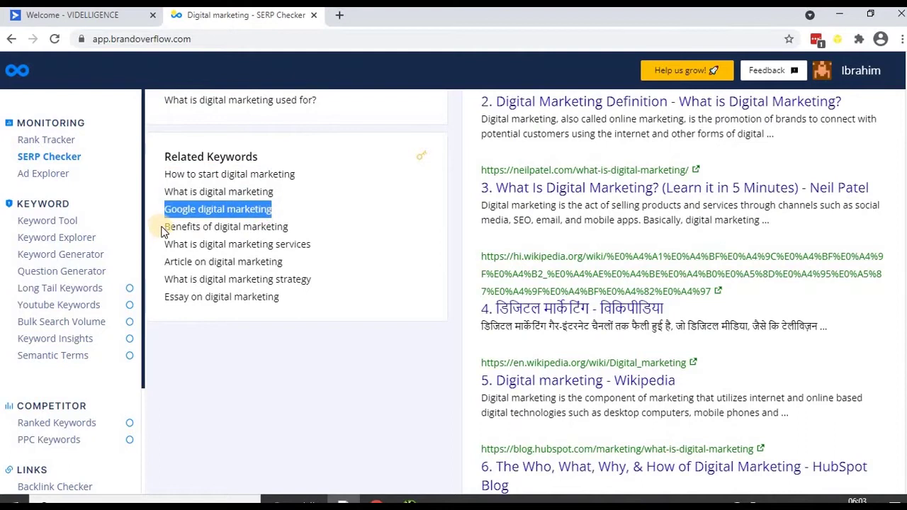
pyautogui.moveTo(162, 228); pyautogui.dragTo(303, 229)
pyautogui.moveTo(165, 244); pyautogui.dragTo(314, 247)
pyautogui.moveTo(164, 263); pyautogui.dragTo(282, 262)
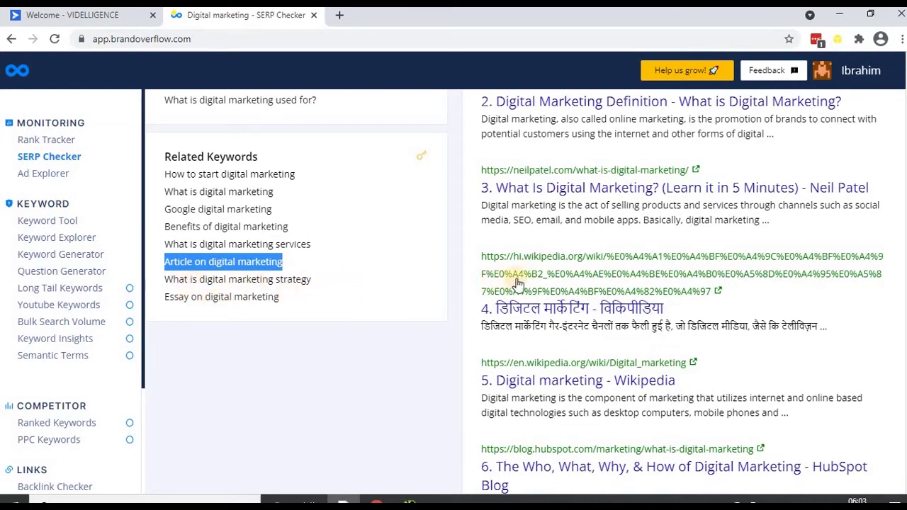
# Look through the report's list of organic search results for digital marketing
pyautogui.scroll(3, 517, 284)
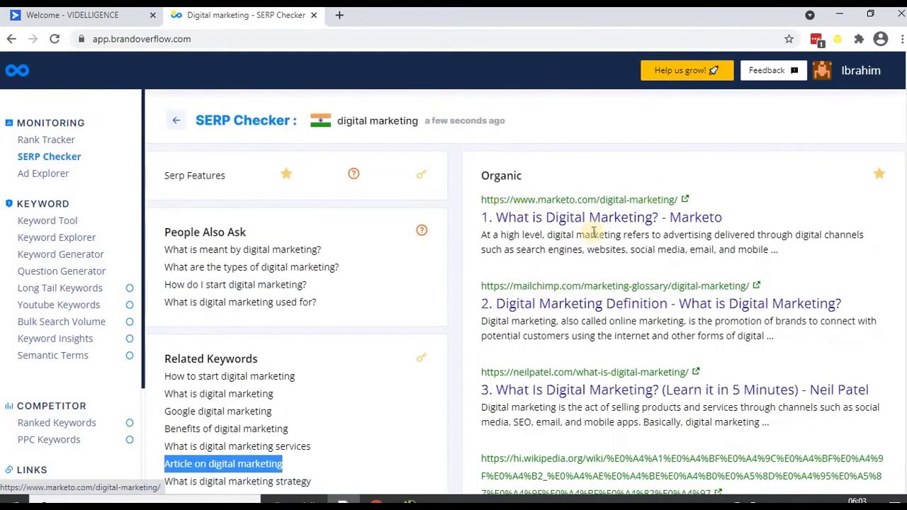
pyautogui.scroll(-2, 624, 276)
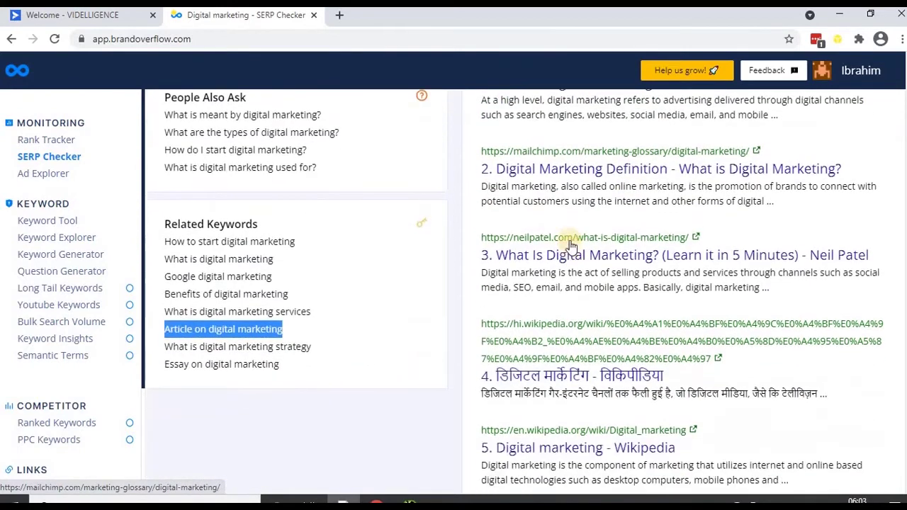
pyautogui.scroll(-5, 571, 244)
pyautogui.scroll(4, 570, 259)
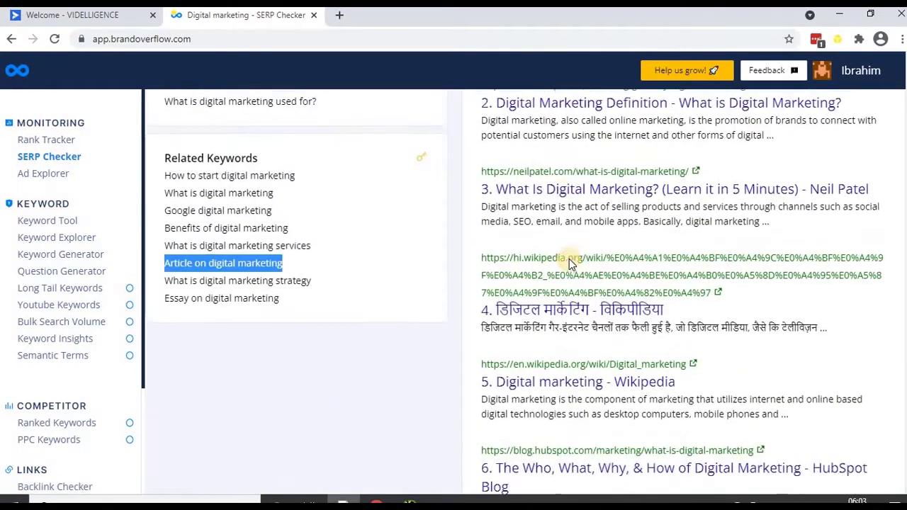
pyautogui.scroll(3, 569, 259)
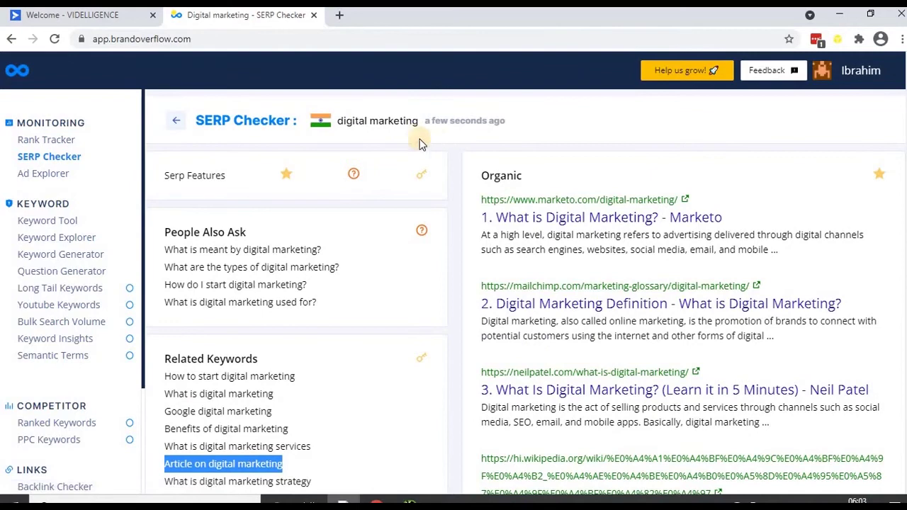
# Examine the ranked results table with its backlinks, referring domains, subnets, no-follow and do-follow columns
pyautogui.scroll(-15, 617, 312)
pyautogui.scroll(4, 618, 314)
pyautogui.scroll(2, 397, 290)
pyautogui.scroll(-5, 394, 290)
pyautogui.scroll(2, 196, 258)
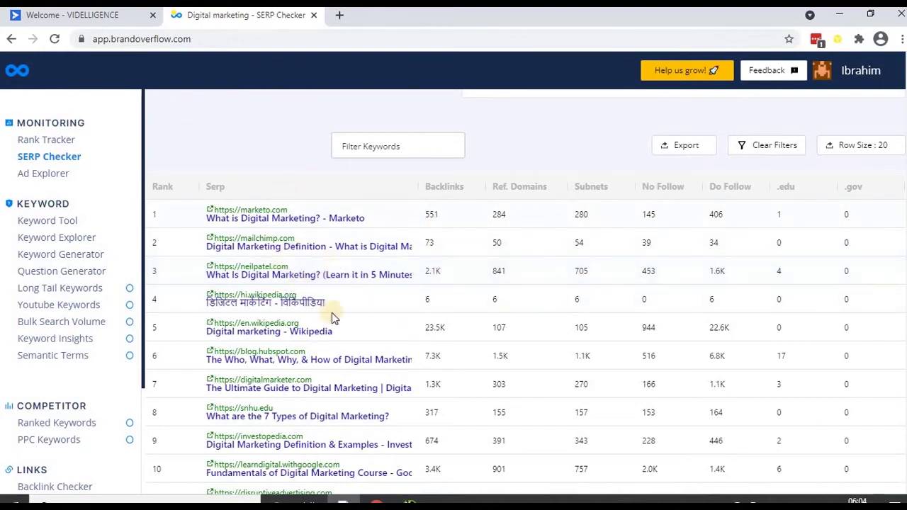
pyautogui.scroll(-2, 335, 331)
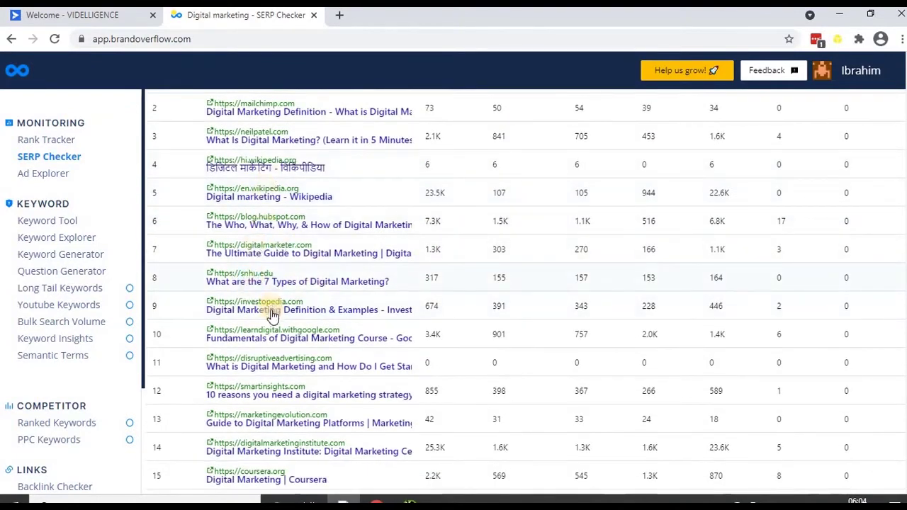
pyautogui.scroll(-2, 274, 308)
pyautogui.scroll(-3, 266, 218)
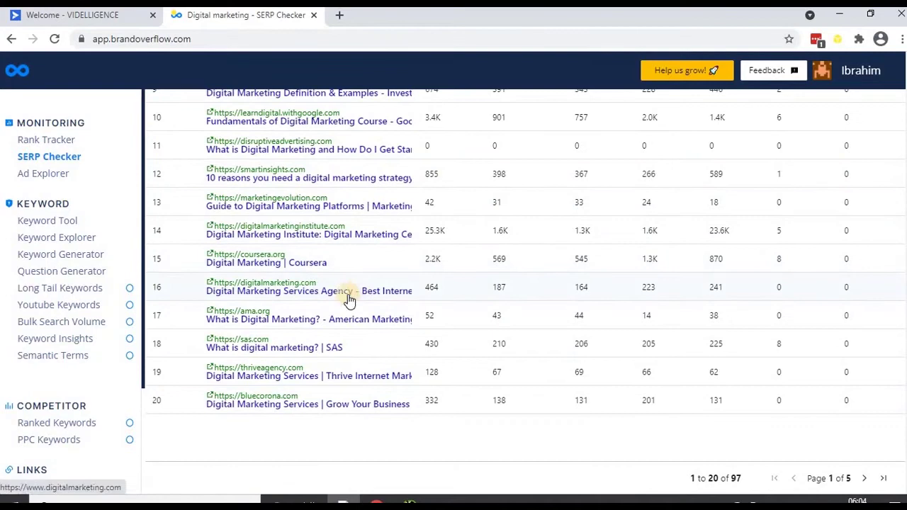
pyautogui.scroll(11, 397, 374)
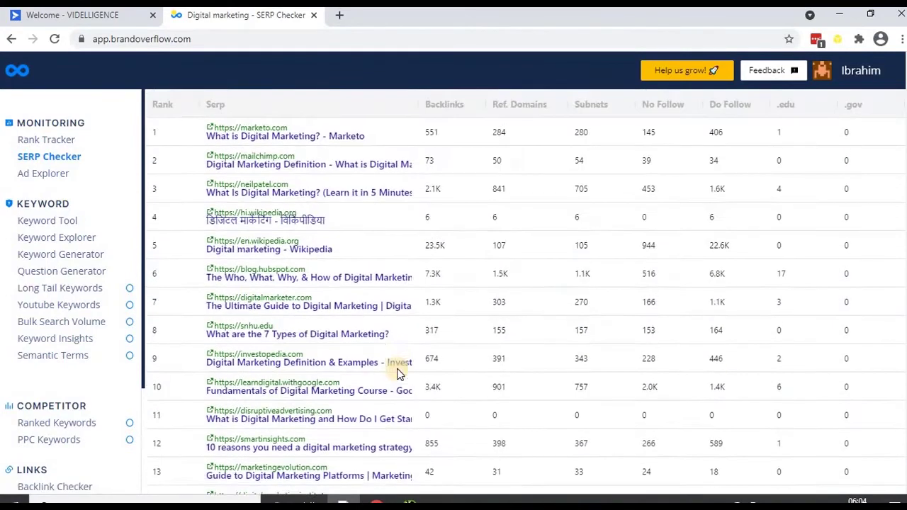
pyautogui.scroll(-10, 397, 374)
pyautogui.scroll(-2, 397, 373)
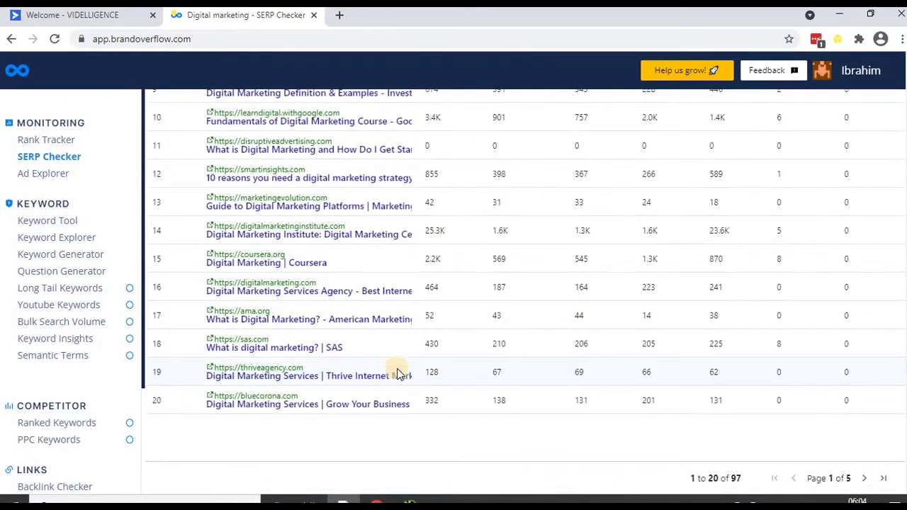
pyautogui.scroll(7, 415, 300)
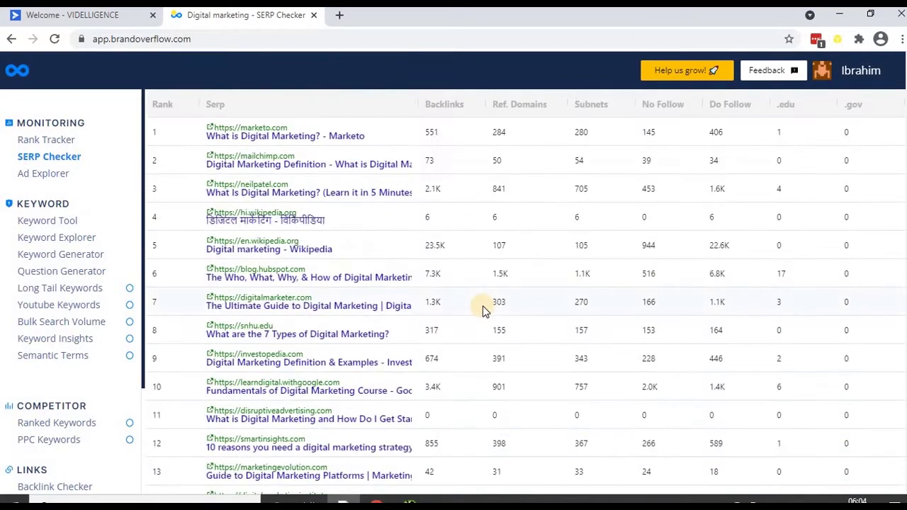
pyautogui.scroll(5, 398, 282)
pyautogui.scroll(-12, 400, 281)
pyautogui.scroll(4, 400, 281)
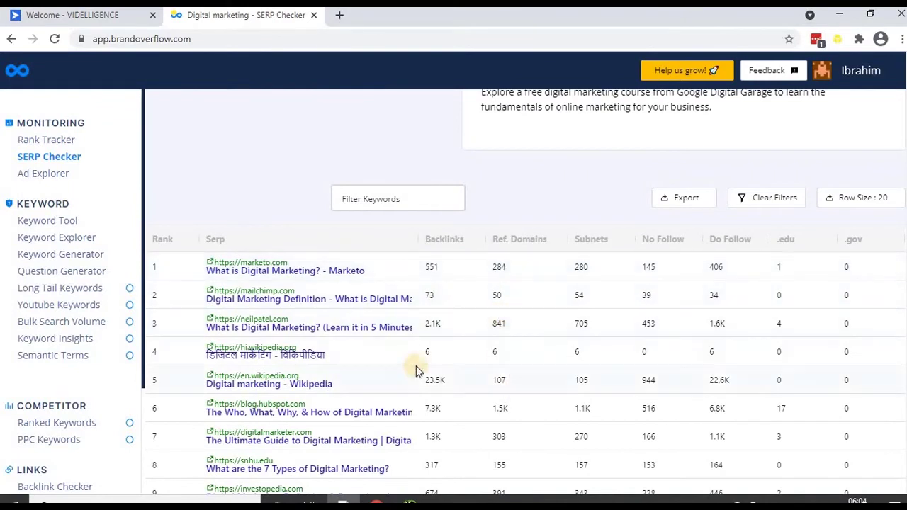
pyautogui.scroll(-2, 526, 174)
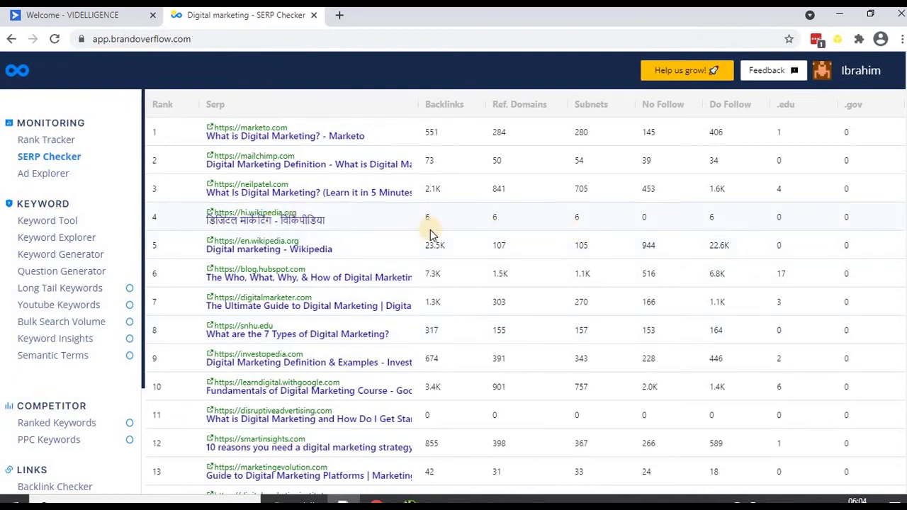
pyautogui.scroll(2, 430, 230)
pyautogui.scroll(-2, 499, 348)
pyautogui.scroll(-4, 625, 386)
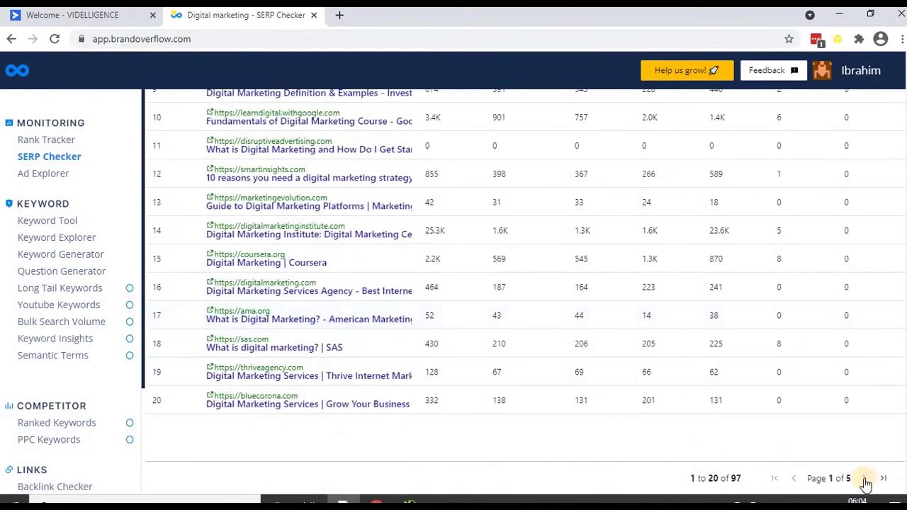
# Go to the second page of the ranked results table and look through its entries
pyautogui.click(866, 479)
pyautogui.scroll(7, 305, 340)
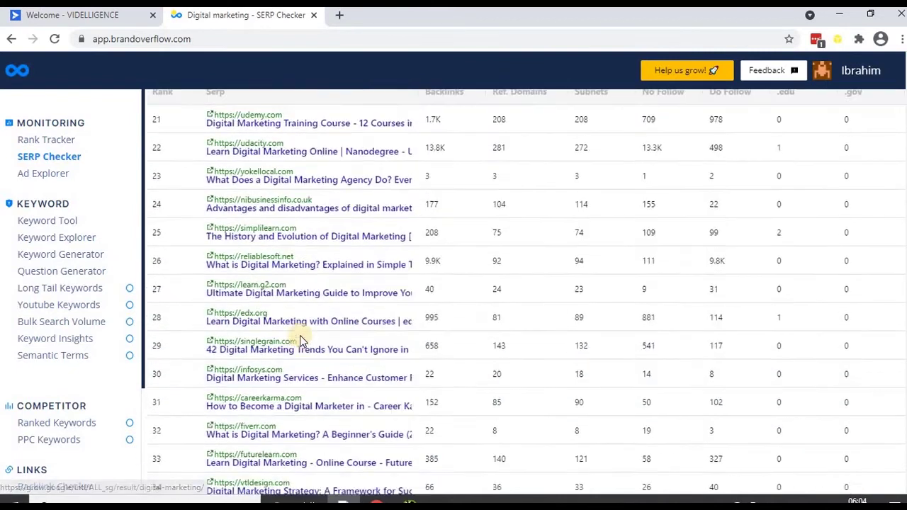
pyautogui.scroll(-3, 506, 319)
pyautogui.scroll(-2, 432, 314)
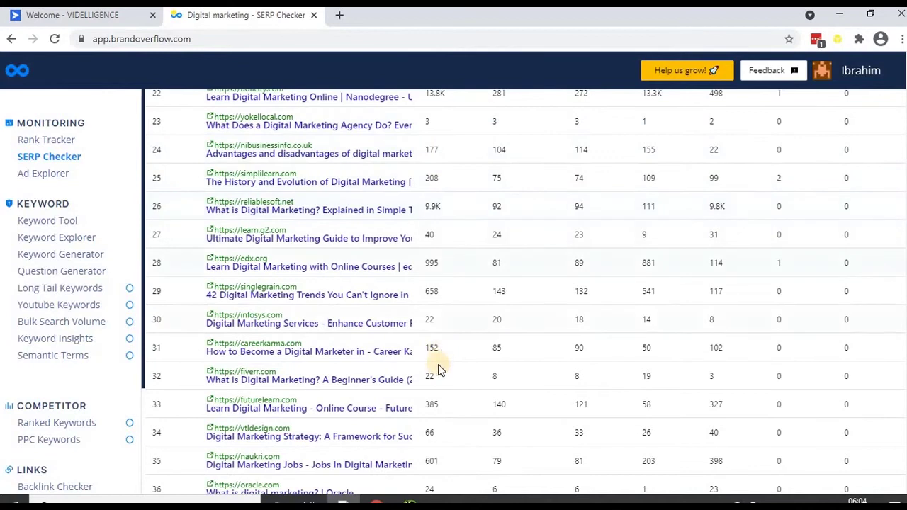
# Look through the remaining entries on the ranked results table's second page, then return to the report's overview
pyautogui.scroll(-3, 435, 388)
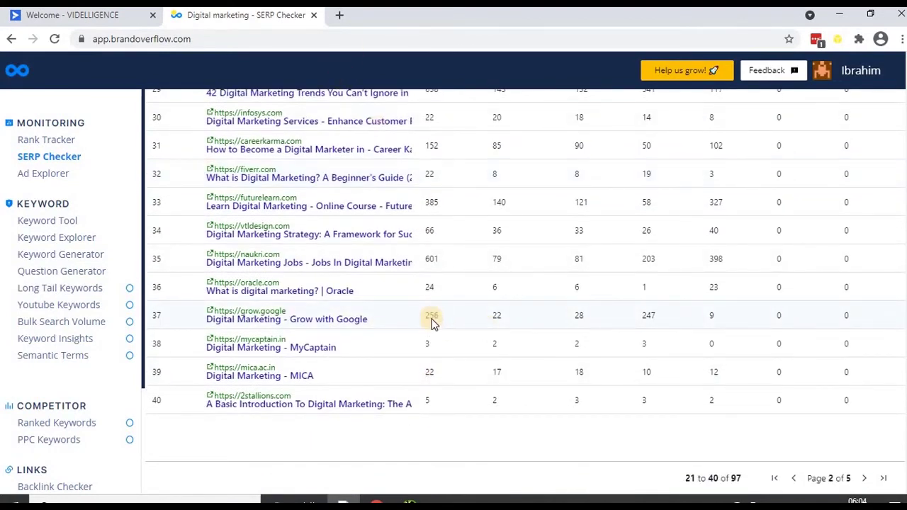
pyautogui.scroll(6, 433, 321)
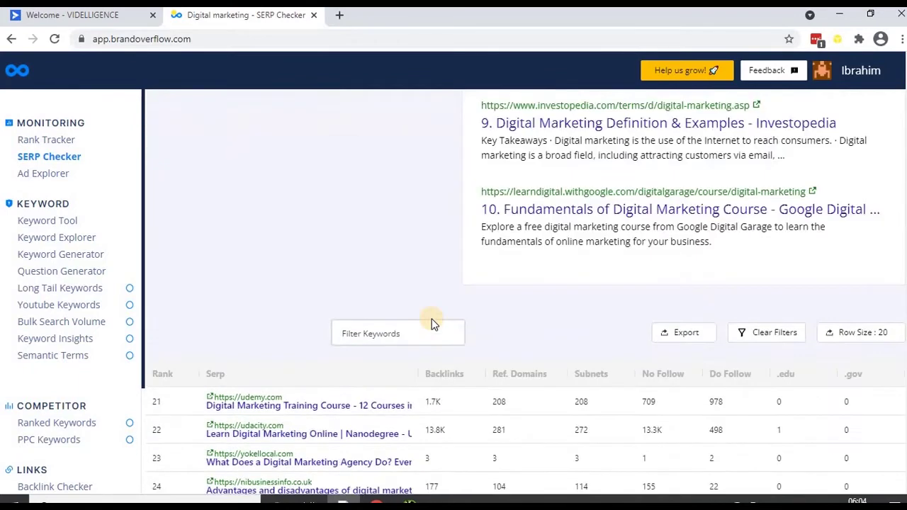
pyautogui.scroll(-3, 432, 319)
pyautogui.scroll(10, 373, 289)
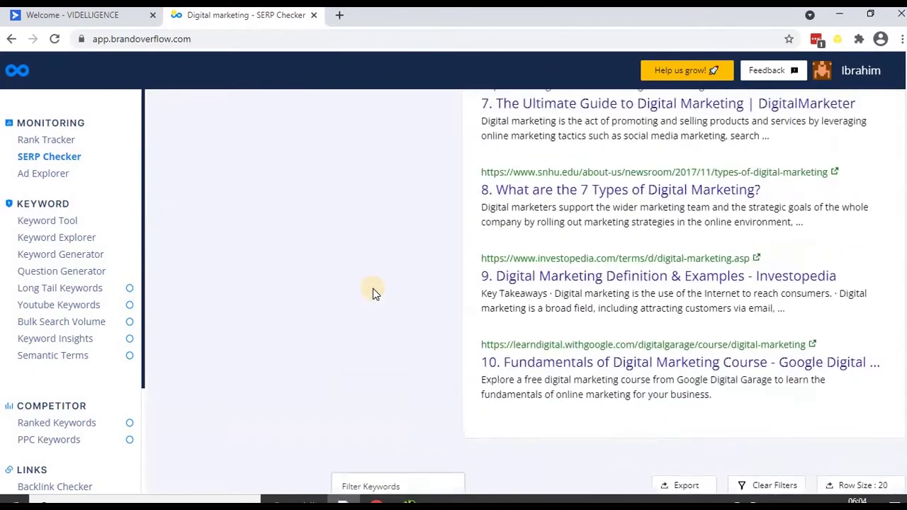
pyautogui.scroll(3, 372, 289)
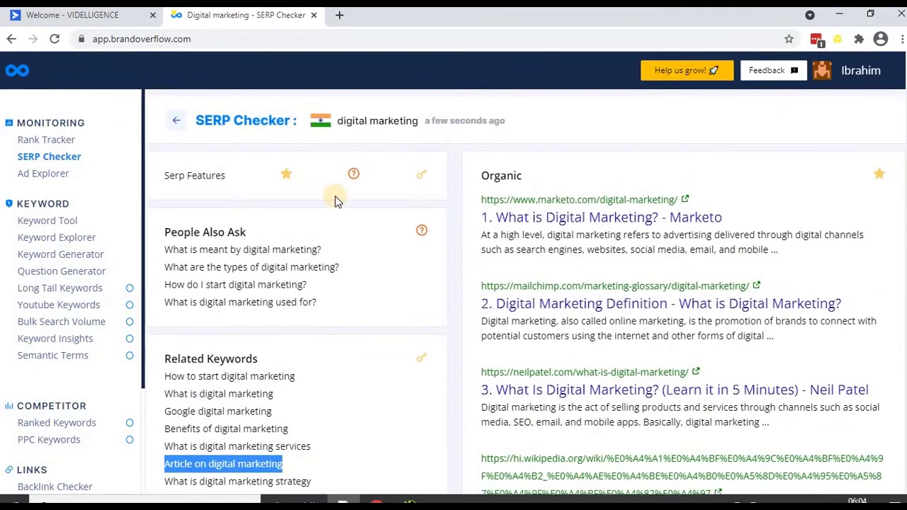
# Review the SERP report once more, from the related keywords and organic results down to the backlink, referring domain and subnet columns
pyautogui.scroll(-2, 149, 320)
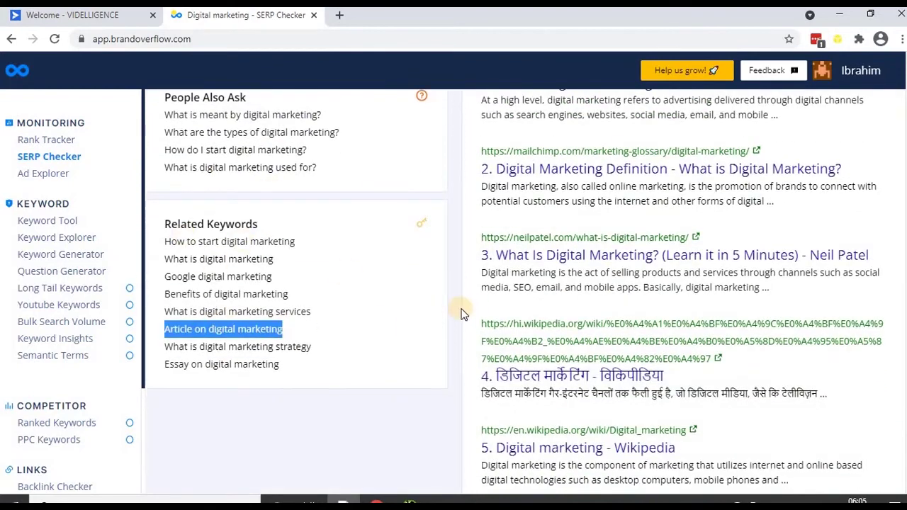
pyautogui.scroll(-3, 472, 351)
pyautogui.scroll(-8, 473, 351)
pyautogui.scroll(3, 435, 213)
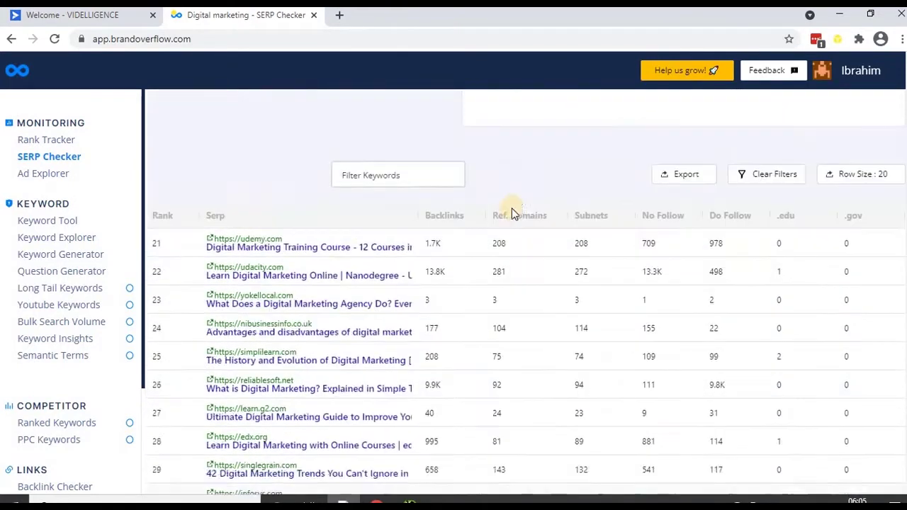
pyautogui.scroll(-3, 588, 289)
pyautogui.scroll(3, 585, 312)
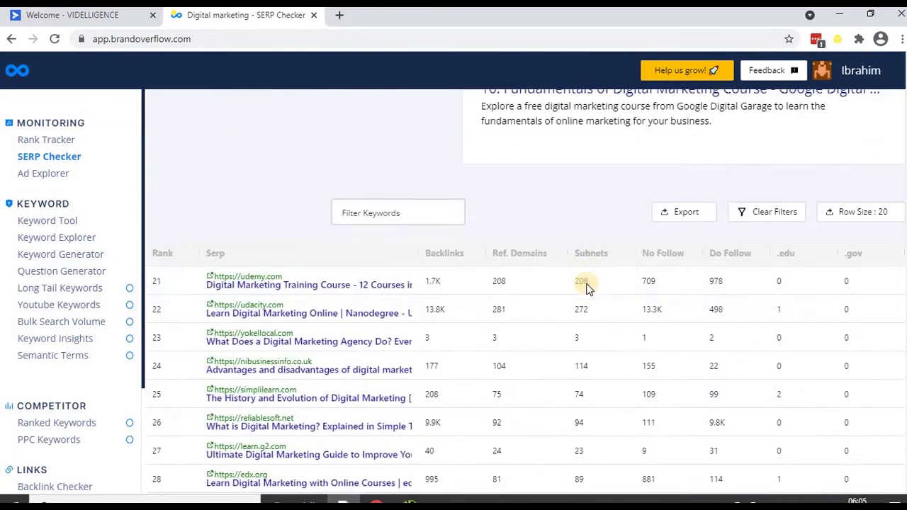
pyautogui.scroll(-2, 631, 351)
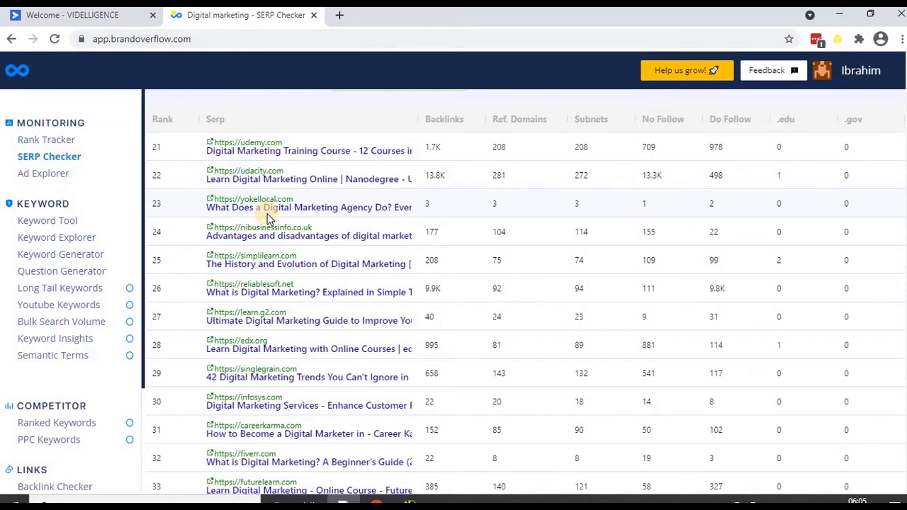
pyautogui.scroll(-4, 301, 307)
pyautogui.scroll(1, 298, 307)
pyautogui.scroll(15, 300, 237)
pyautogui.tripleClick(300, 239)
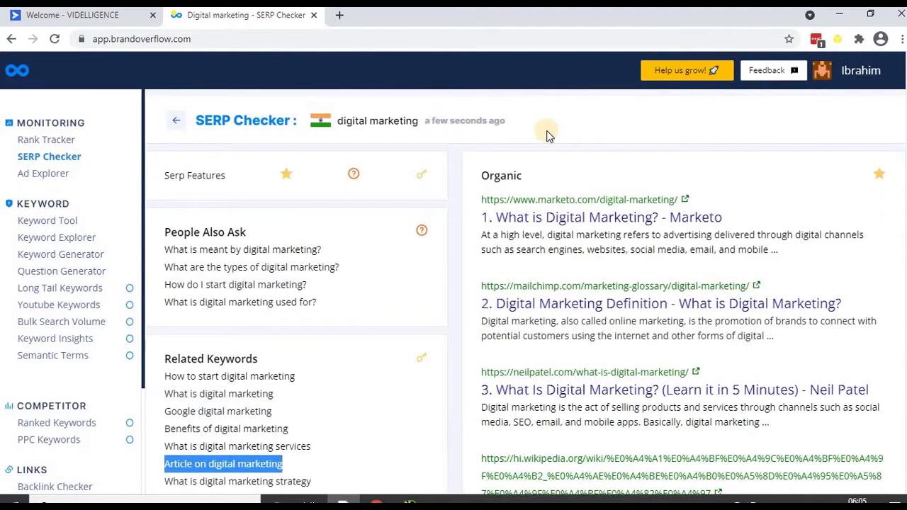
# Open Ad Explorer, enter "digital marketing" as the keyword and copy that text
pyautogui.click(48, 177)
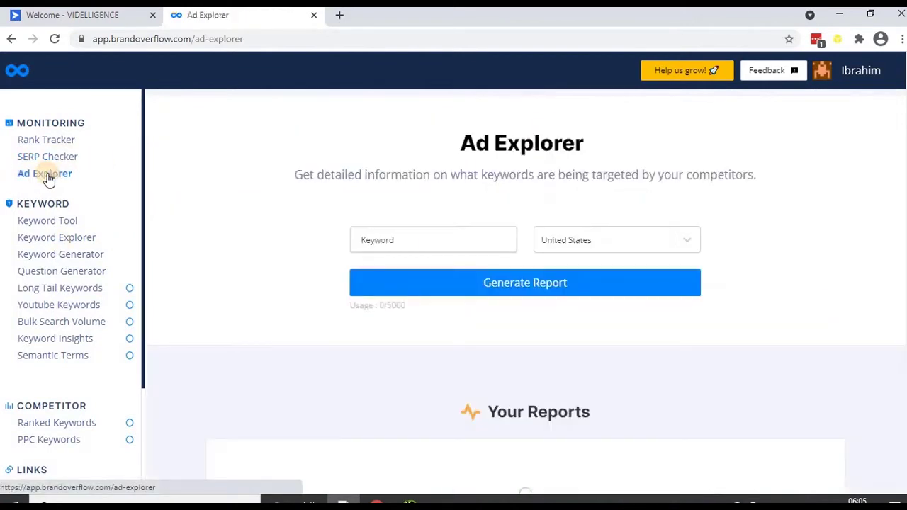
pyautogui.click(385, 241)
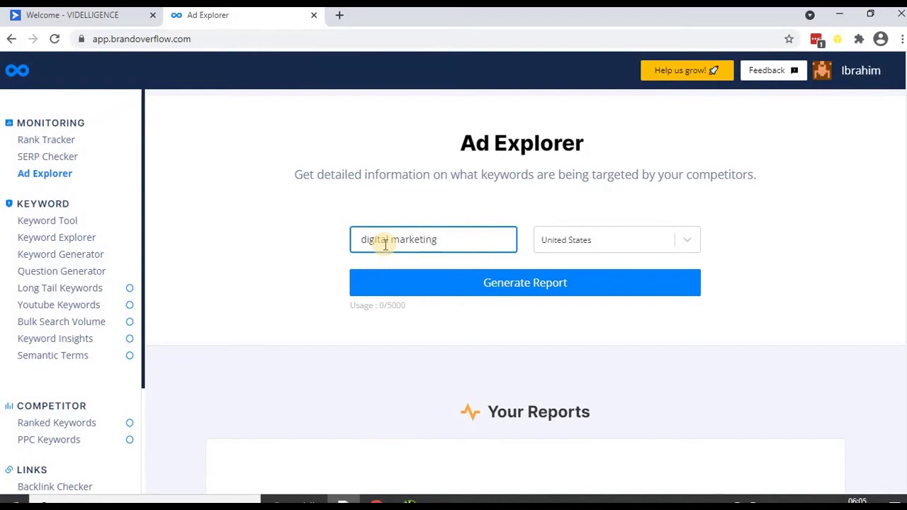
pyautogui.tripleClick(385, 244)
pyautogui.hotkey('ctrl', 'c')
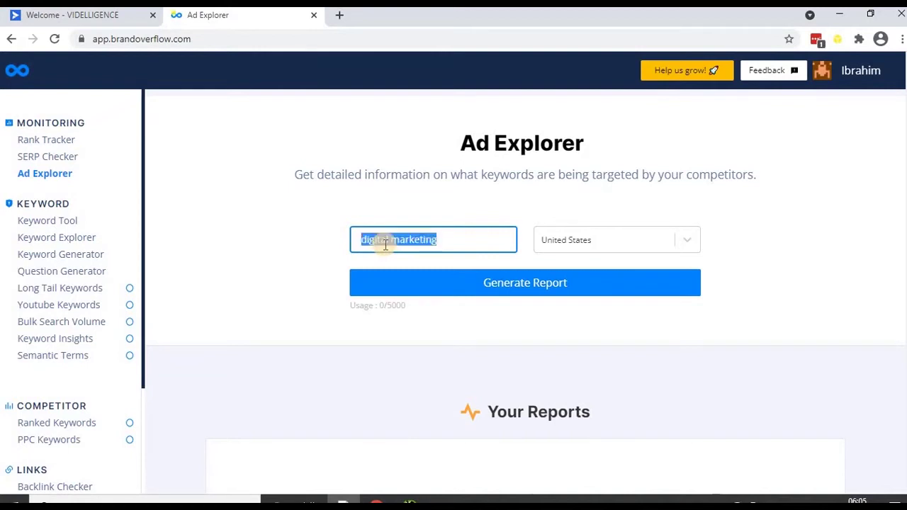
# Set the country to India and generate the Ad Explorer report
pyautogui.click(593, 240)
pyautogui.click(593, 240)
pyautogui.write('ind')
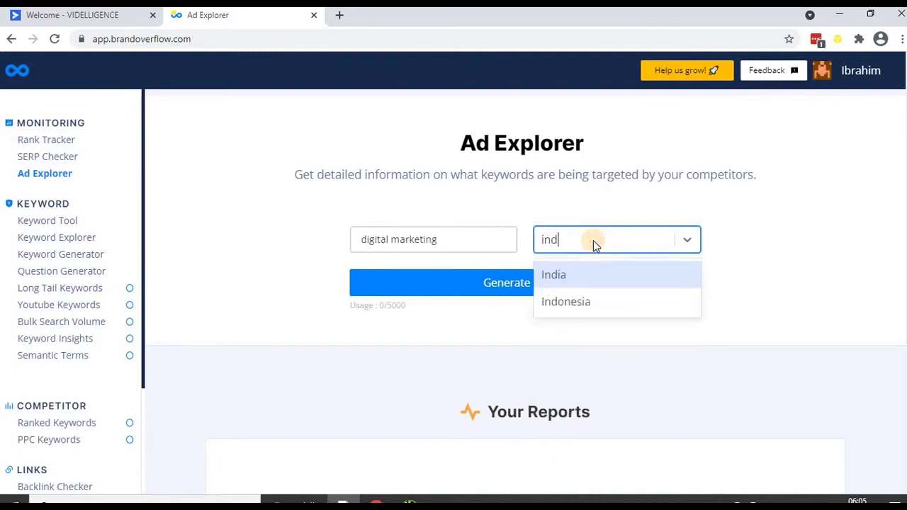
pyautogui.write('i')
pyautogui.click(557, 276)
pyautogui.click(525, 287)
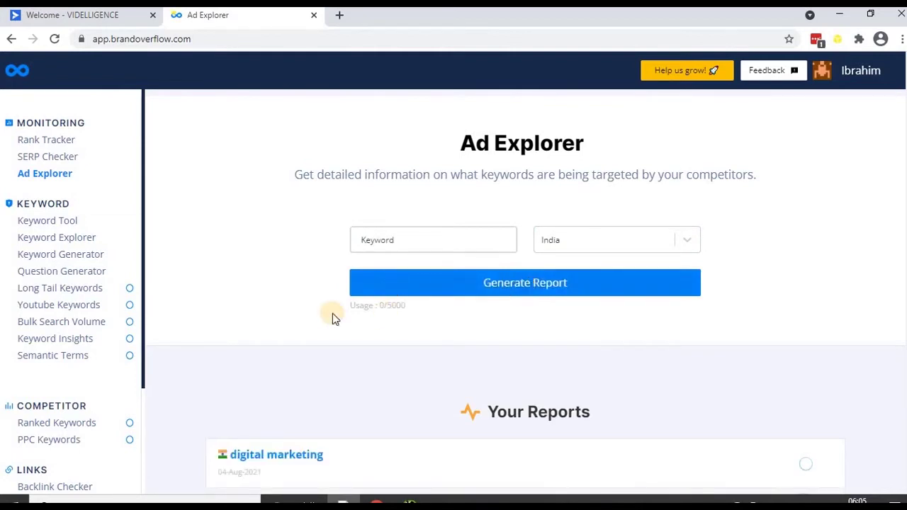
# Look over the Ad Explorer page's data statistics and open the finished digital marketing report
pyautogui.scroll(-3, 326, 316)
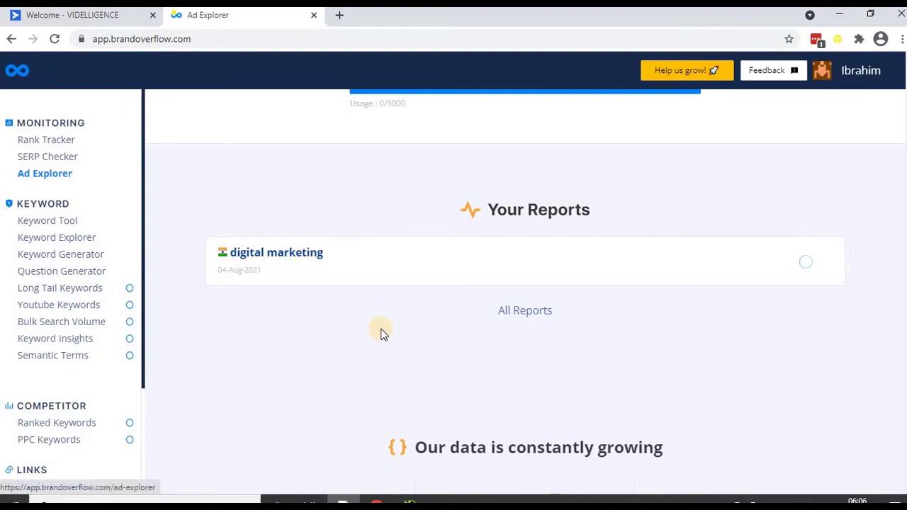
pyautogui.scroll(3, 377, 350)
pyautogui.scroll(-4, 749, 225)
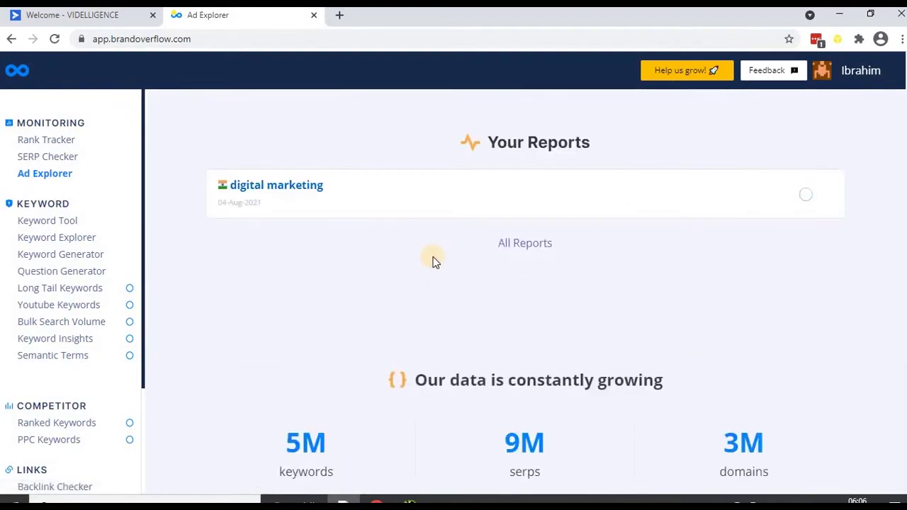
pyautogui.scroll(-3, 431, 262)
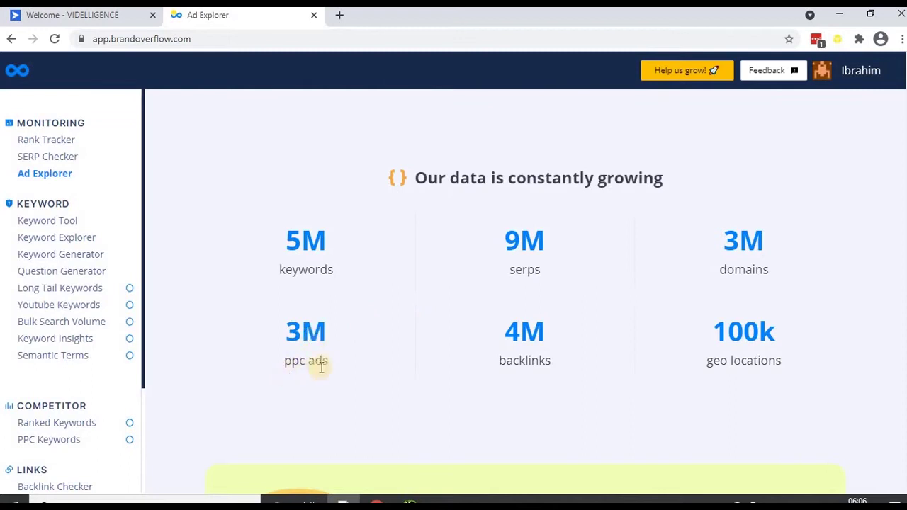
pyautogui.scroll(4, 383, 373)
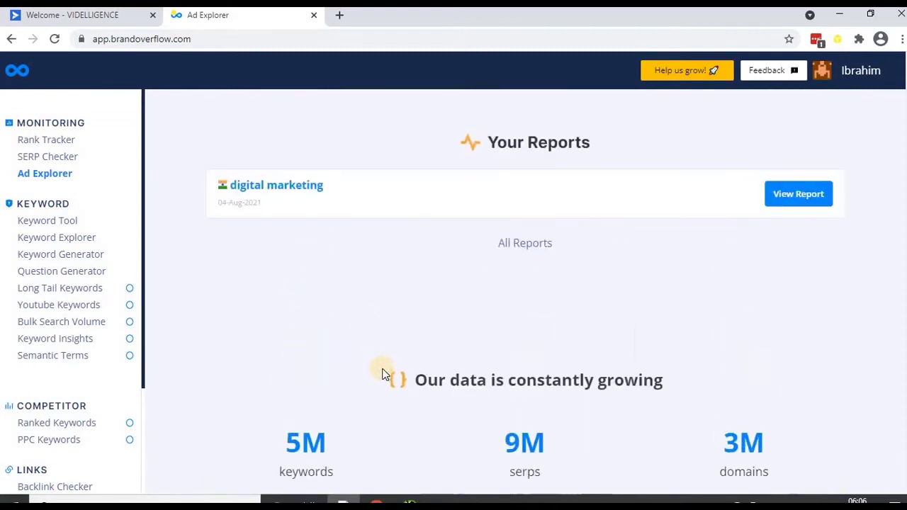
pyautogui.scroll(2, 334, 327)
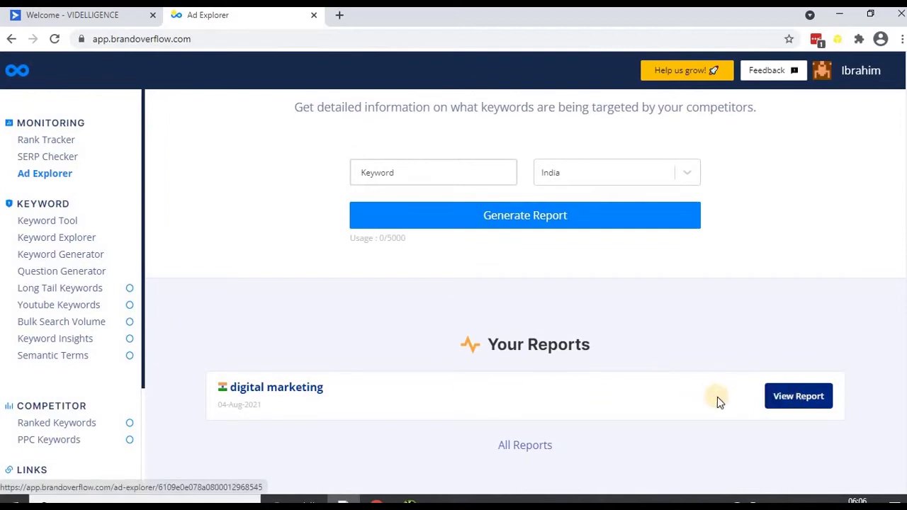
pyautogui.click(783, 394)
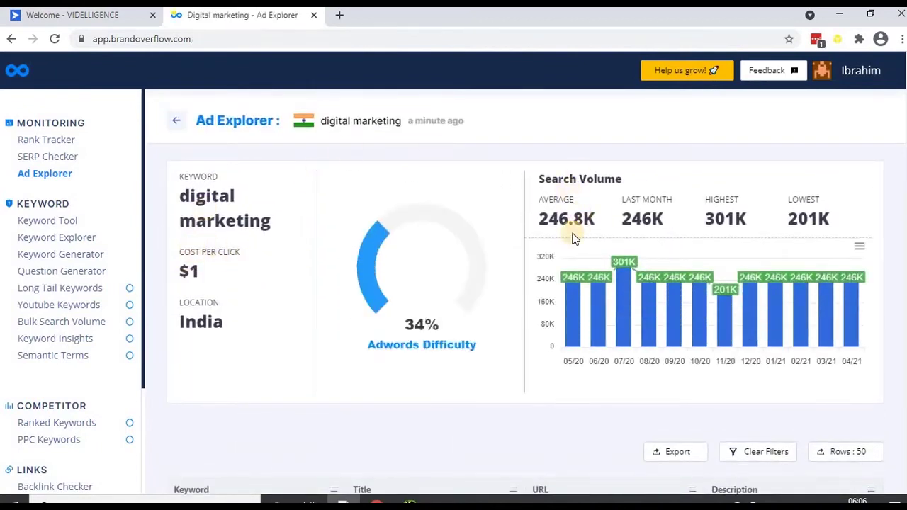
# Highlight the last month, highest and lowest search volume figures in the Ad Explorer report
pyautogui.scroll(-1, 571, 236)
pyautogui.scroll(1, 574, 239)
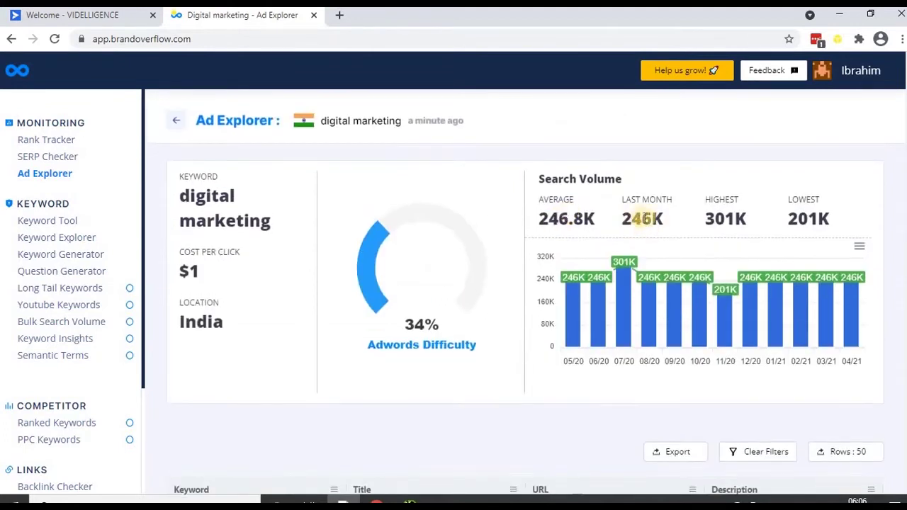
pyautogui.doubleClick(642, 219)
pyautogui.moveTo(706, 218); pyautogui.dragTo(738, 218)
pyautogui.moveTo(795, 219); pyautogui.dragTo(847, 214)
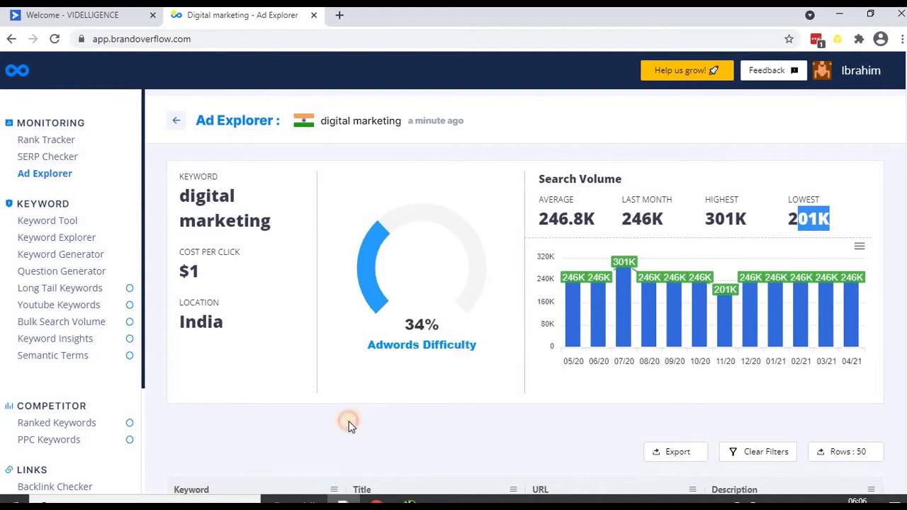
# Examine the Adwords difficulty gauge and the table of ads with its keyword, title, URL and description columns
pyautogui.scroll(-1, 340, 420)
pyautogui.scroll(-2, 339, 420)
pyautogui.scroll(2, 353, 319)
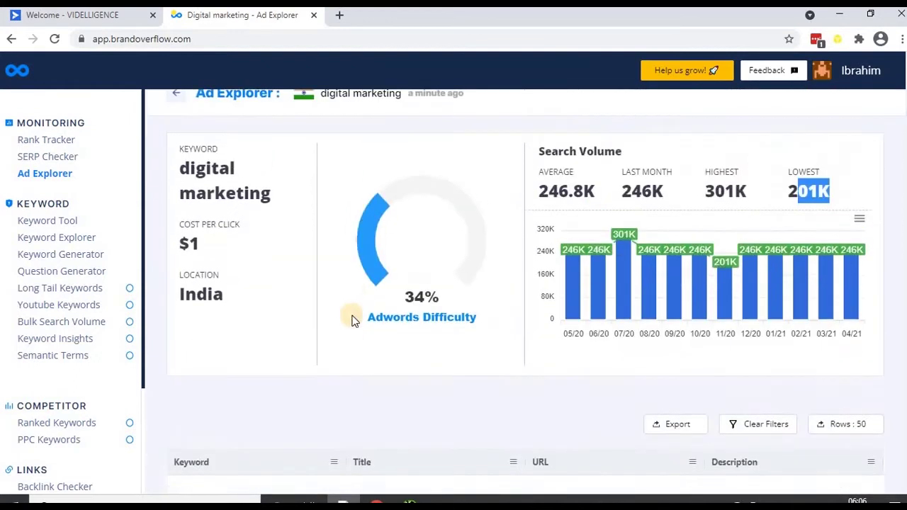
pyautogui.scroll(-2, 357, 304)
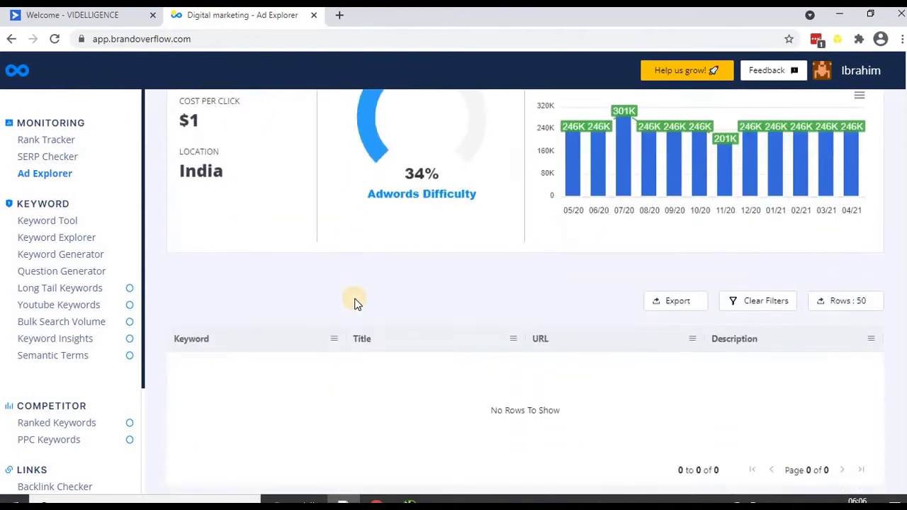
pyautogui.scroll(2, 375, 259)
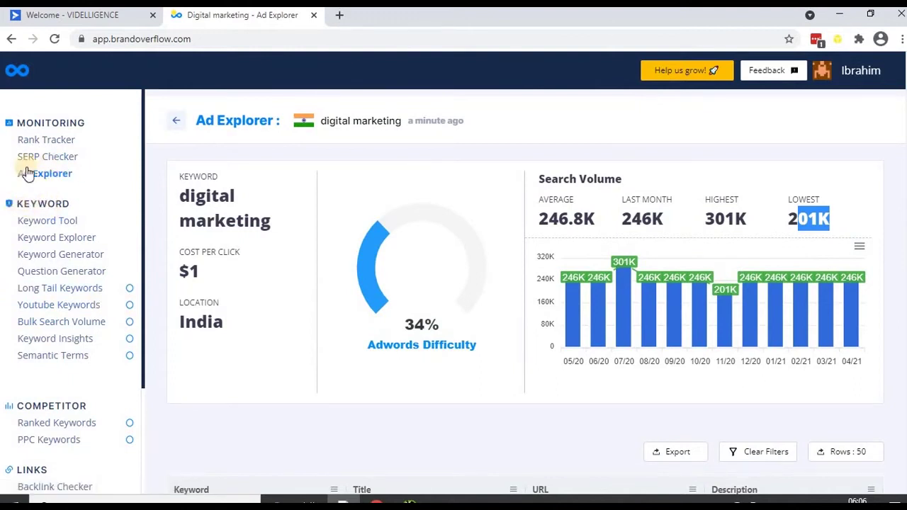
# Generate a Keyword Tool report for "digital marketing" in India using the copied keyword
pyautogui.click(41, 223)
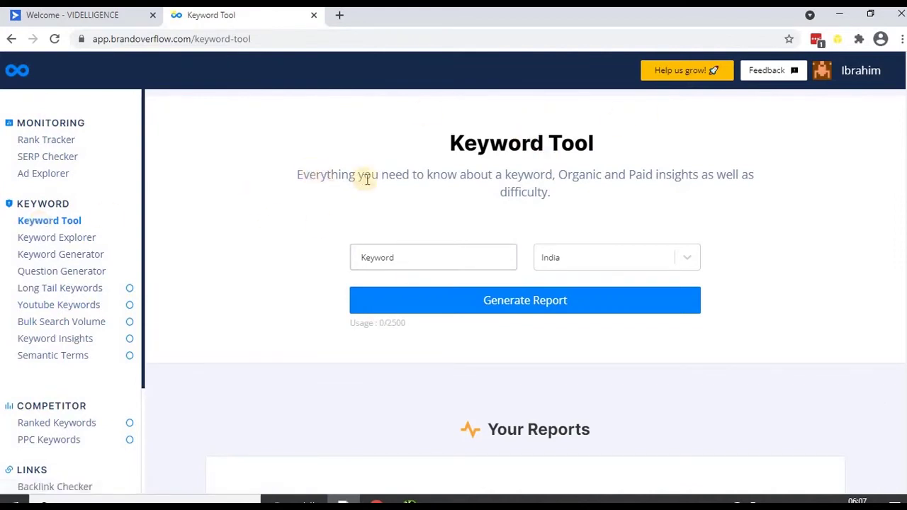
pyautogui.click(415, 259)
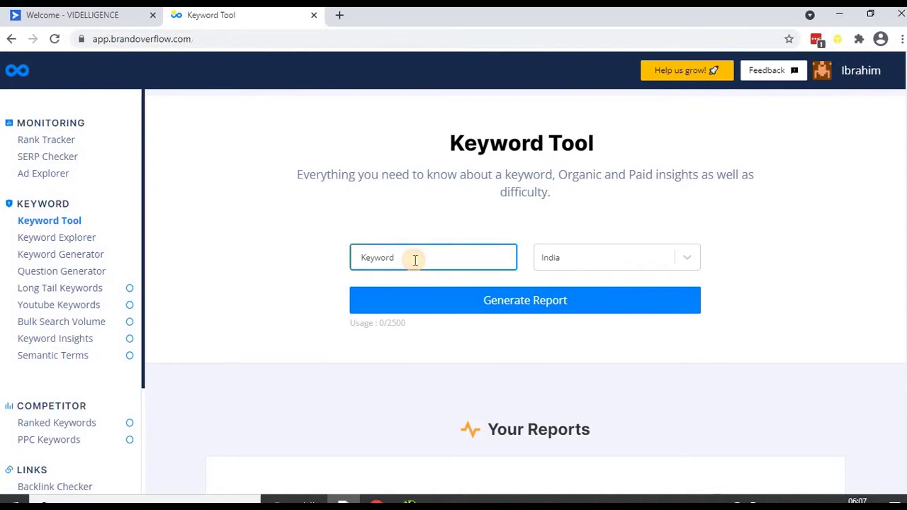
pyautogui.hotkey('ctrl', 'v')
pyautogui.click(514, 302)
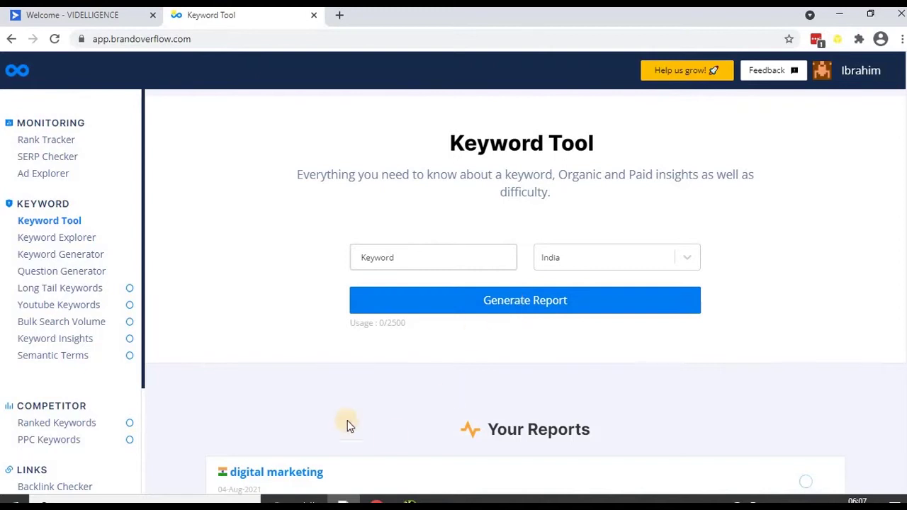
# Open the finished Keyword Tool report for digital marketing and highlight the required backlinks figure under Keyword Difficulty
pyautogui.scroll(-4, 347, 418)
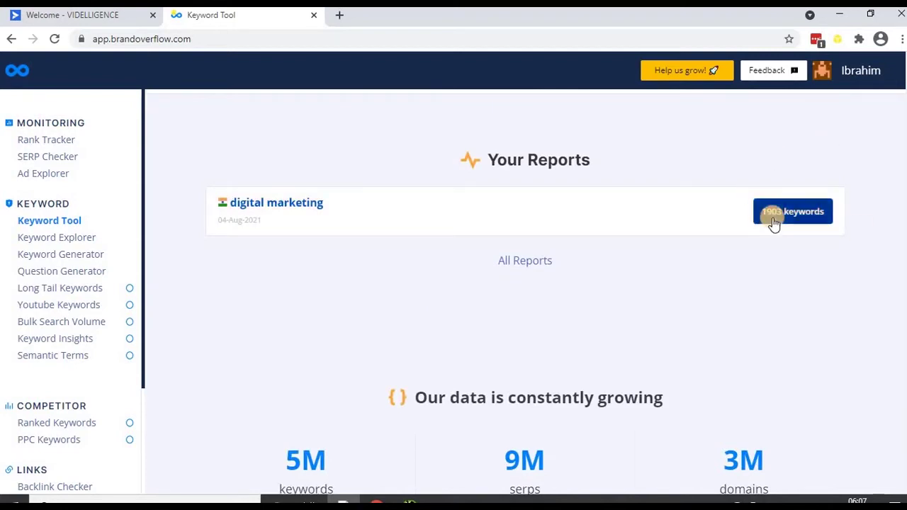
pyautogui.click(782, 220)
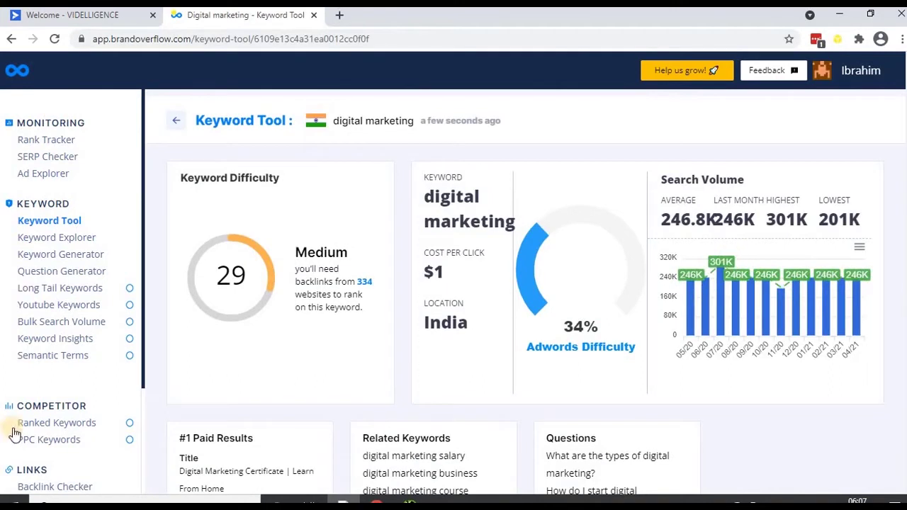
pyautogui.doubleClick(367, 281)
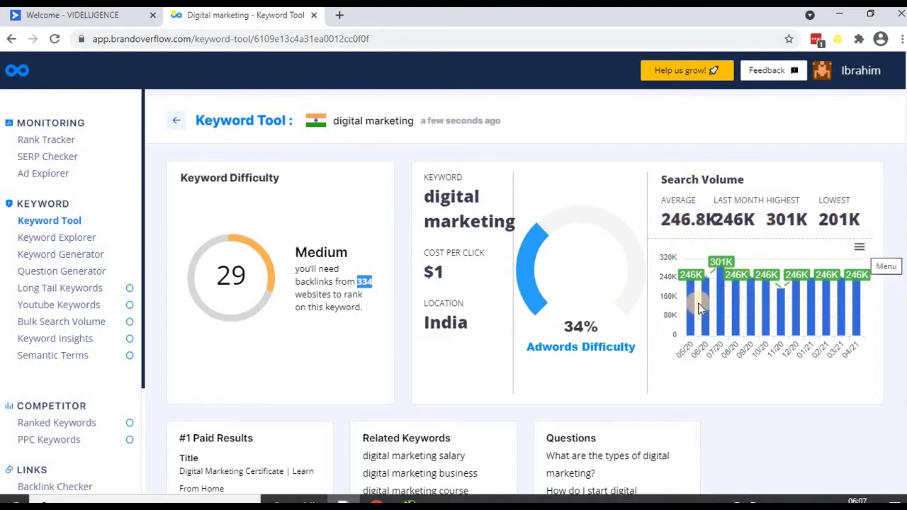
# Review the #1 Paid Results details and highlight "digital marketing salary" among the Related Keywords
pyautogui.scroll(-5, 265, 370)
pyautogui.scroll(2, 267, 368)
pyautogui.scroll(-2, 267, 369)
pyautogui.scroll(1, 267, 367)
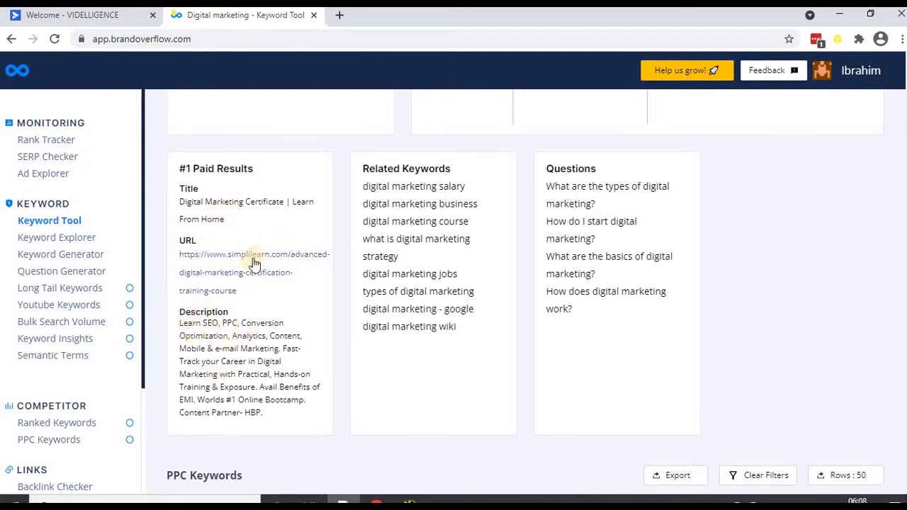
pyautogui.moveTo(363, 188); pyautogui.dragTo(504, 189)
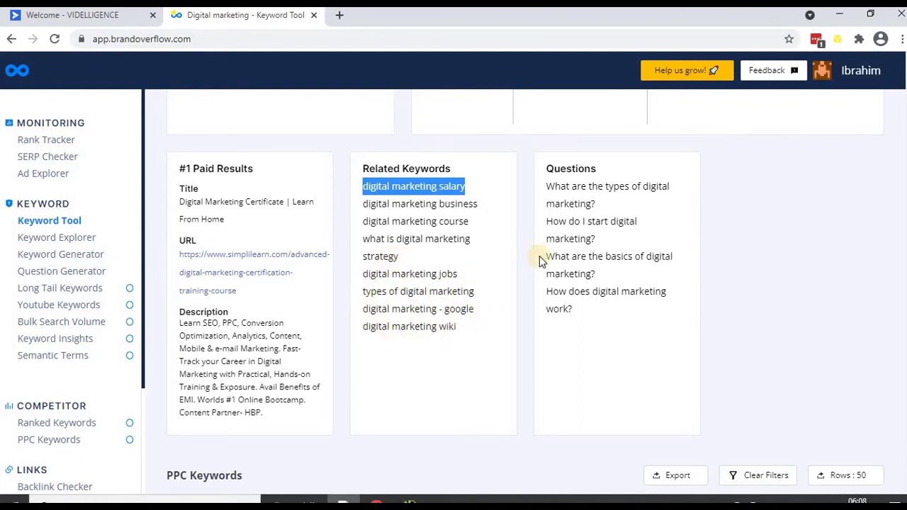
# Highlight each suggested question about digital marketing in the Questions card, from "What are the types of digital marketing?" onward
pyautogui.moveTo(548, 189); pyautogui.dragTo(669, 189)
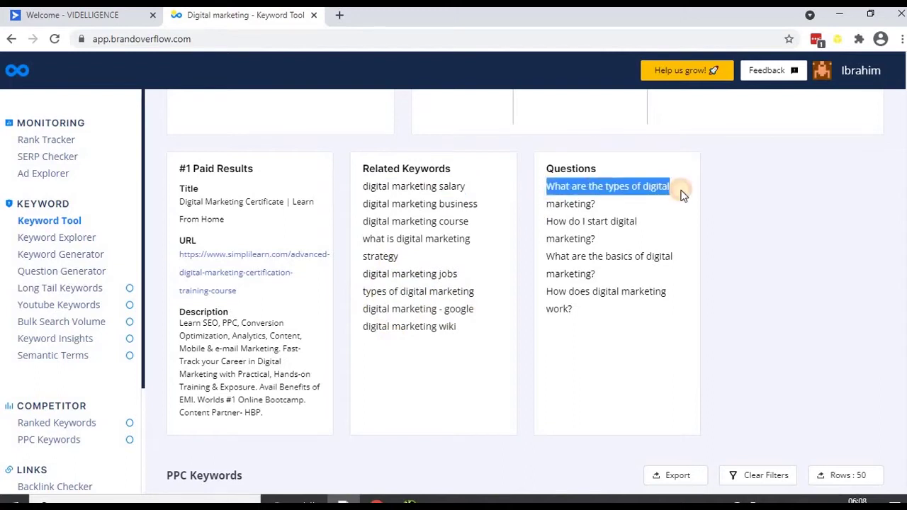
pyautogui.moveTo(548, 221); pyautogui.dragTo(608, 239)
pyautogui.moveTo(548, 256); pyautogui.dragTo(611, 273)
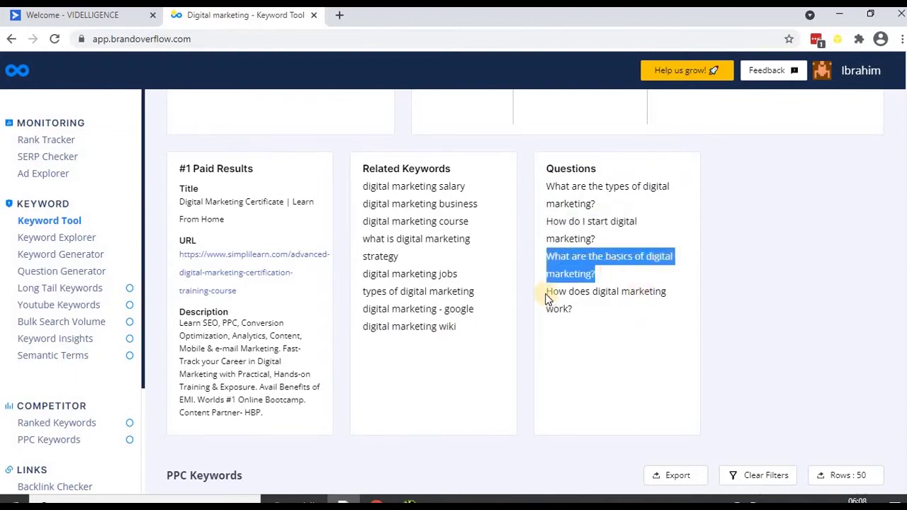
pyautogui.moveTo(548, 291); pyautogui.dragTo(620, 312)
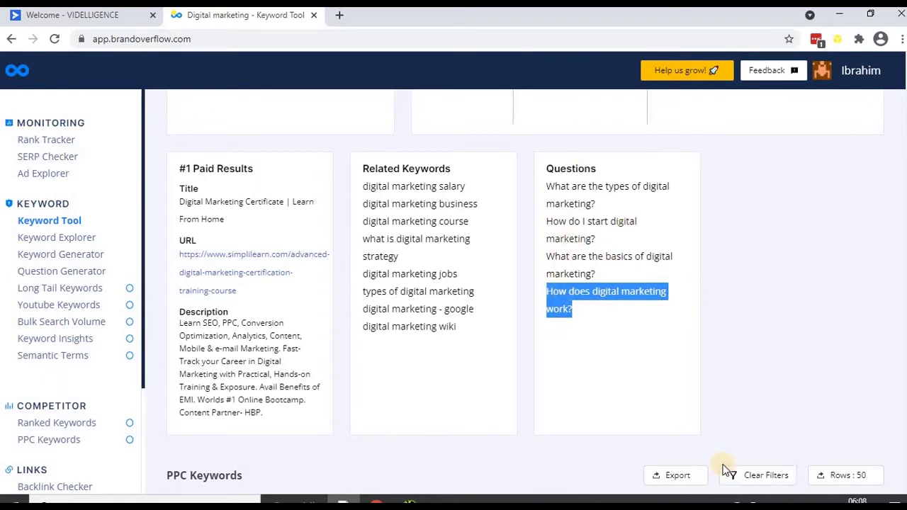
# Examine the PPC Keywords table and highlight the search volume of "digital marketing company in india"
pyautogui.scroll(-3, 362, 353)
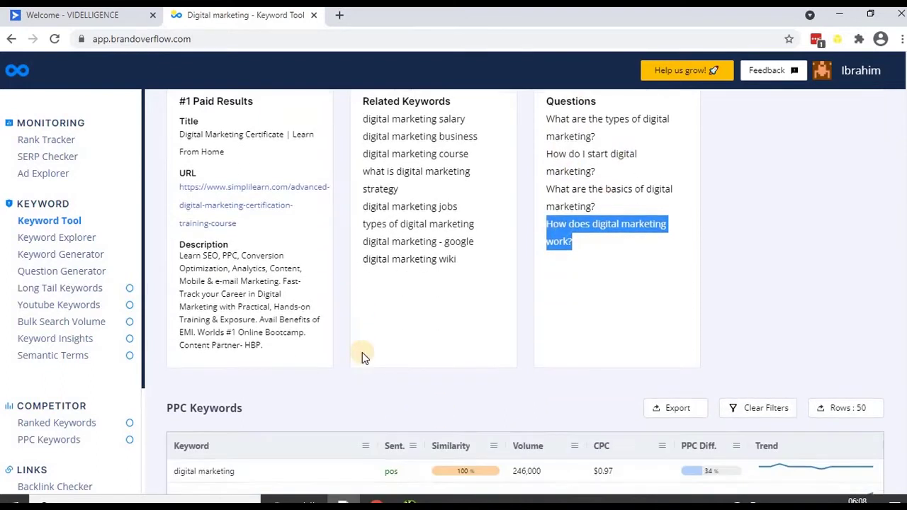
pyautogui.scroll(-3, 363, 358)
pyautogui.scroll(2, 277, 355)
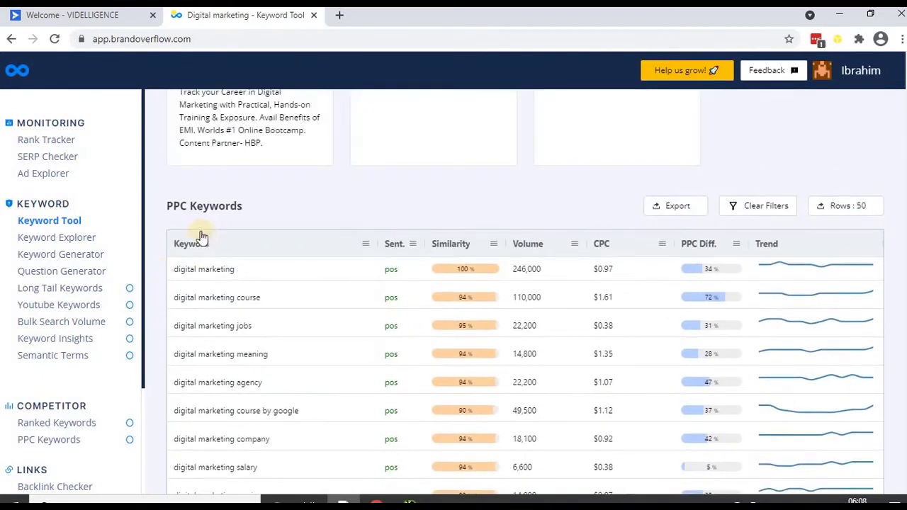
pyautogui.scroll(-1, 293, 303)
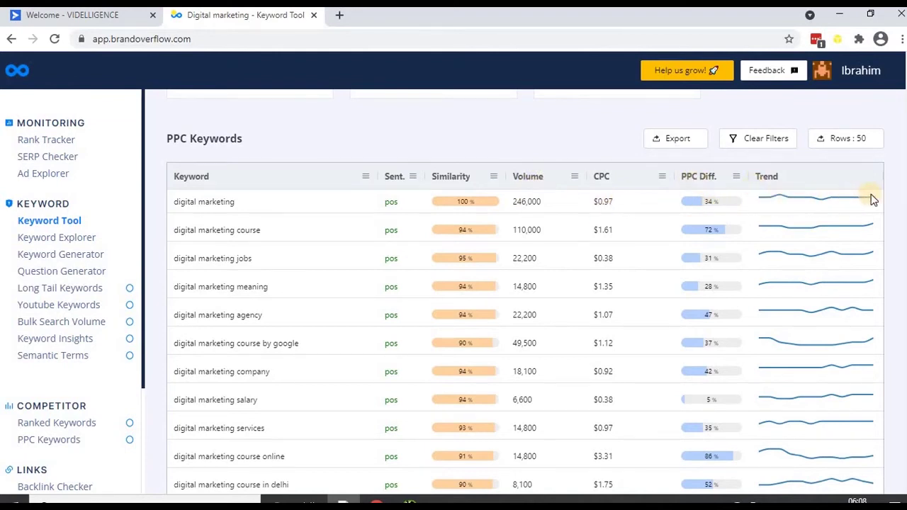
pyautogui.scroll(-2, 122, 347)
pyautogui.scroll(-14, 385, 336)
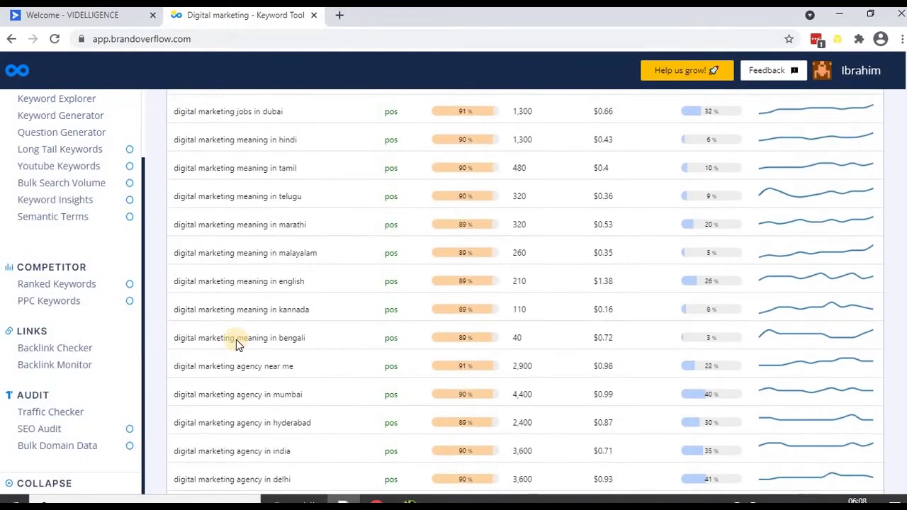
pyautogui.scroll(-4, 236, 339)
pyautogui.scroll(2, 241, 334)
pyautogui.scroll(-2, 246, 326)
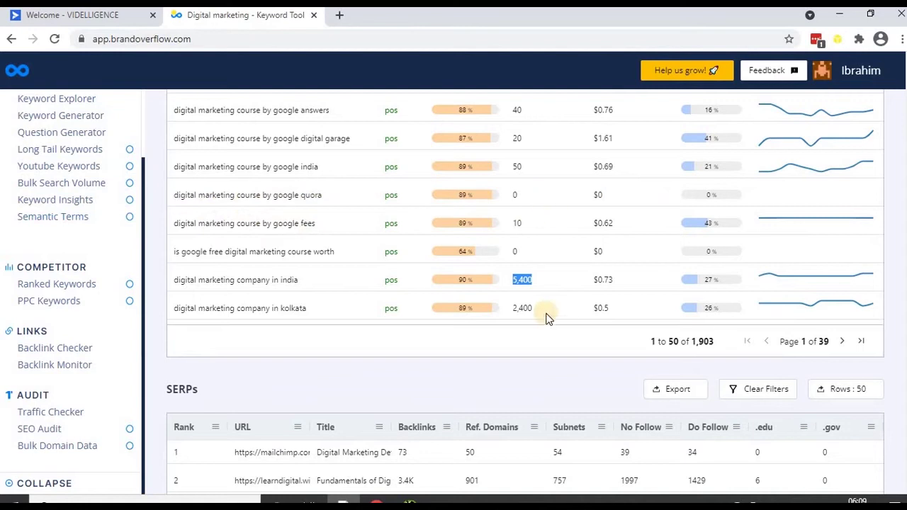
# Review the last PPC keyword rows and the SERPs table with its URL, title, backlinks and referring domains columns
pyautogui.scroll(2, 524, 277)
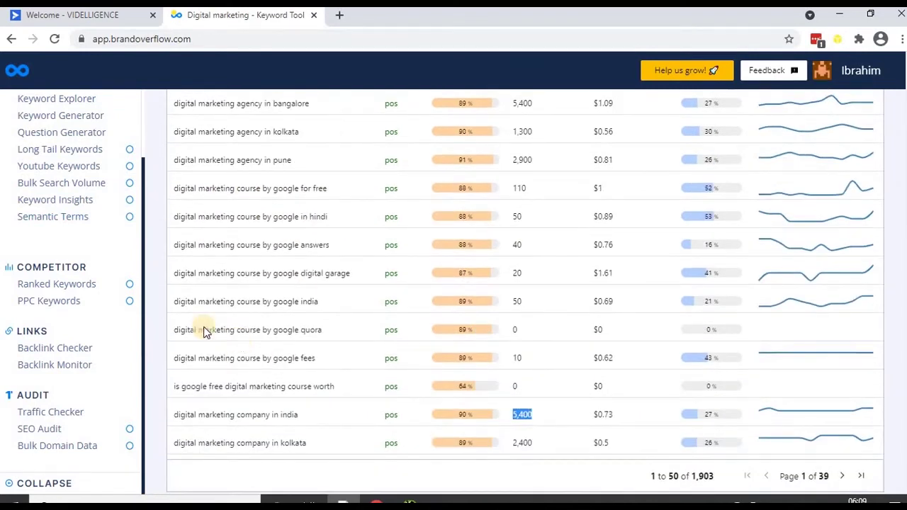
pyautogui.scroll(-5, 278, 366)
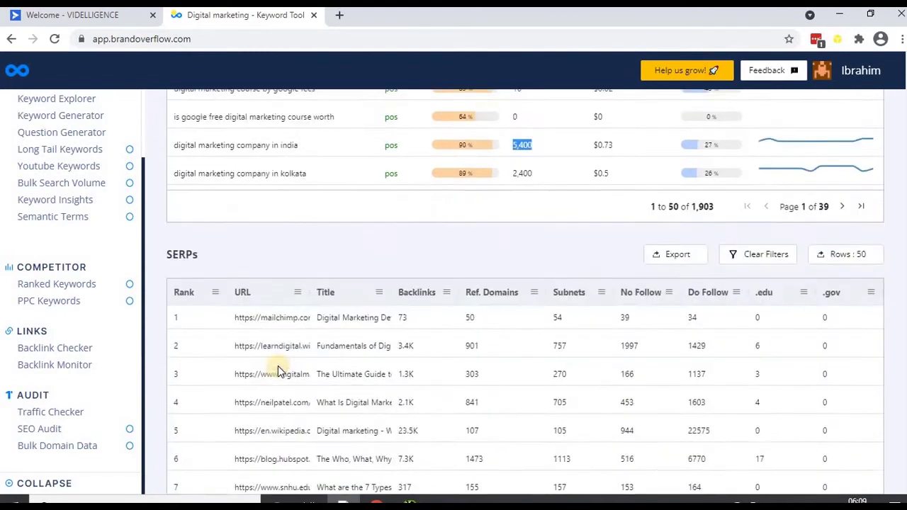
pyautogui.scroll(2, 223, 338)
pyautogui.scroll(-4, 252, 371)
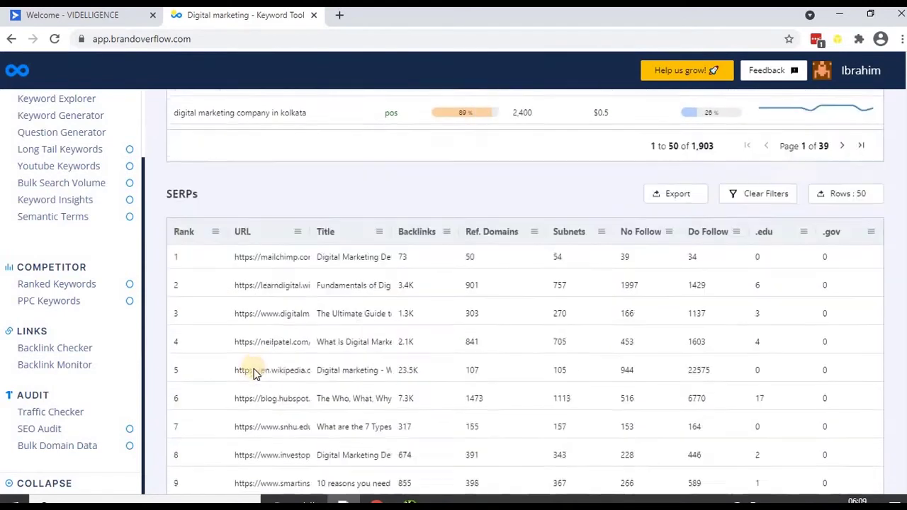
# Export all the PPC Keywords of the digital marketing report as a CSV file
pyautogui.scroll(10, 291, 427)
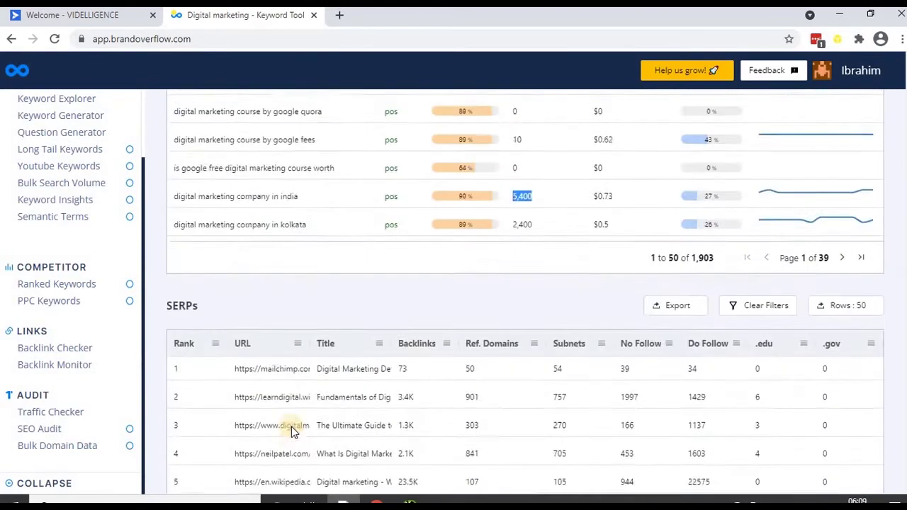
pyautogui.scroll(10, 292, 426)
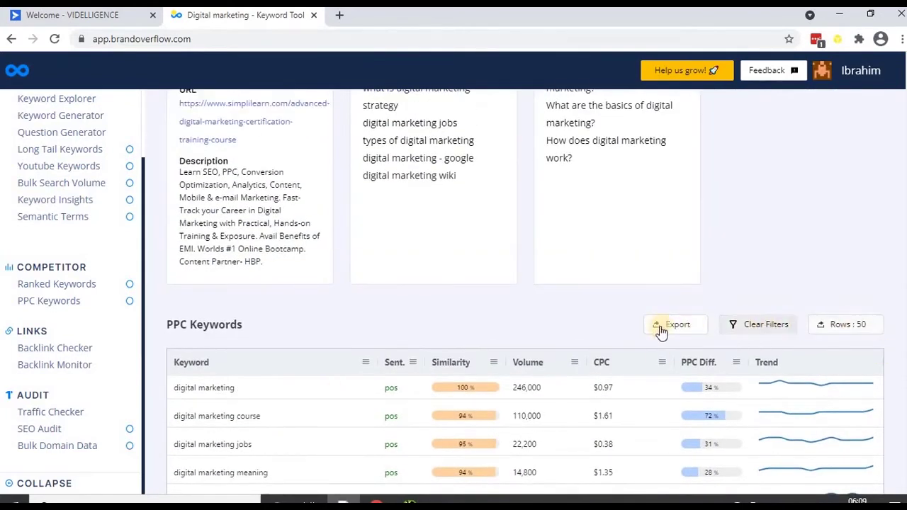
pyautogui.click(675, 327)
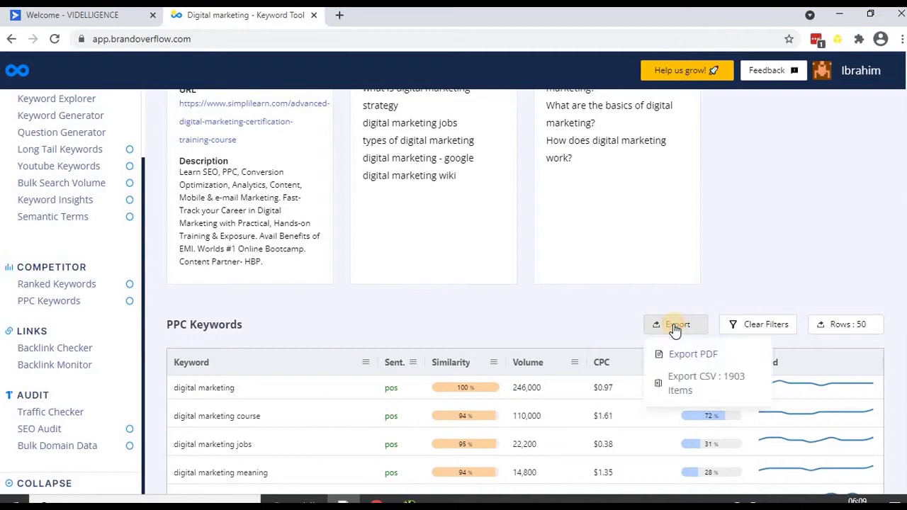
pyautogui.click(690, 383)
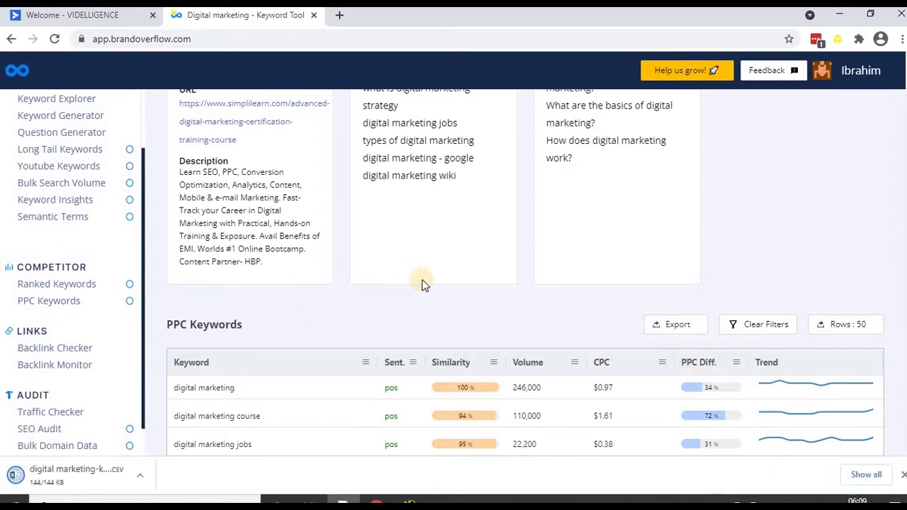
# Review the Keyword Tool report's overview and related keywords, and highlight the whole list of Questions
pyautogui.scroll(-1, 437, 278)
pyautogui.scroll(6, 439, 278)
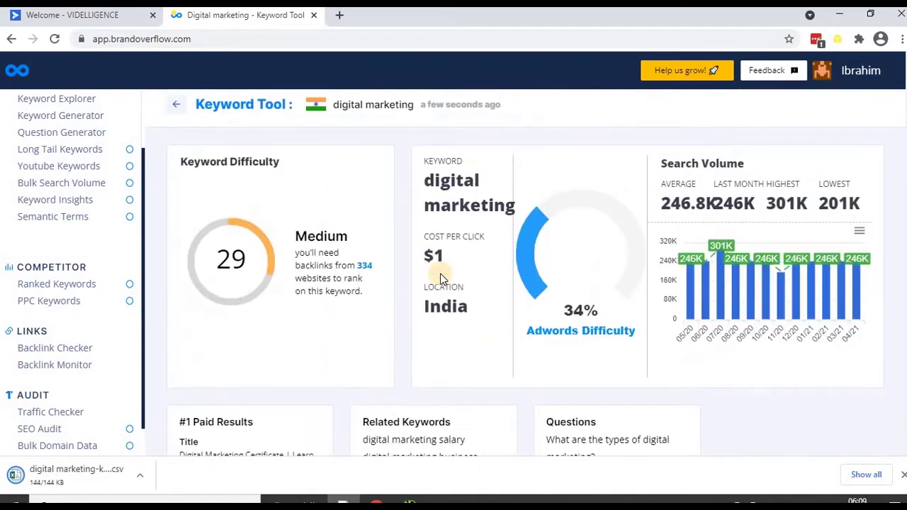
pyautogui.scroll(-2, 441, 274)
pyautogui.scroll(-2, 441, 273)
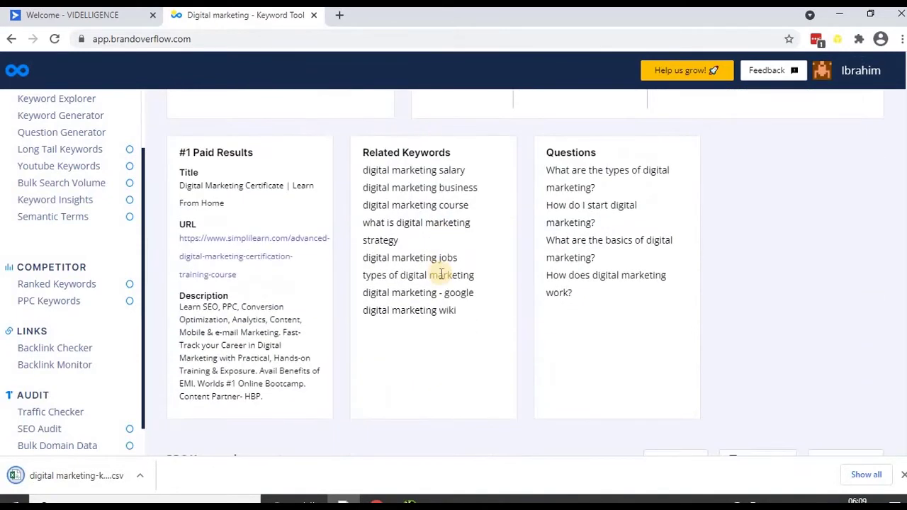
pyautogui.scroll(3, 441, 273)
pyautogui.scroll(-3, 630, 235)
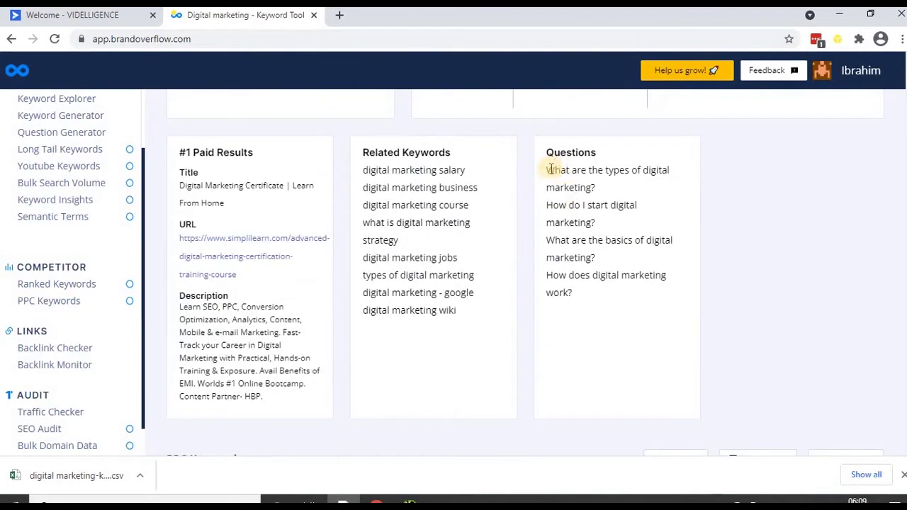
pyautogui.moveTo(550, 172); pyautogui.dragTo(585, 295)
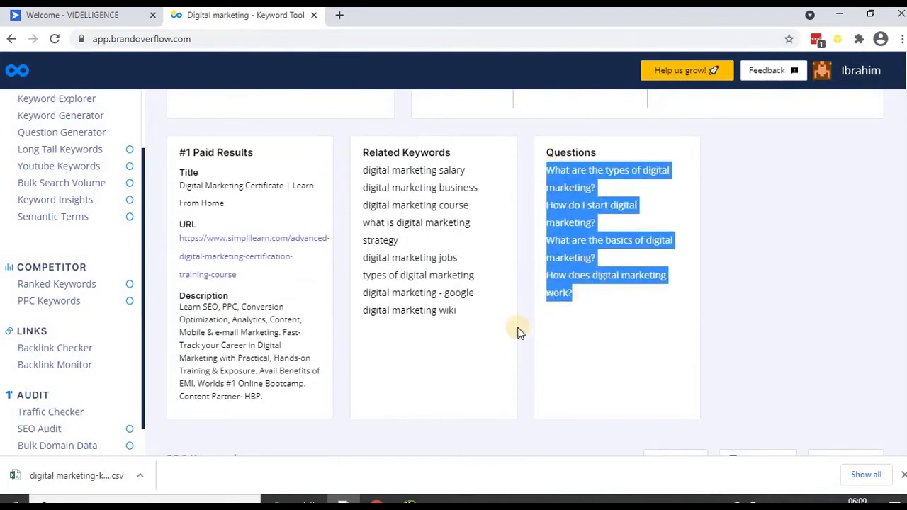
# Generate a Keyword Explorer report for "digital marketing" with India as the location and English as the language
pyautogui.scroll(1, 517, 333)
pyautogui.scroll(3, 518, 334)
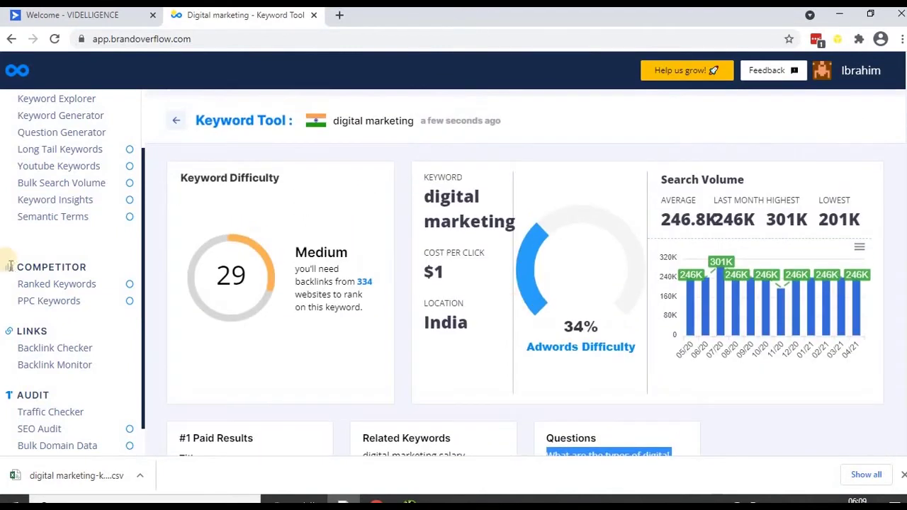
pyautogui.scroll(2, 32, 268)
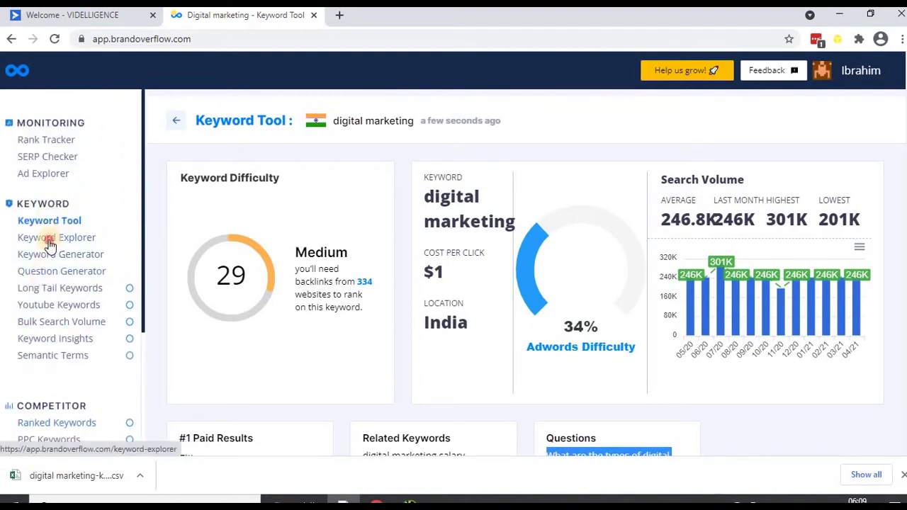
pyautogui.click(50, 243)
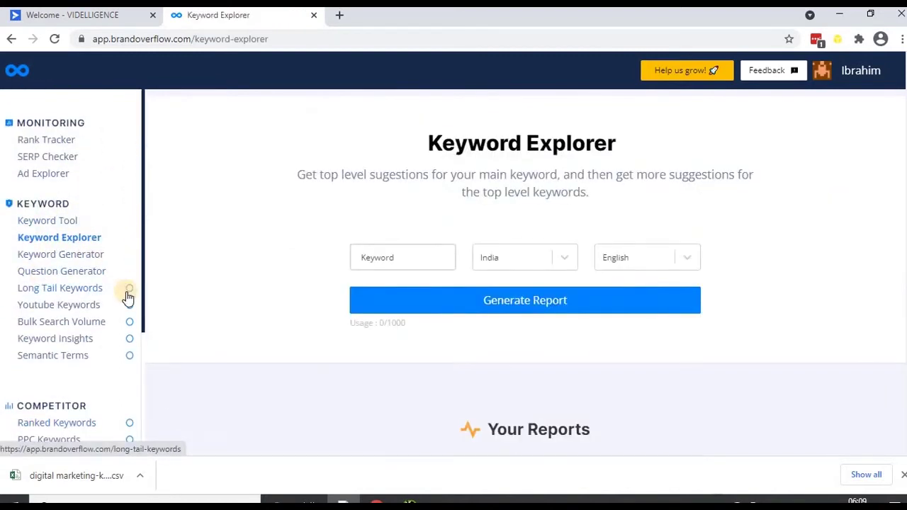
pyautogui.click(378, 258)
pyautogui.write('digital marketing')
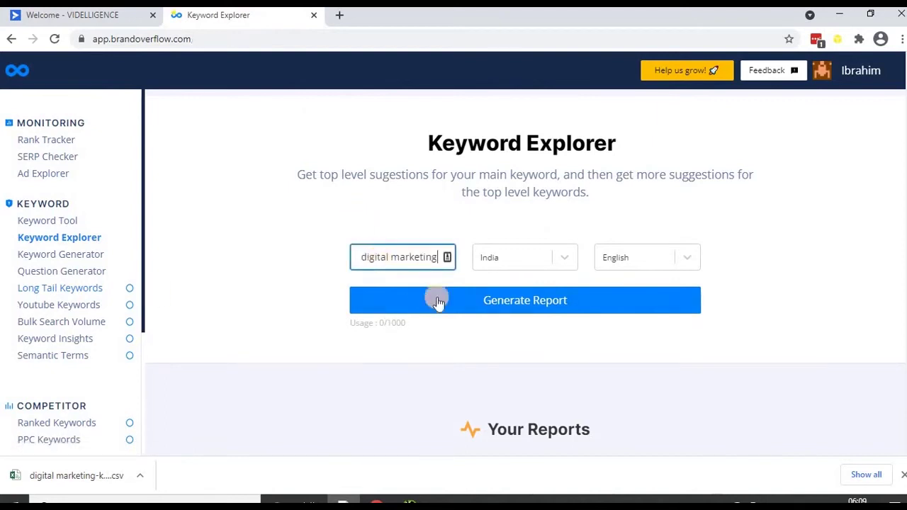
pyautogui.click(503, 300)
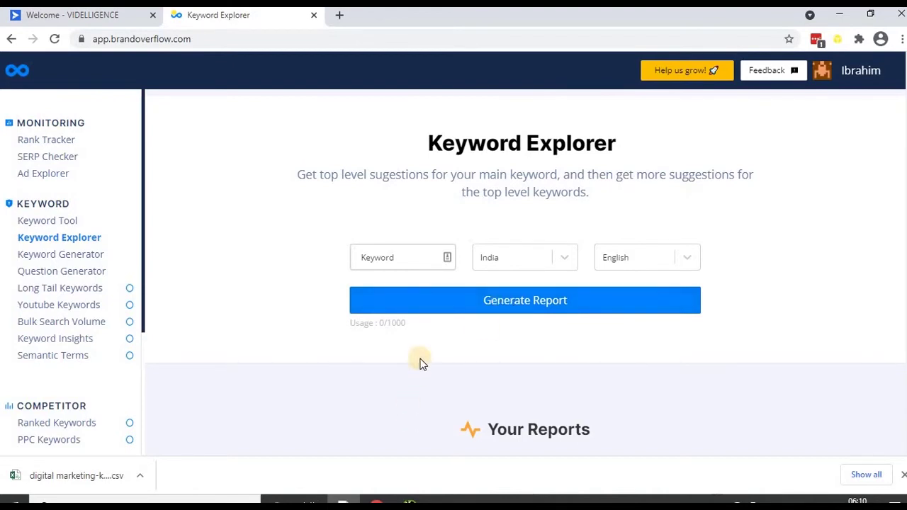
# Open the finished Keyword Explorer report for digital marketing (en) from the list of reports
pyautogui.scroll(-2, 419, 363)
pyautogui.click(803, 345)
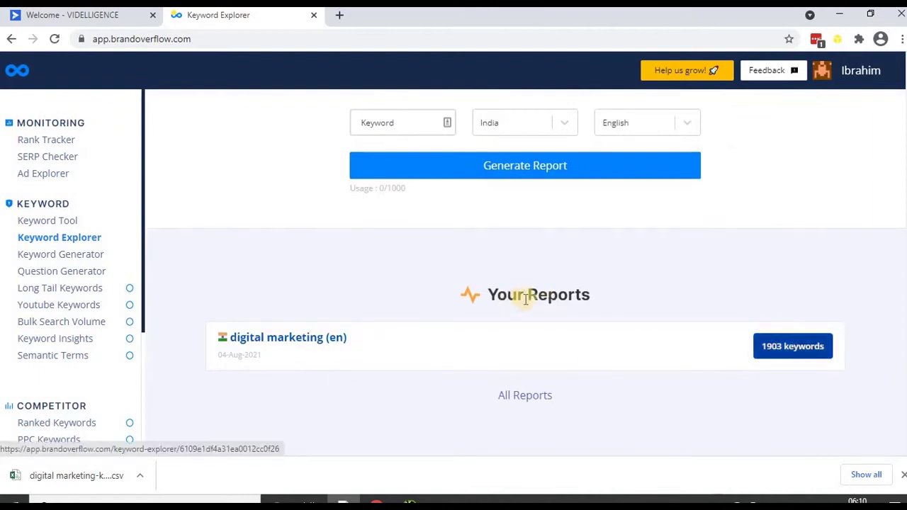
pyautogui.click(787, 346)
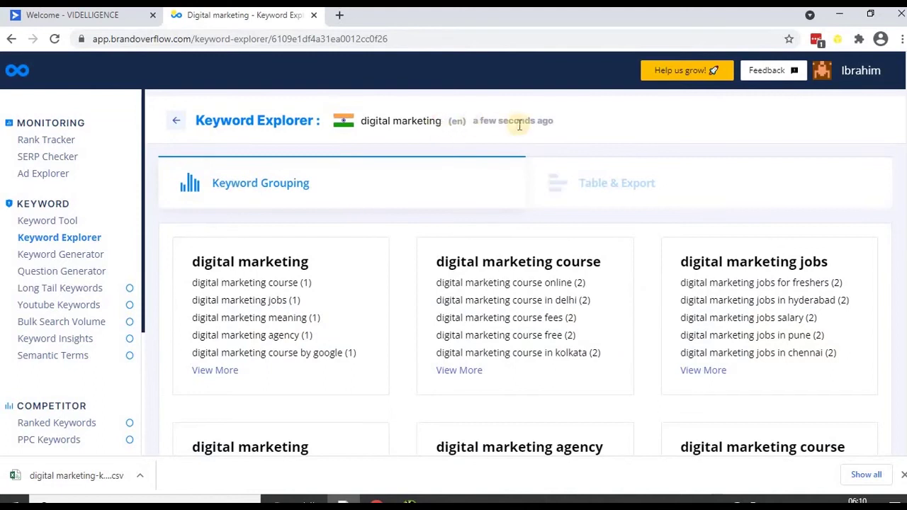
# Examine the Keyword Grouping cards, from digital marketing course and jobs through to course fees
pyautogui.scroll(-1, 338, 241)
pyautogui.scroll(-2, 338, 241)
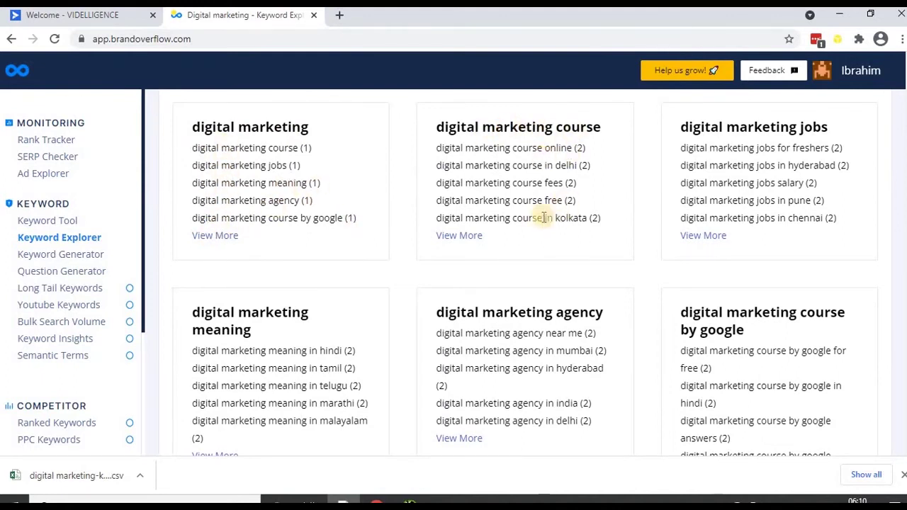
pyautogui.scroll(-2, 263, 191)
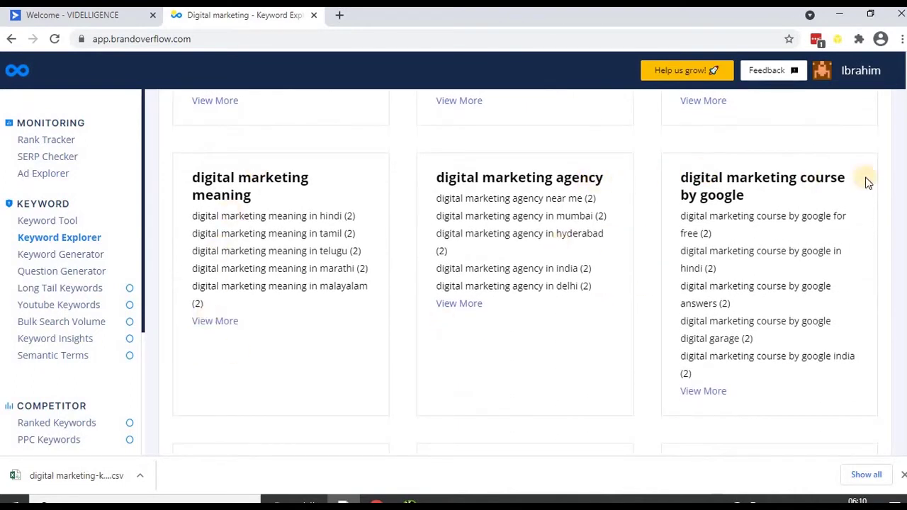
pyautogui.scroll(-4, 675, 390)
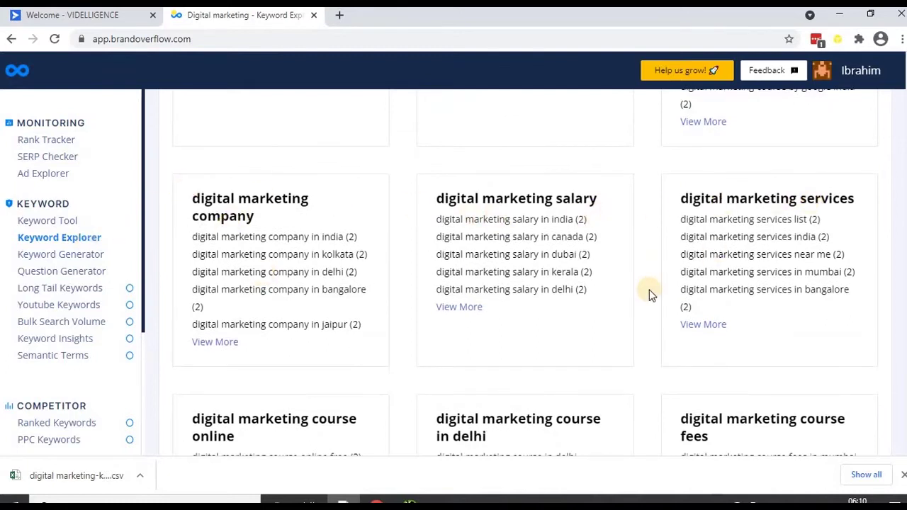
pyautogui.scroll(-3, 197, 336)
pyautogui.scroll(-1, 610, 282)
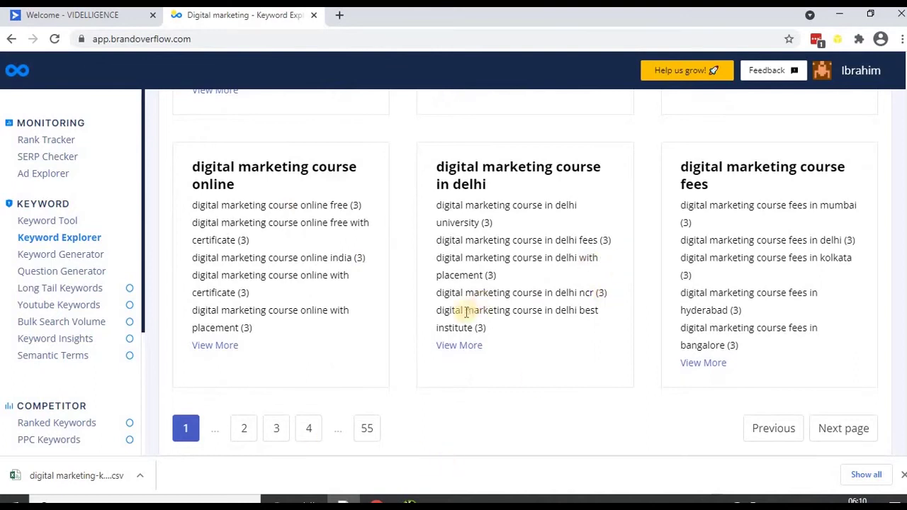
# Show the report's Table & Export view and review its search volume chart, keyword levels and Related Keywords table
pyautogui.scroll(10, 412, 261)
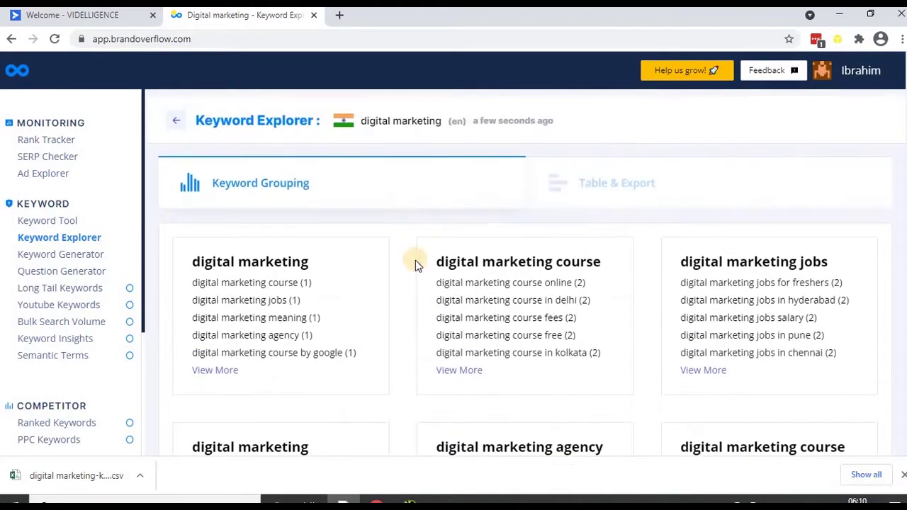
pyautogui.click(601, 190)
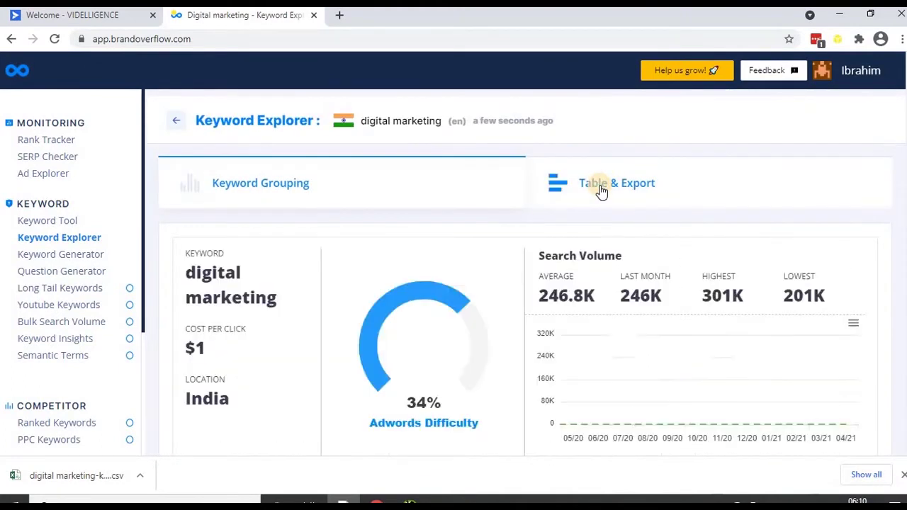
pyautogui.scroll(-2, 283, 220)
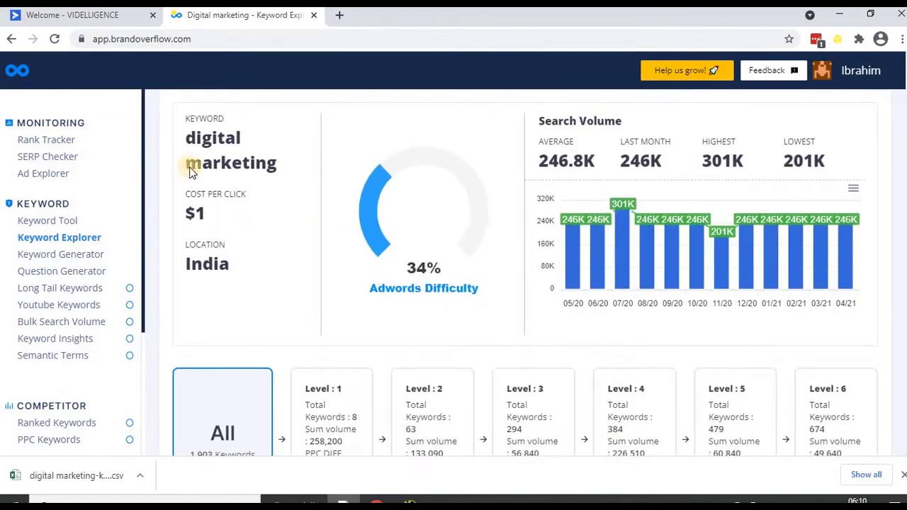
pyautogui.scroll(-2, 557, 304)
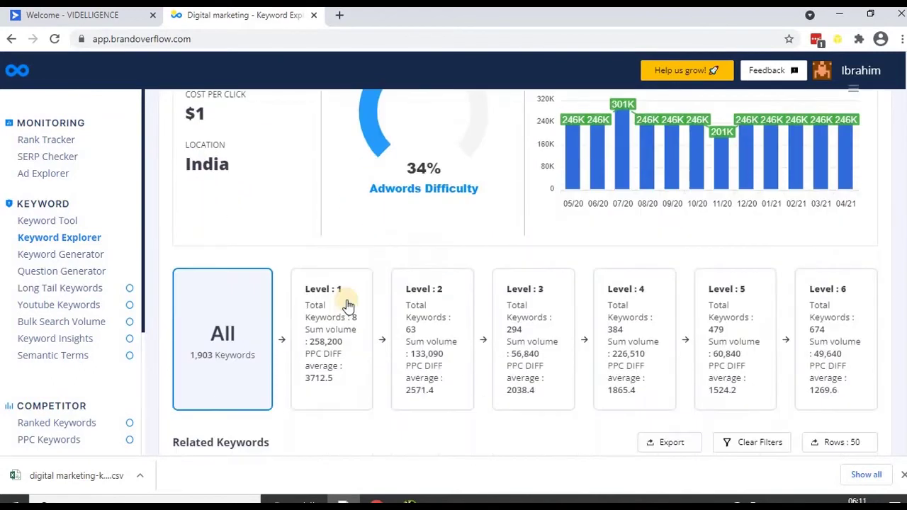
pyautogui.scroll(-2, 339, 301)
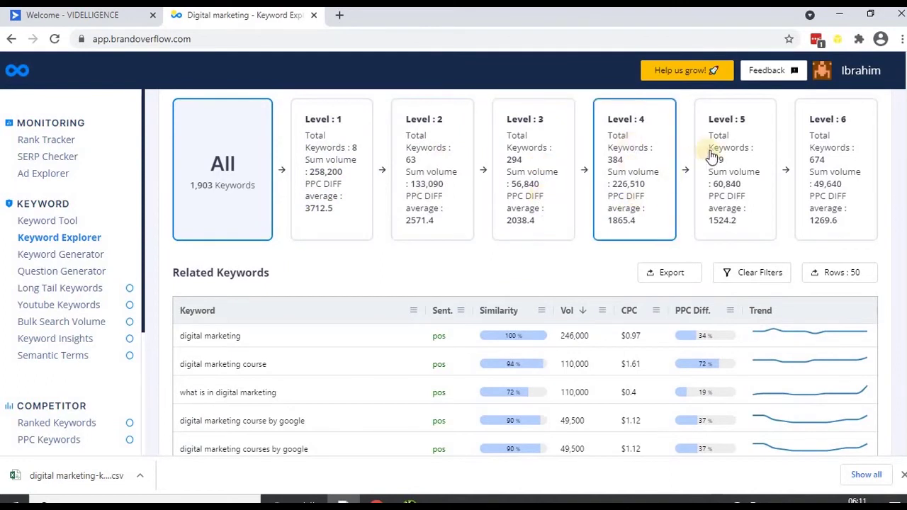
# Filter the Related Keywords table to Level 1 and review its keywords, volumes, CPC and PPC difficulty
pyautogui.scroll(-2, 253, 219)
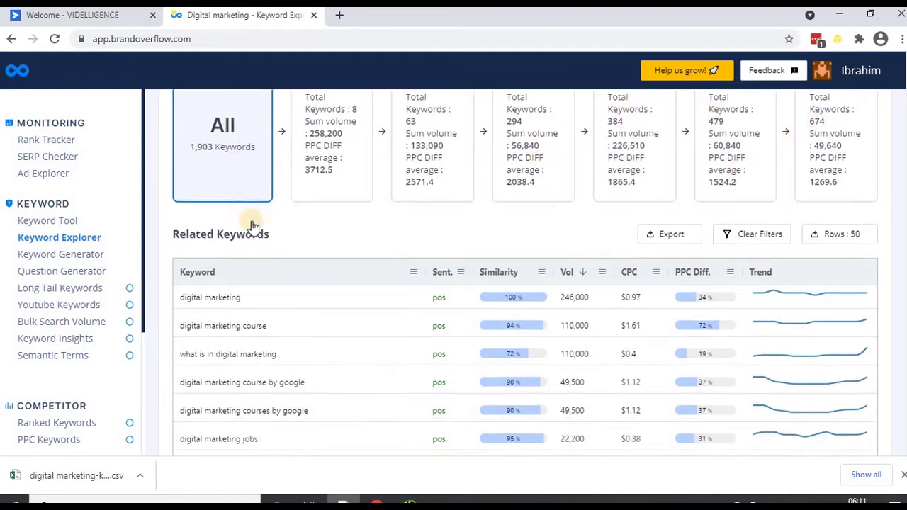
pyautogui.scroll(4, 350, 276)
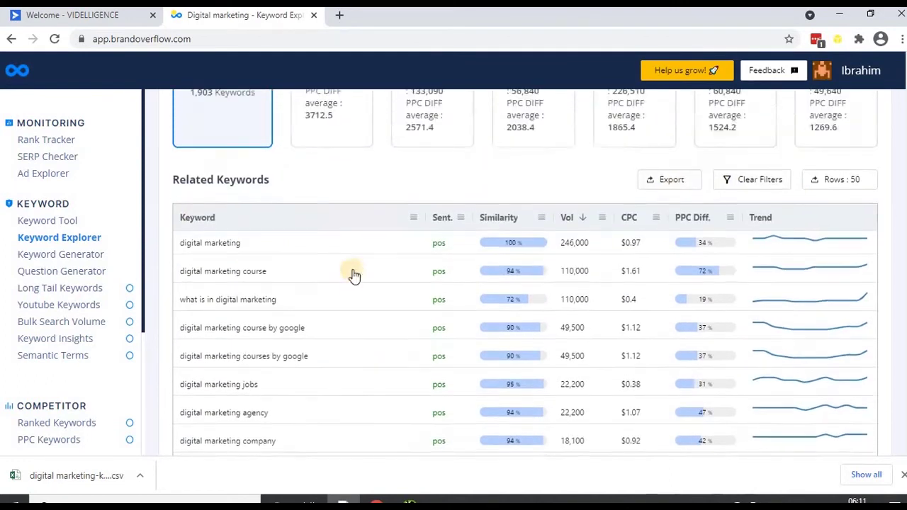
pyautogui.click(325, 290)
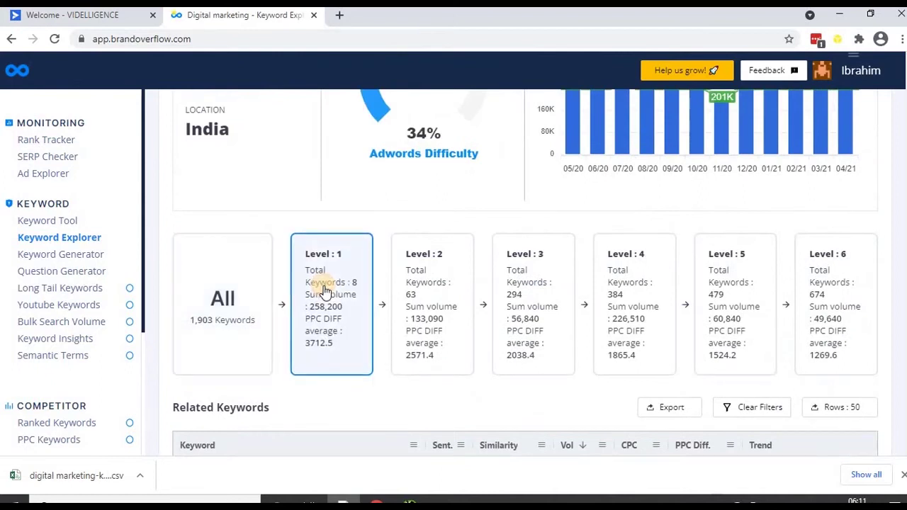
pyautogui.scroll(-4, 324, 290)
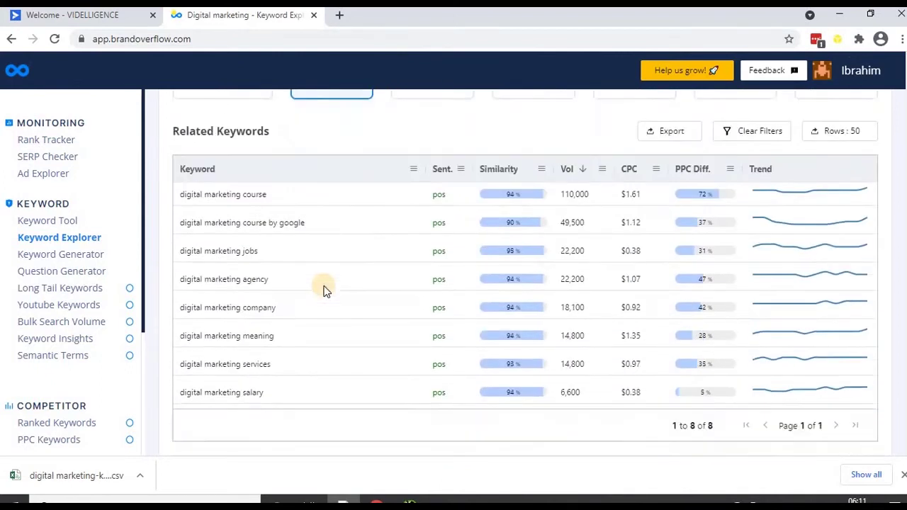
pyautogui.scroll(3, 269, 294)
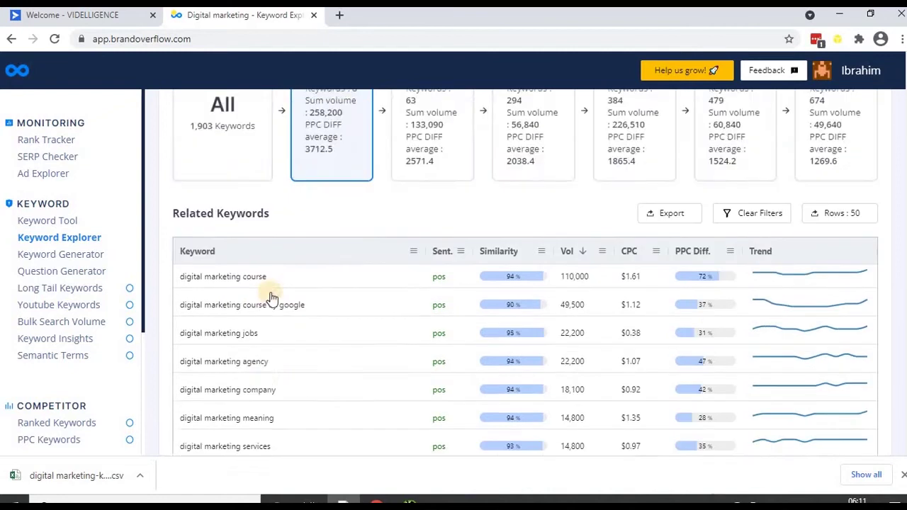
pyautogui.scroll(-3, 319, 300)
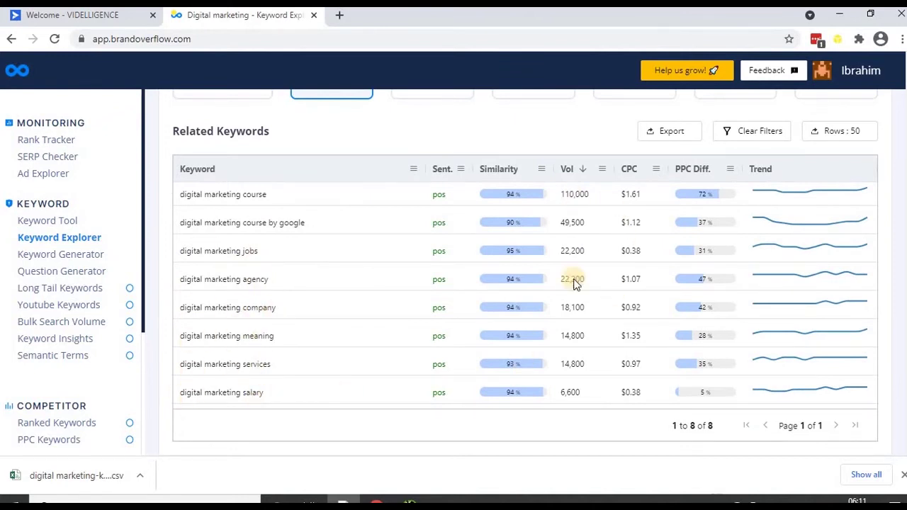
# Filter the Related Keywords table to Level 2 and read through the longer digital marketing phrases
pyautogui.scroll(4, 383, 284)
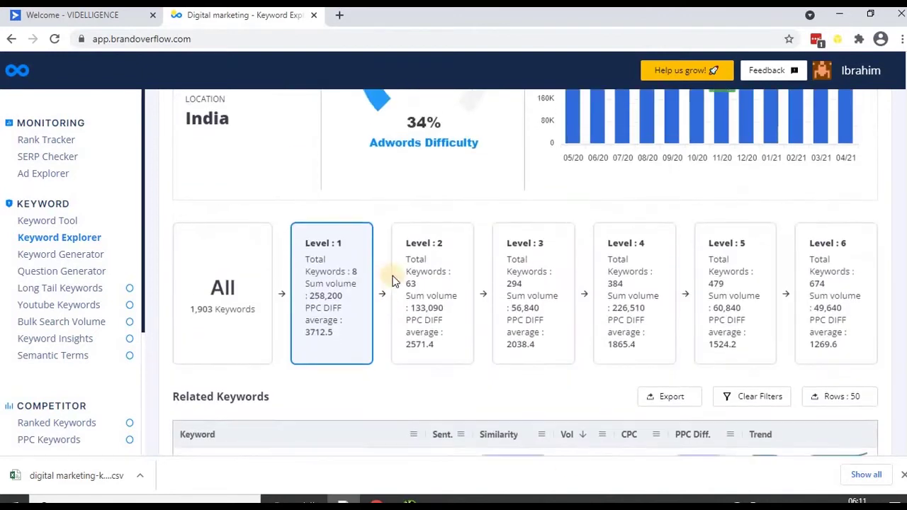
pyautogui.scroll(-2, 443, 170)
pyautogui.click(425, 187)
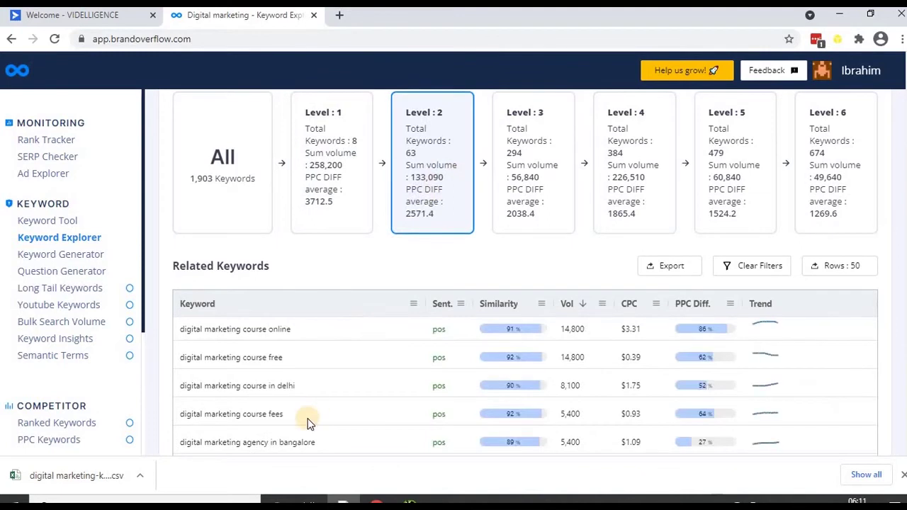
pyautogui.scroll(-2, 304, 419)
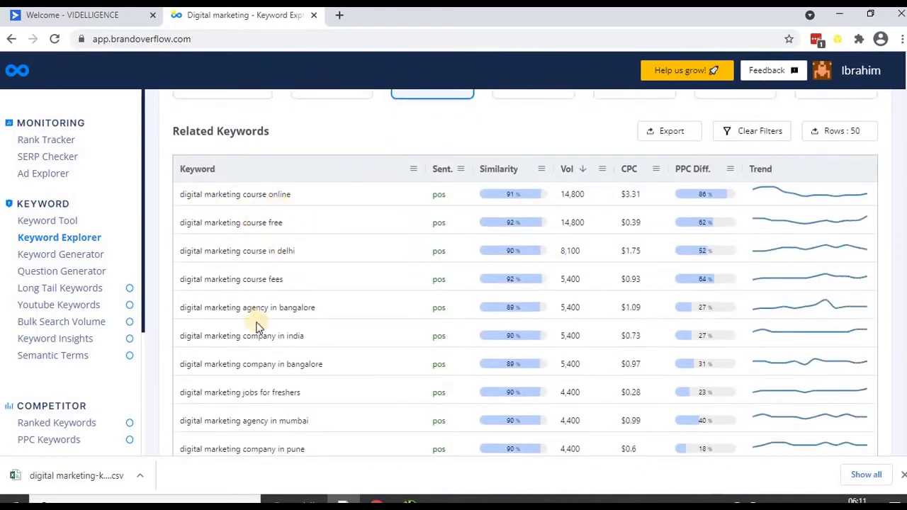
pyautogui.scroll(-2, 257, 324)
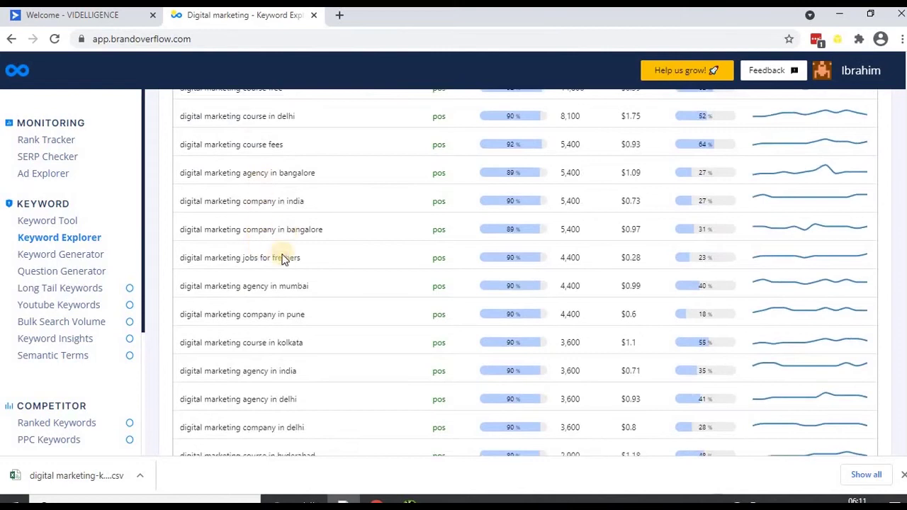
pyautogui.scroll(-3, 269, 324)
pyautogui.scroll(-6, 600, 290)
# Filter the Related Keywords table to Level 6 and read down its list of keywords
pyautogui.scroll(14, 591, 354)
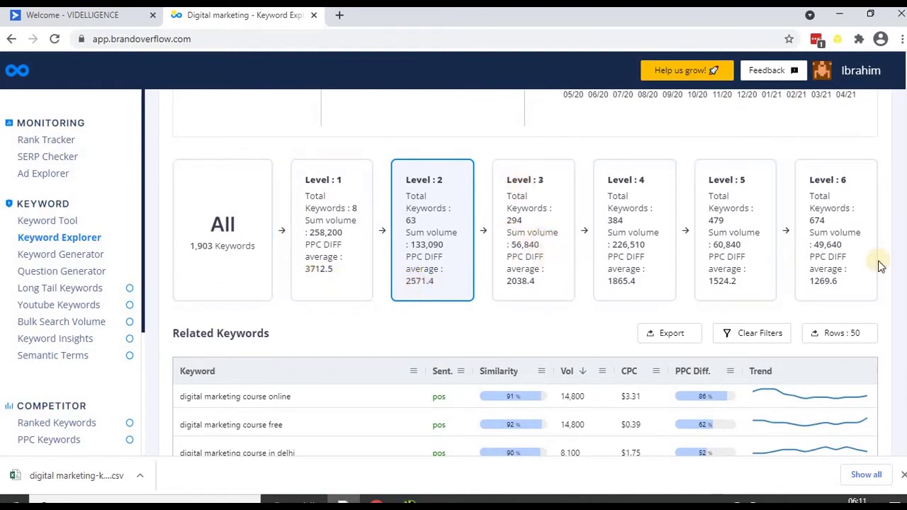
pyautogui.click(836, 265)
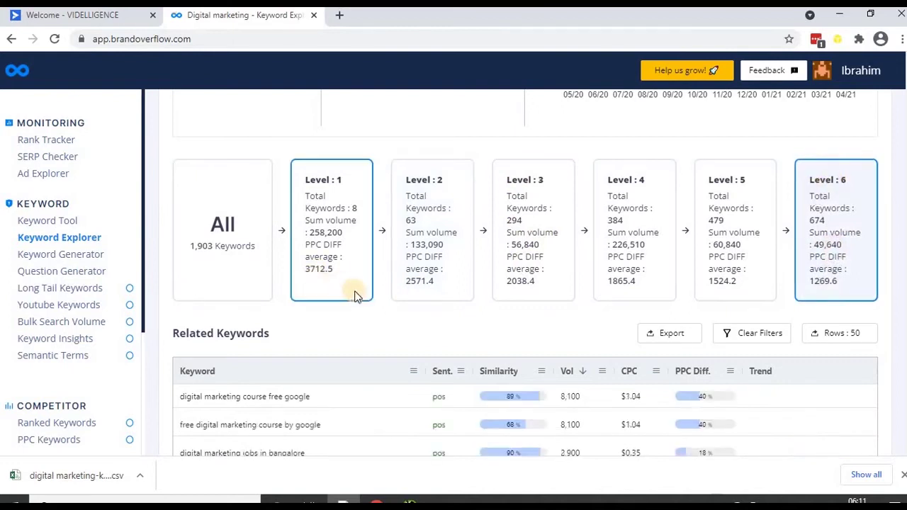
pyautogui.scroll(-2, 177, 276)
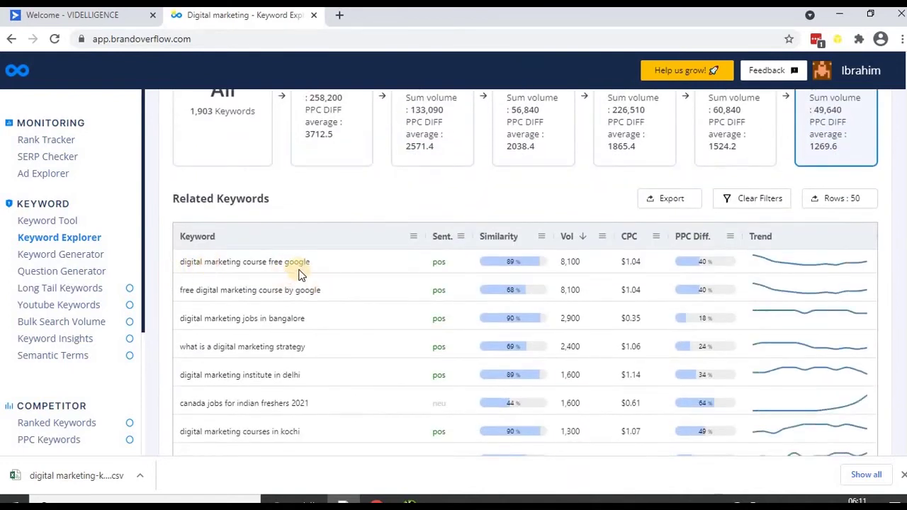
pyautogui.scroll(-5, 318, 315)
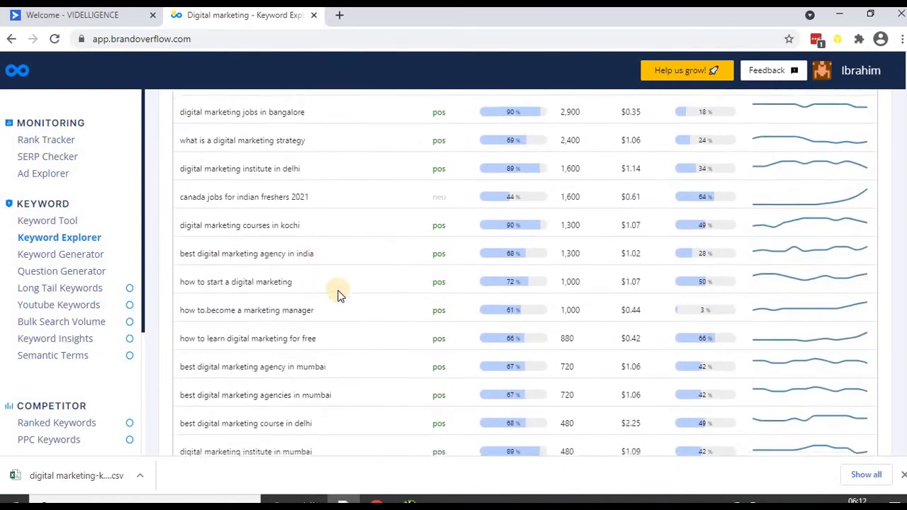
pyautogui.scroll(-11, 425, 277)
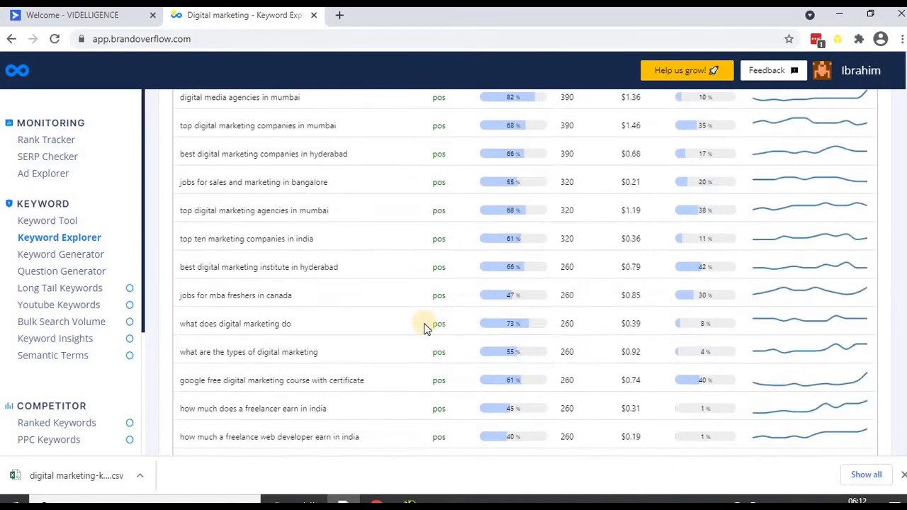
# Switch the Related Keywords filter back to Level 1 and export those keywords as a CSV file
pyautogui.scroll(18, 387, 319)
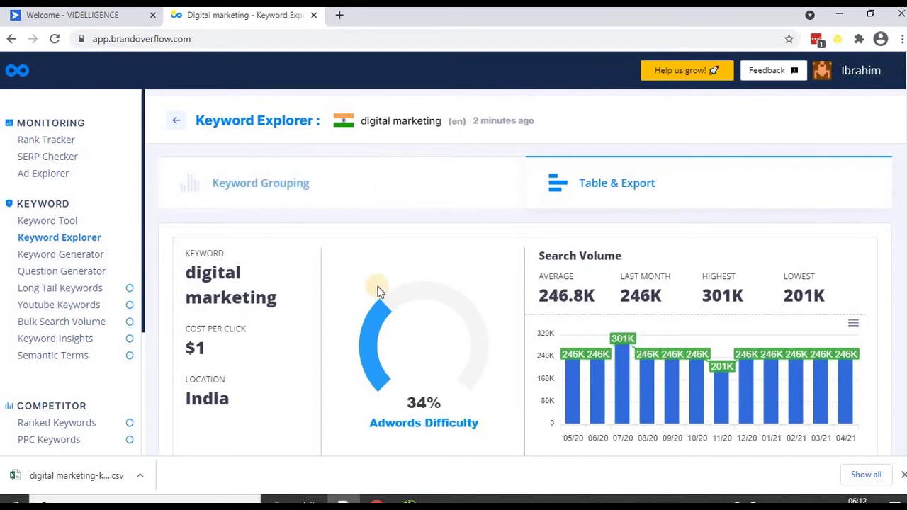
pyautogui.scroll(-5, 705, 287)
pyautogui.scroll(-3, 705, 288)
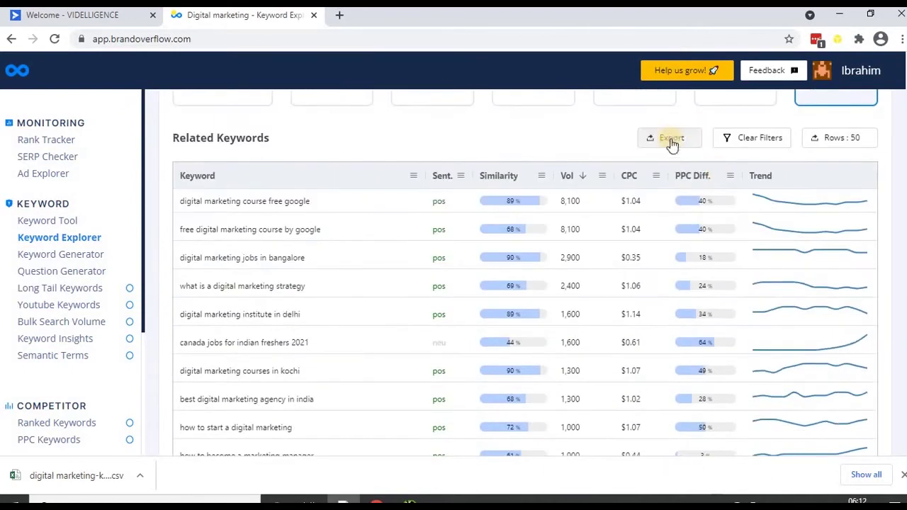
pyautogui.scroll(3, 312, 246)
pyautogui.scroll(1, 344, 310)
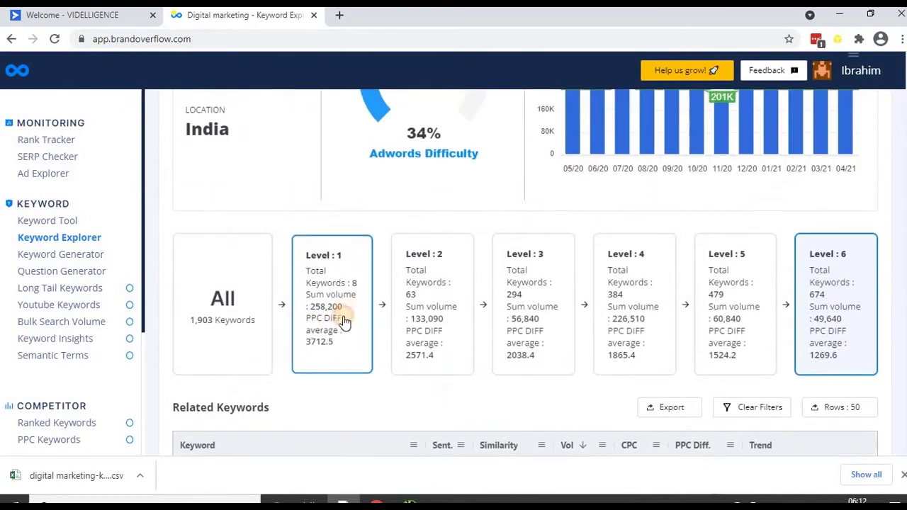
pyautogui.click(344, 312)
pyautogui.scroll(-3, 344, 334)
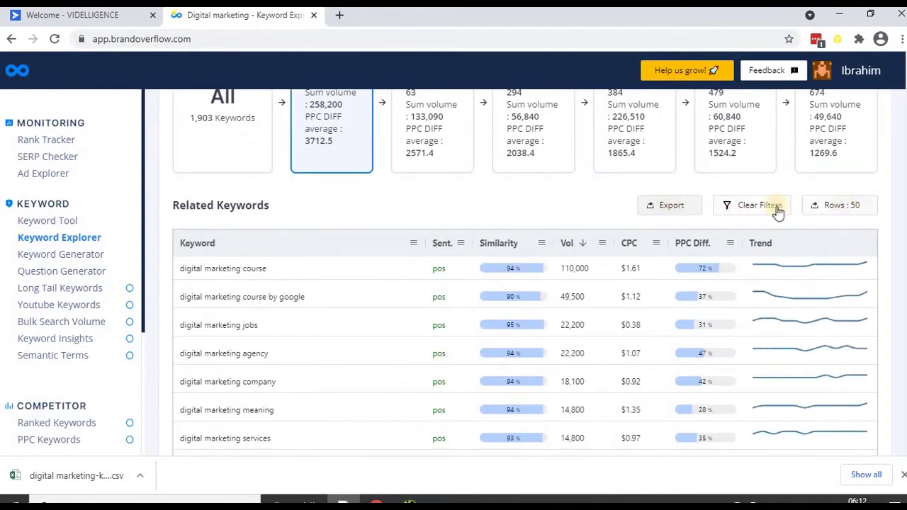
pyautogui.click(669, 204)
pyautogui.click(686, 258)
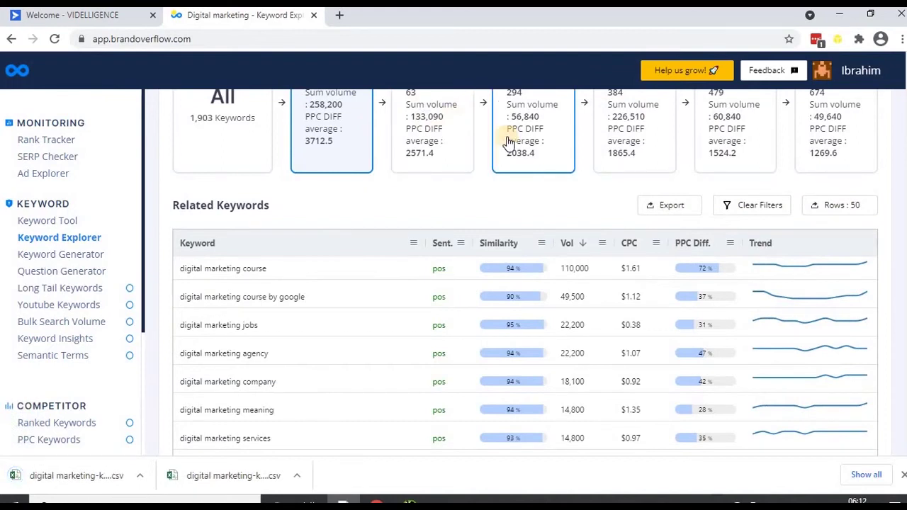
# Generate a Keyword Generator report for "digital marketing" with India as the location and English as the language
pyautogui.click(60, 253)
pyautogui.click(389, 261)
pyautogui.write('digital marketing')
pyautogui.click(520, 300)
pyautogui.press('Return')
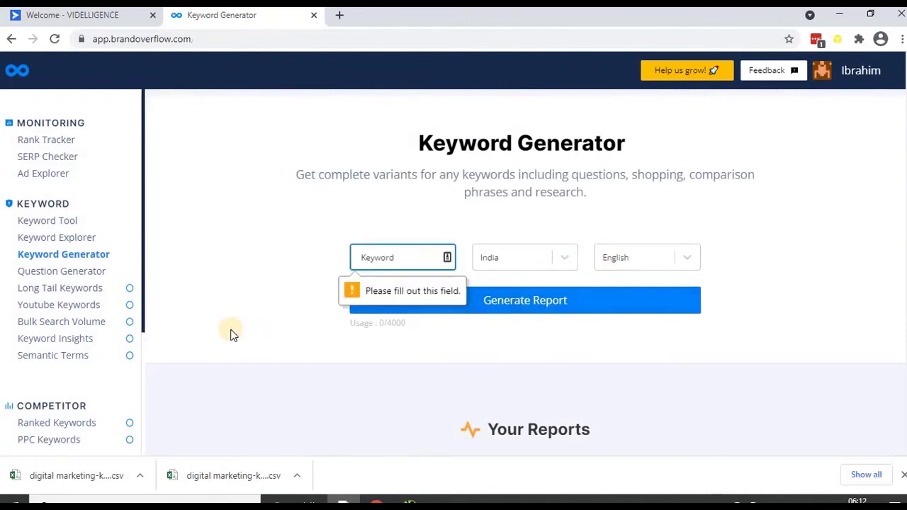
pyautogui.write('digital marketing')
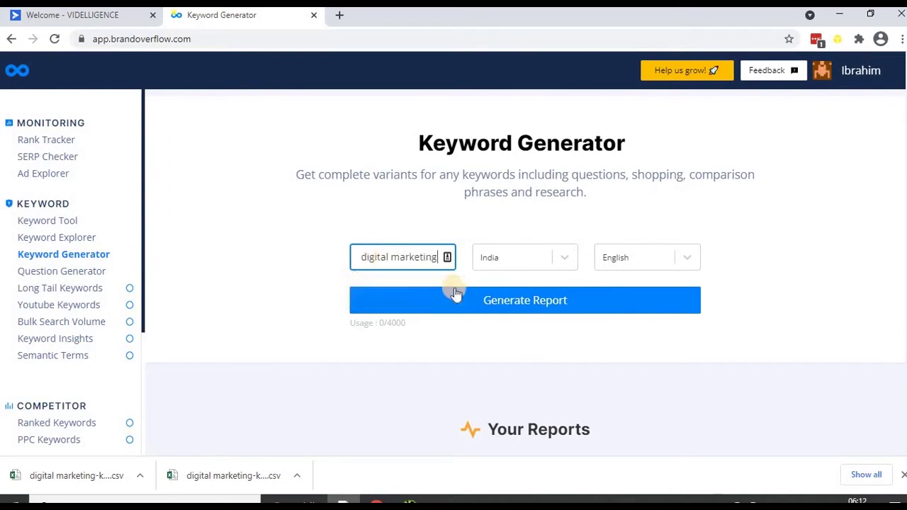
pyautogui.click(505, 303)
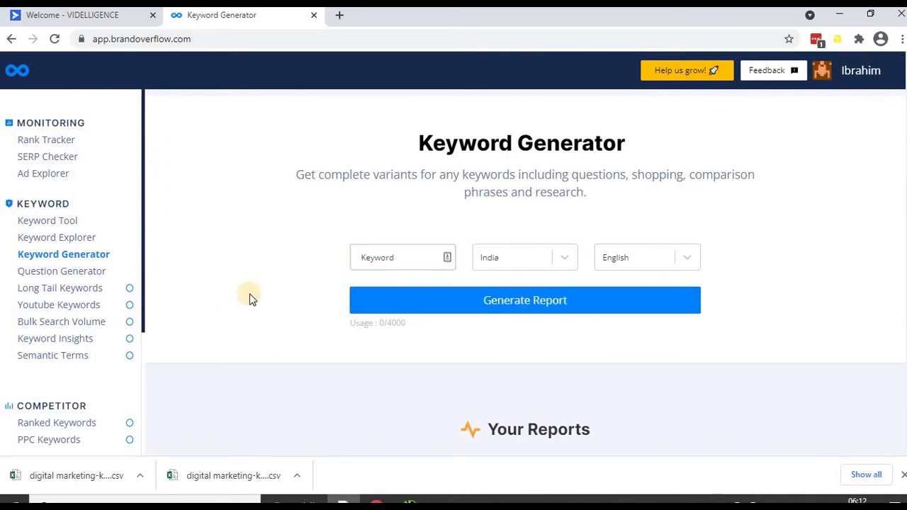
# Dismiss the browser's downloads bar and open the finished Keyword Generator report for digital marketing (en)
pyautogui.scroll(-3, 250, 294)
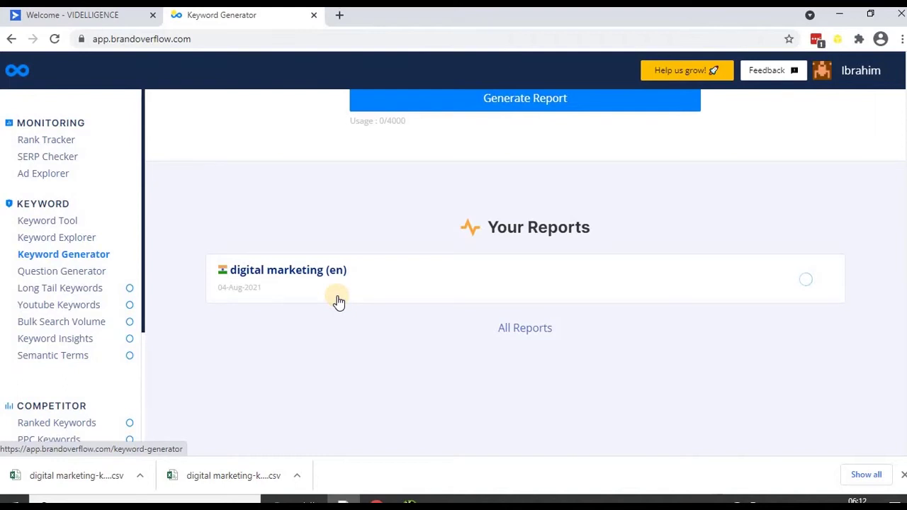
pyautogui.click(903, 477)
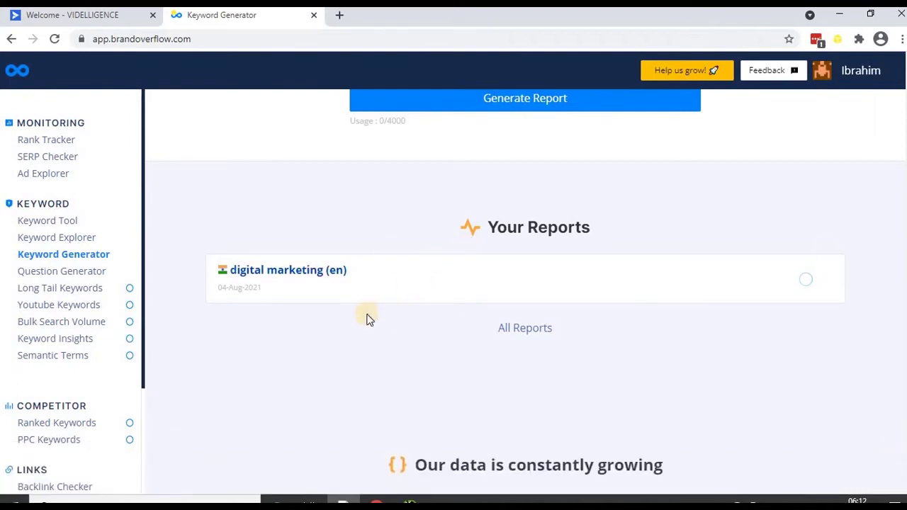
pyautogui.scroll(-2, 376, 367)
pyautogui.scroll(2, 543, 300)
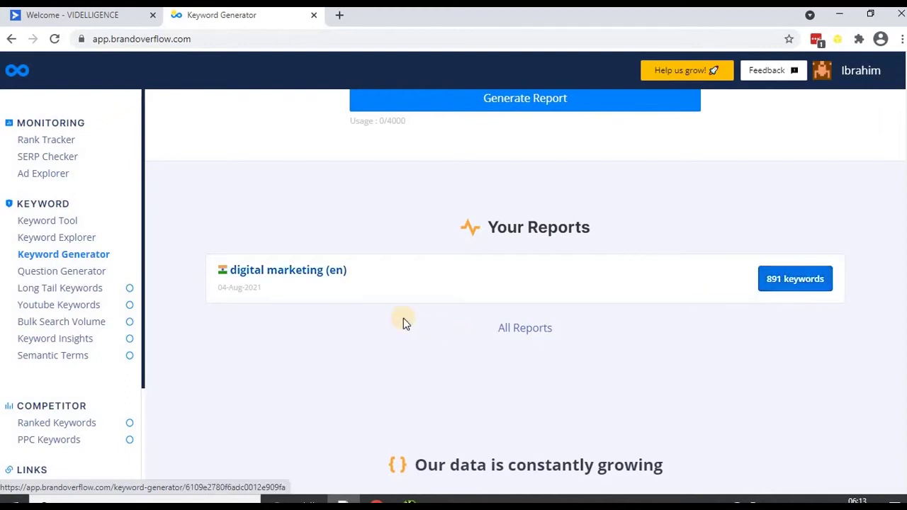
pyautogui.click(336, 302)
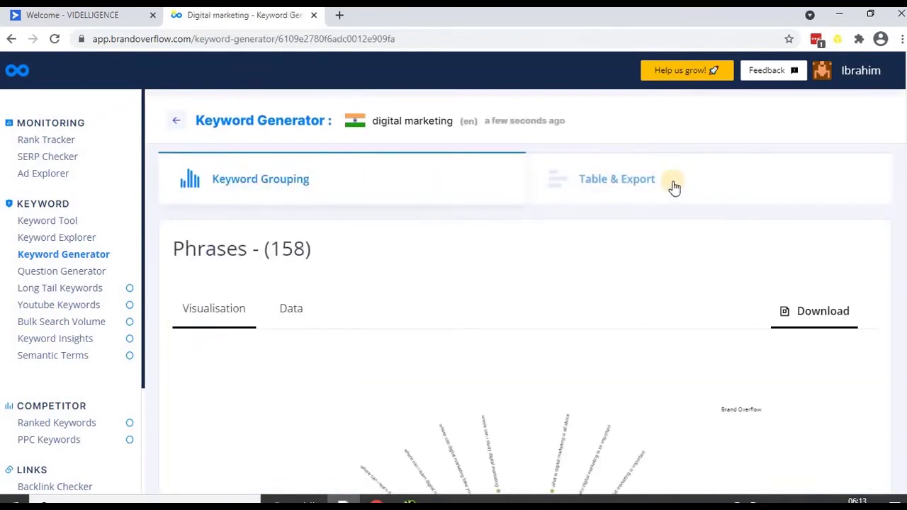
# Examine the Phrases visualisation of the Keyword Generator report, following its branches around digital marketing
pyautogui.scroll(-3, 496, 359)
pyautogui.scroll(-2, 518, 389)
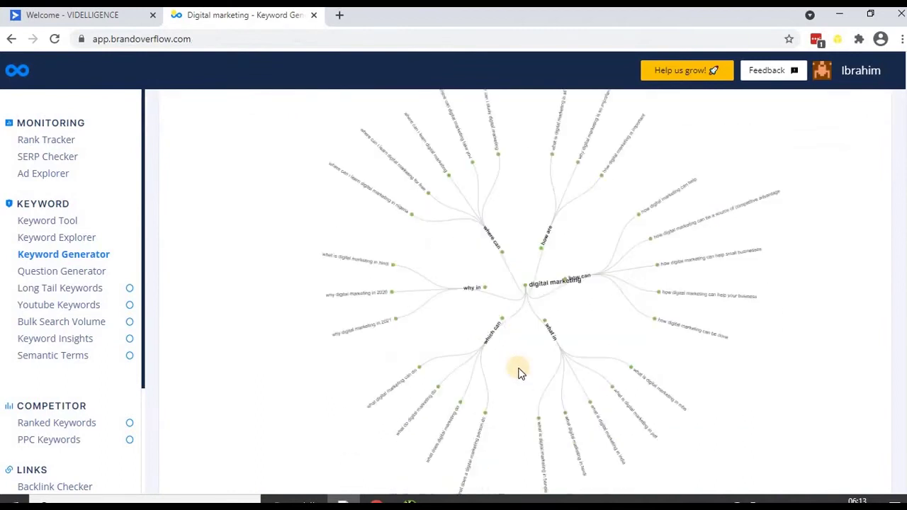
pyautogui.scroll(-4, 547, 328)
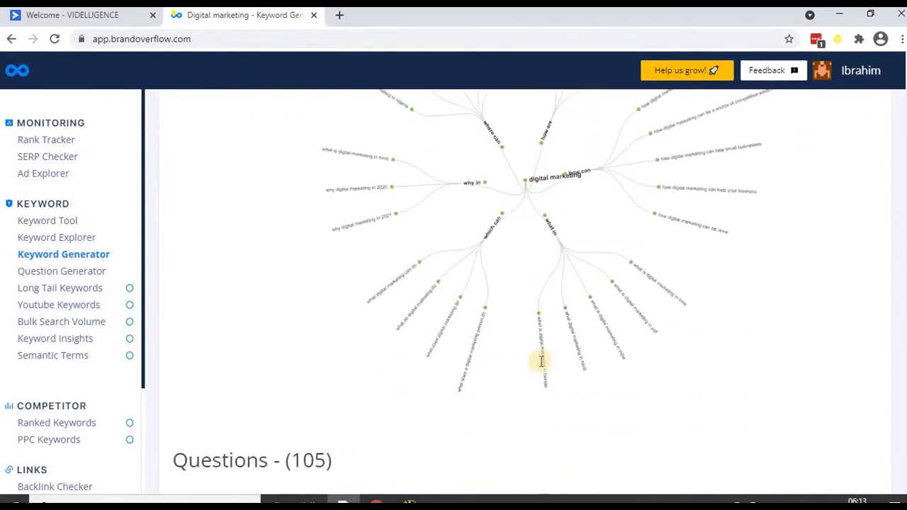
pyautogui.scroll(-4, 540, 365)
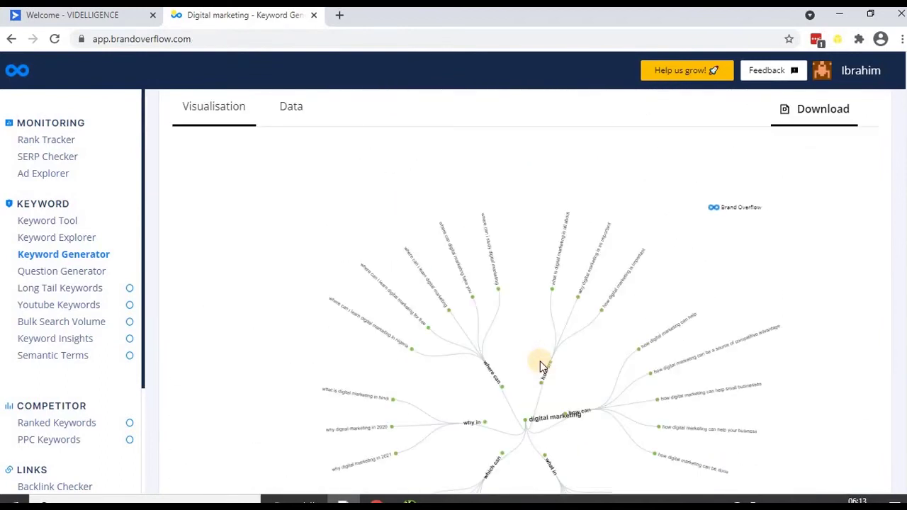
pyautogui.scroll(2, 539, 367)
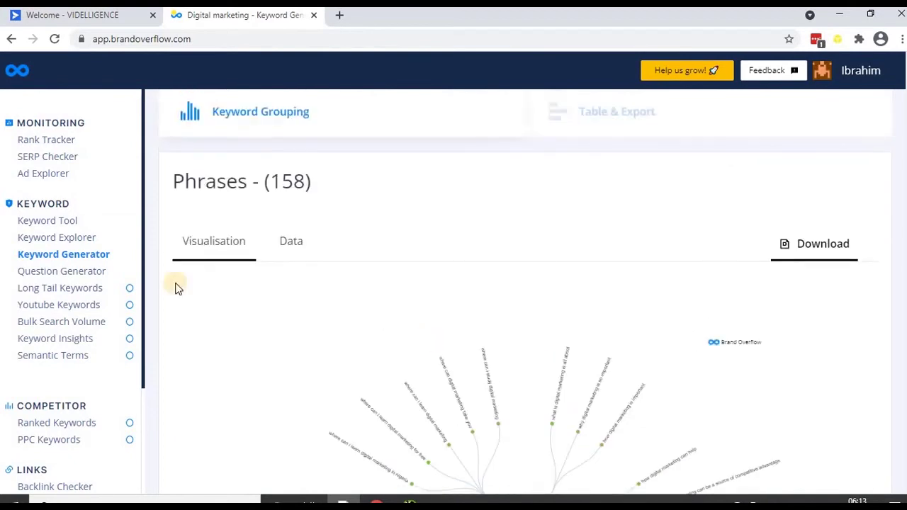
# Show the Phrases section as data and read through its keyword group cards
pyautogui.click(304, 244)
pyautogui.scroll(-2, 351, 298)
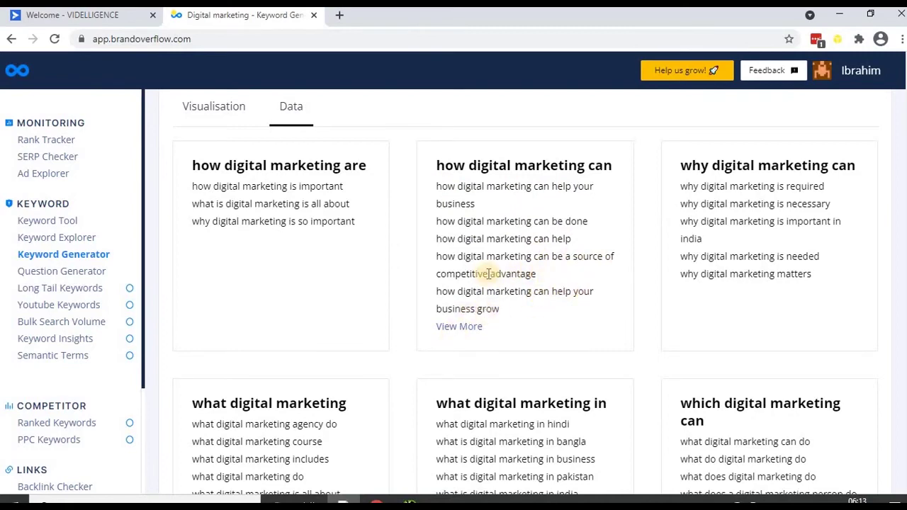
pyautogui.scroll(-20, 414, 426)
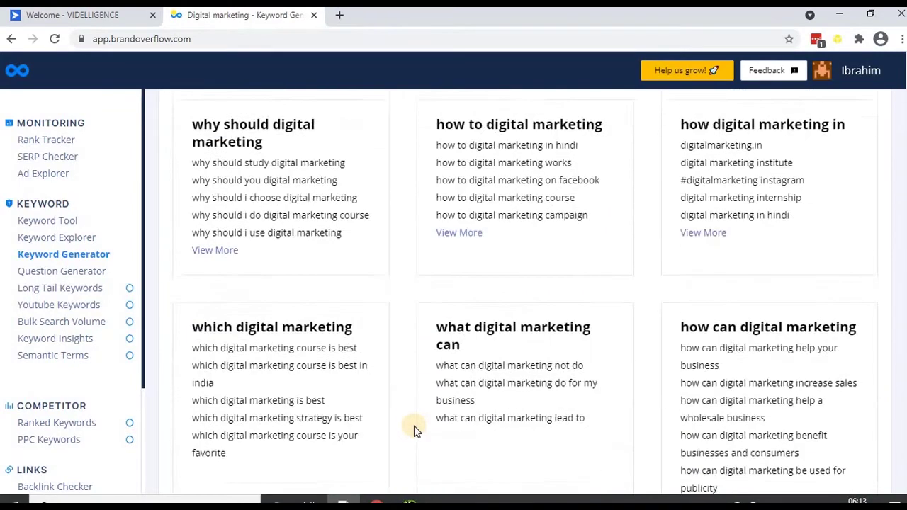
# Show the Questions section of the report as data instead of the visualisation
pyautogui.scroll(-15, 414, 427)
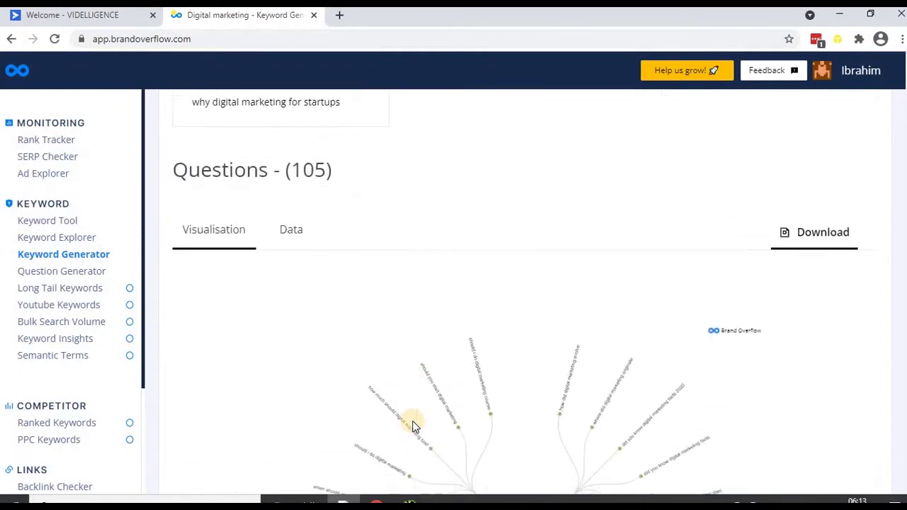
pyautogui.click(298, 234)
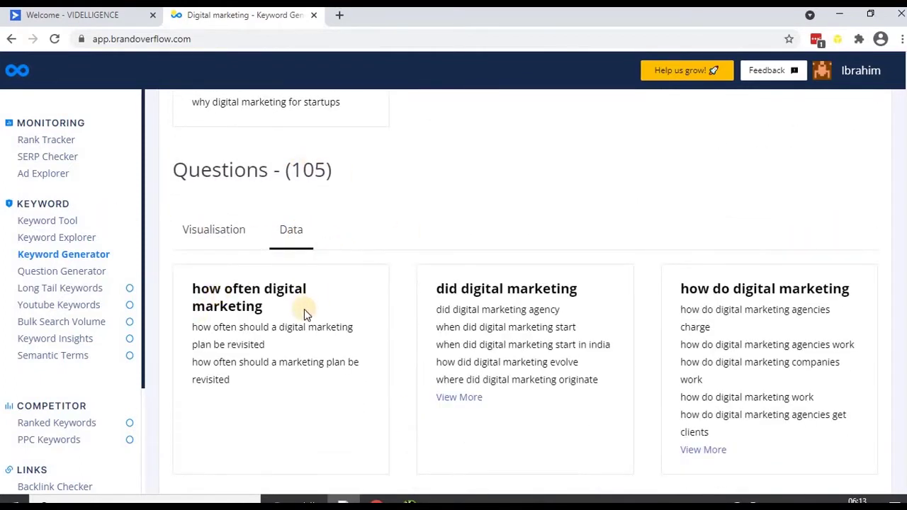
# Show the Comparison section of the report as data and read through its keyword group cards
pyautogui.scroll(-1, 304, 312)
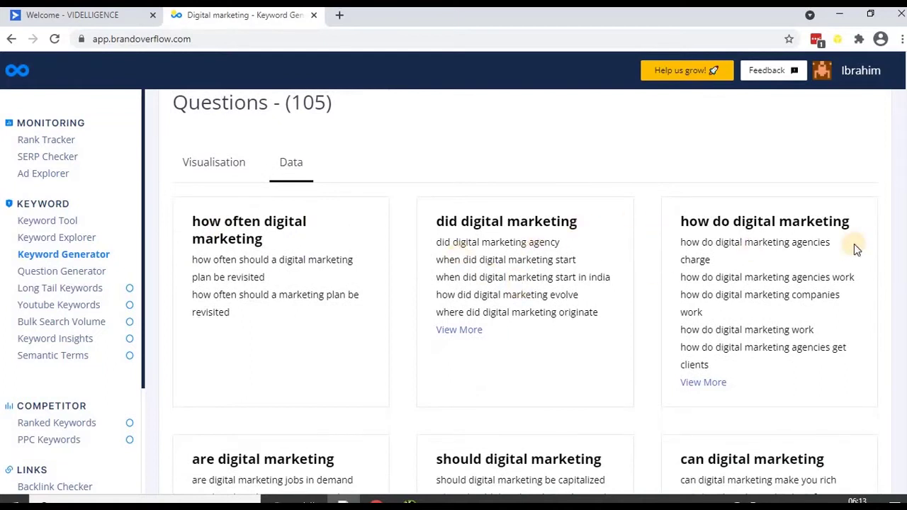
pyautogui.scroll(-9, 518, 430)
pyautogui.scroll(-7, 450, 398)
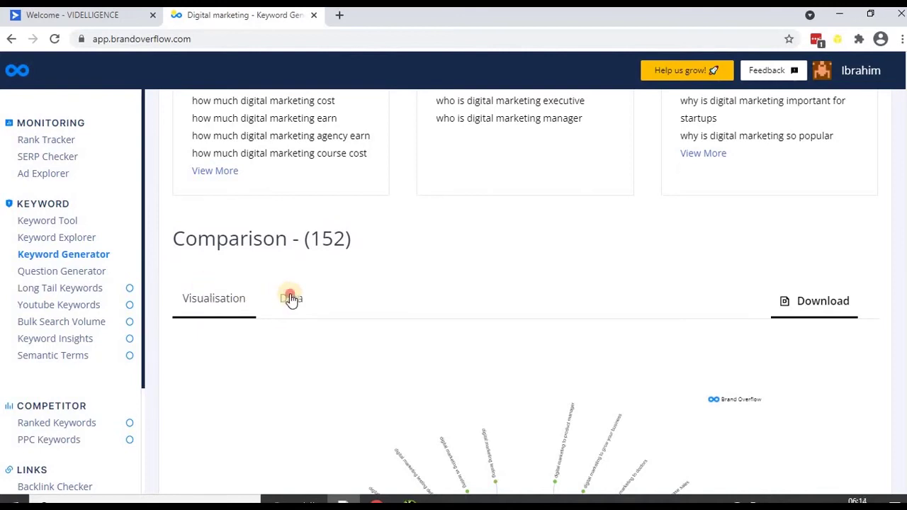
pyautogui.click(290, 298)
pyautogui.scroll(-2, 390, 295)
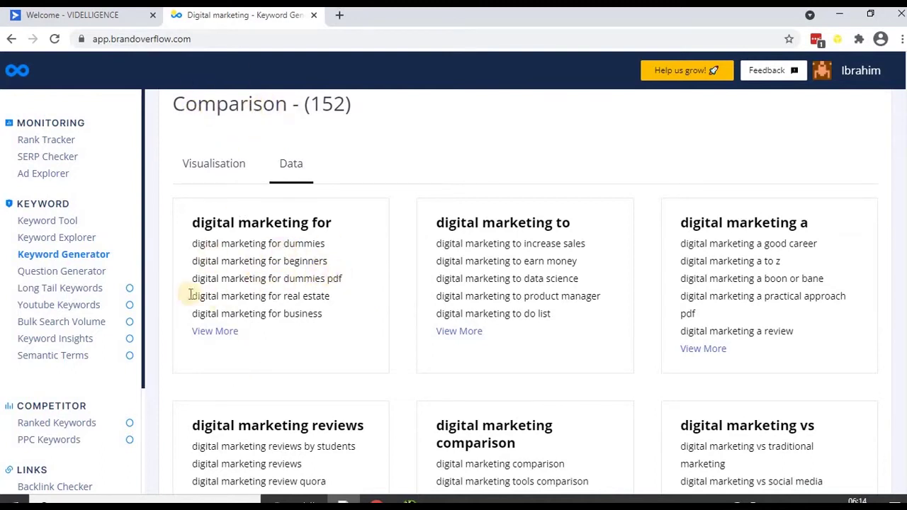
pyautogui.scroll(-13, 345, 369)
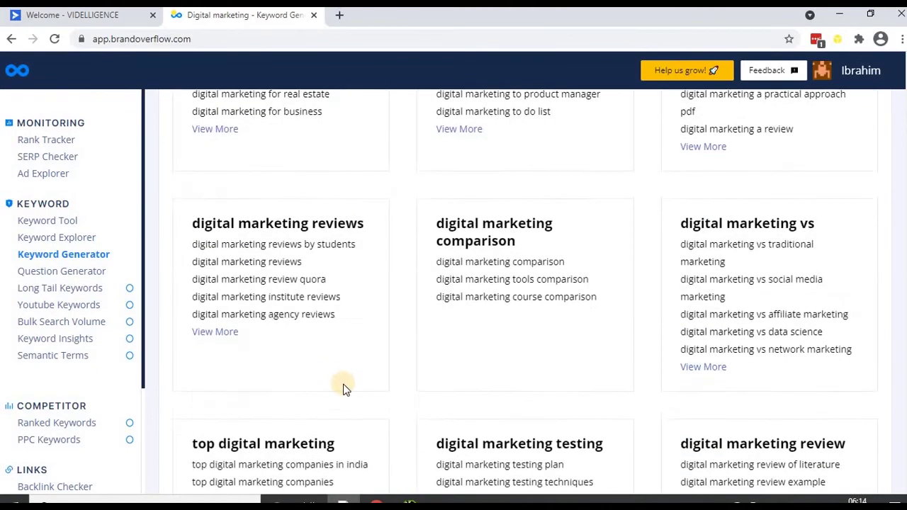
pyautogui.scroll(-10, 338, 405)
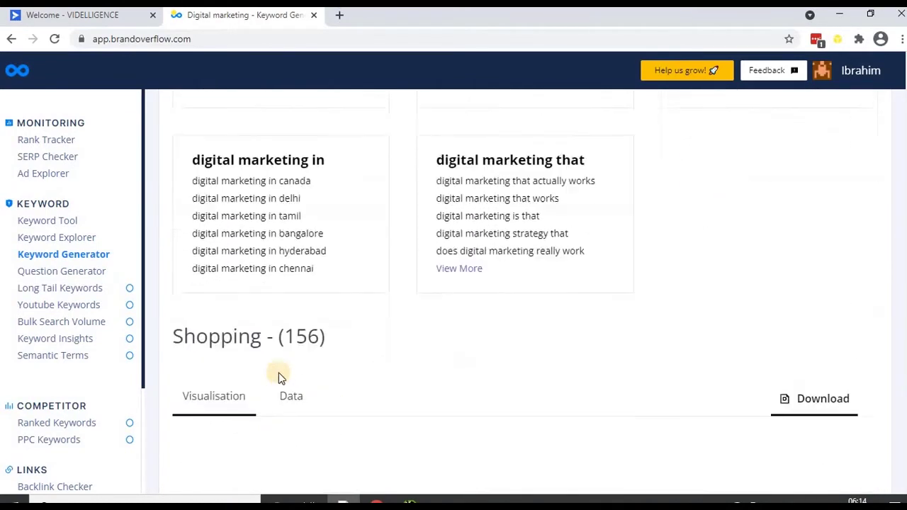
# Show the Shopping section as data and read through its keyword group cards
pyautogui.click(290, 232)
pyautogui.scroll(-3, 277, 331)
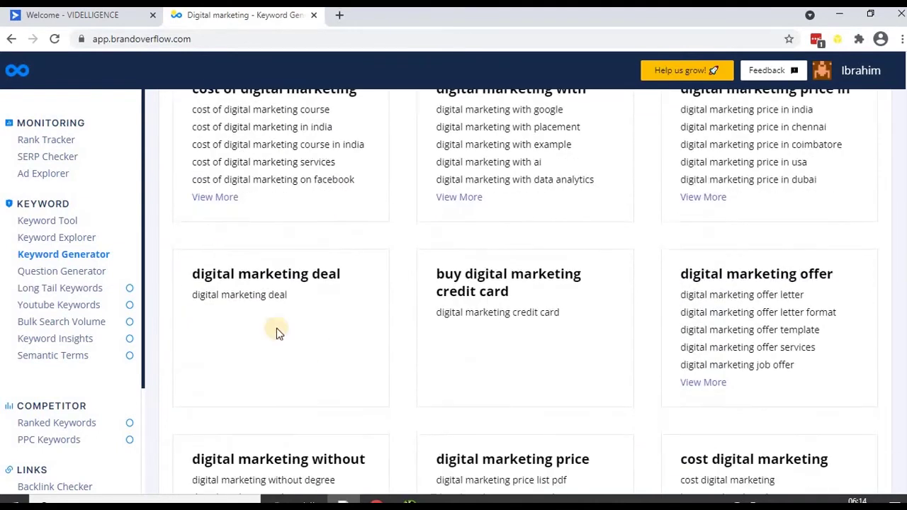
pyautogui.scroll(-3, 342, 415)
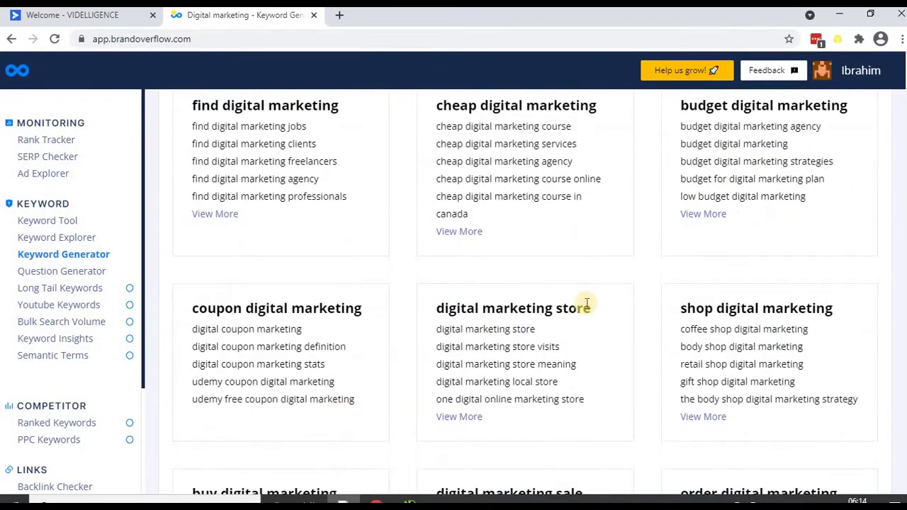
pyautogui.scroll(-8, 288, 468)
pyautogui.scroll(-7, 288, 469)
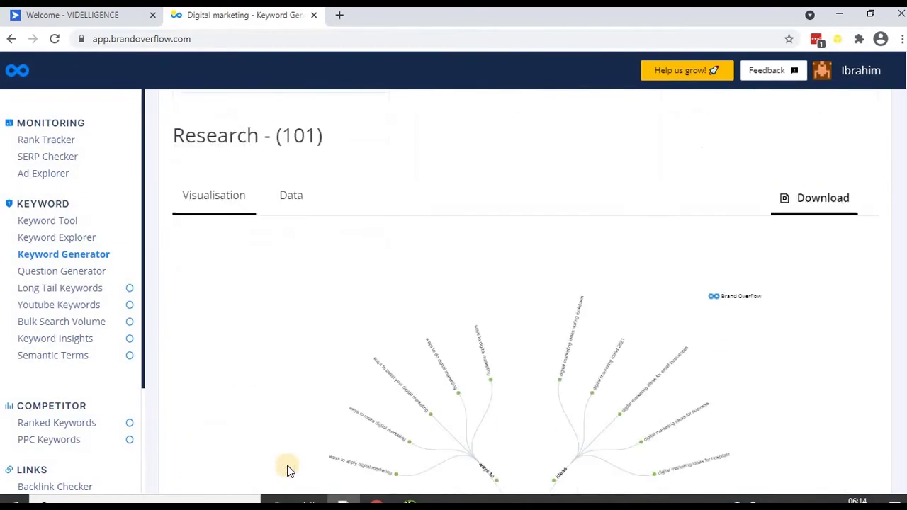
# Show the Research section as data and read through its keyword group cards
pyautogui.click(301, 204)
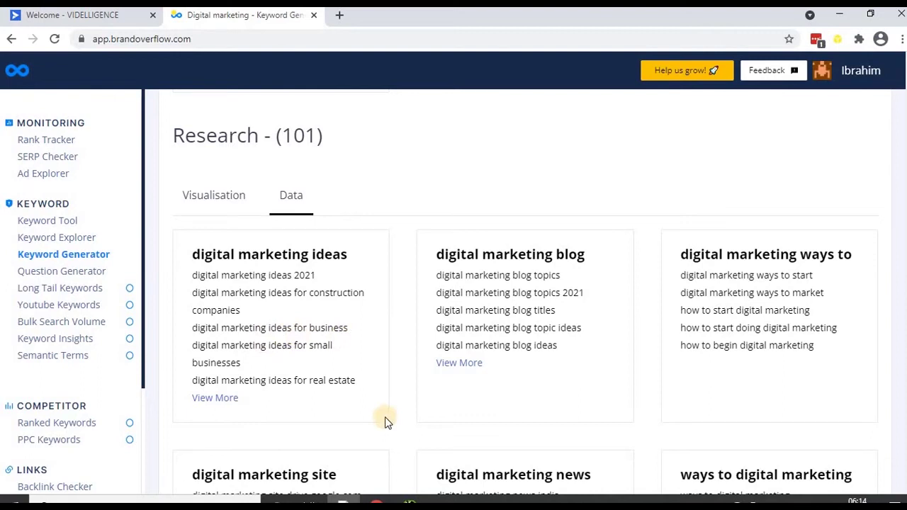
pyautogui.scroll(-15, 385, 417)
pyautogui.scroll(-4, 260, 317)
# Show the Local section as data and read its near digital marketing card
pyautogui.scroll(3, 269, 301)
pyautogui.click(296, 260)
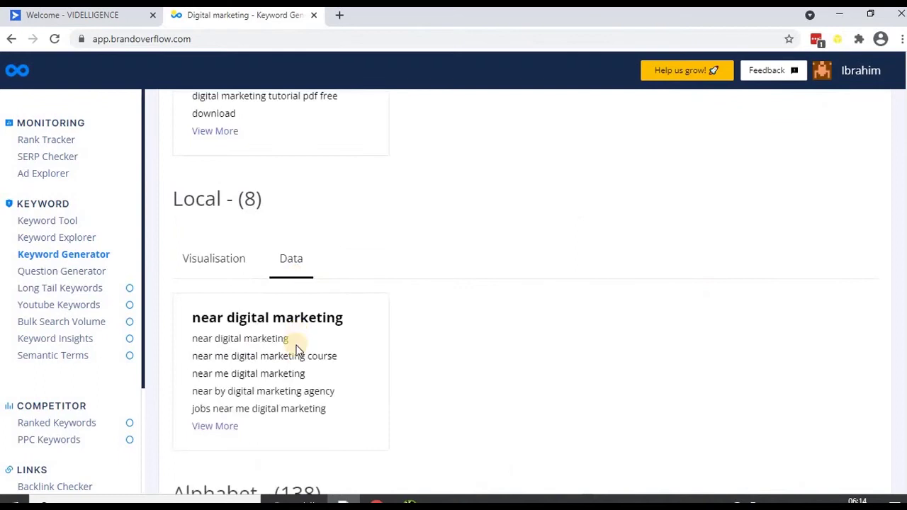
pyautogui.scroll(-2, 298, 342)
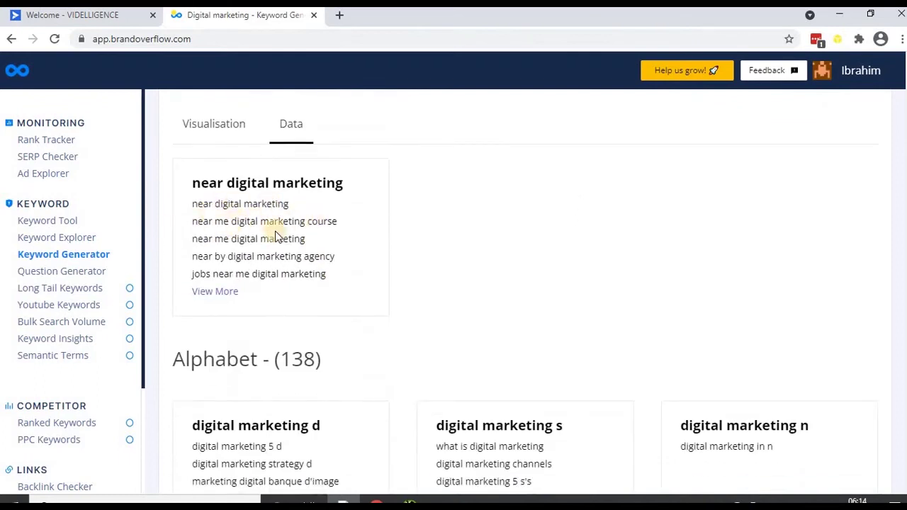
# Examine the keyword cards in the Alphabet and Numbers sections of the report
pyautogui.scroll(-5, 371, 358)
pyautogui.scroll(-10, 364, 356)
pyautogui.scroll(-10, 364, 356)
pyautogui.scroll(-5, 338, 370)
pyautogui.scroll(8, 338, 370)
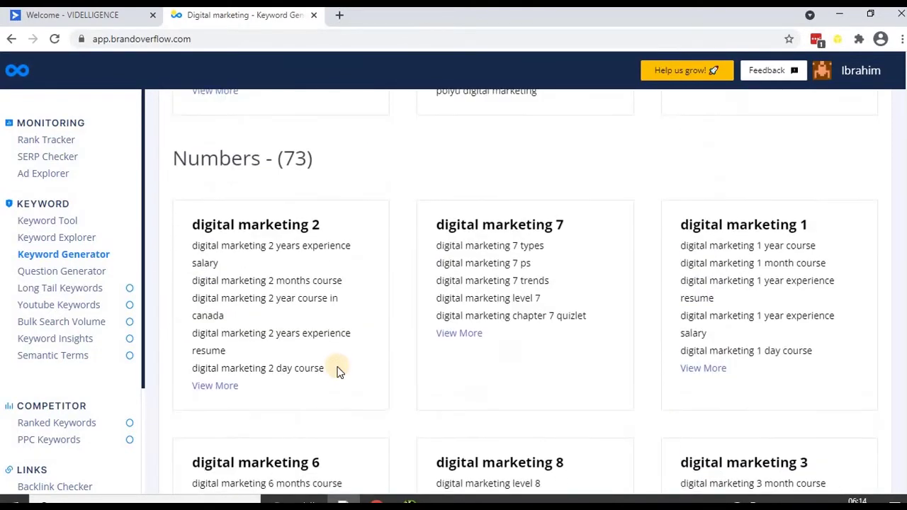
pyautogui.scroll(4, 338, 370)
pyautogui.scroll(3, 338, 370)
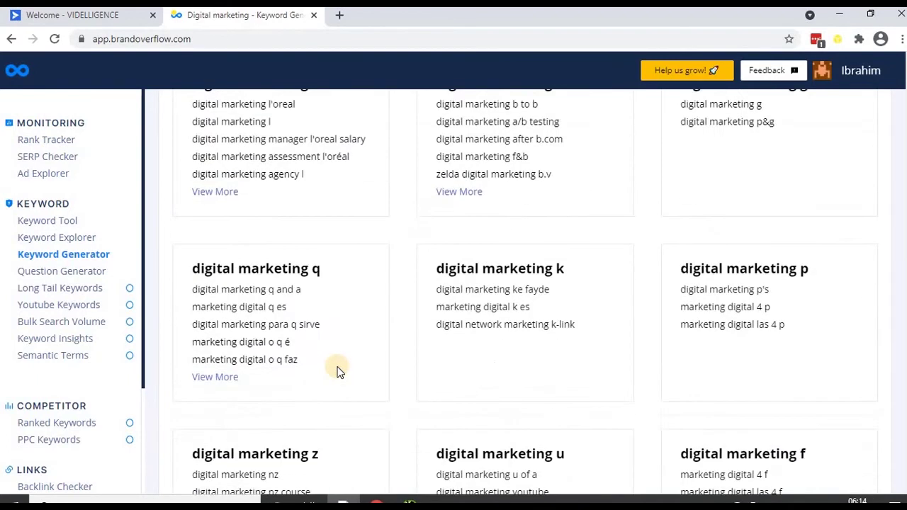
pyautogui.scroll(-4, 673, 397)
pyautogui.scroll(4, 527, 403)
pyautogui.scroll(9, 528, 403)
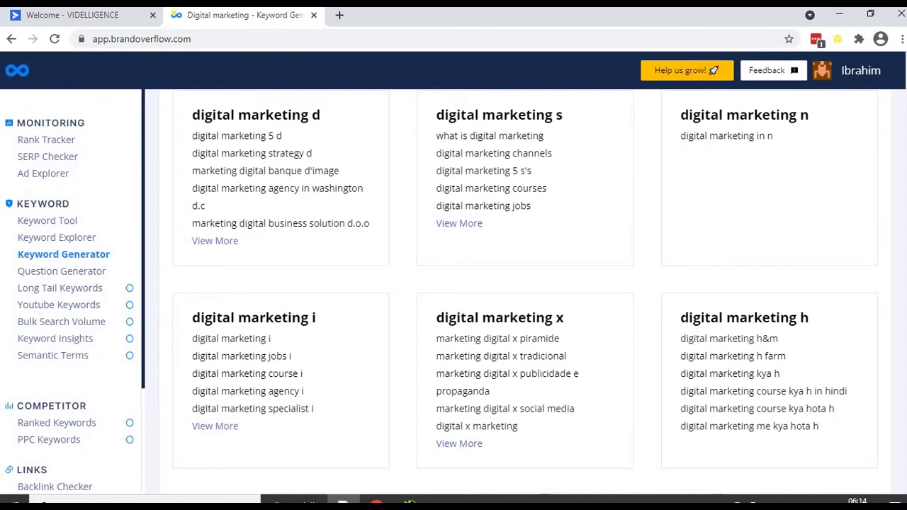
# Open the report's Table & Export view and review its search volume summary, category totals and keyword table
pyautogui.scroll(10, 525, 291)
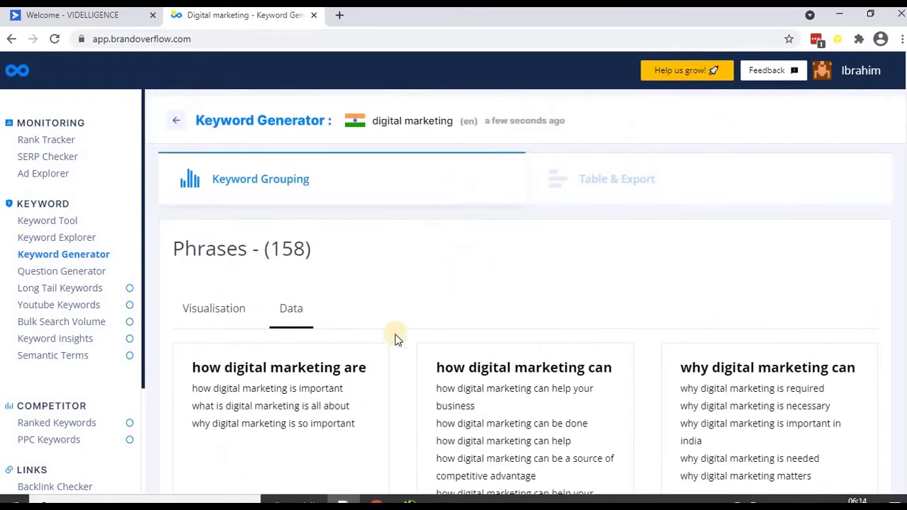
pyautogui.click(614, 186)
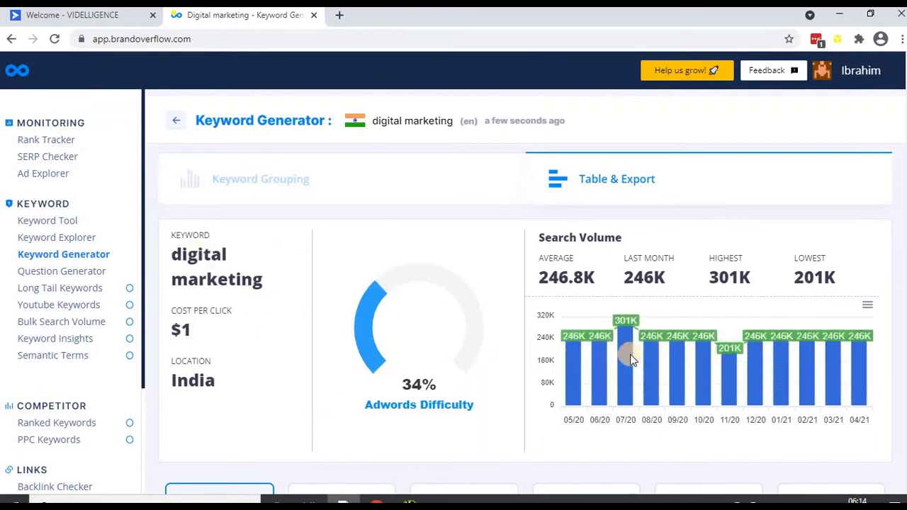
pyautogui.scroll(-5, 432, 350)
pyautogui.scroll(2, 283, 323)
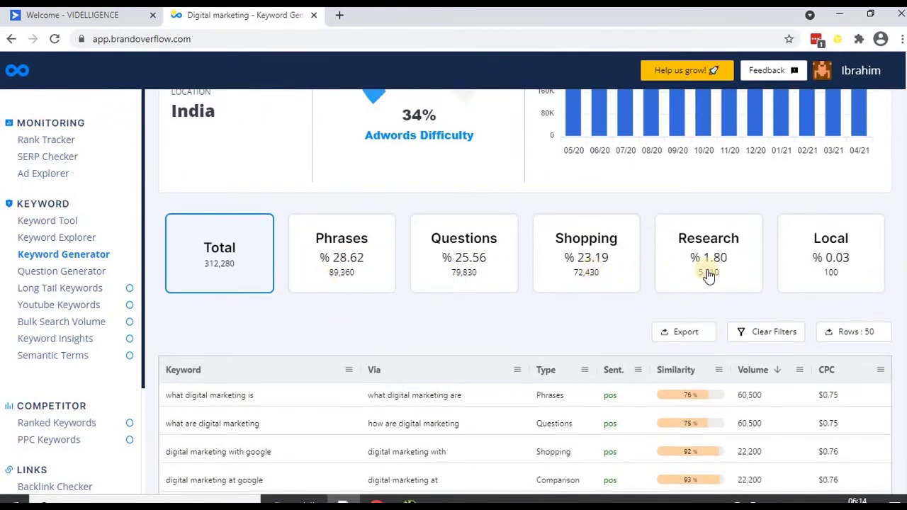
pyautogui.scroll(-2, 519, 350)
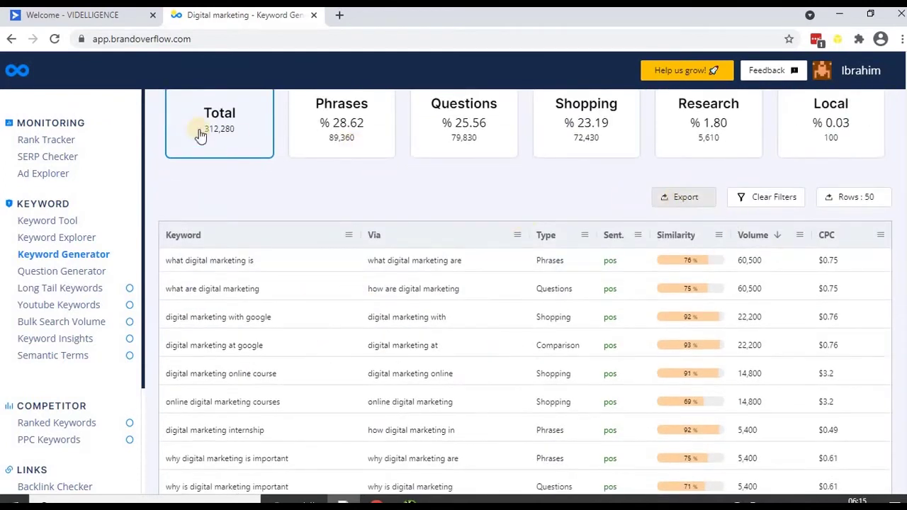
pyautogui.scroll(2, 205, 262)
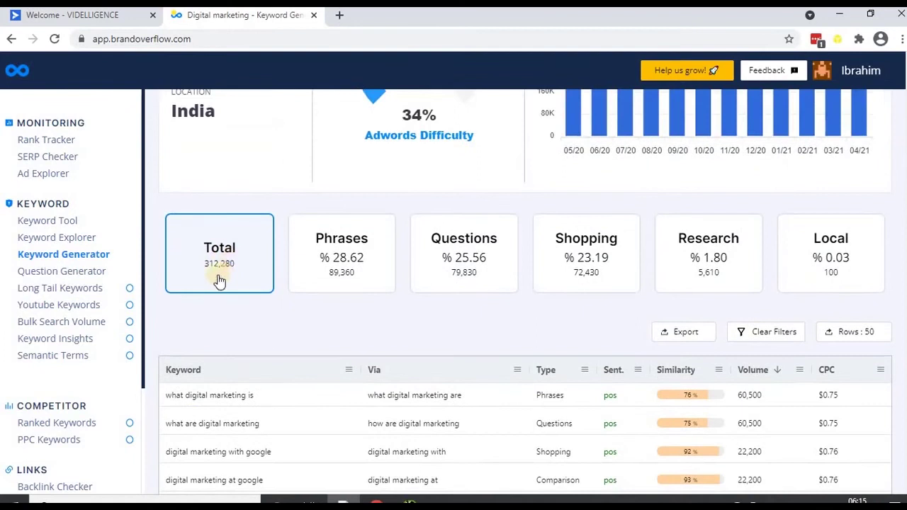
pyautogui.scroll(-2, 651, 294)
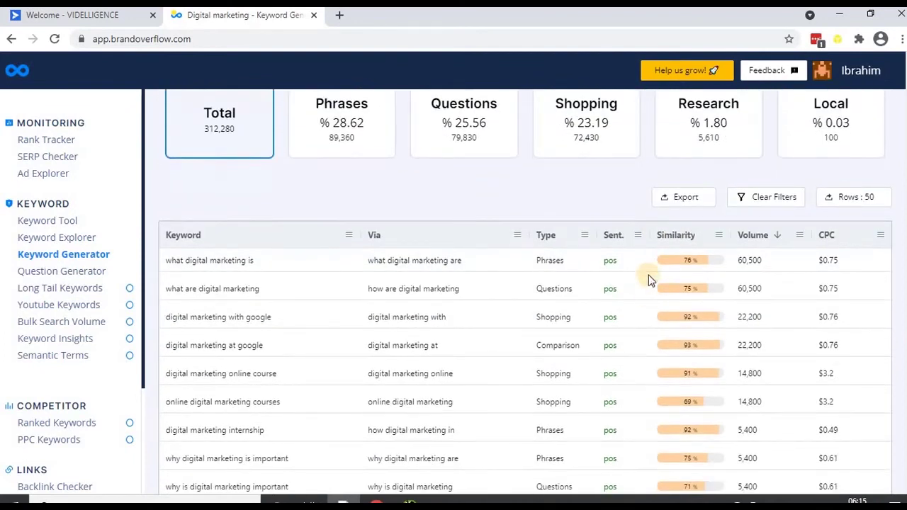
# Export all keywords in the report's table as a CSV file and dismiss the browser's downloads bar
pyautogui.click(683, 197)
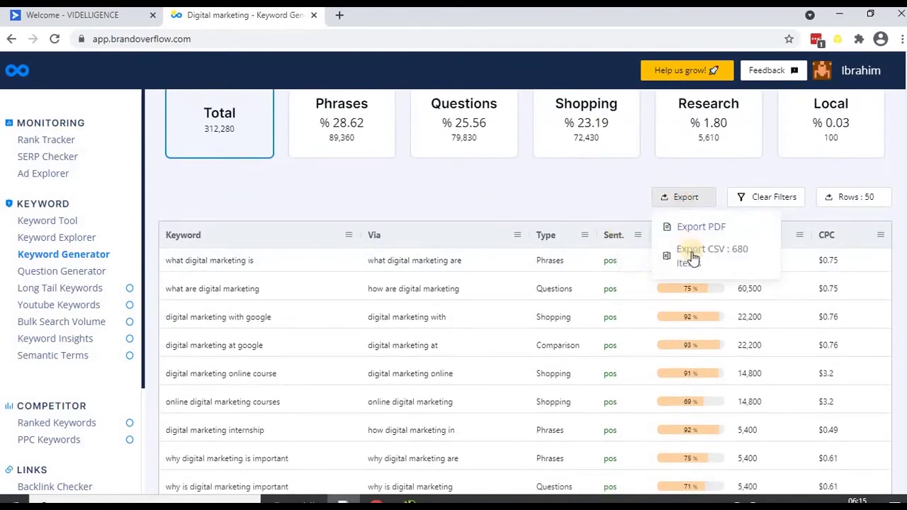
pyautogui.click(692, 252)
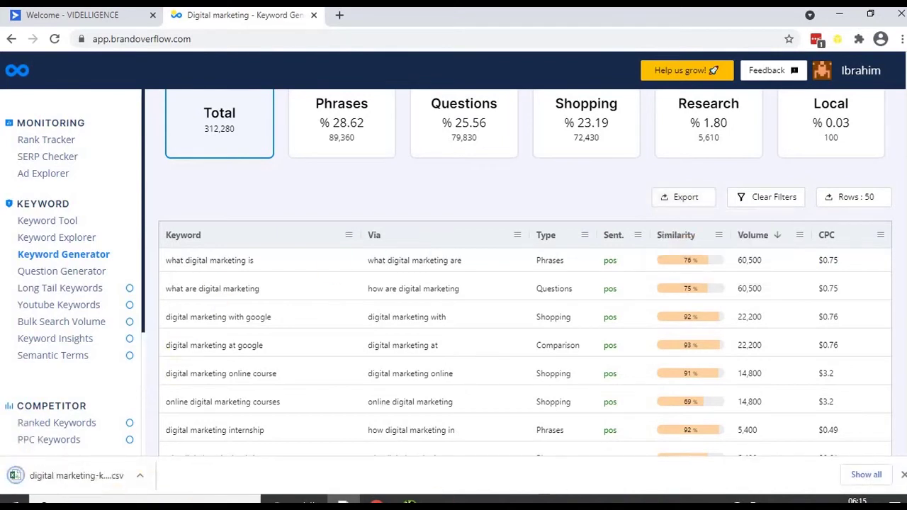
pyautogui.click(905, 476)
# Generate a Question Generator report for the keyword digital marketing in India
pyautogui.scroll(-4, 346, 332)
pyautogui.scroll(3, 343, 352)
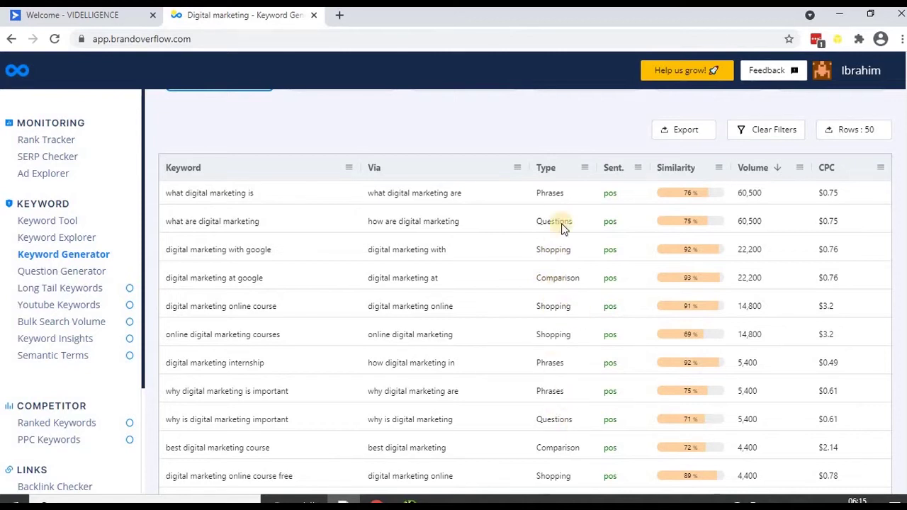
pyautogui.click(55, 278)
pyautogui.click(365, 240)
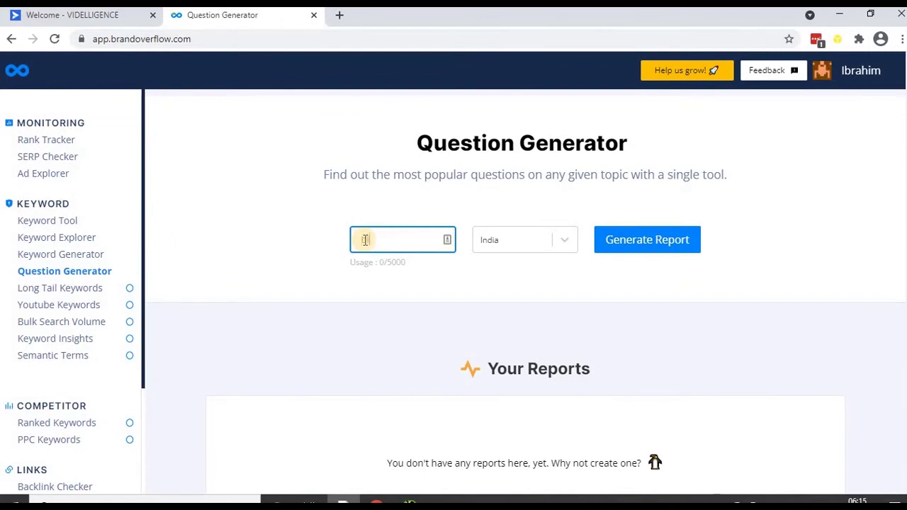
pyautogui.write('digital marketing')
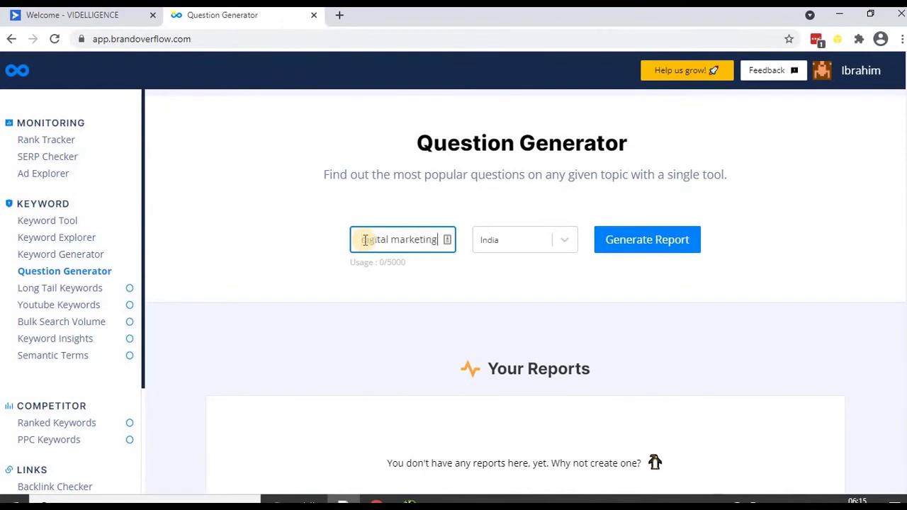
pyautogui.click(385, 242)
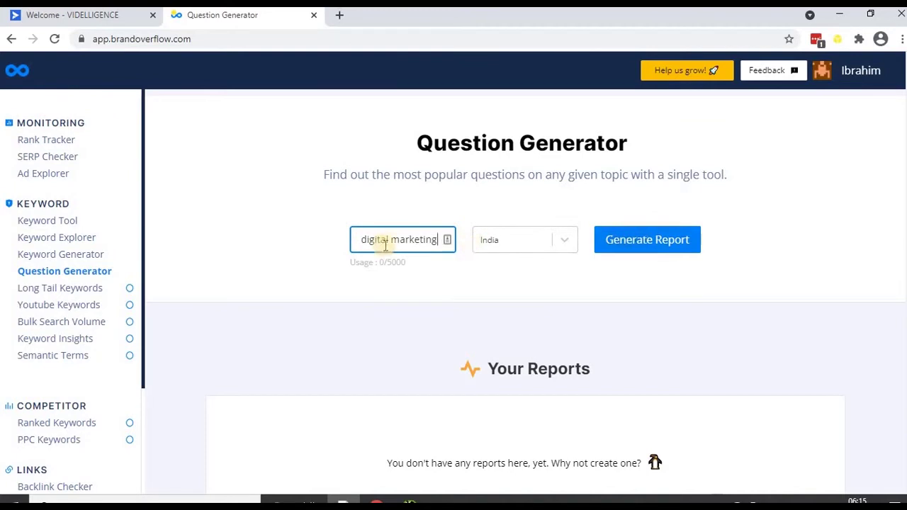
pyautogui.click(637, 246)
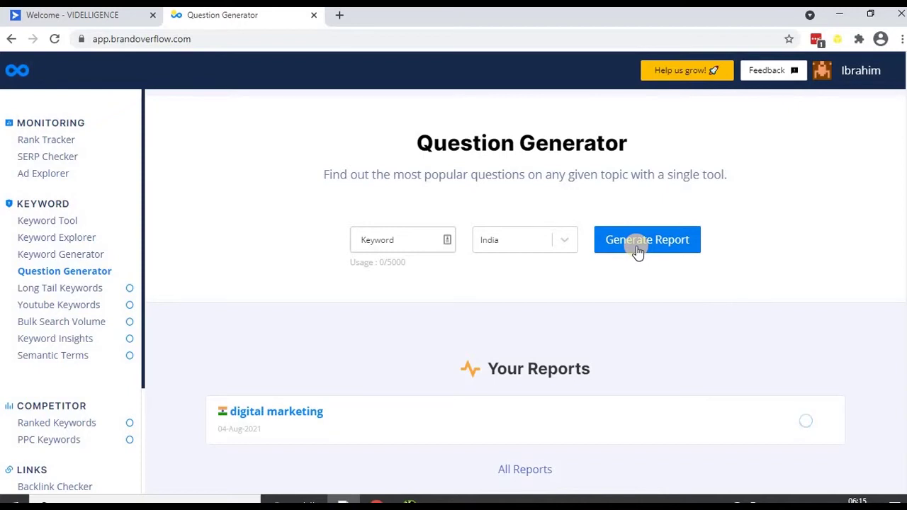
# Open the finished Question Generator report for digital marketing and bring up its question data table
pyautogui.scroll(-1, 603, 106)
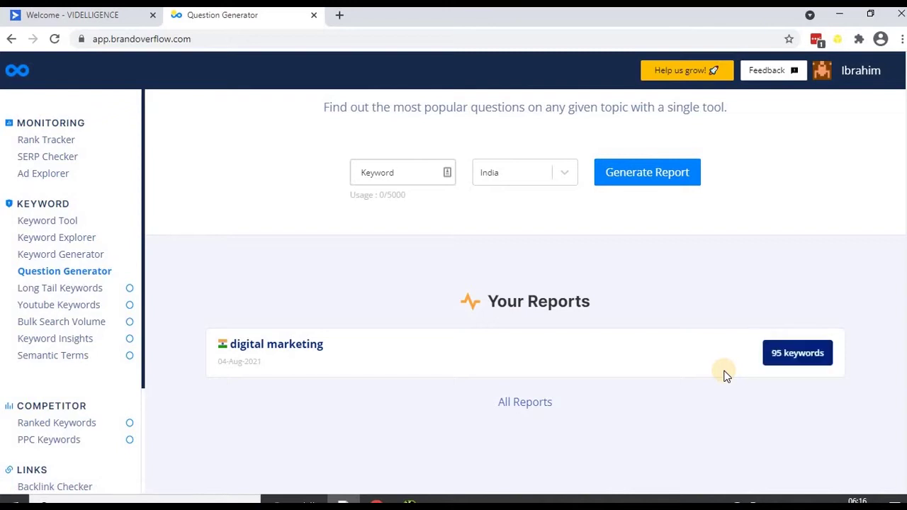
pyautogui.click(780, 363)
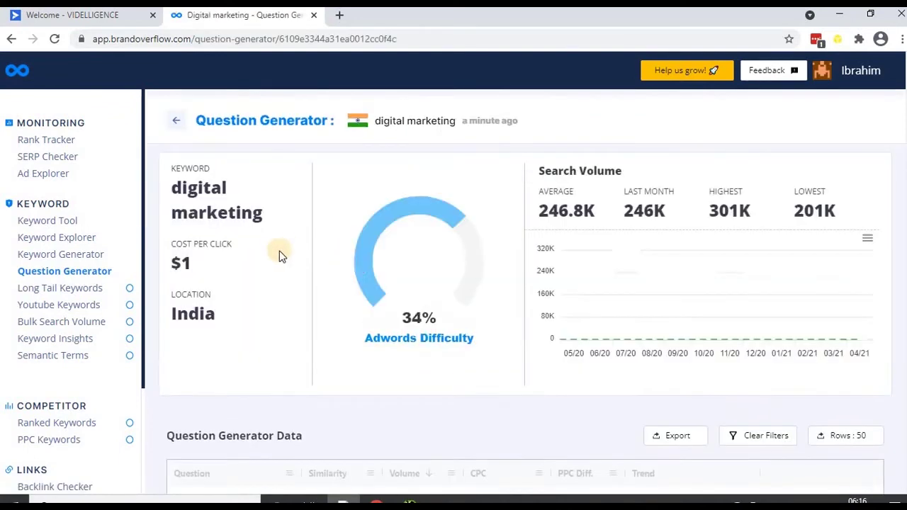
pyautogui.scroll(-4, 547, 348)
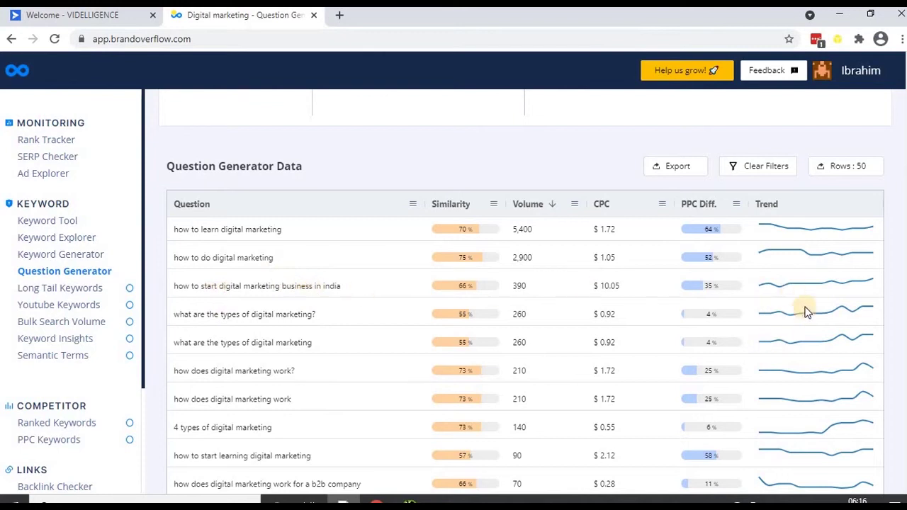
# Examine the questions in the Question Generator table with their similarity, volume, CPC, PPC difficulty and trend columns
pyautogui.scroll(-3, 836, 253)
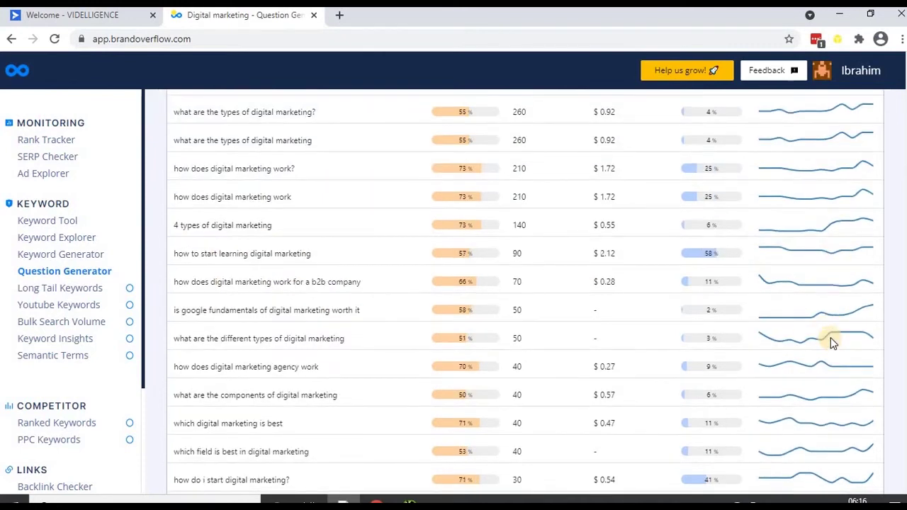
pyautogui.scroll(-9, 831, 343)
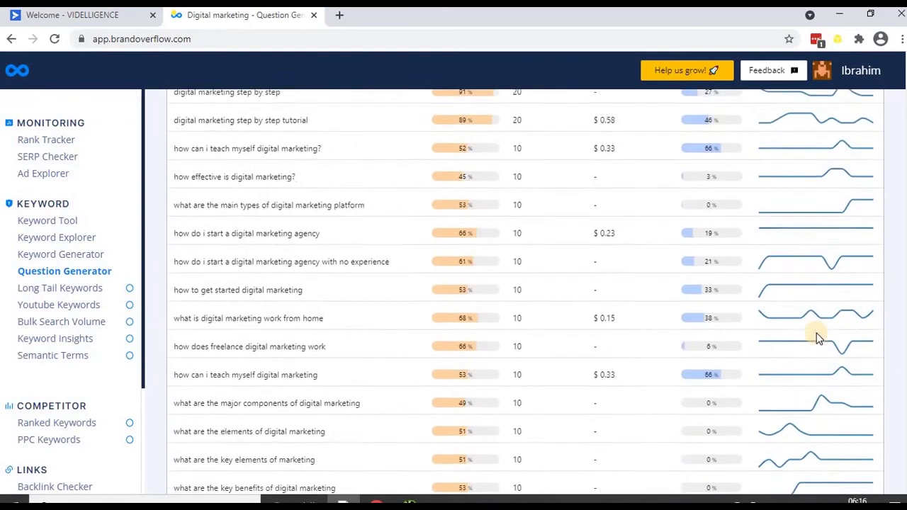
pyautogui.scroll(-4, 799, 340)
pyautogui.scroll(15, 732, 388)
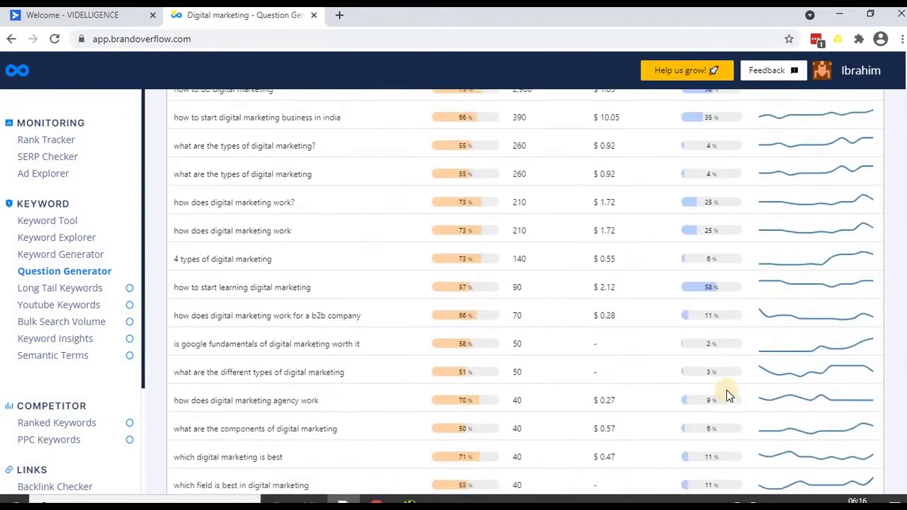
pyautogui.scroll(5, 727, 390)
pyautogui.scroll(-2, 700, 294)
pyautogui.scroll(-2, 715, 433)
pyautogui.scroll(5, 512, 352)
pyautogui.scroll(-1, 522, 255)
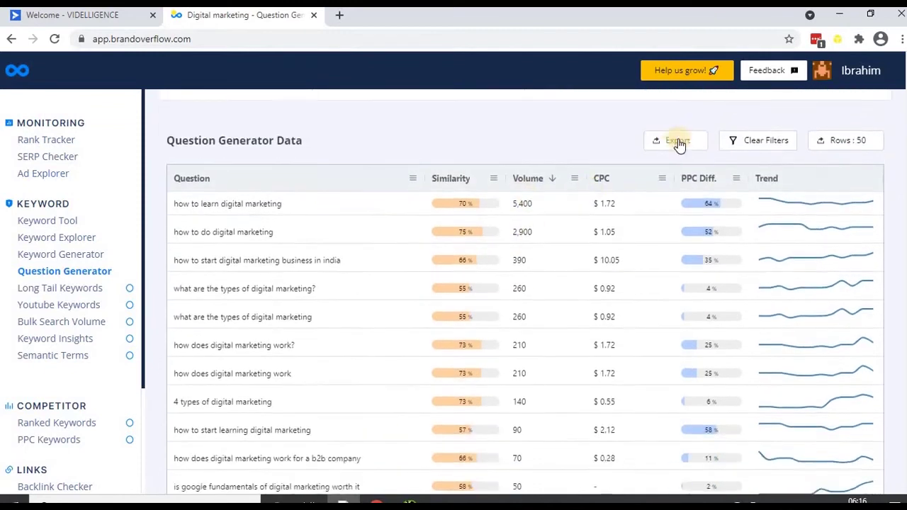
pyautogui.scroll(-10, 618, 322)
pyautogui.scroll(15, 611, 356)
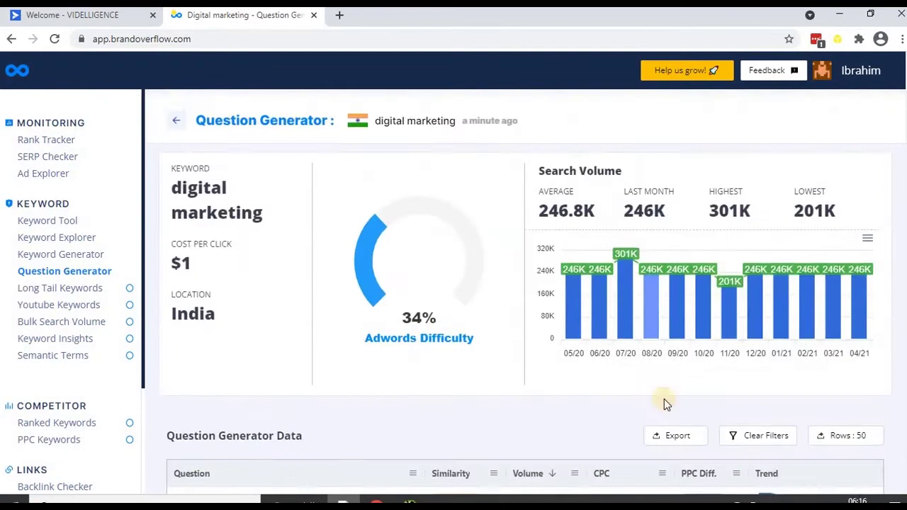
# Export all questions in the Question Generator table as a CSV file and dismiss the browser's downloads bar
pyautogui.scroll(-3, 701, 347)
pyautogui.click(674, 239)
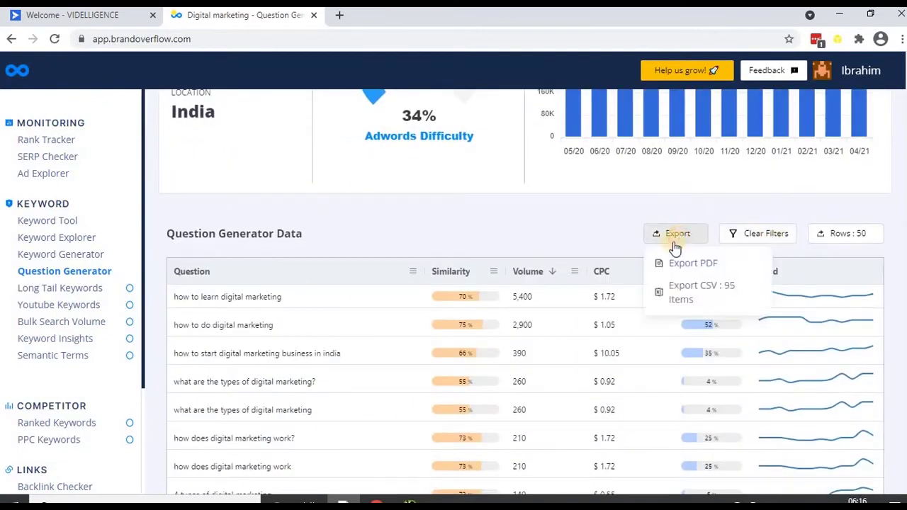
pyautogui.click(685, 290)
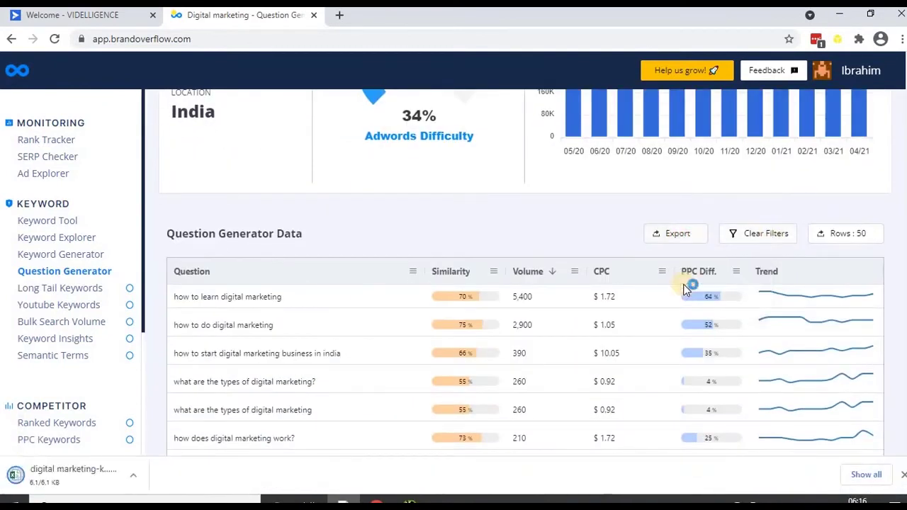
pyautogui.click(903, 475)
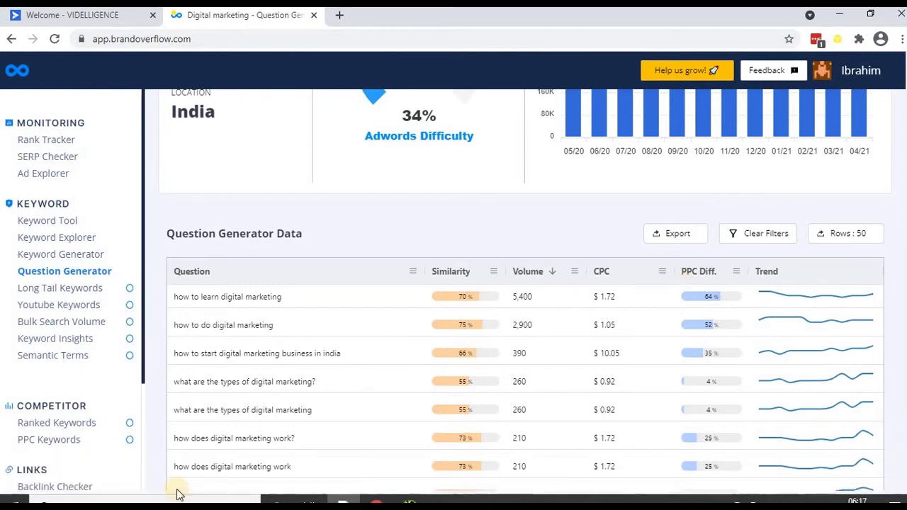
# Generate a Long Tail Keywords report for the keyword digital marketing in India, in English
pyautogui.click(37, 291)
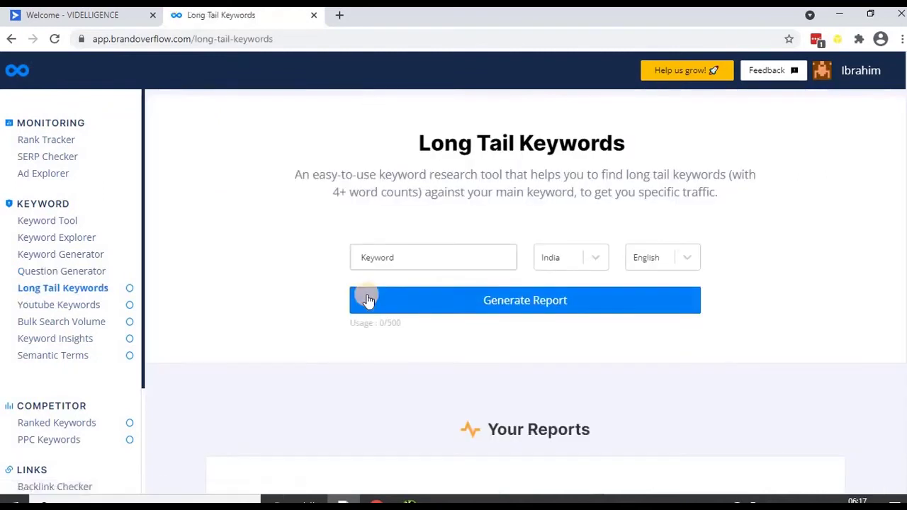
pyautogui.click(400, 256)
pyautogui.write('digital marketing')
pyautogui.hotkey('ctrl', 'z')
pyautogui.write('digital marketing')
pyautogui.click(492, 298)
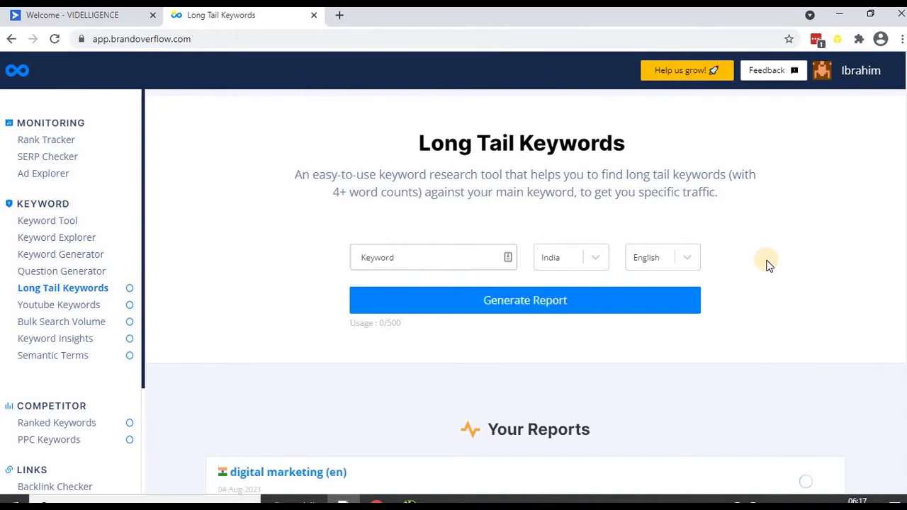
# Open the finished Long Tail Keywords report for digital marketing and look through its keyword data table
pyautogui.scroll(-4, 628, 323)
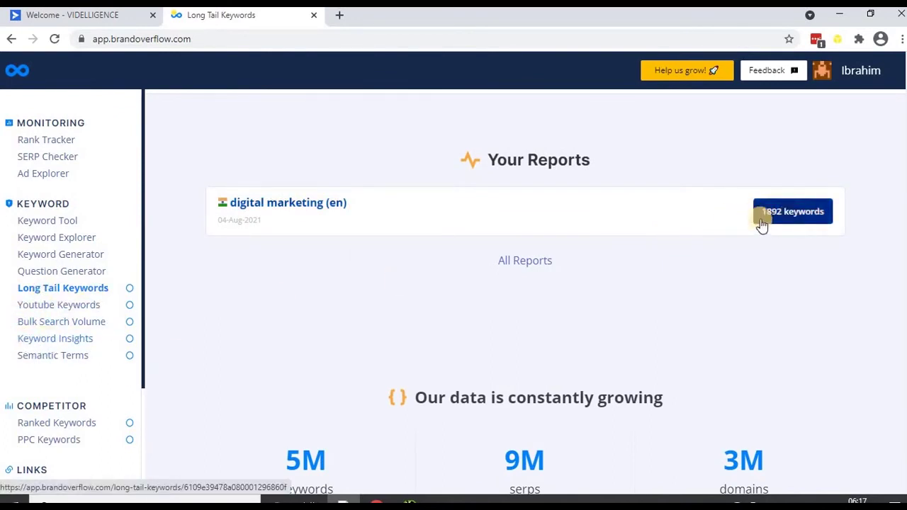
pyautogui.click(788, 220)
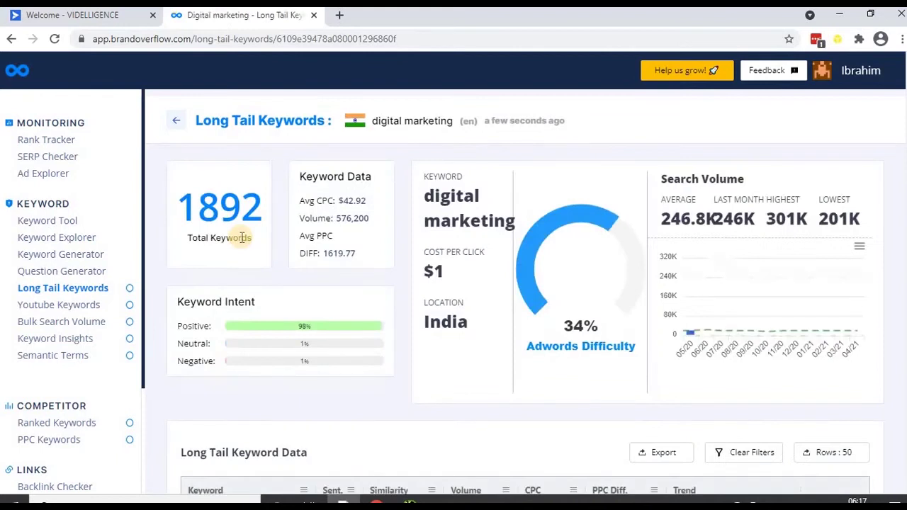
pyautogui.scroll(-5, 241, 238)
pyautogui.scroll(-1, 242, 241)
pyautogui.scroll(2, 250, 195)
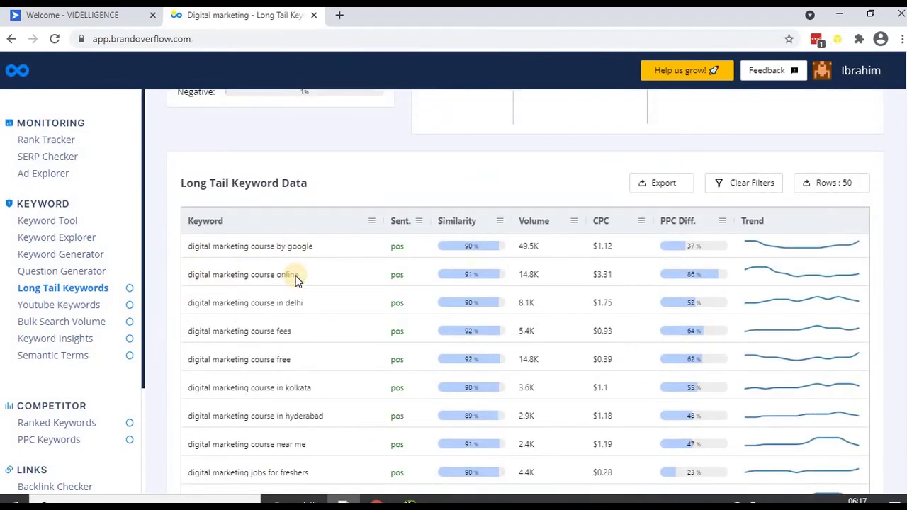
pyautogui.scroll(-2, 293, 276)
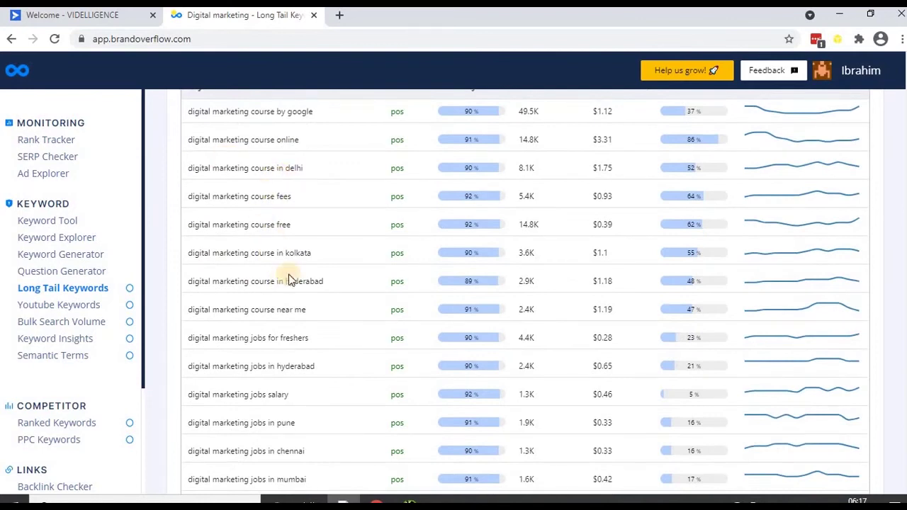
# Export the long tail keyword data for digital marketing as a CSV file and skim the keyword table
pyautogui.scroll(4, 295, 331)
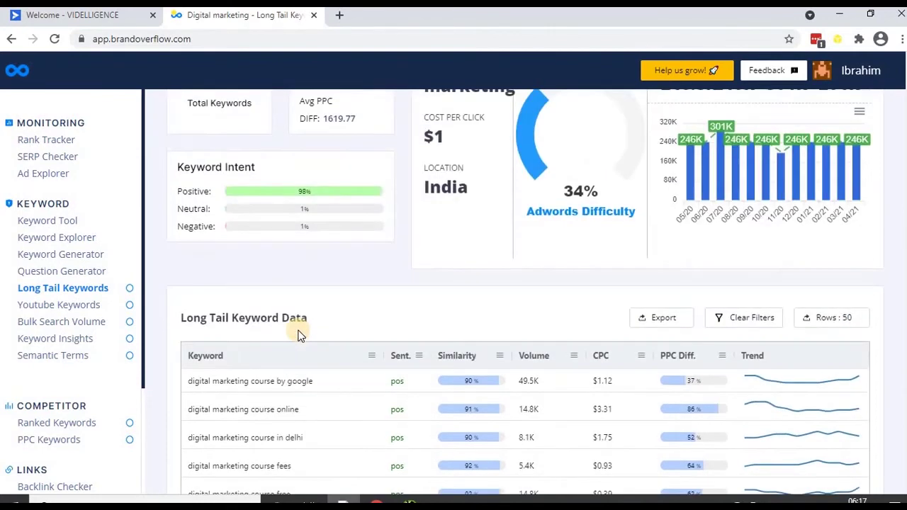
pyautogui.scroll(2, 296, 319)
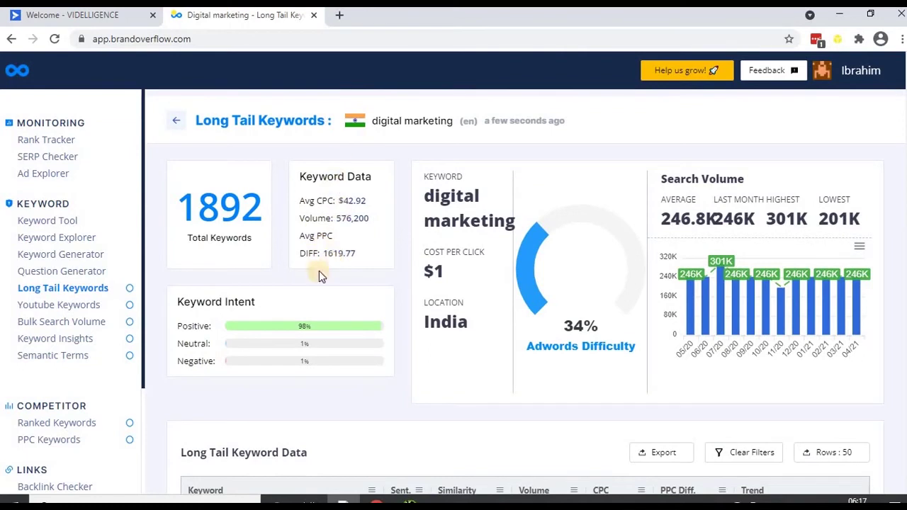
pyautogui.scroll(-4, 631, 378)
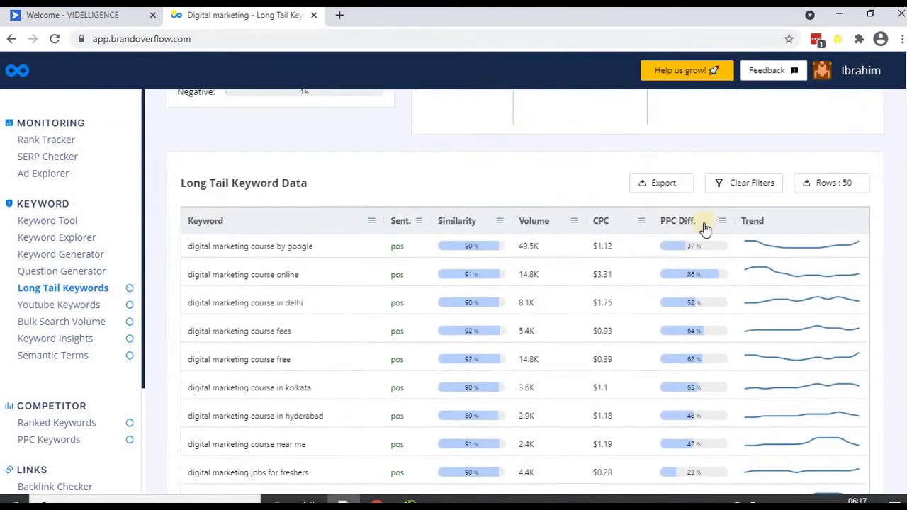
pyautogui.click(663, 184)
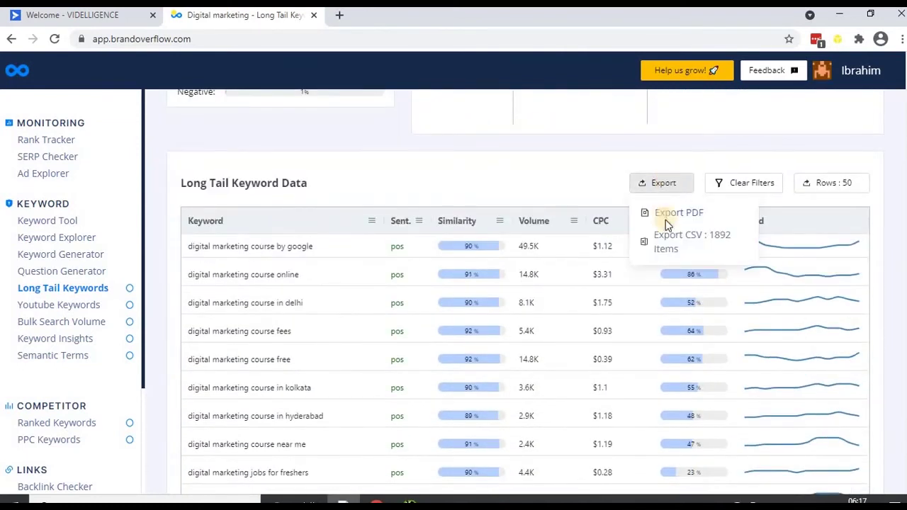
pyautogui.click(734, 235)
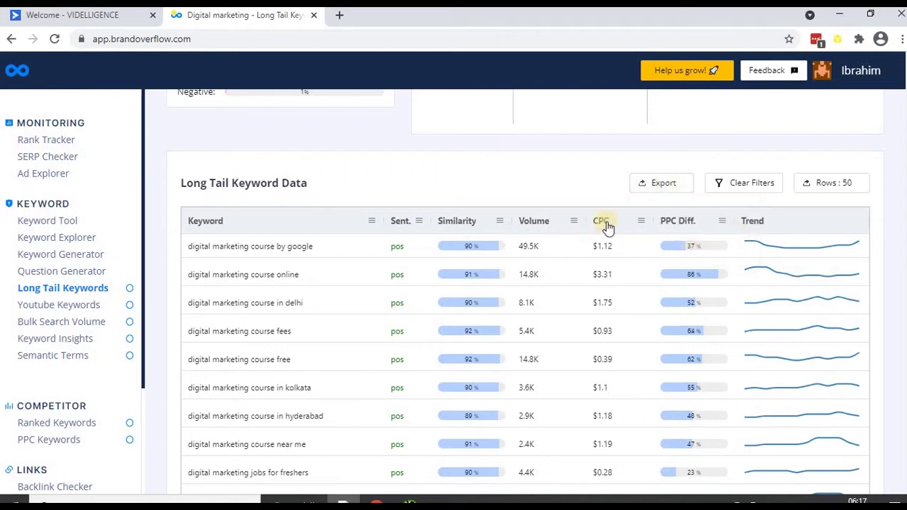
pyautogui.scroll(-5, 261, 313)
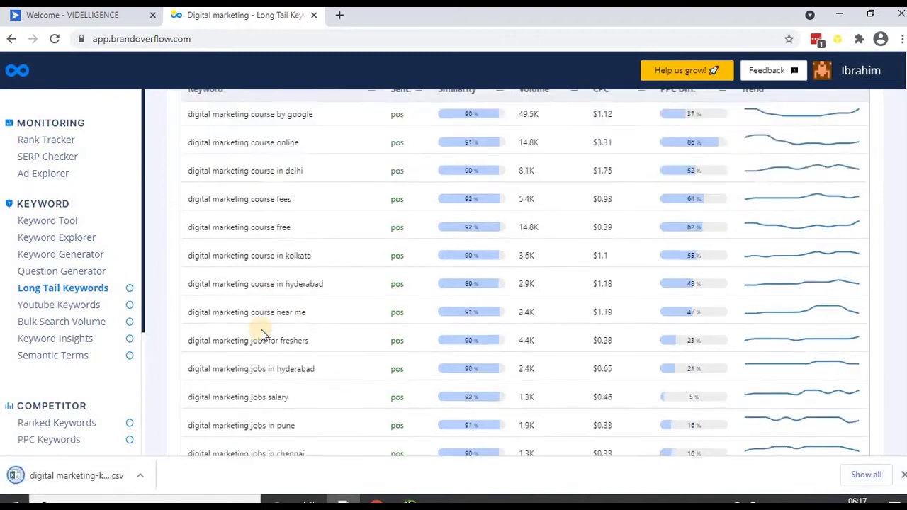
pyautogui.scroll(-10, 262, 350)
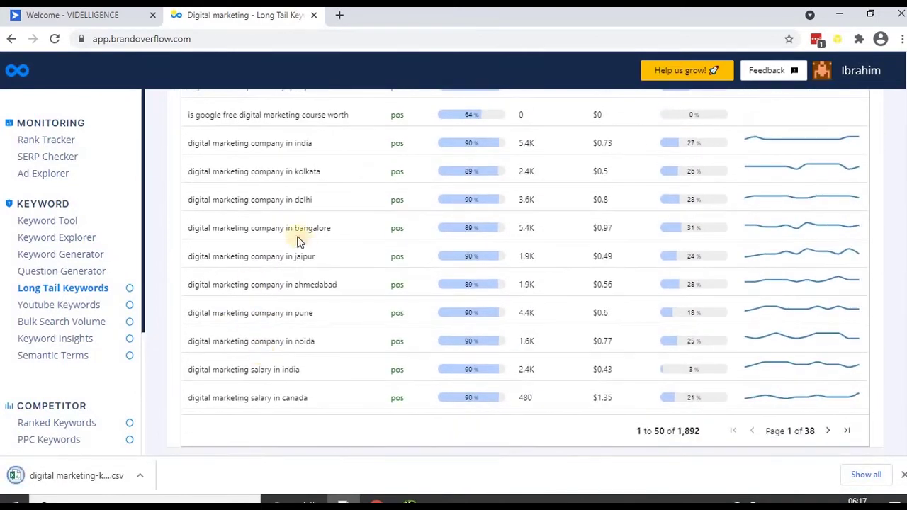
# Generate a Youtube Keywords report for "digital marketing" with India as location and English as language
pyautogui.click(51, 310)
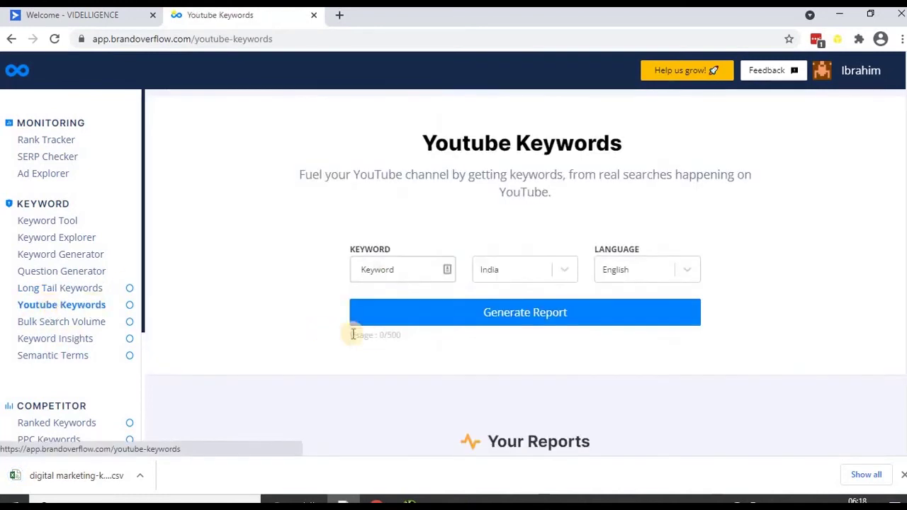
pyautogui.click(375, 270)
pyautogui.write('digital marketing')
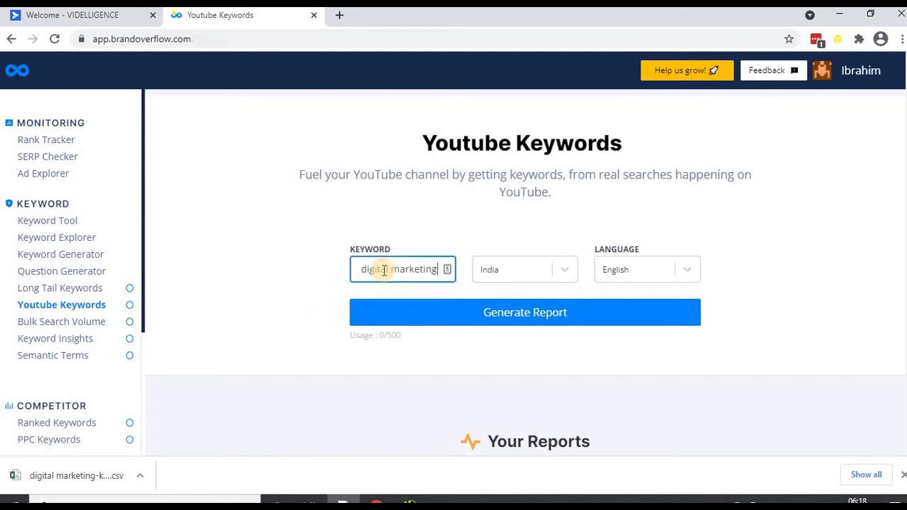
pyautogui.click(539, 313)
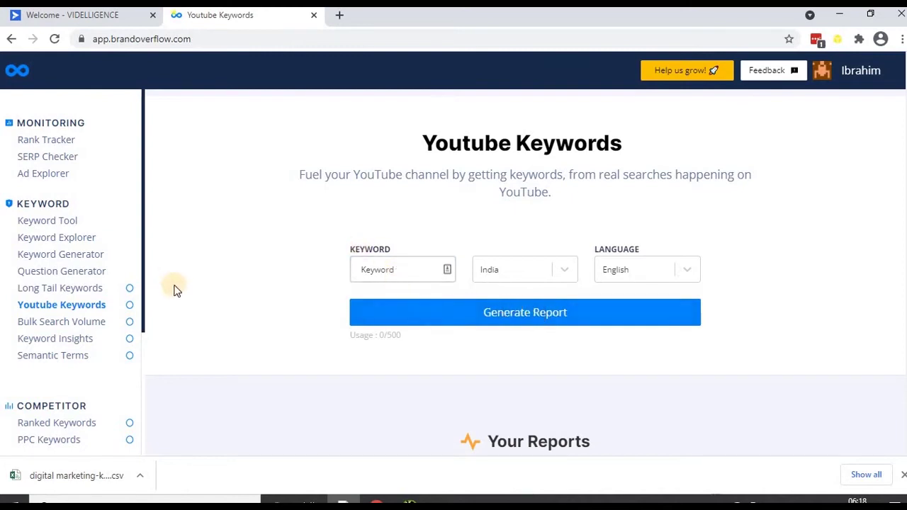
# Open the generated digital marketing report from the Youtube Keywords reports
pyautogui.scroll(-1, 225, 289)
pyautogui.scroll(-3, 225, 289)
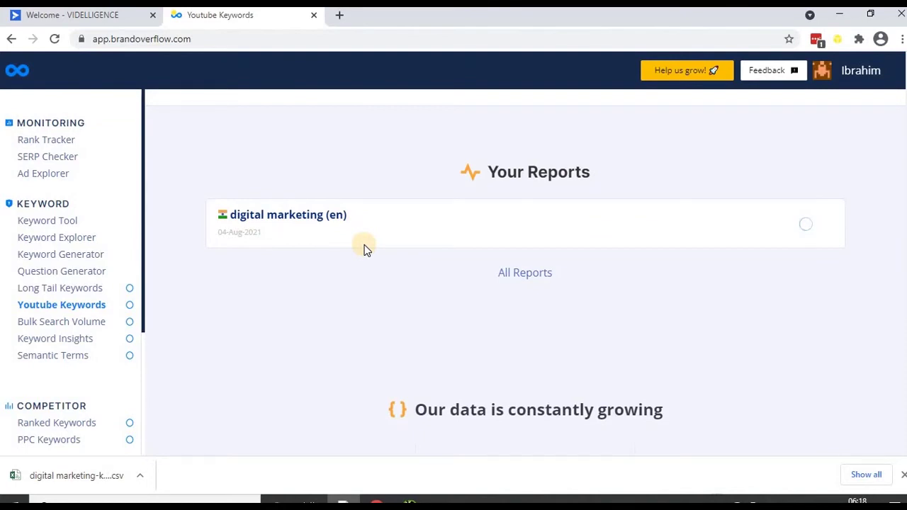
pyautogui.click(796, 223)
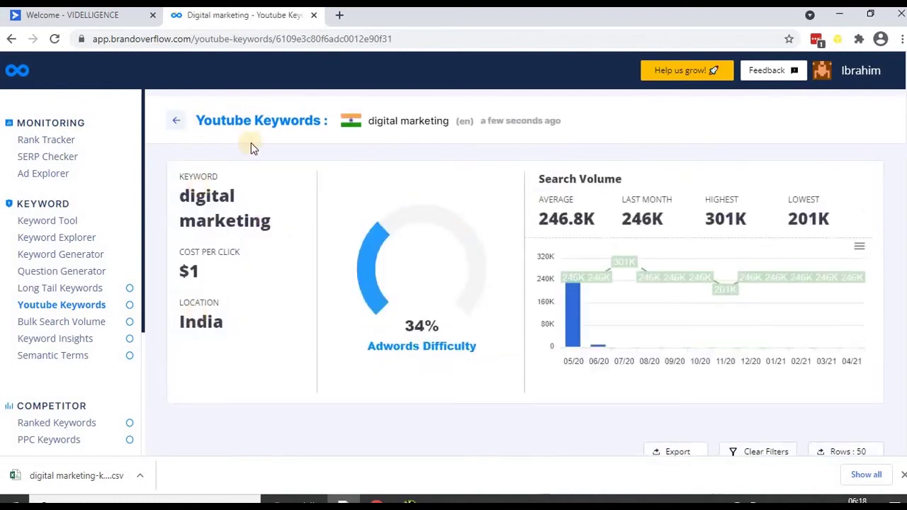
# Review the YouTube keyword suggestions for digital marketing and export the table as a CSV file
pyautogui.scroll(-5, 241, 353)
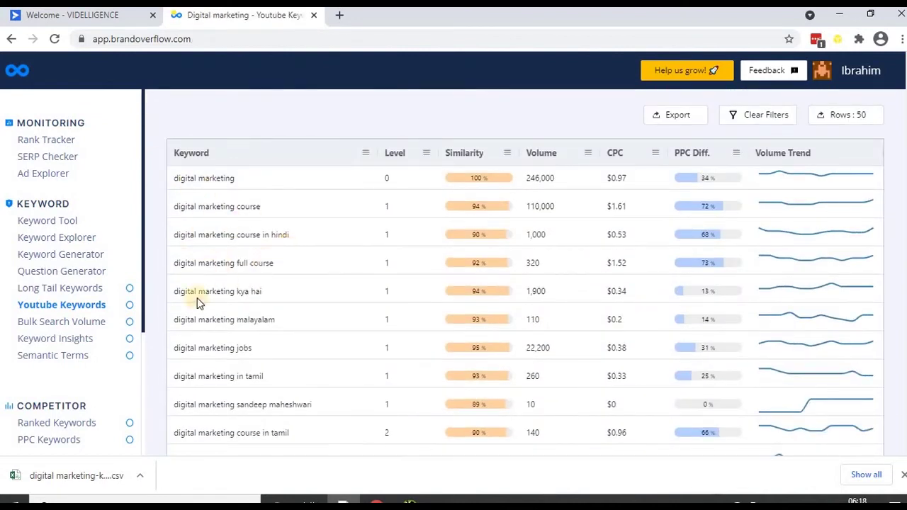
pyautogui.scroll(-2, 200, 310)
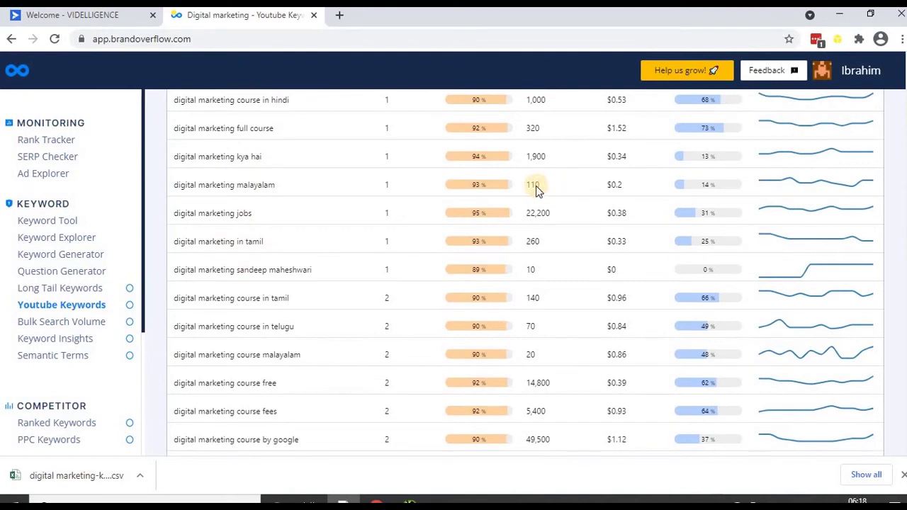
pyautogui.scroll(-4, 539, 229)
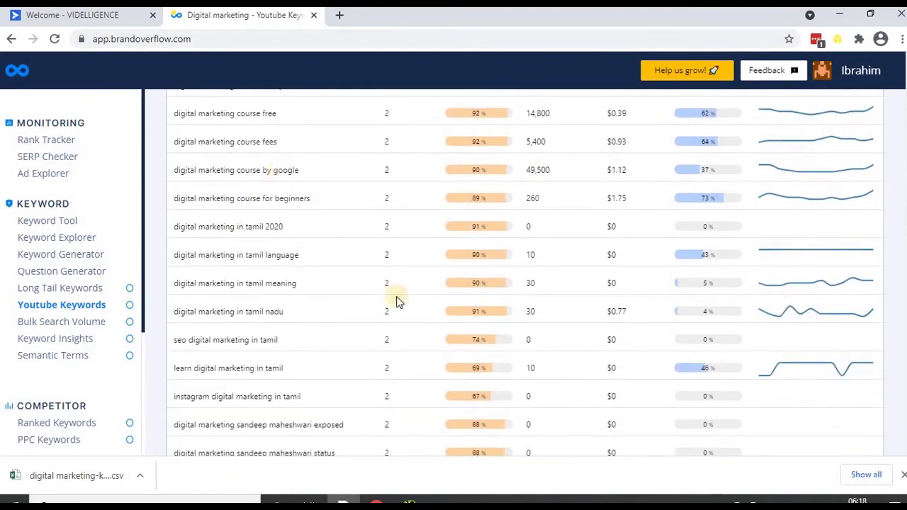
pyautogui.scroll(10, 443, 344)
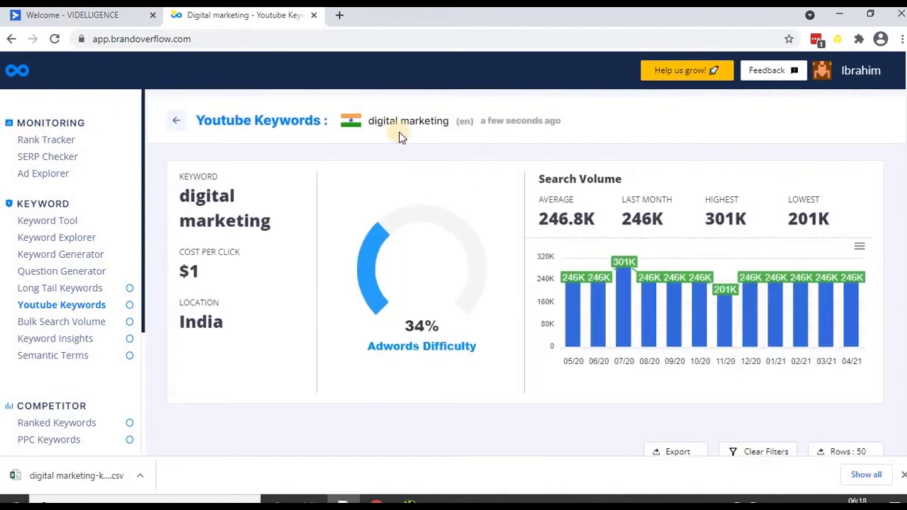
pyautogui.scroll(-15, 525, 316)
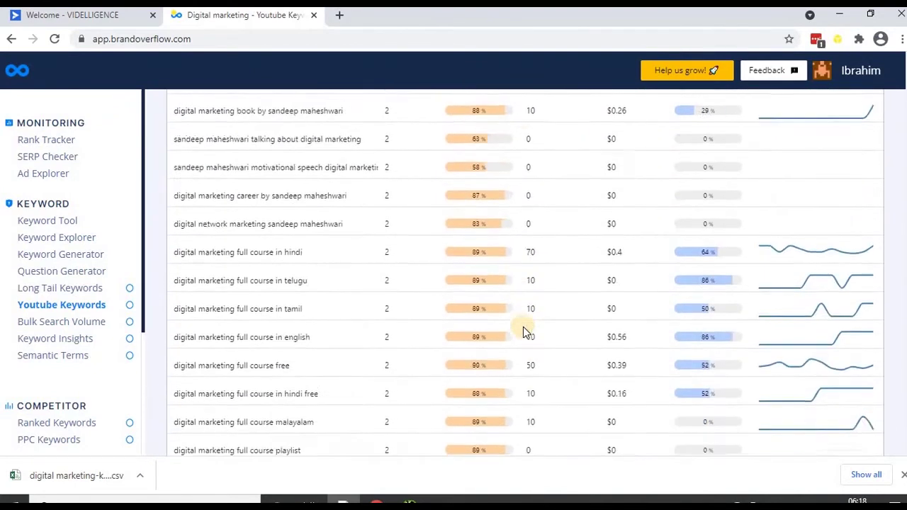
pyautogui.scroll(15, 536, 360)
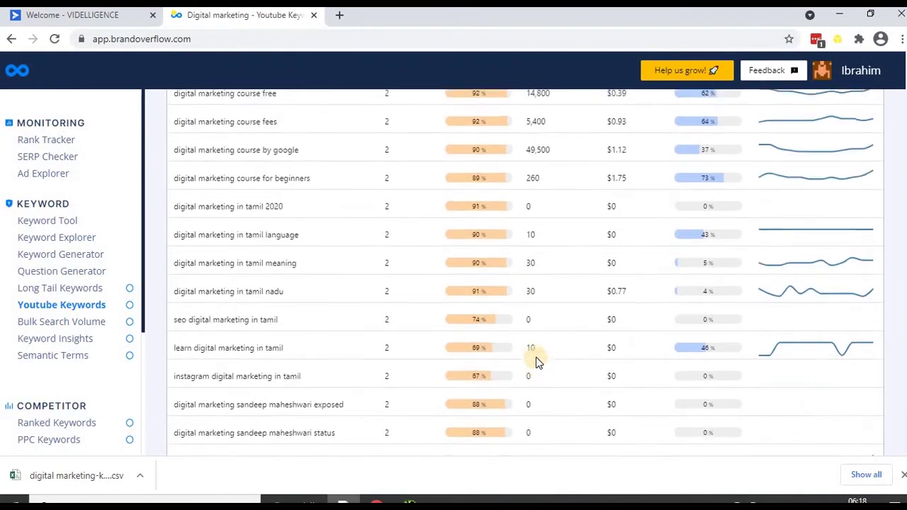
pyautogui.scroll(3, 536, 360)
pyautogui.scroll(-3, 535, 360)
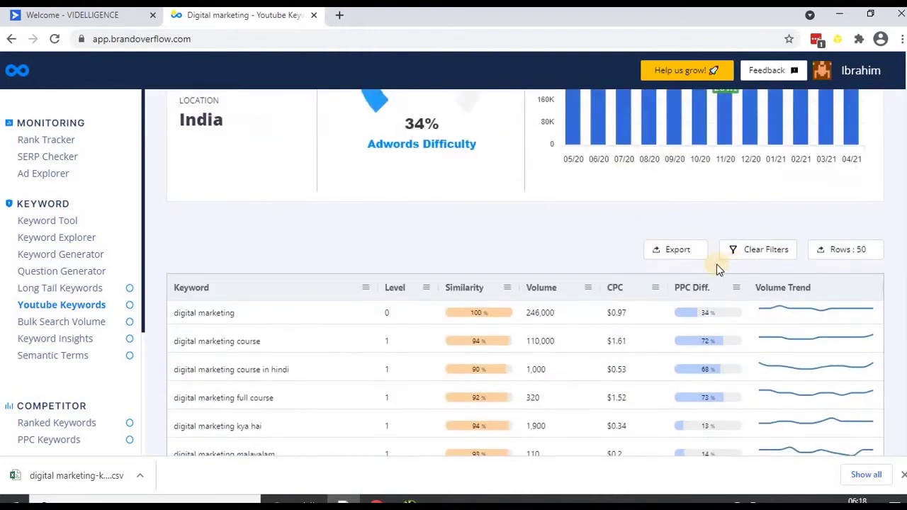
pyautogui.click(674, 249)
pyautogui.click(685, 312)
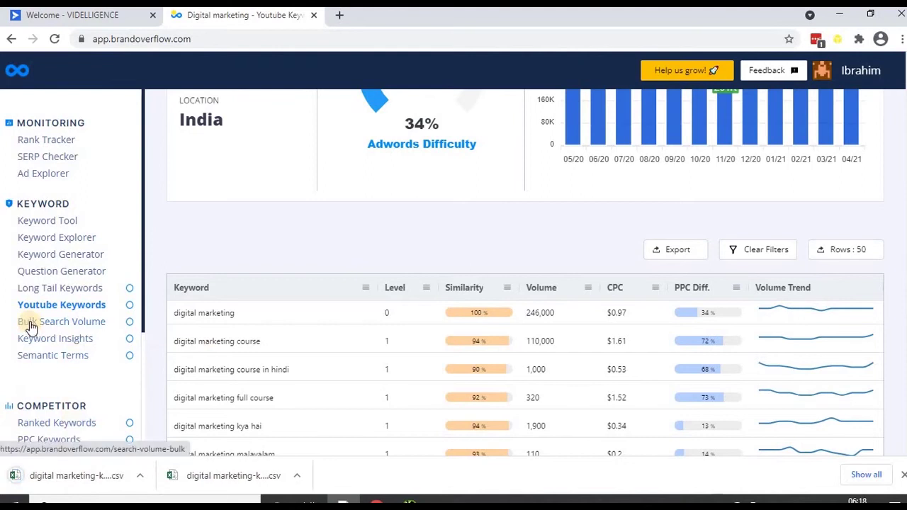
# Generate a Bulk Search Volume report for "digital marketing" in India
pyautogui.click(59, 321)
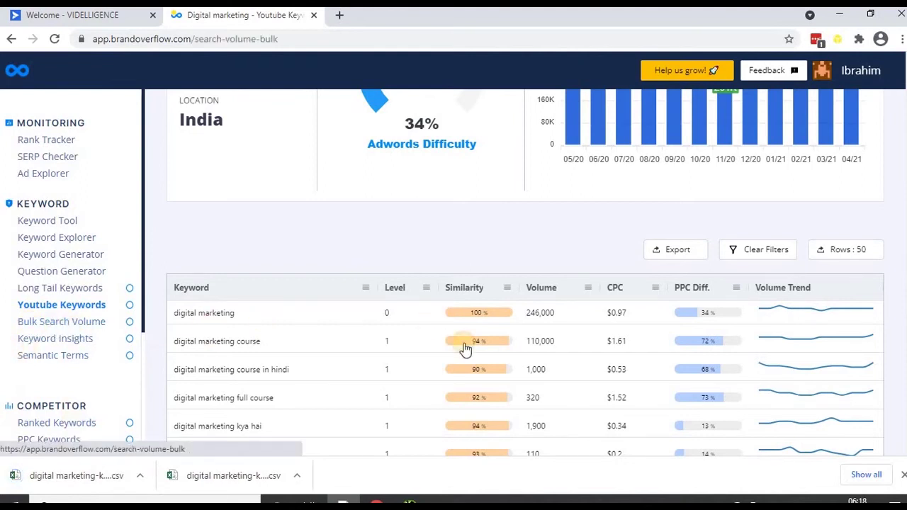
pyautogui.click(429, 263)
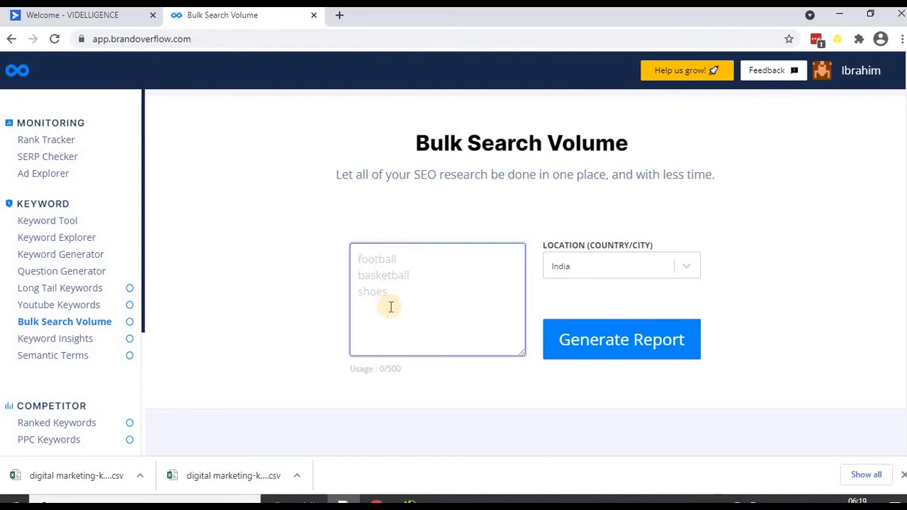
pyautogui.write('digital marketing')
pyautogui.click(583, 341)
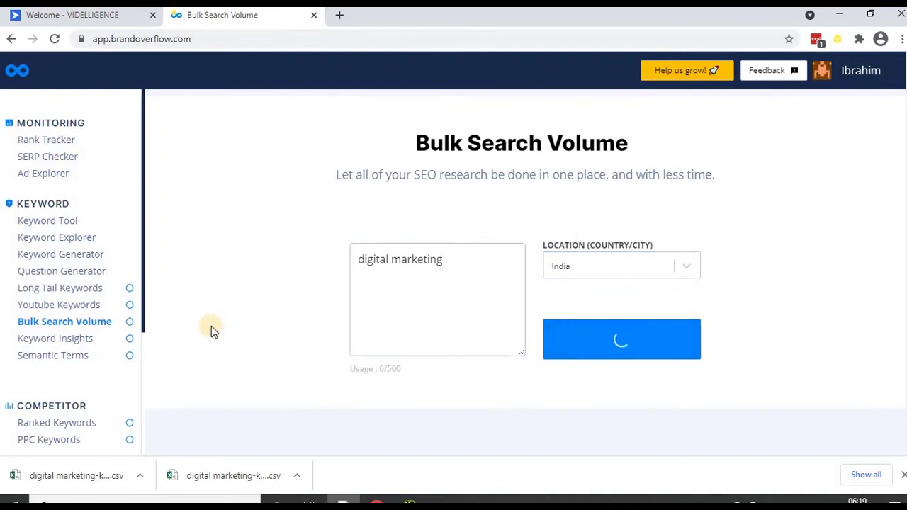
# Open the generated digital marketing report from the Bulk Search Volume reports
pyautogui.scroll(-1, 276, 331)
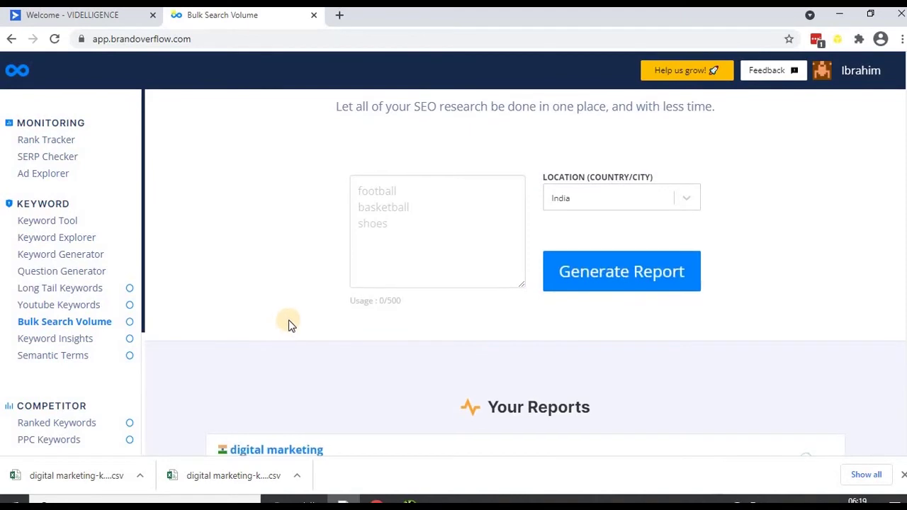
pyautogui.scroll(-4, 289, 324)
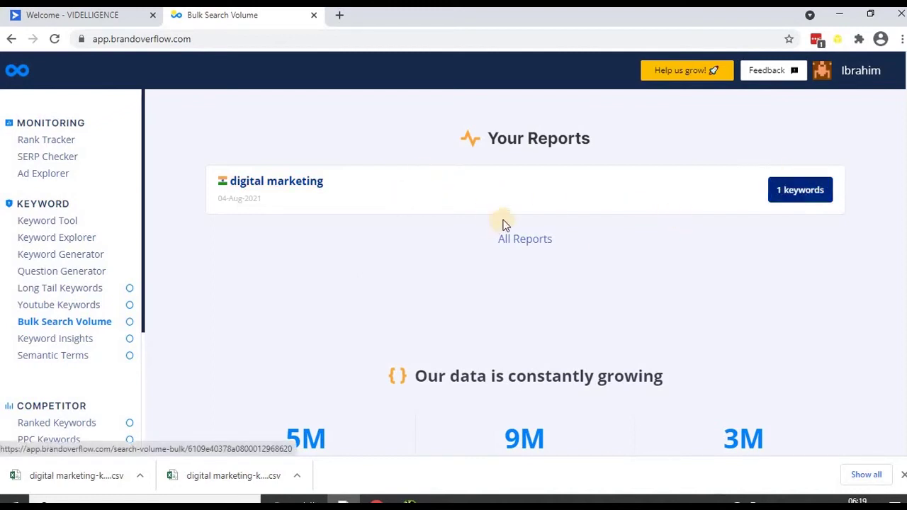
pyautogui.click(470, 182)
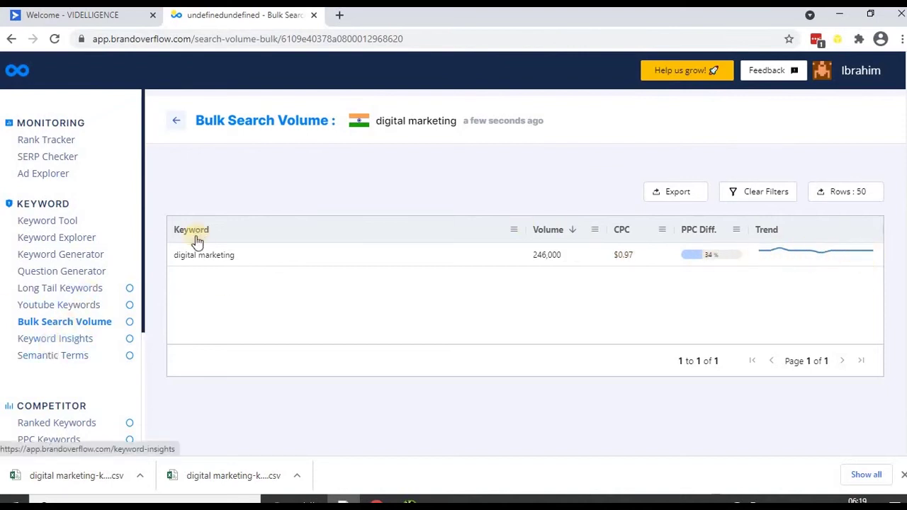
# Generate a Keyword Insights report for "digital marketing" in India
pyautogui.click(57, 338)
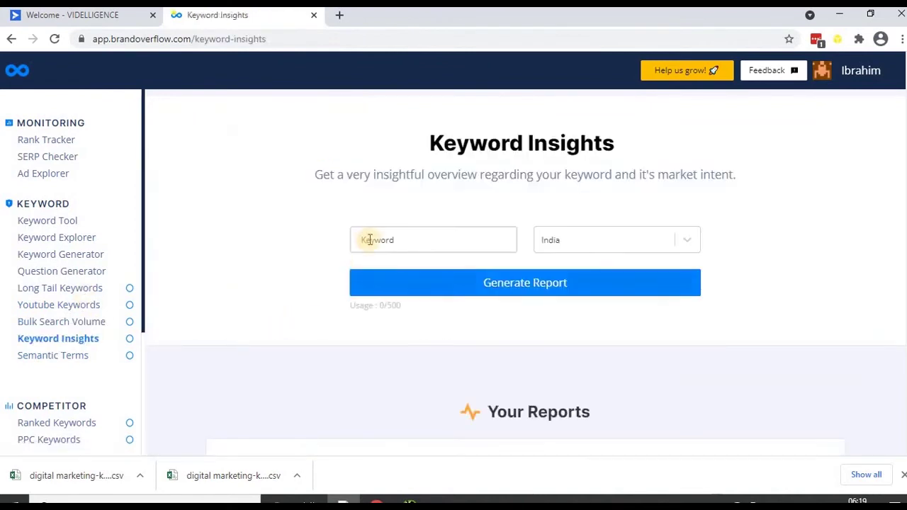
pyautogui.click(371, 241)
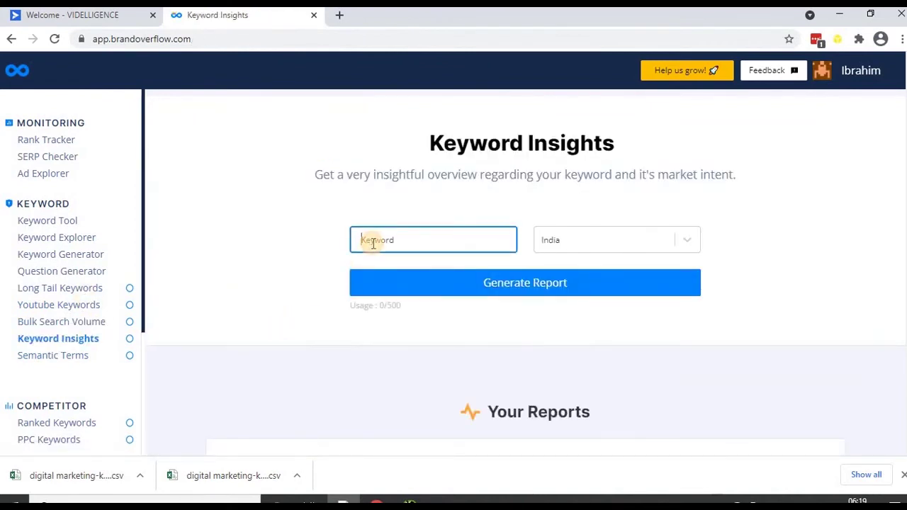
pyautogui.write('digital marketing')
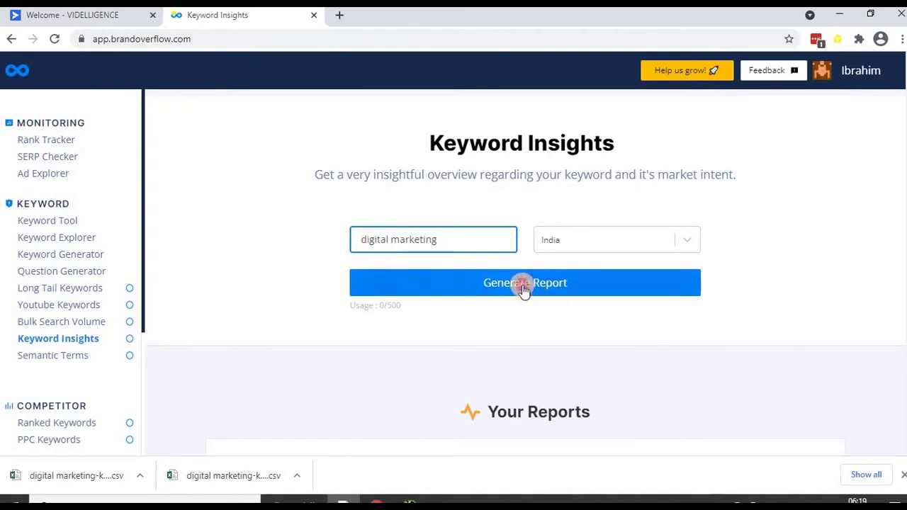
pyautogui.click(525, 290)
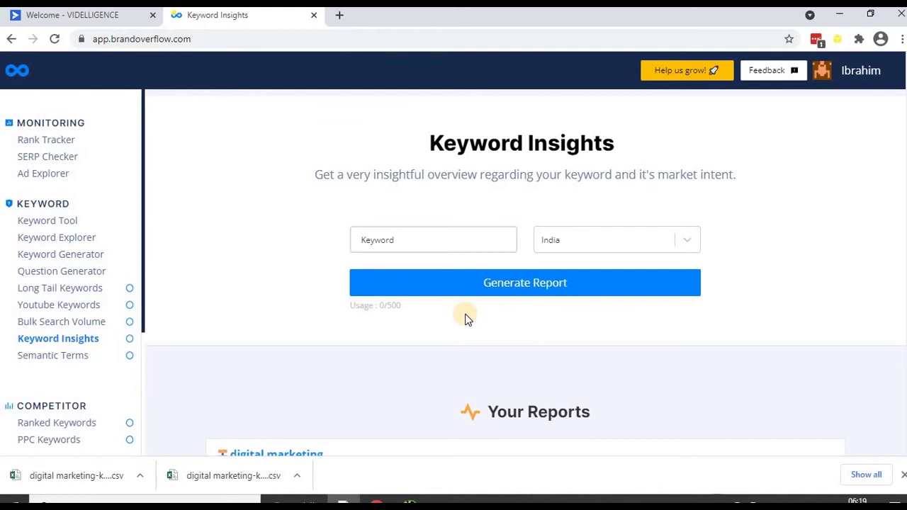
# Open the digital marketing Keyword Insights report and examine its interest over time and recent news articles
pyautogui.scroll(-3, 466, 326)
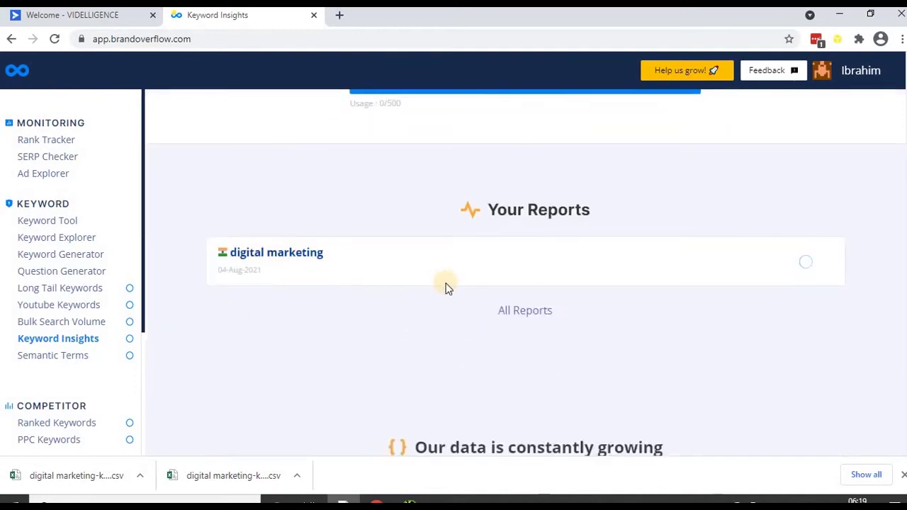
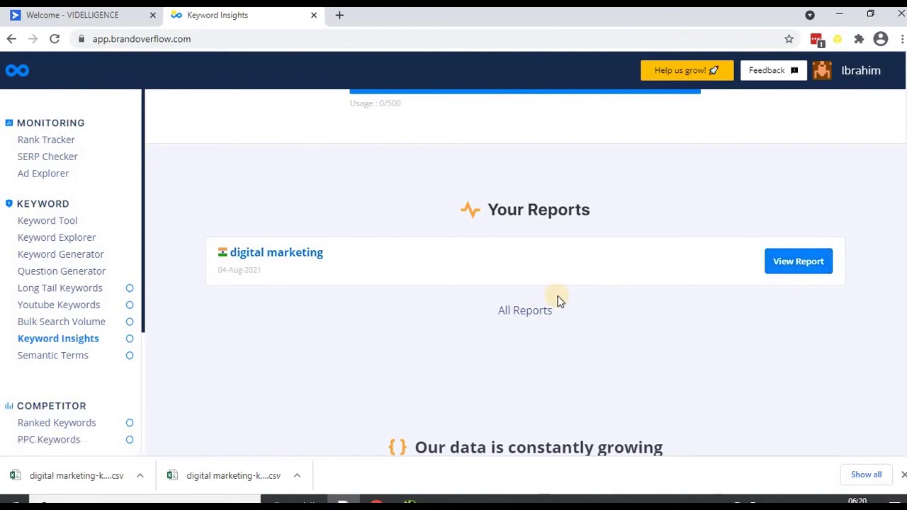
pyautogui.click(464, 309)
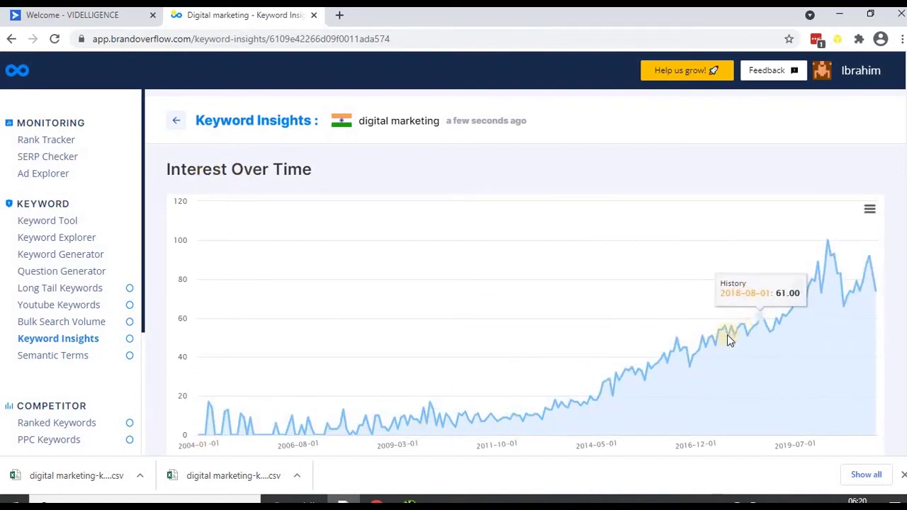
pyautogui.scroll(-6, 405, 440)
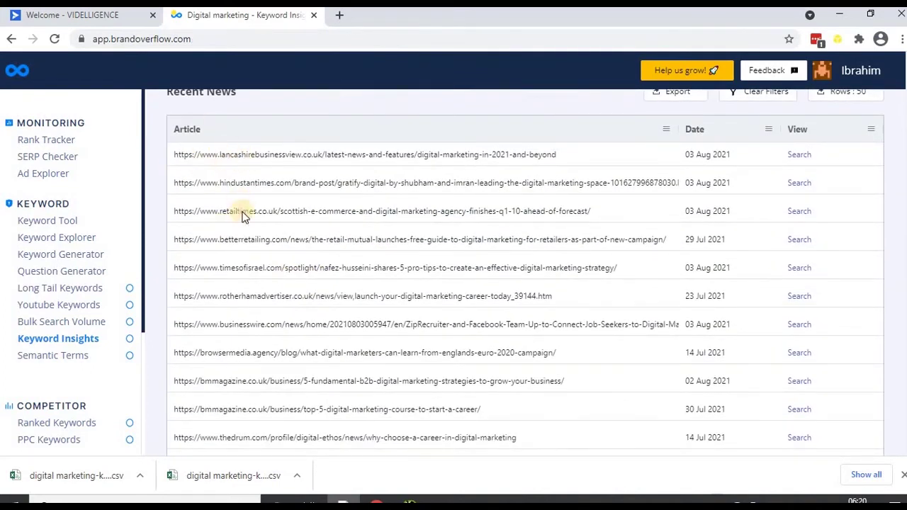
pyautogui.scroll(1, 245, 241)
pyautogui.scroll(-1, 249, 261)
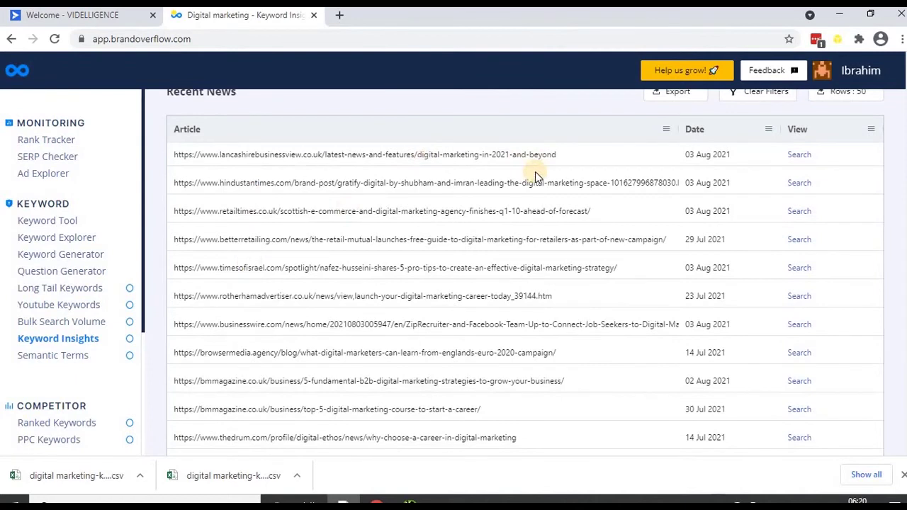
# Widen the Queries column of the Related Queries table so the full keywords can be read
pyautogui.scroll(-2, 246, 230)
pyautogui.scroll(-3, 241, 225)
pyautogui.scroll(-4, 241, 237)
pyautogui.scroll(-12, 260, 369)
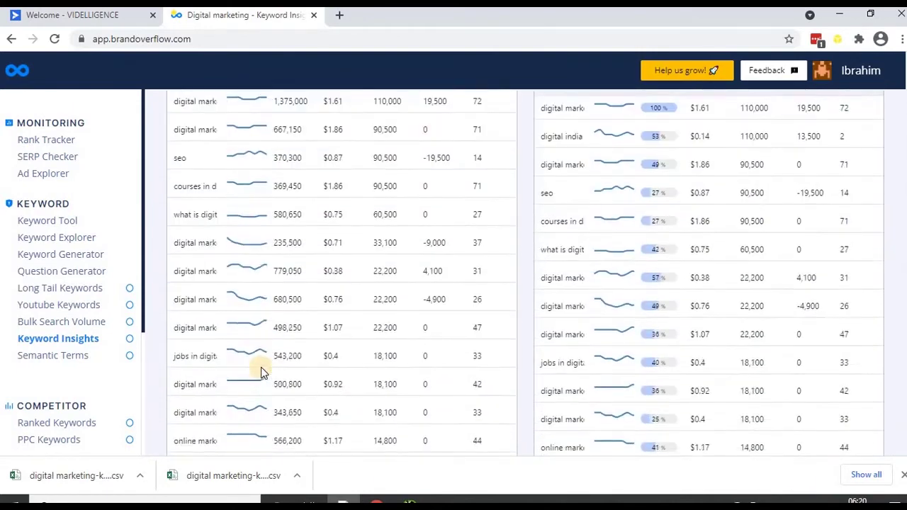
pyautogui.scroll(3, 261, 368)
pyautogui.scroll(-1, 214, 248)
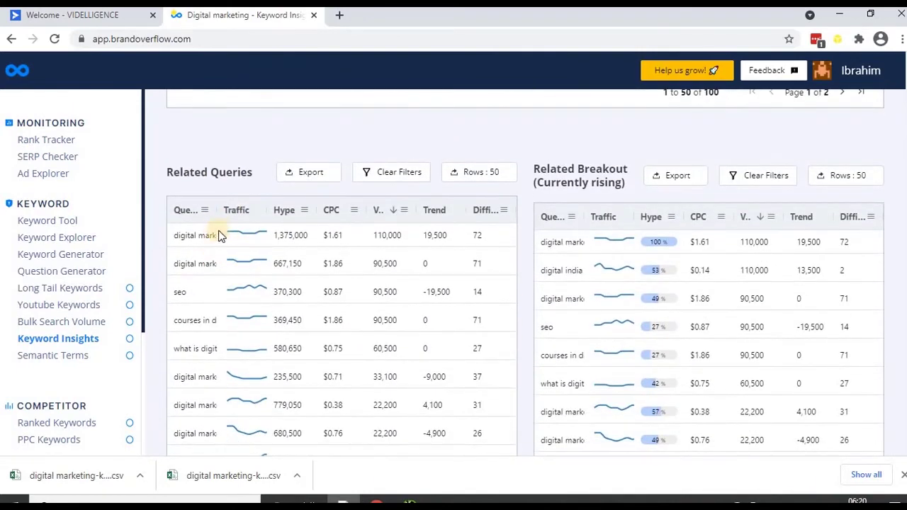
pyautogui.click(307, 212)
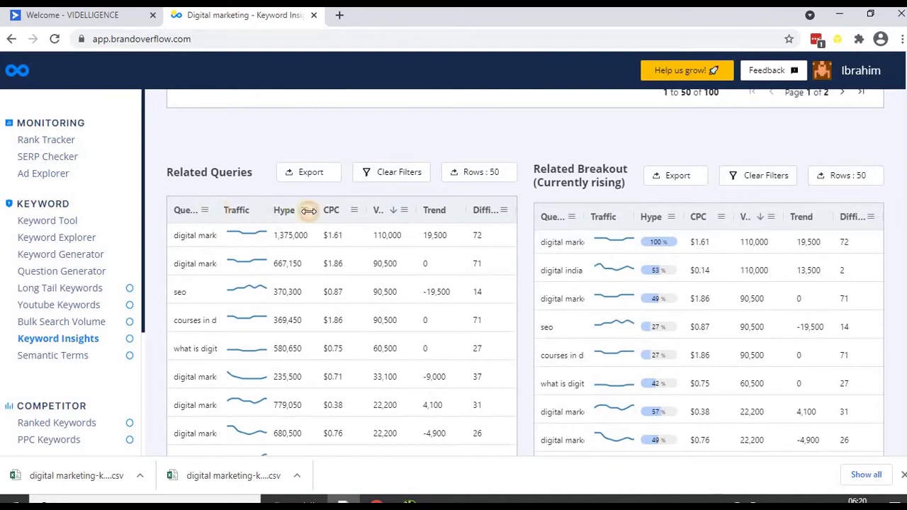
pyautogui.moveTo(309, 211); pyautogui.dragTo(268, 211)
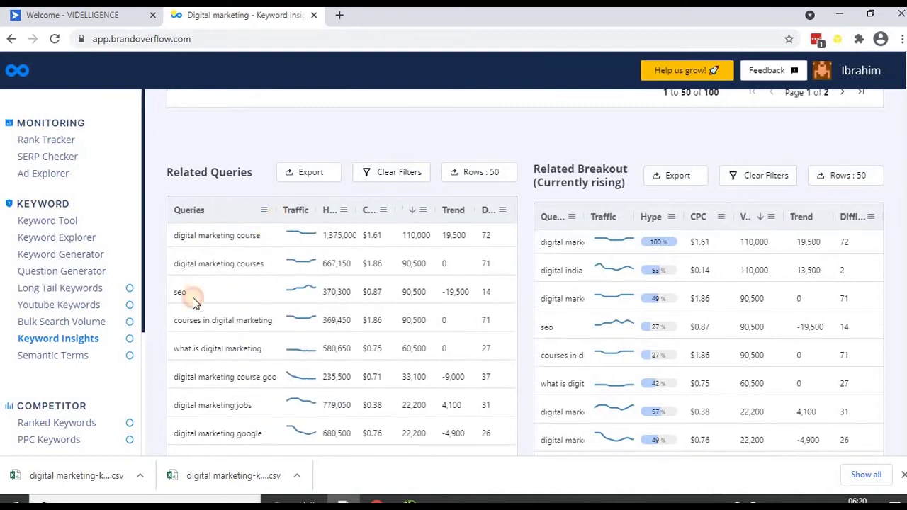
# Examine the related queries for digital marketing and compare them with the currently rising Related Breakout queries
pyautogui.scroll(-2, 286, 319)
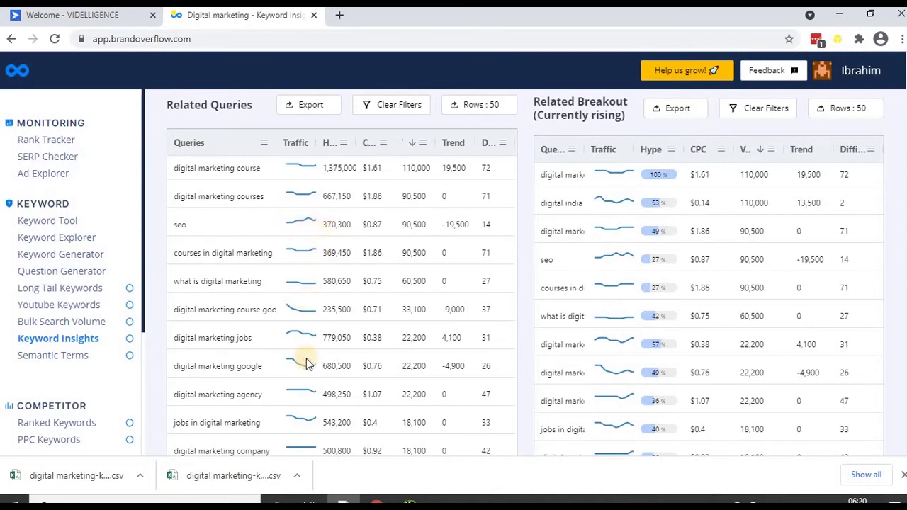
pyautogui.scroll(-1, 307, 363)
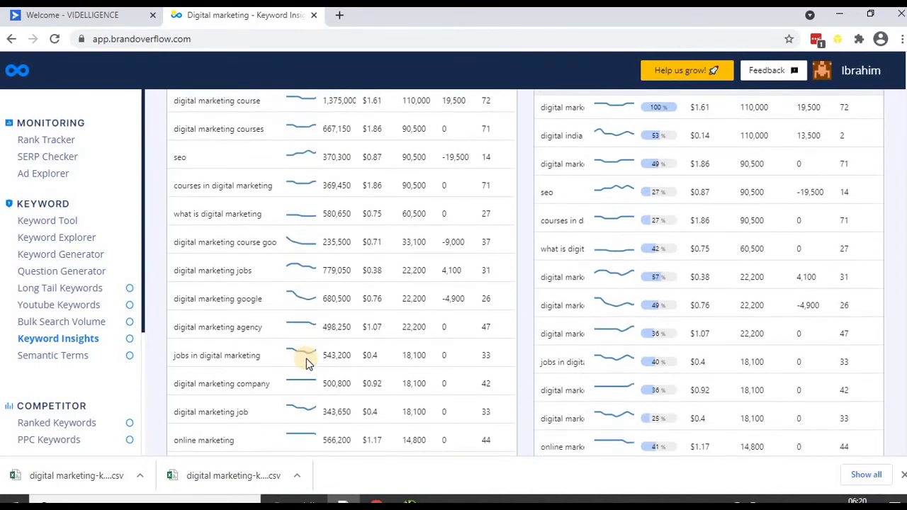
pyautogui.scroll(-2, 306, 358)
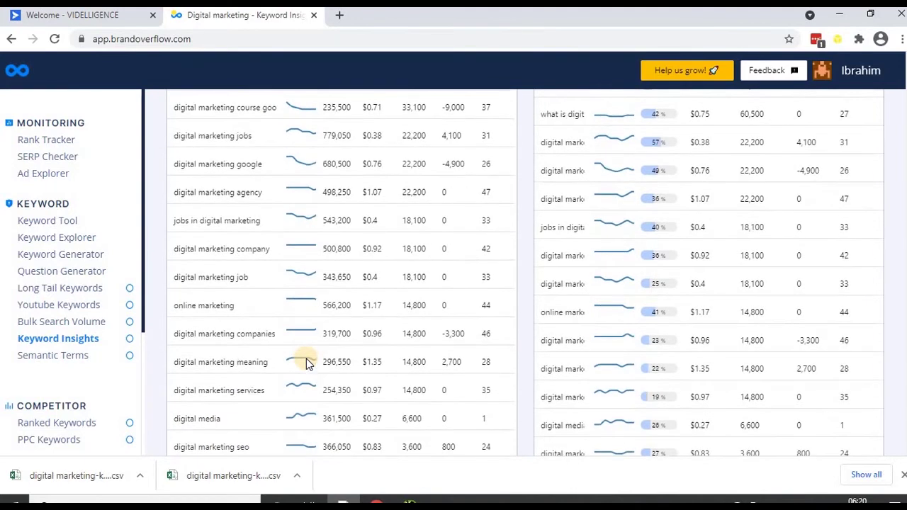
pyautogui.scroll(3, 306, 358)
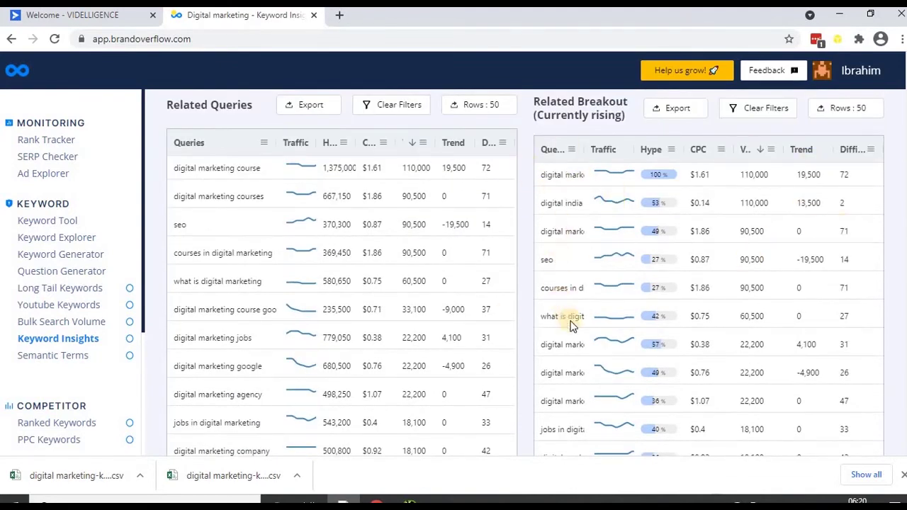
pyautogui.scroll(1, 584, 247)
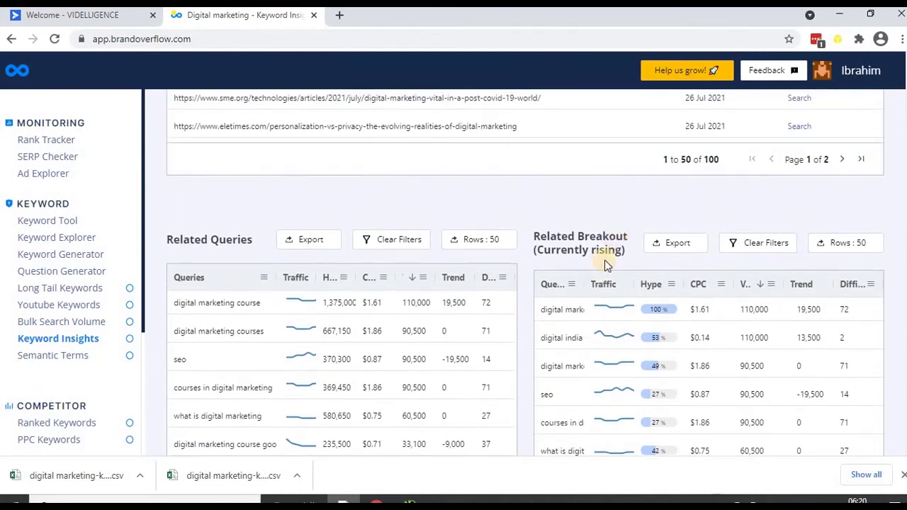
# Examine the Interest by Subregion table for digital marketing across the Indian states
pyautogui.scroll(-10, 292, 395)
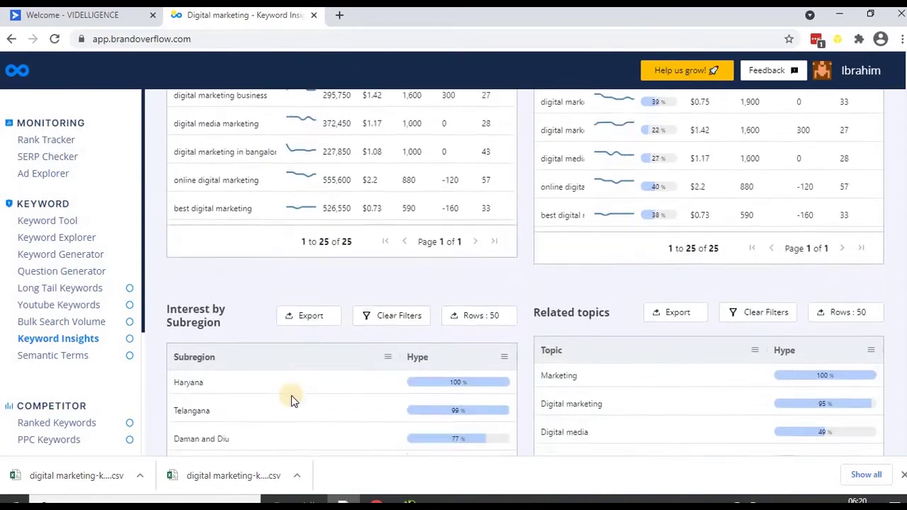
pyautogui.scroll(3, 209, 279)
pyautogui.scroll(-2, 223, 180)
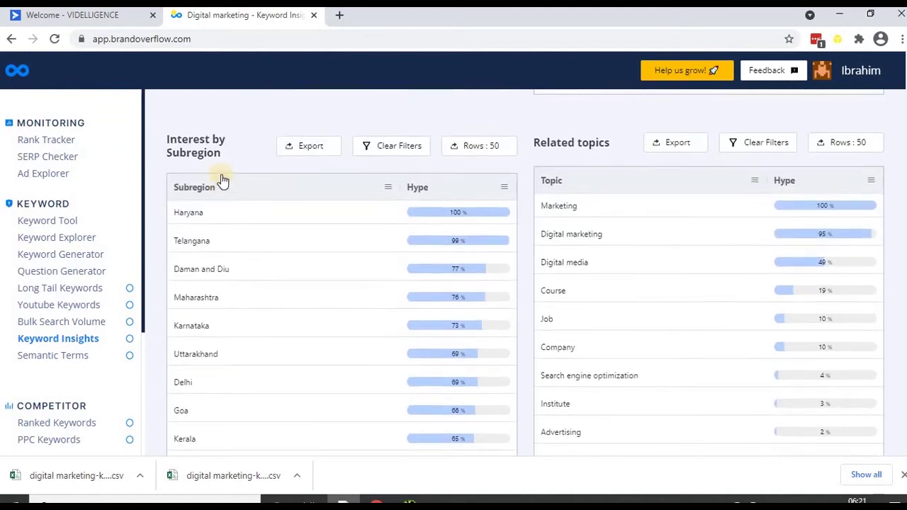
pyautogui.scroll(-1, 204, 213)
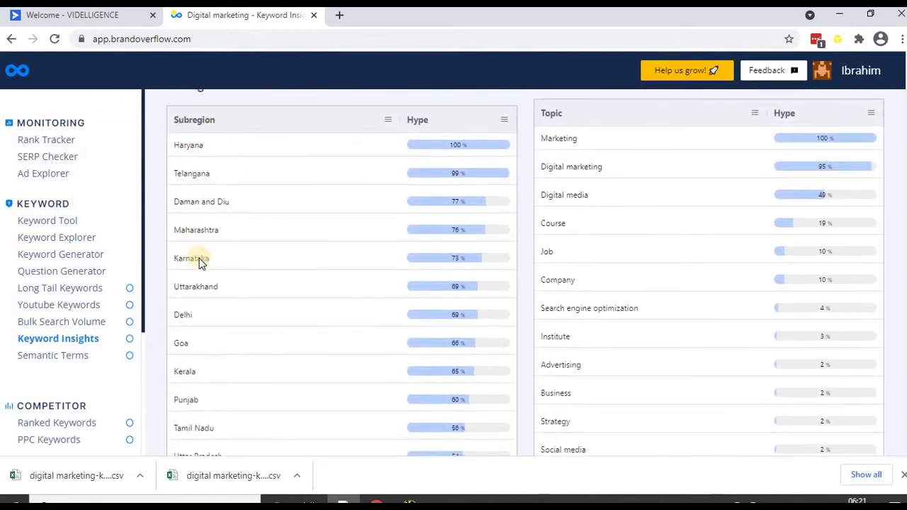
pyautogui.scroll(-2, 200, 294)
pyautogui.scroll(-6, 199, 296)
pyautogui.scroll(7, 674, 384)
pyautogui.scroll(3, 675, 385)
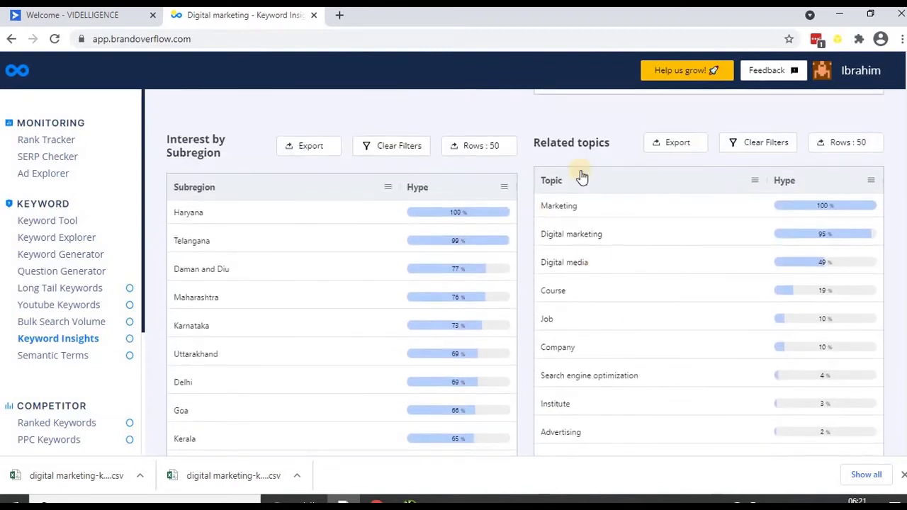
# Examine the Related topics table and the hype percentage of each topic down to the end of the list
pyautogui.scroll(-6, 578, 205)
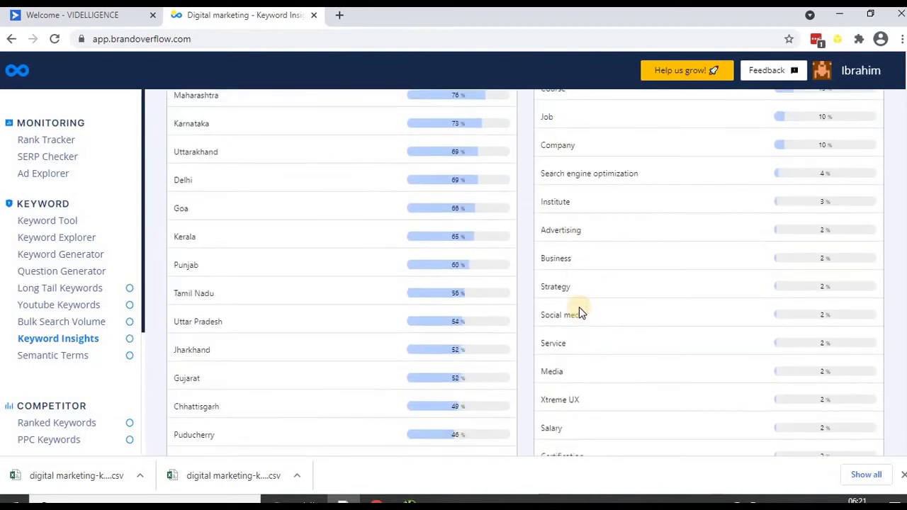
pyautogui.scroll(-6, 579, 311)
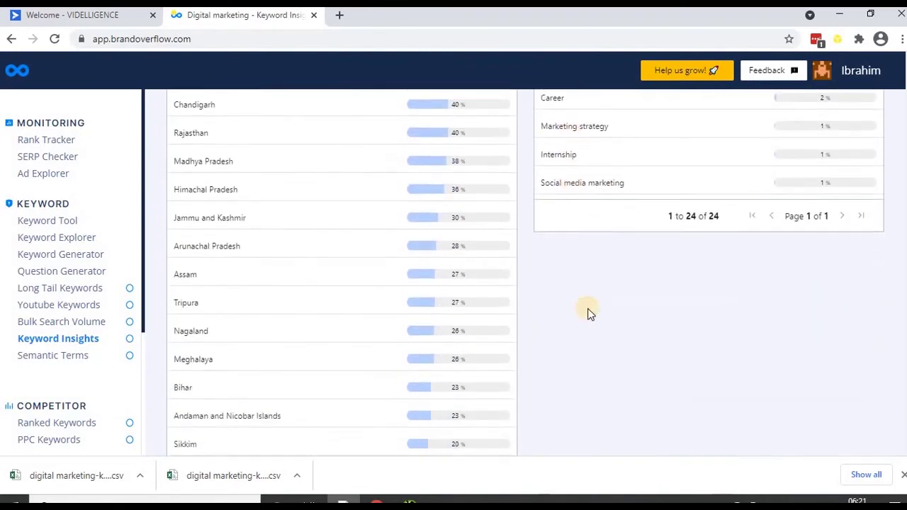
pyautogui.scroll(4, 588, 314)
pyautogui.scroll(-4, 587, 316)
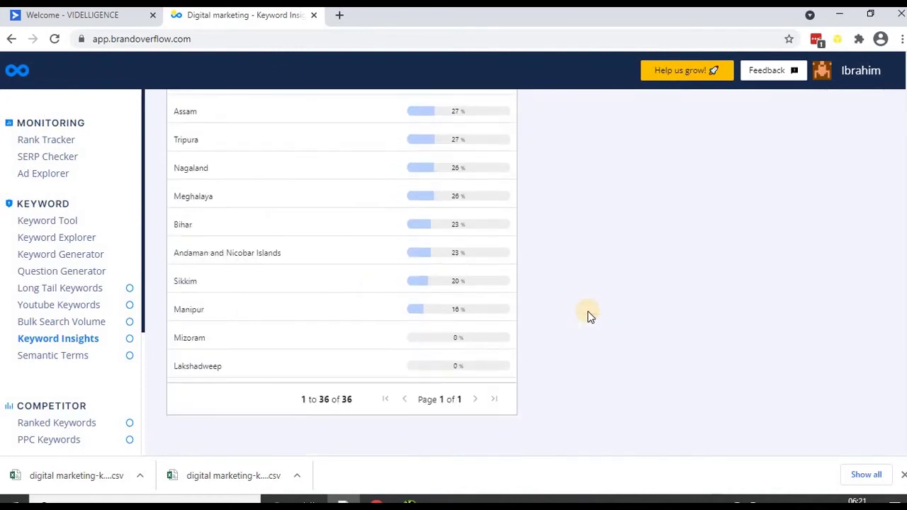
pyautogui.scroll(5, 729, 310)
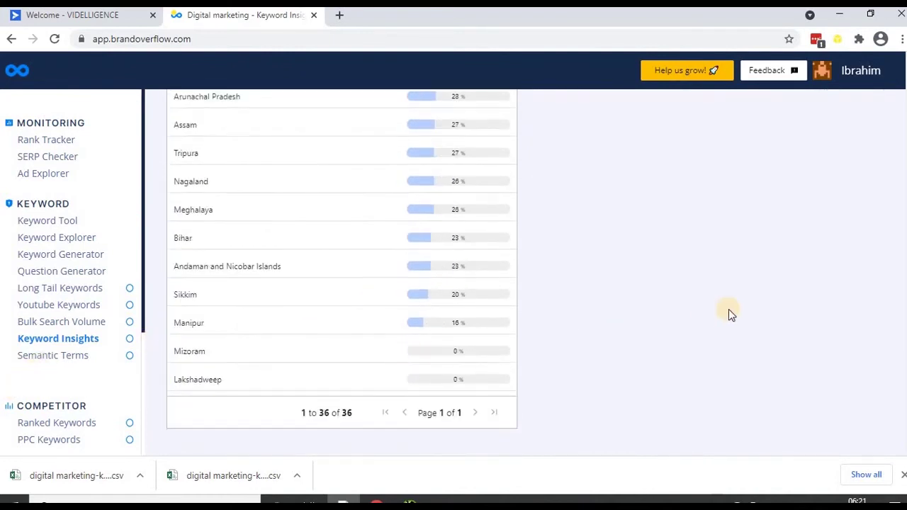
pyautogui.scroll(6, 670, 309)
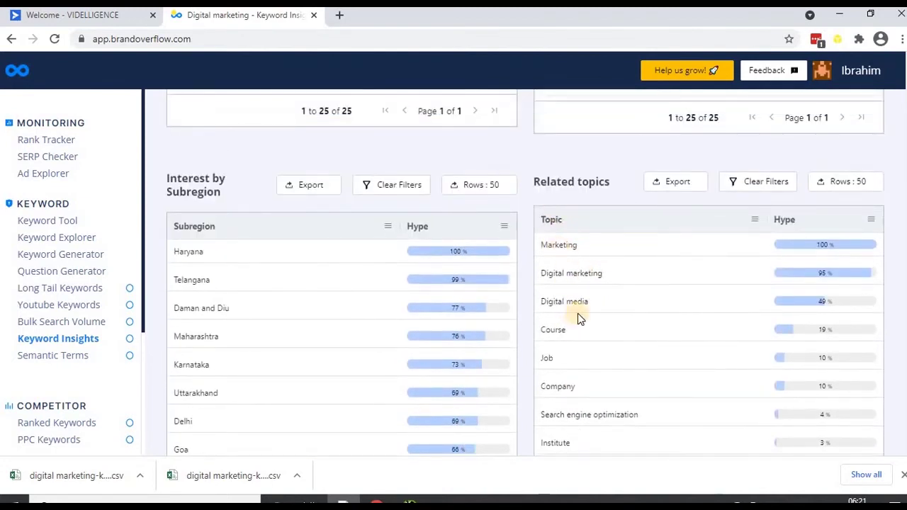
pyautogui.scroll(-2, 579, 314)
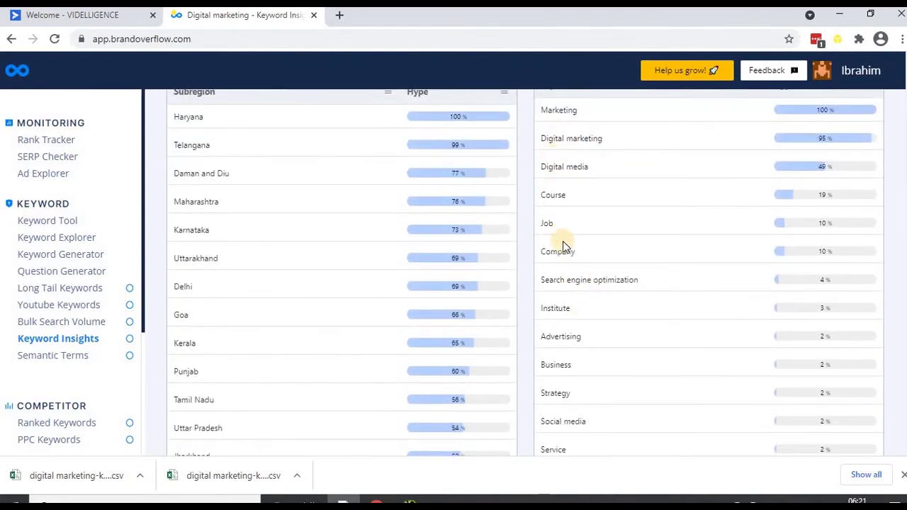
pyautogui.scroll(-3, 552, 161)
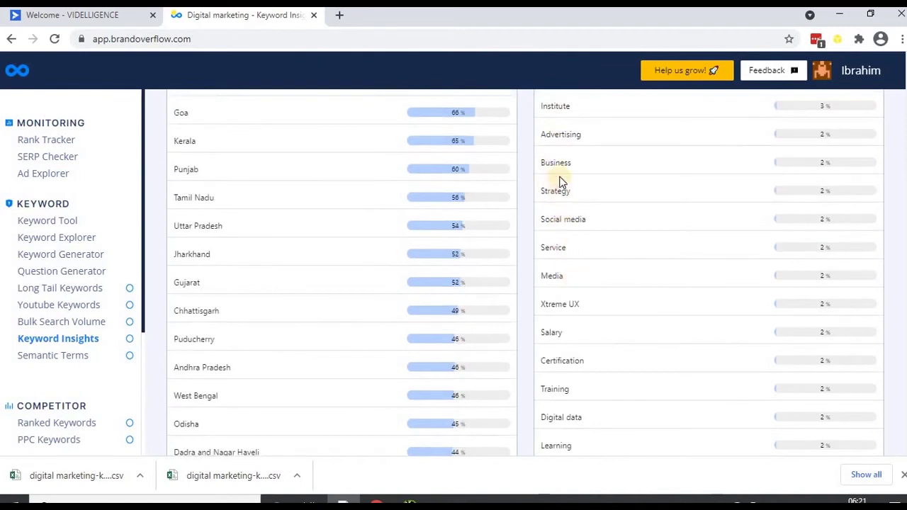
pyautogui.scroll(-2, 564, 213)
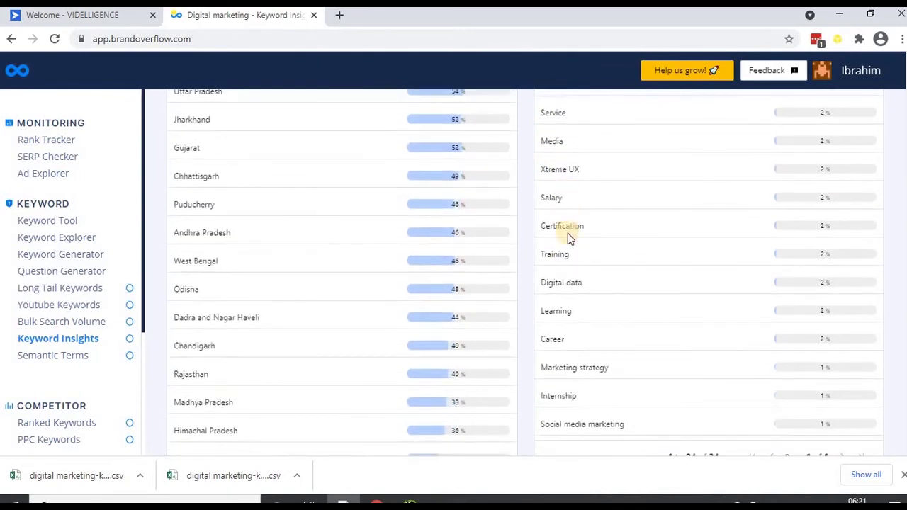
pyautogui.scroll(-2, 552, 325)
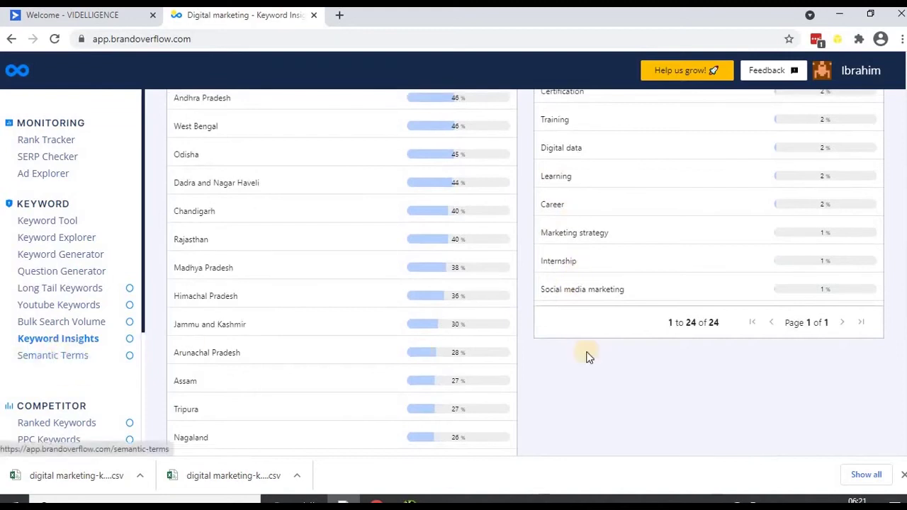
# Open the first Recent News article, the Lancashire Business View piece on digital marketing in 2021 and beyond
pyautogui.scroll(2, 587, 356)
pyautogui.scroll(15, 587, 357)
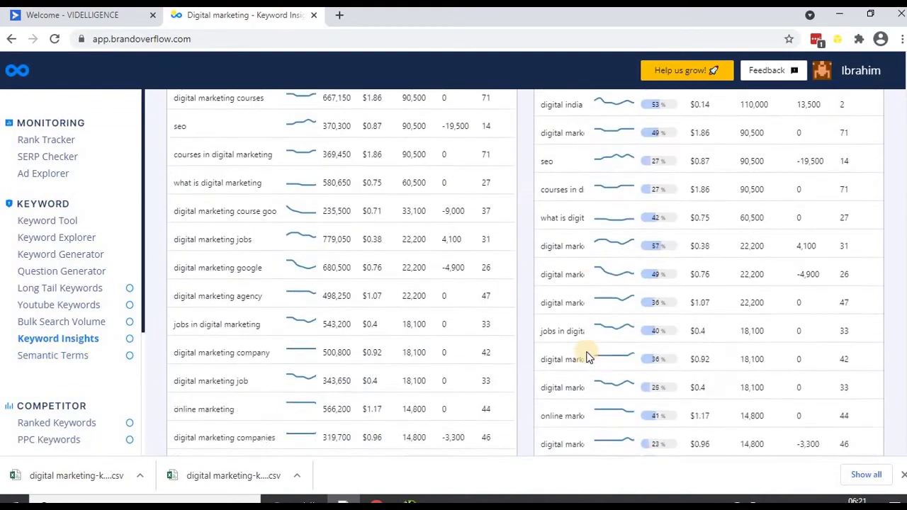
pyautogui.scroll(10, 587, 357)
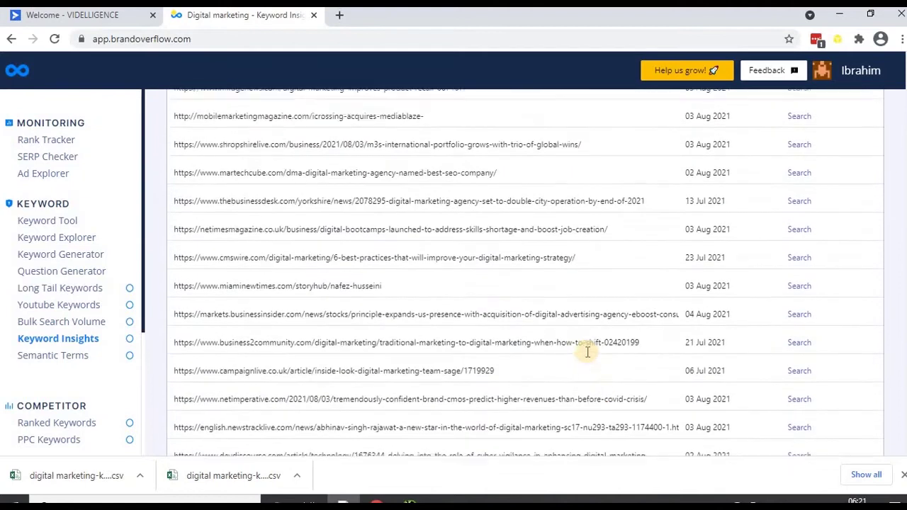
pyautogui.scroll(5, 588, 351)
pyautogui.scroll(-2, 588, 352)
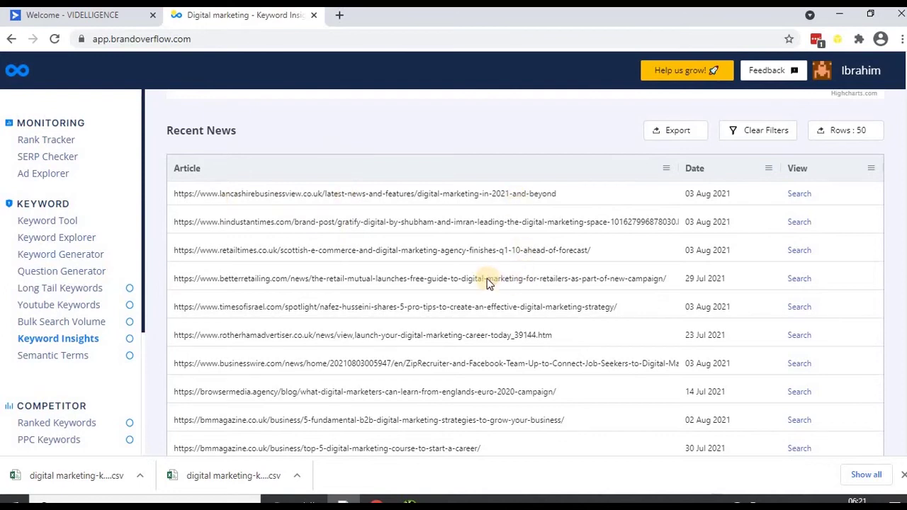
pyautogui.click(806, 198)
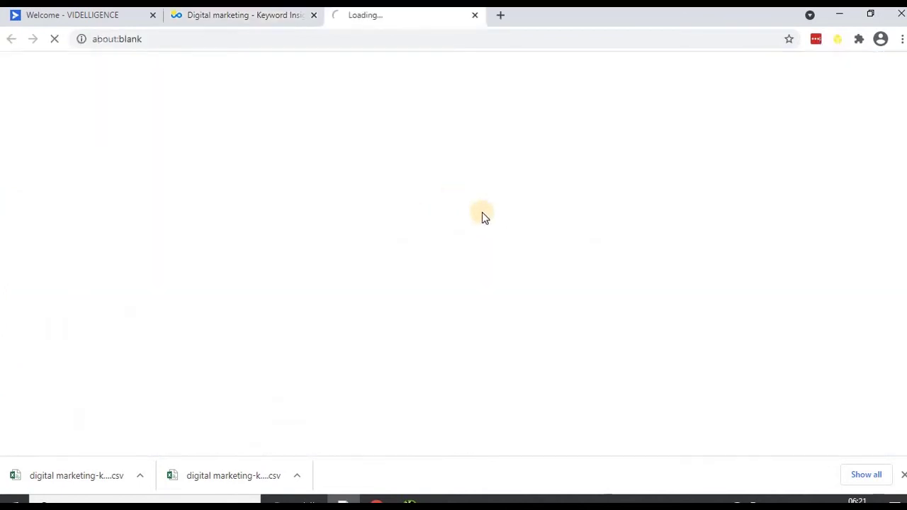
# Return to BrandOverflow and generate a Semantic Terms report for "digital marketing" in India in English
pyautogui.click(237, 20)
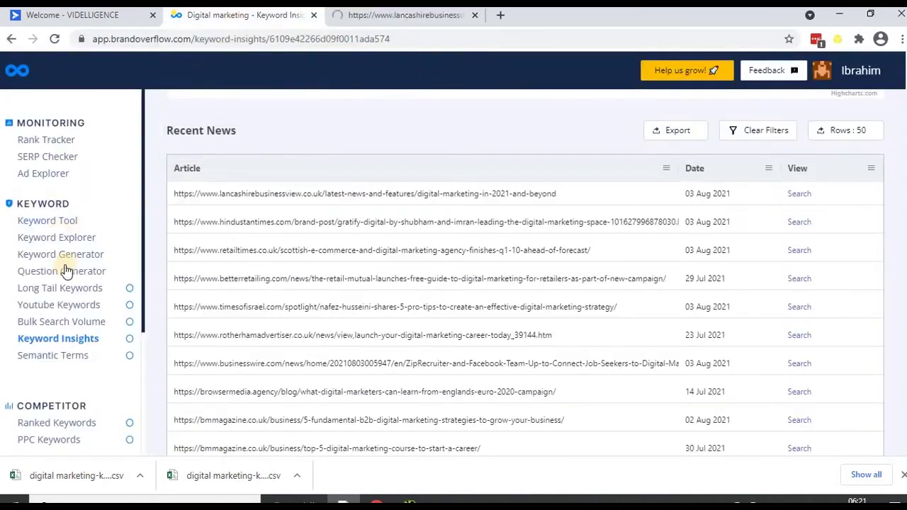
pyautogui.click(51, 358)
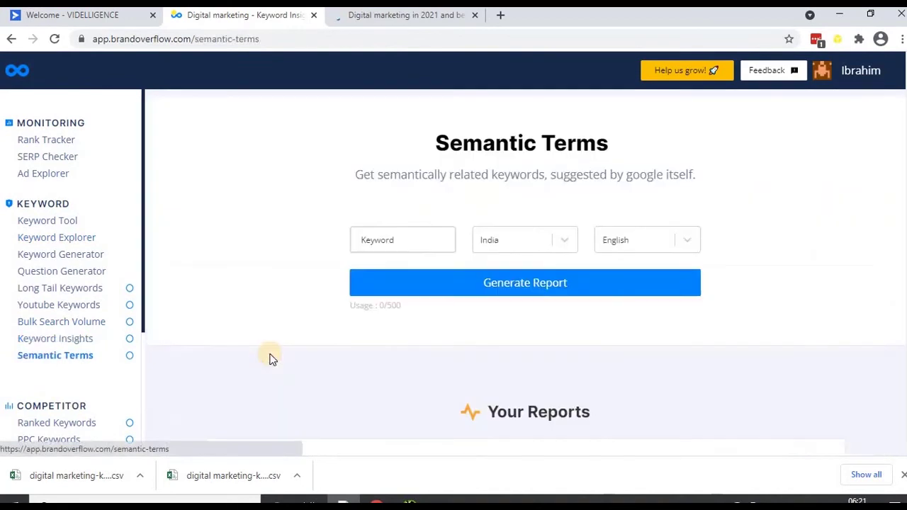
pyautogui.click(377, 237)
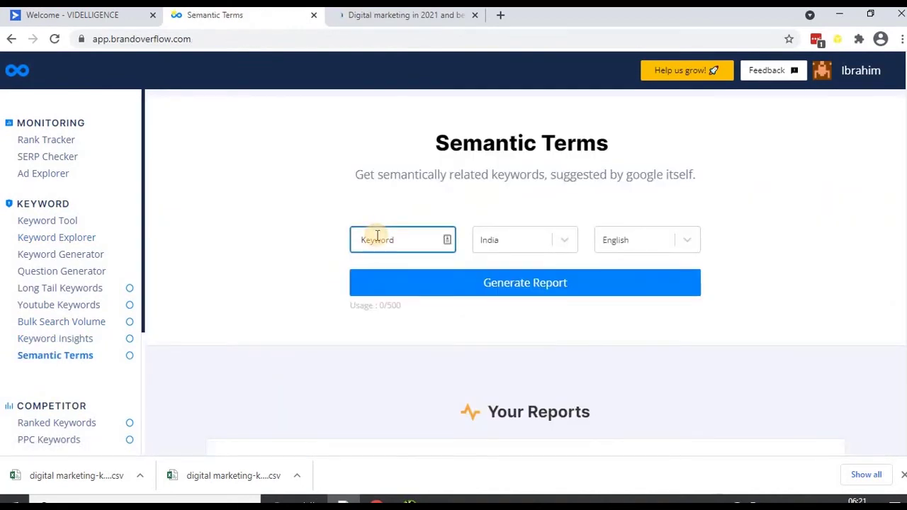
pyautogui.write('digital marketing')
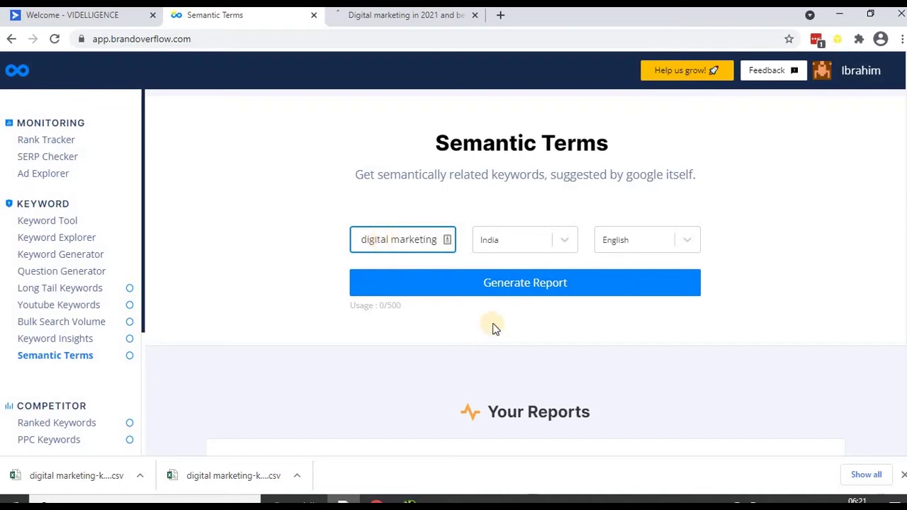
pyautogui.click(522, 283)
# Switch to the opened Lancashire Business View article and read it through to its closing summary
pyautogui.click(381, 20)
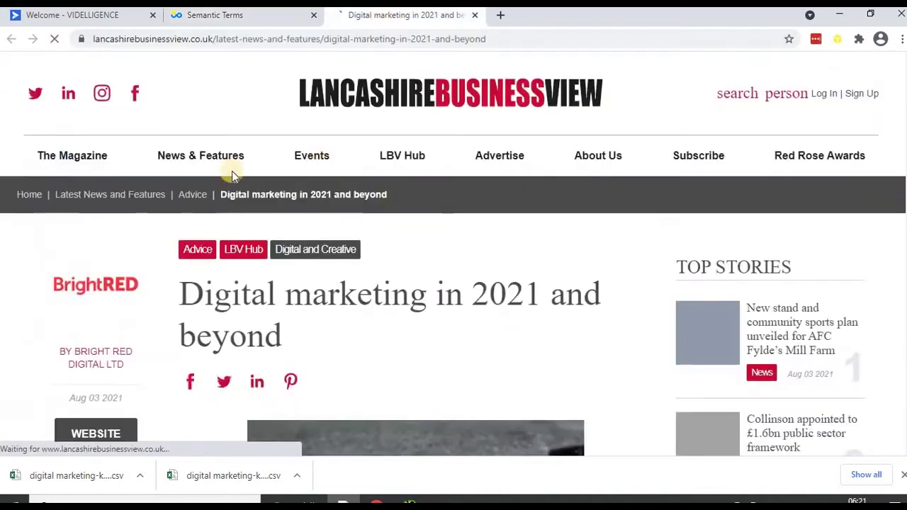
pyautogui.scroll(-6, 361, 258)
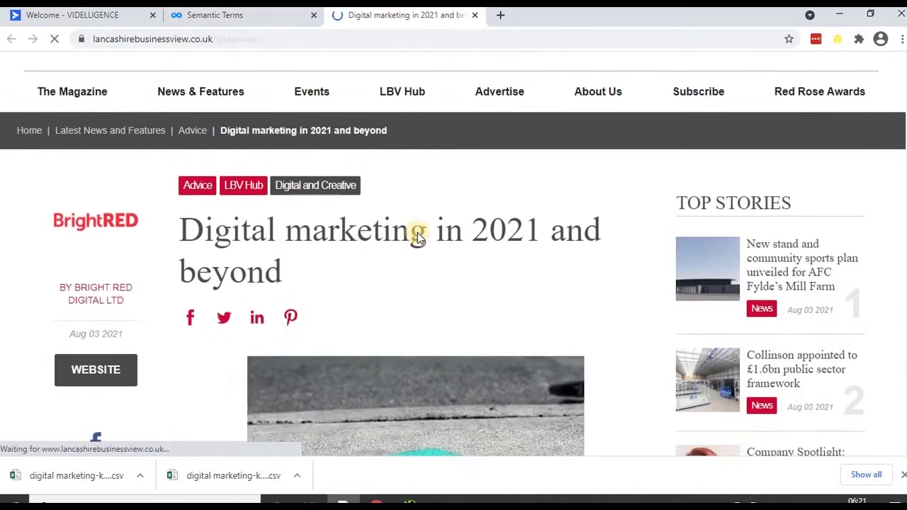
pyautogui.scroll(-15, 264, 336)
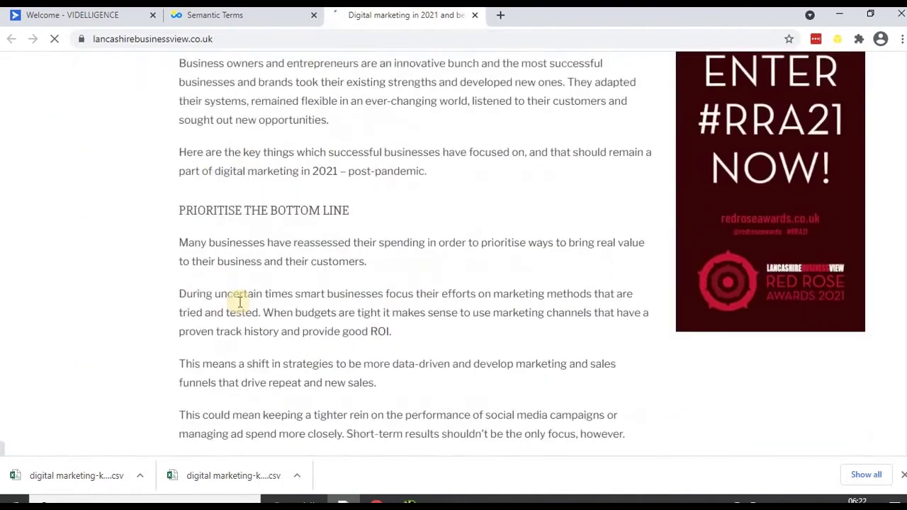
pyautogui.scroll(-20, 263, 335)
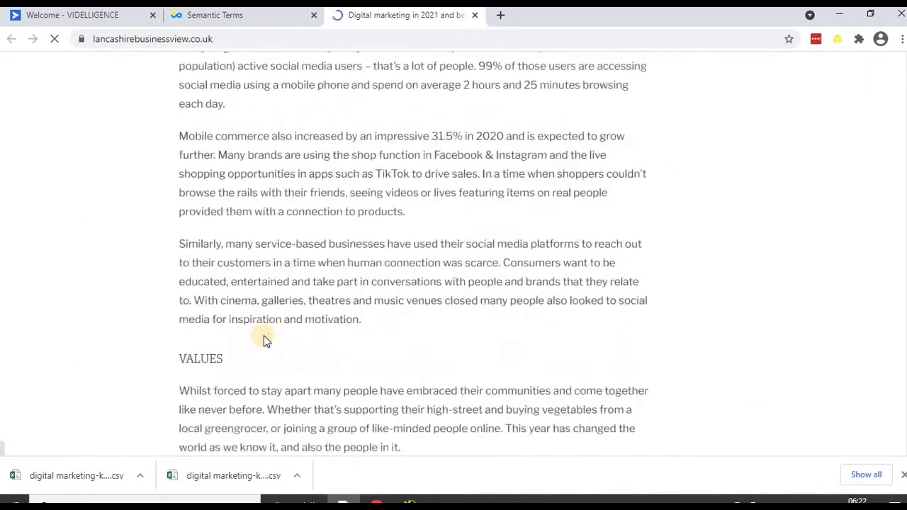
pyautogui.scroll(2, 344, 293)
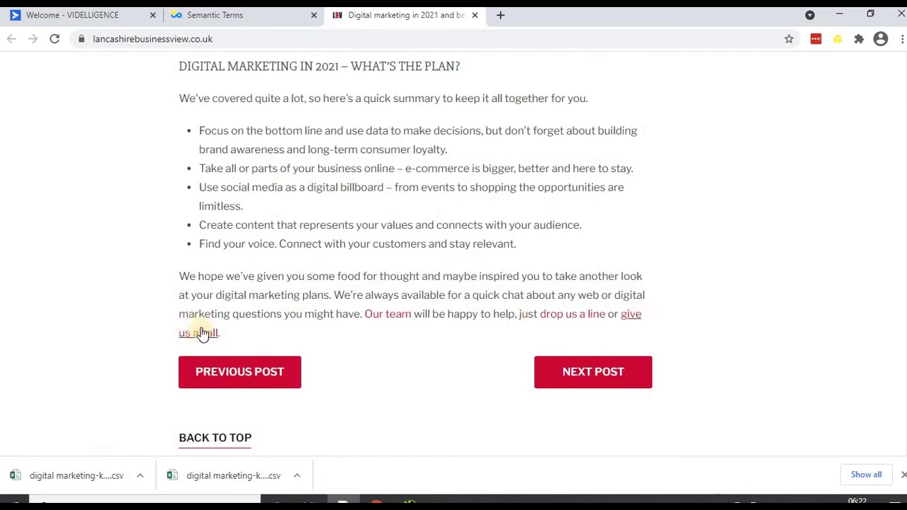
# Highlight the closing paragraph of the Lancashire Business View article, then close the article and return to BrandOverflow's Semantic Terms page
pyautogui.moveTo(179, 276); pyautogui.dragTo(306, 337)
pyautogui.click(369, 325)
pyautogui.click(476, 16)
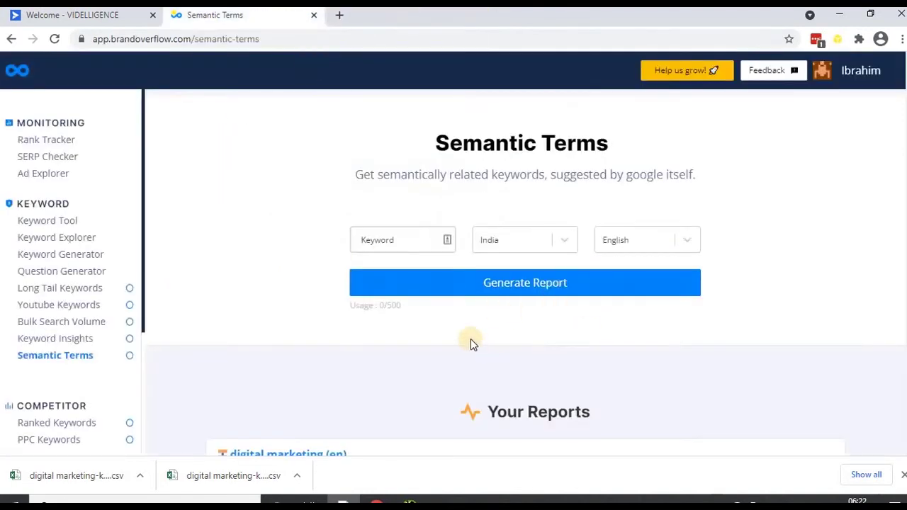
# Open the generated Semantic Terms report for "digital marketing" from the list of reports
pyautogui.scroll(-3, 471, 344)
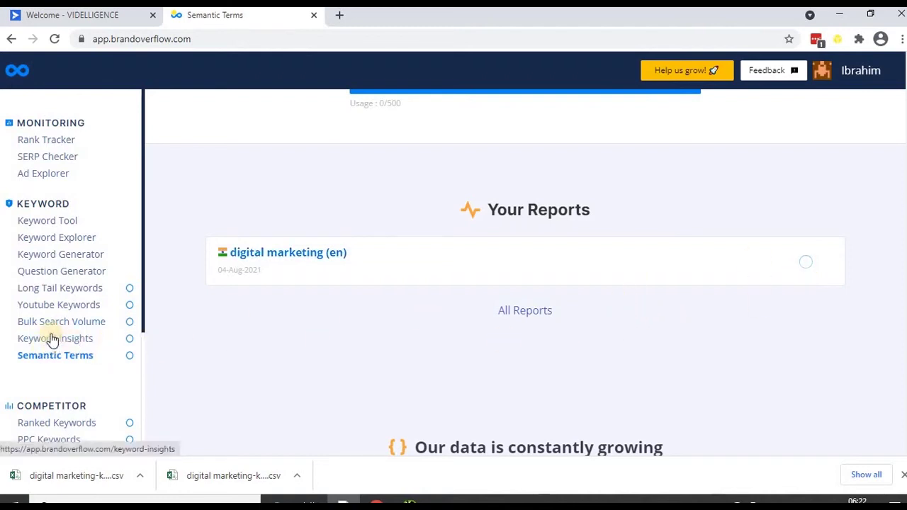
pyautogui.scroll(-3, 51, 336)
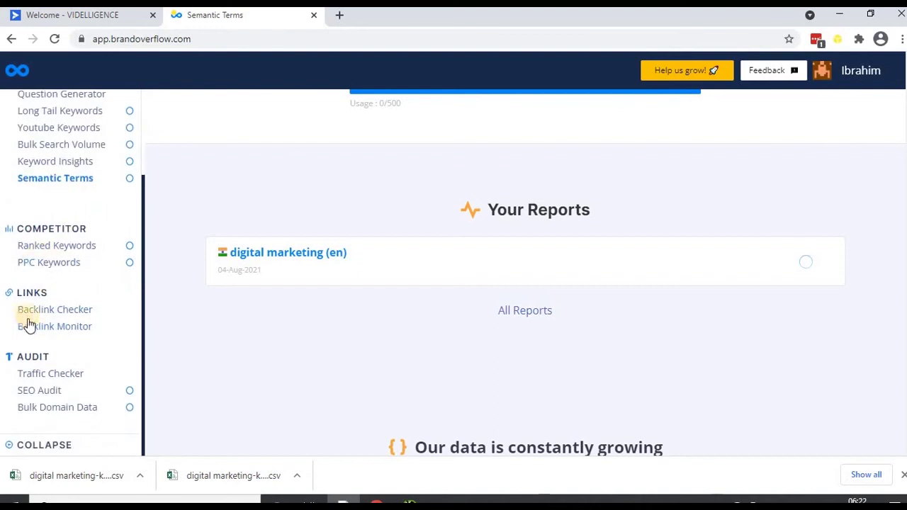
pyautogui.scroll(-2, 42, 418)
pyautogui.scroll(3, 478, 372)
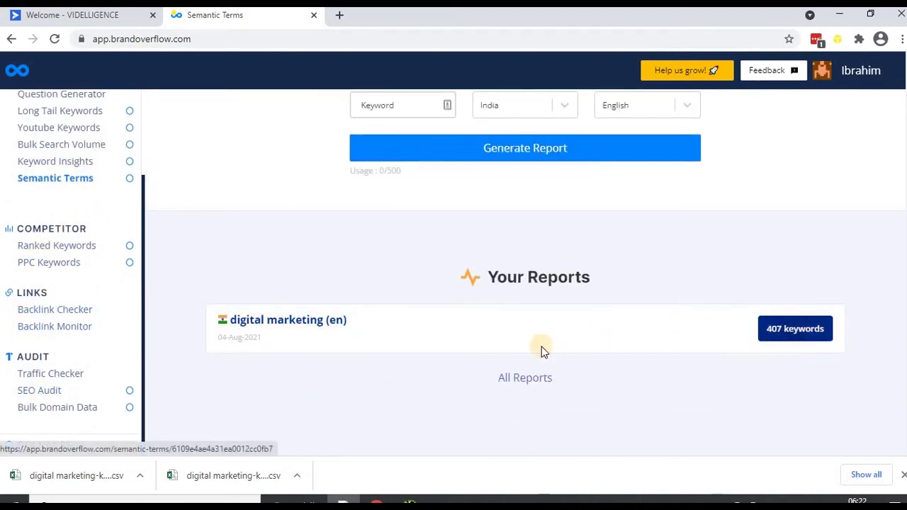
pyautogui.click(504, 350)
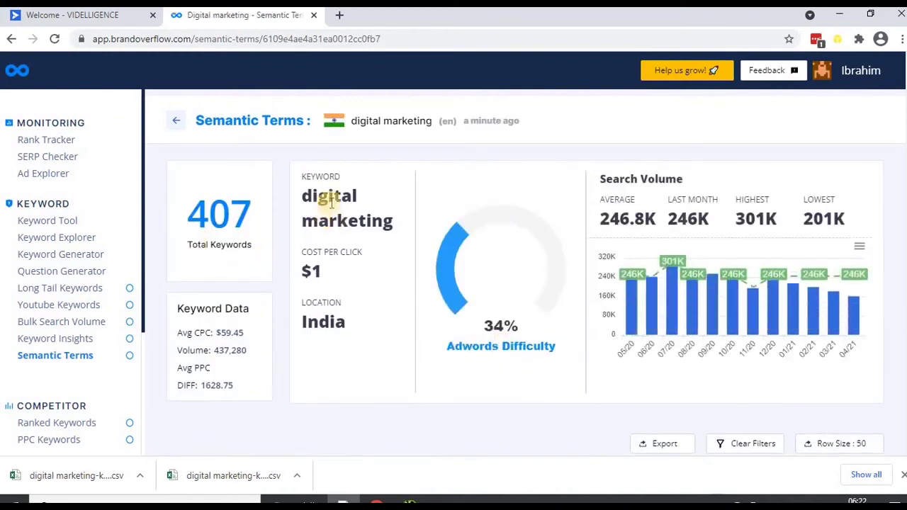
# Review the report's keyword table with similarity, volume and CPC, and export all the semantic keywords as CSV
pyautogui.scroll(-5, 376, 344)
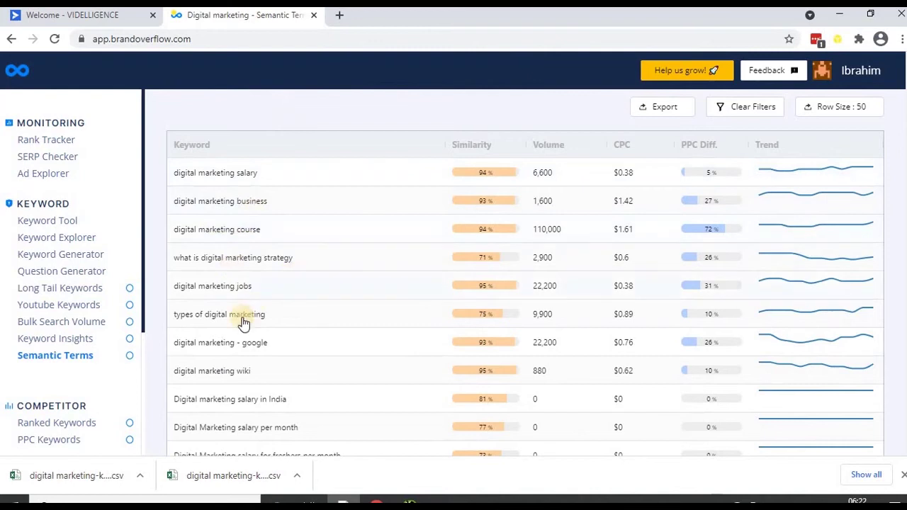
pyautogui.scroll(-3, 340, 345)
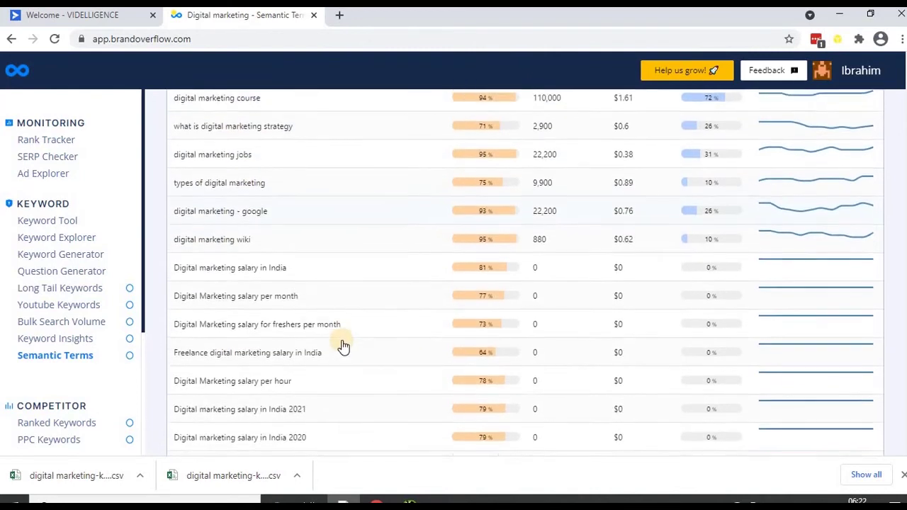
pyautogui.scroll(-10, 343, 346)
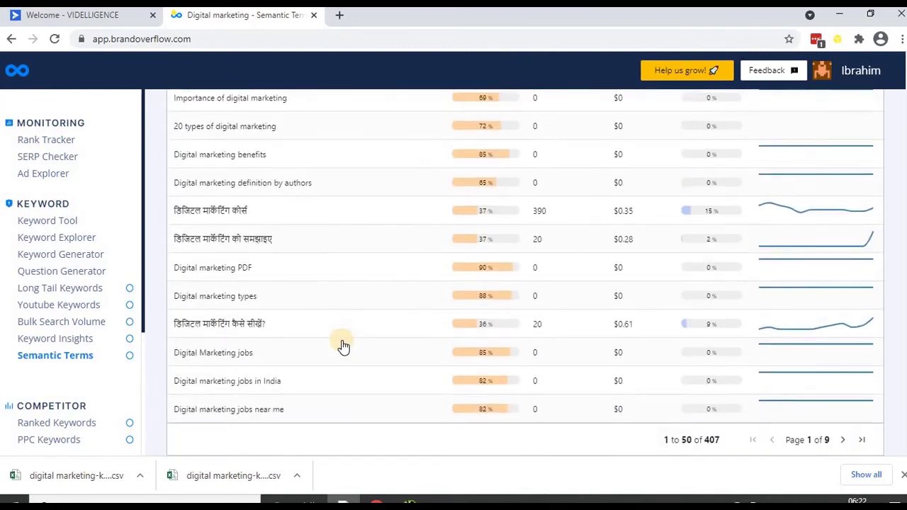
pyautogui.scroll(15, 341, 347)
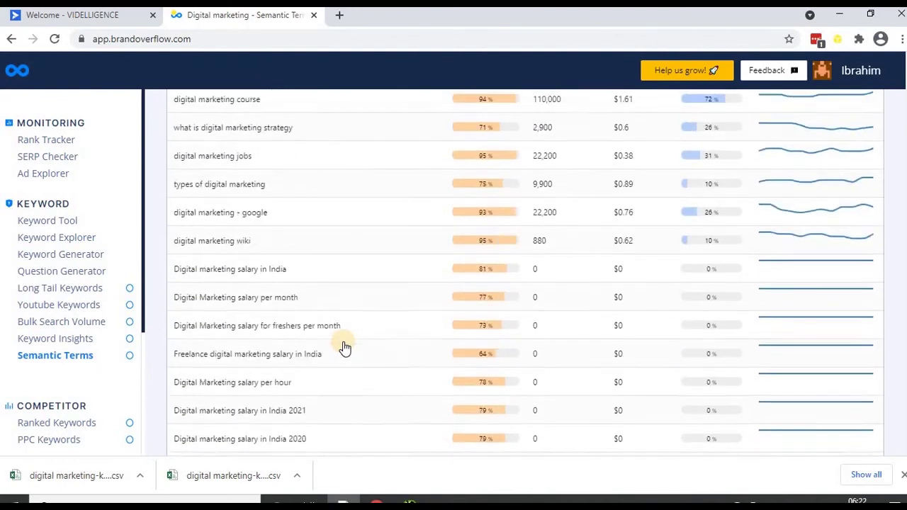
pyautogui.scroll(2, 375, 342)
pyautogui.click(660, 372)
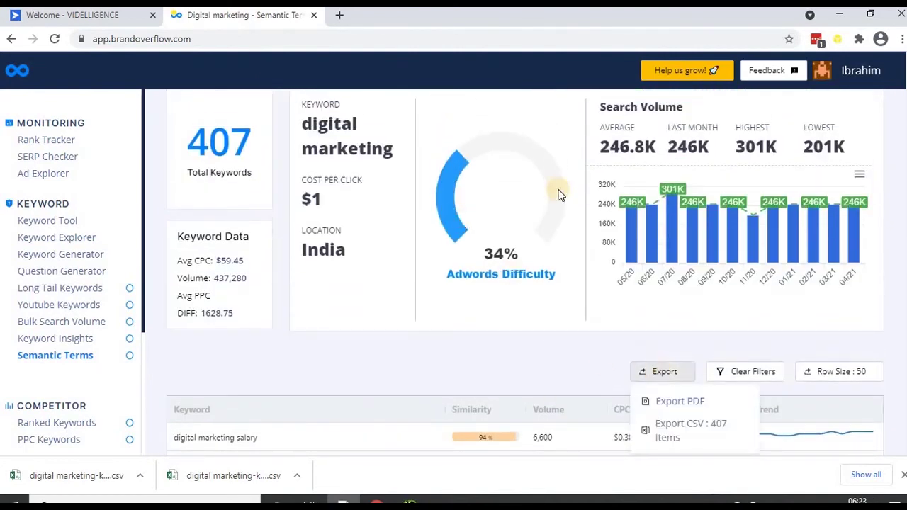
pyautogui.click(655, 424)
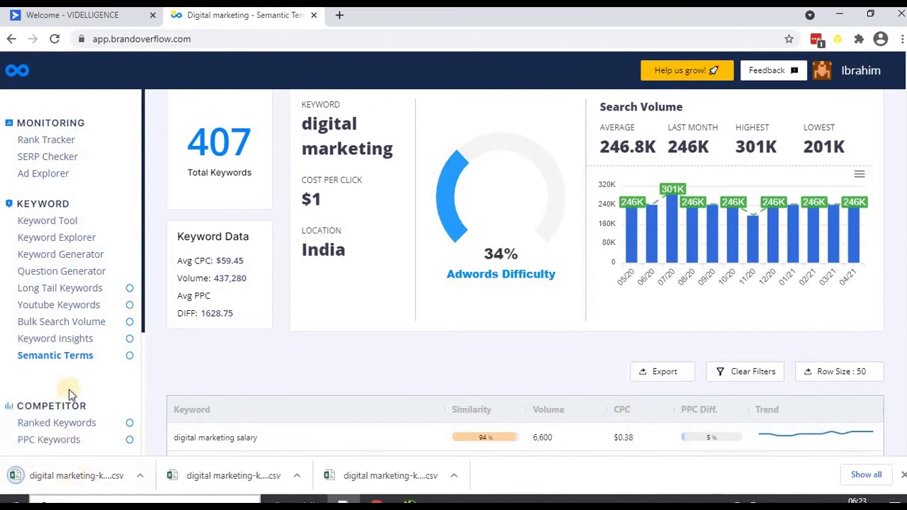
# Open the Ranked Keywords competitor tool and enter avivdigital.in as the domain
pyautogui.scroll(-2, 75, 366)
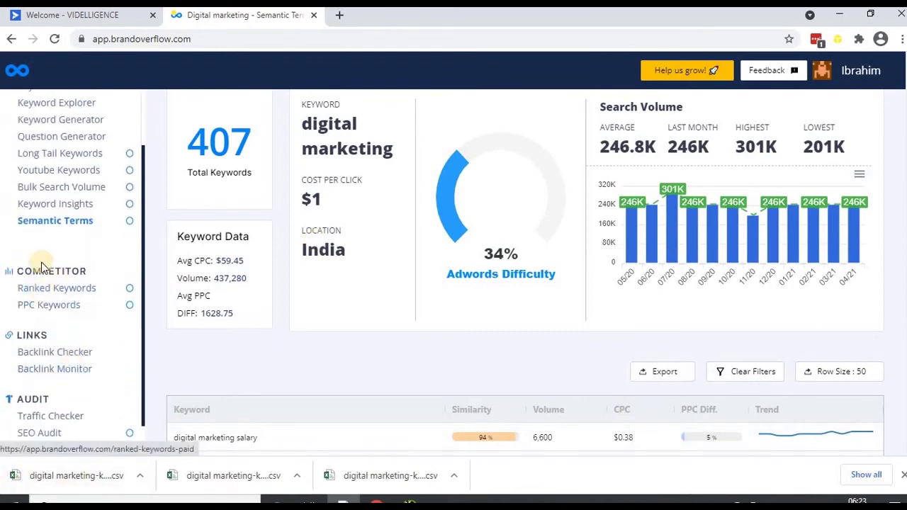
pyautogui.click(62, 294)
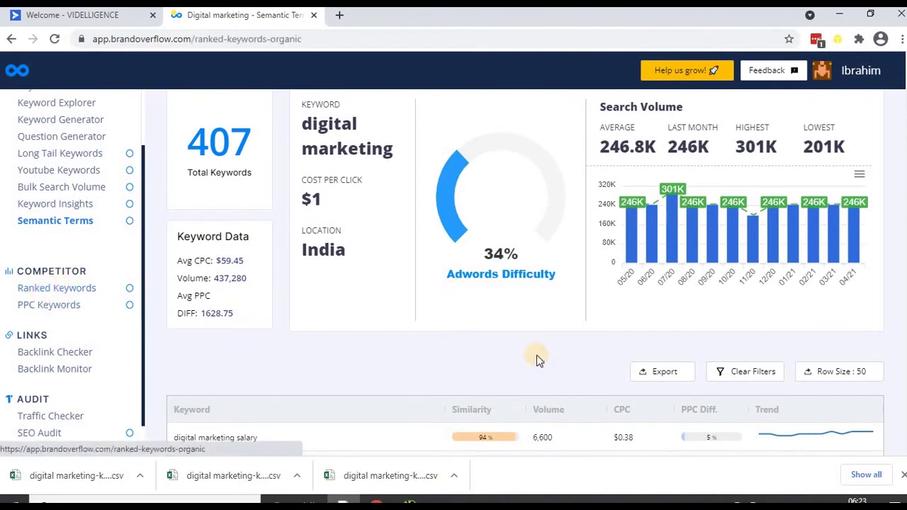
pyautogui.click(460, 261)
pyautogui.click(460, 262)
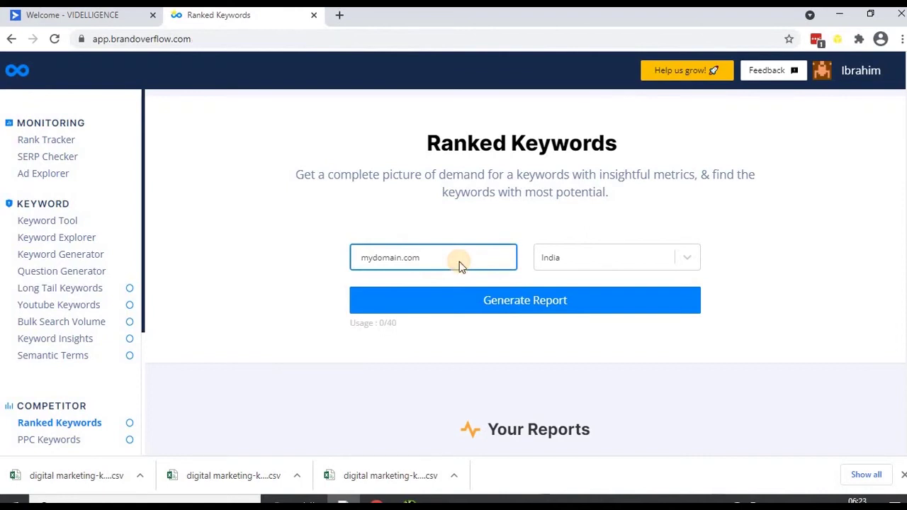
pyautogui.write('avivdigital')
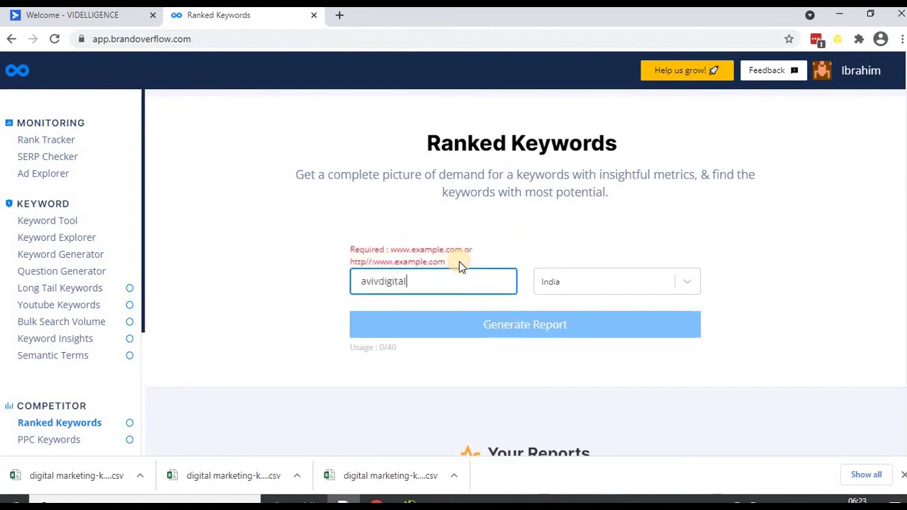
pyautogui.write('.in')
pyautogui.click(364, 281)
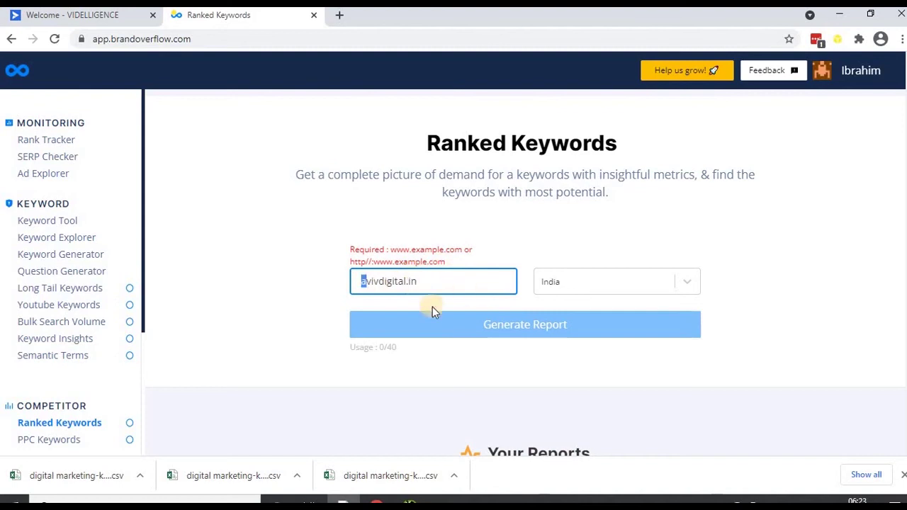
pyautogui.moveTo(359, 282); pyautogui.dragTo(368, 307)
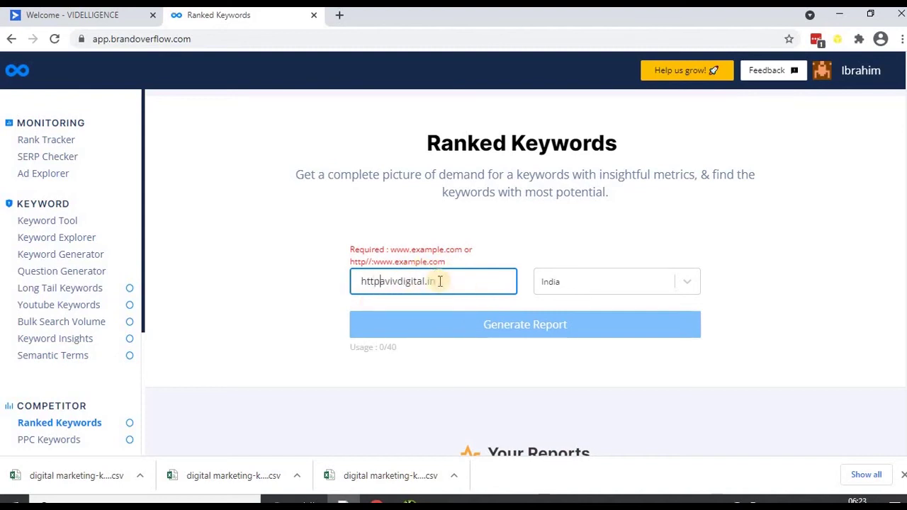
pyautogui.write('https://')
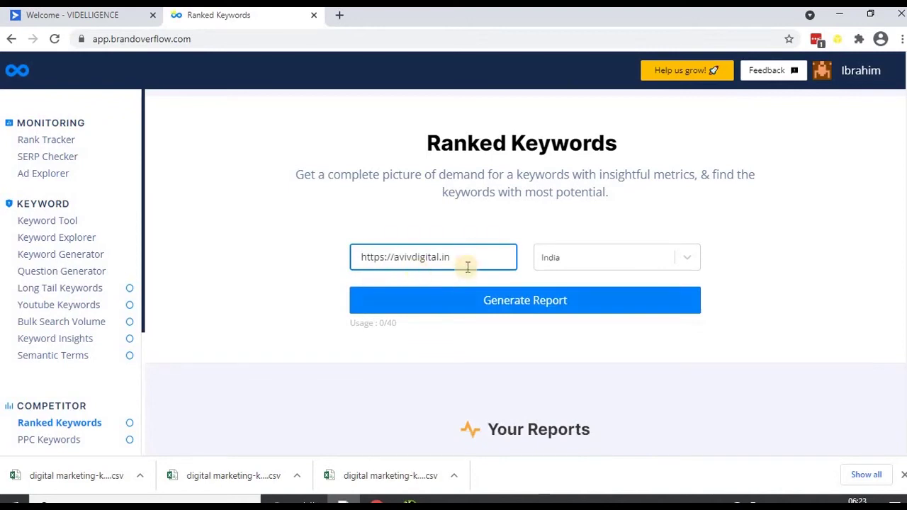
pyautogui.click(545, 300)
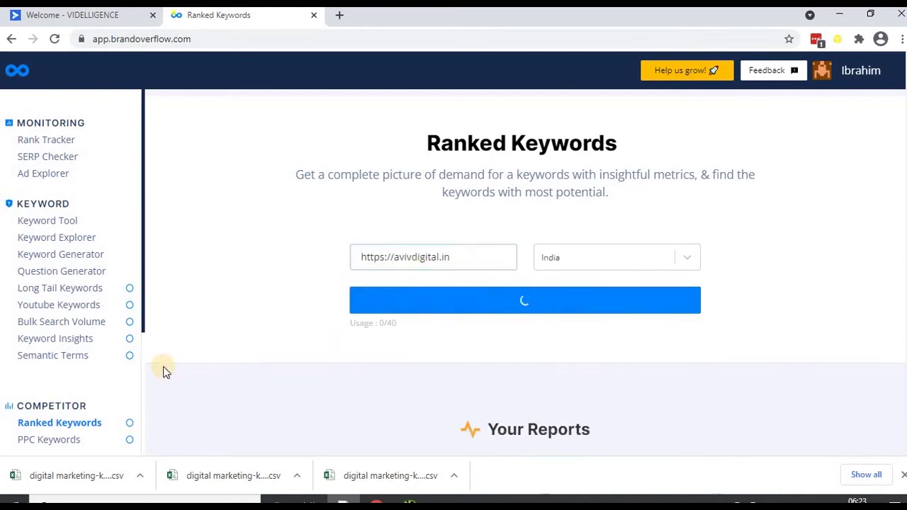
# Wait for the avivdigital.in Ranked Keywords report to finish and open it from the list of reports
pyautogui.scroll(-1, 291, 360)
pyautogui.scroll(-2, 292, 360)
pyautogui.scroll(1, 190, 348)
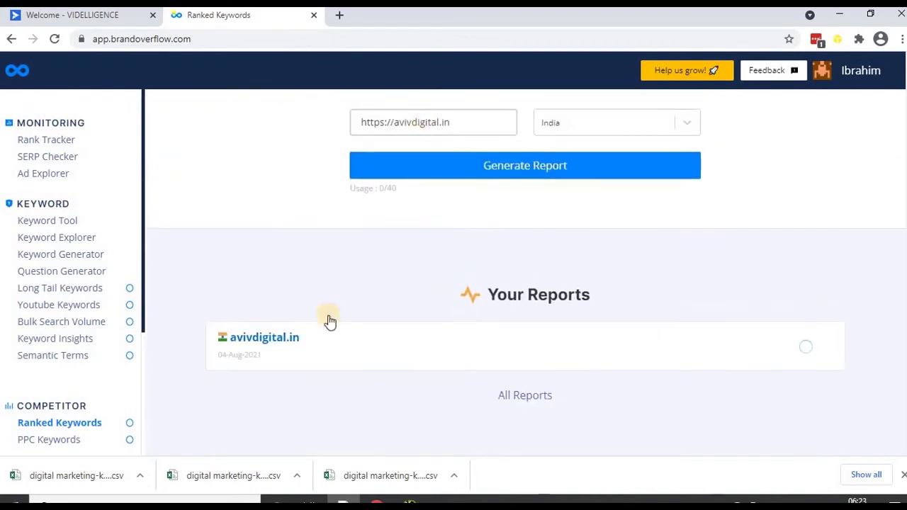
pyautogui.scroll(-1, 265, 310)
pyautogui.scroll(-1, 294, 318)
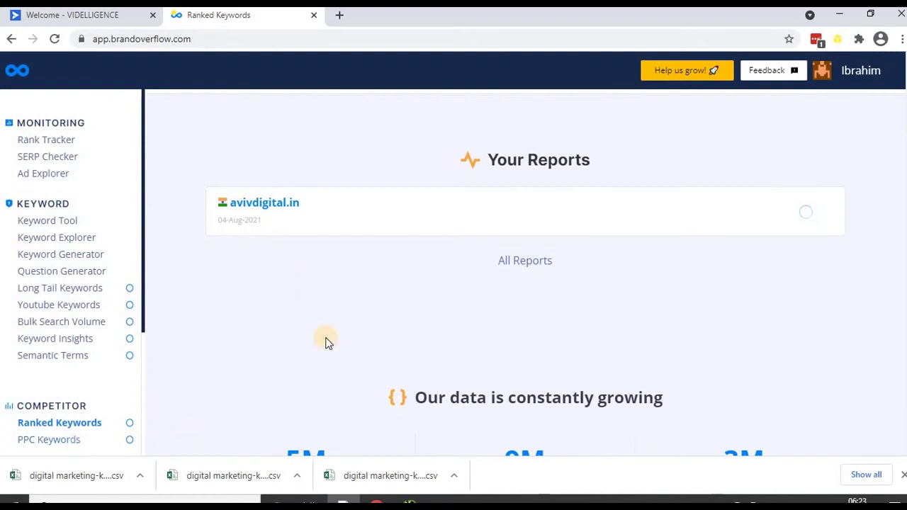
pyautogui.scroll(1, 358, 362)
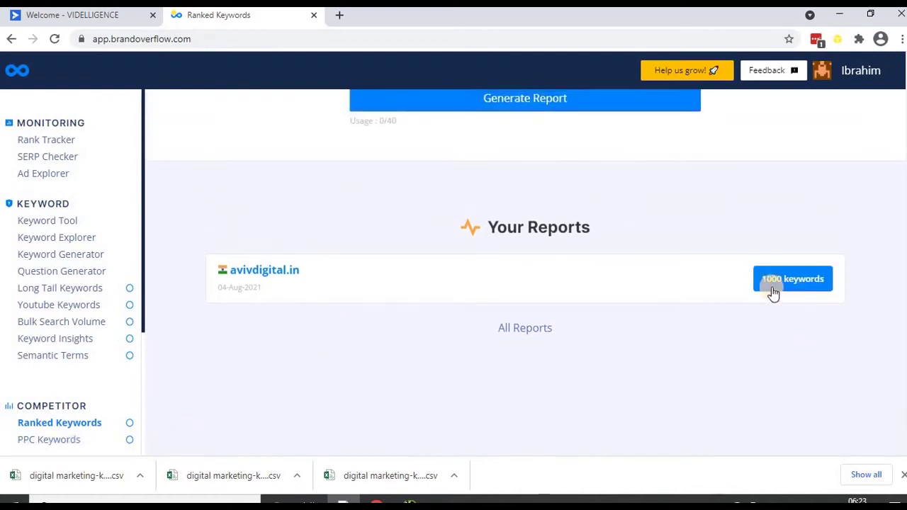
pyautogui.click(556, 335)
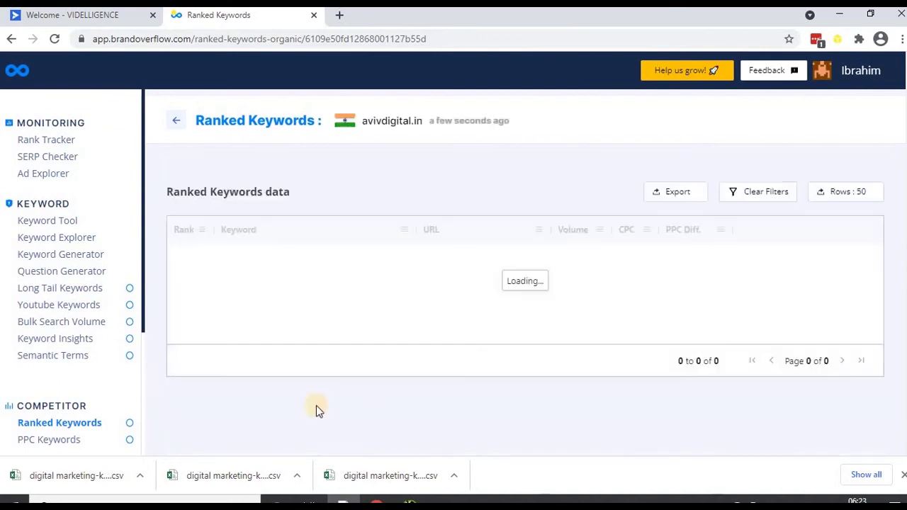
# Review the ranked keywords and their URLs for avivdigital.in and export the full list as CSV
pyautogui.scroll(-3, 307, 358)
pyautogui.scroll(-10, 308, 358)
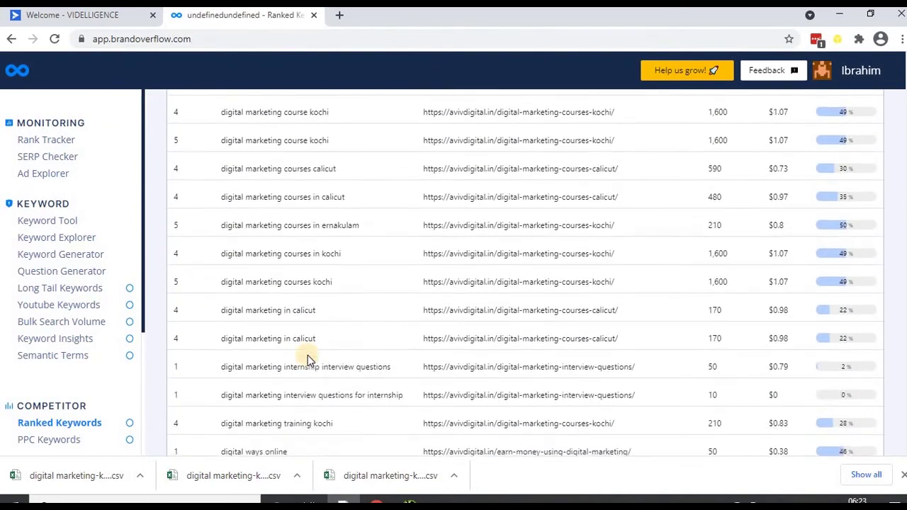
pyautogui.scroll(12, 301, 307)
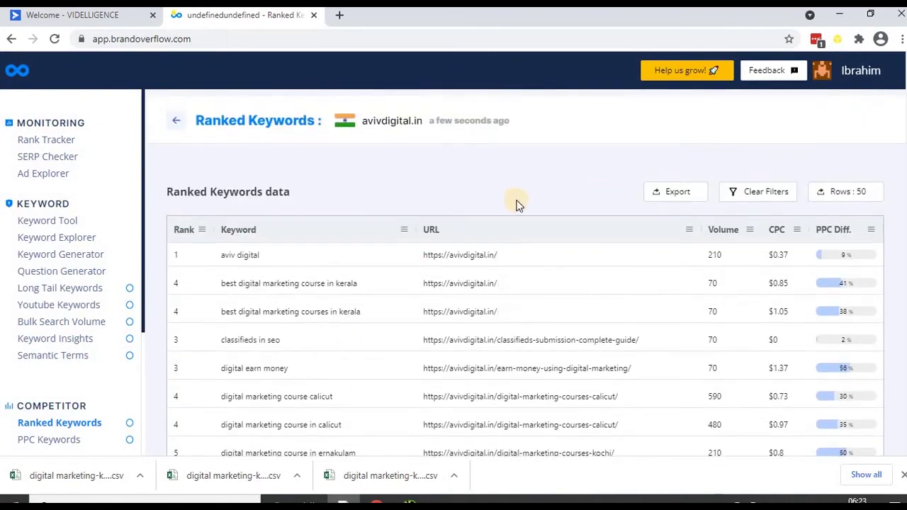
pyautogui.click(679, 197)
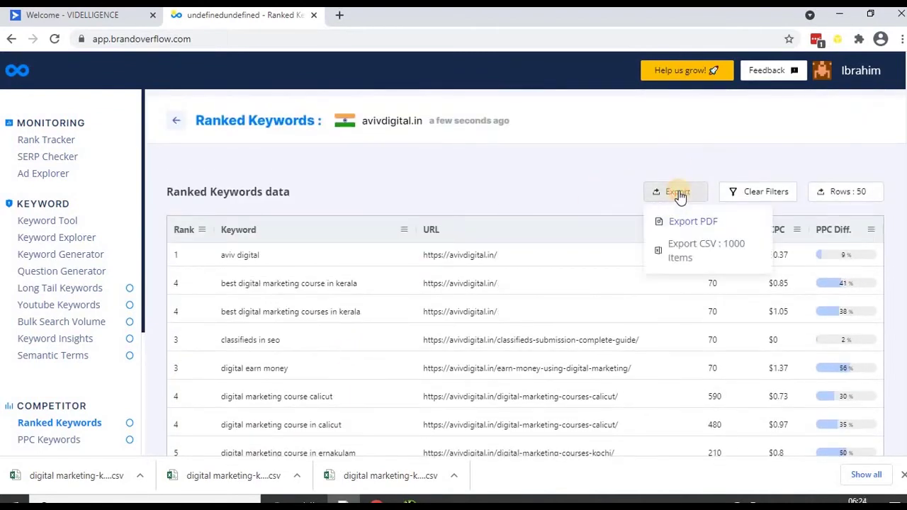
pyautogui.click(685, 252)
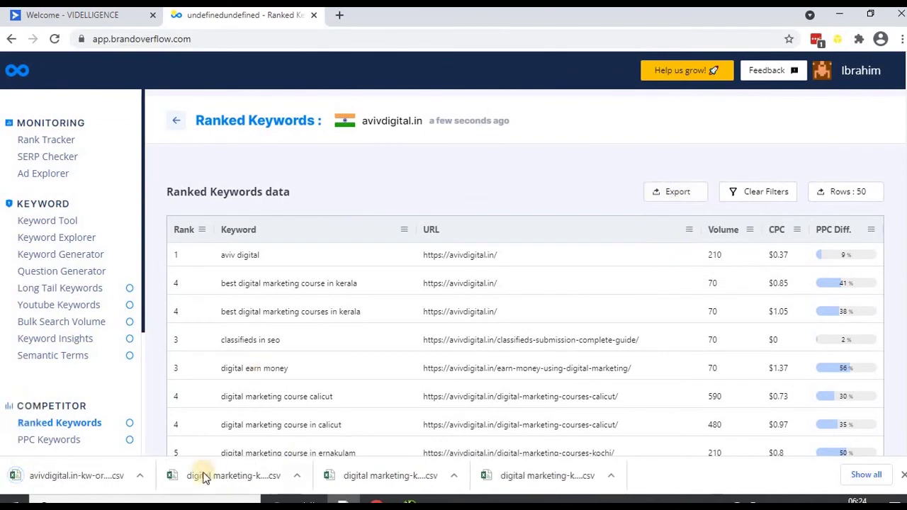
pyautogui.scroll(-2, 67, 427)
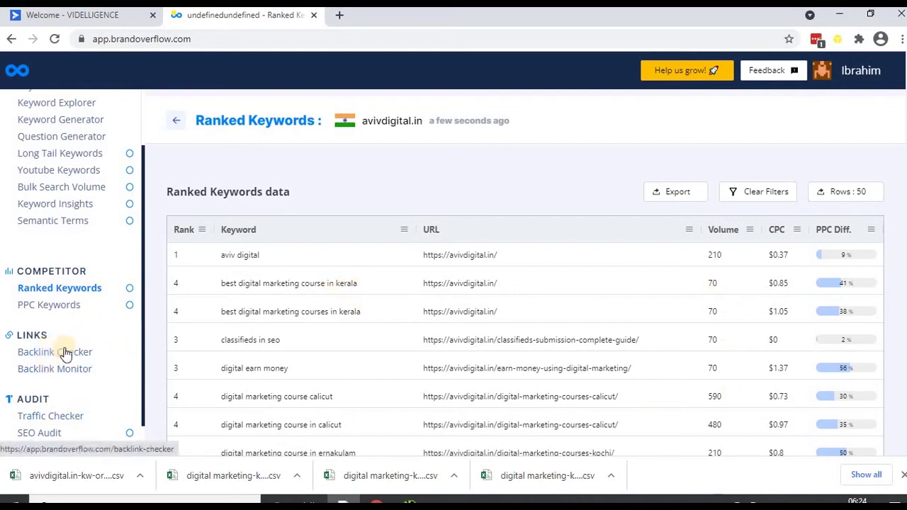
pyautogui.click(58, 313)
pyautogui.click(397, 255)
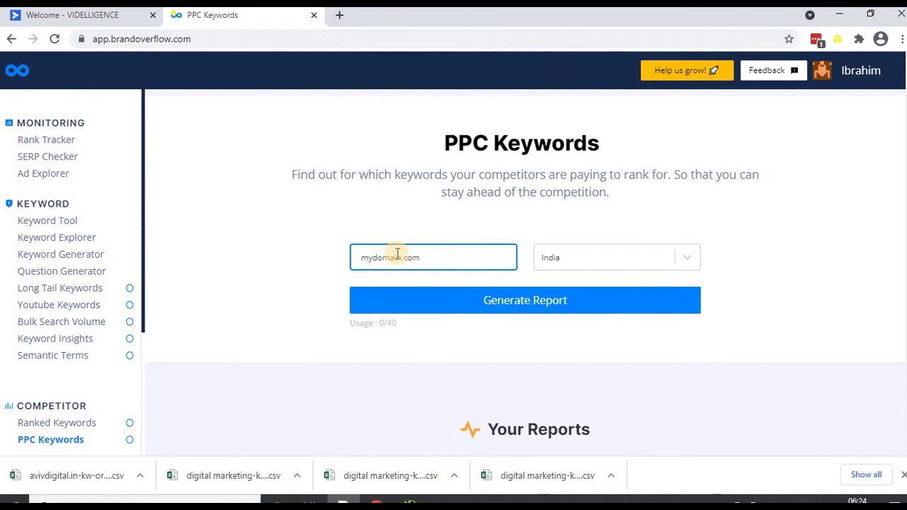
pyautogui.write('up')
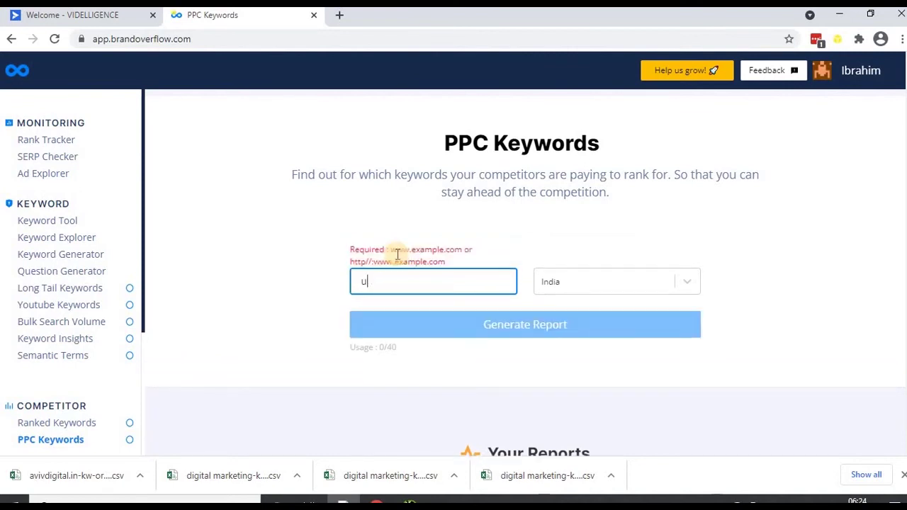
pyautogui.press('BackSpace')
pyautogui.write('https:')
pyautogui.click(397, 254)
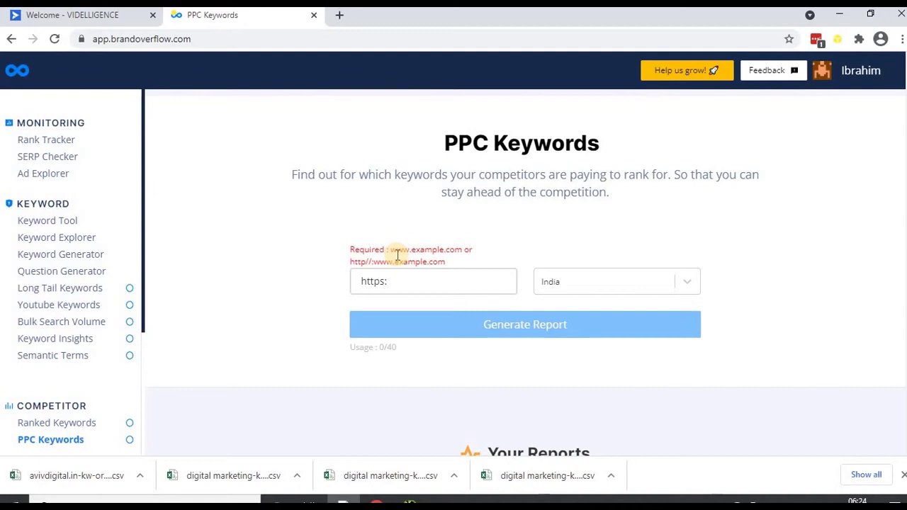
pyautogui.click(395, 281)
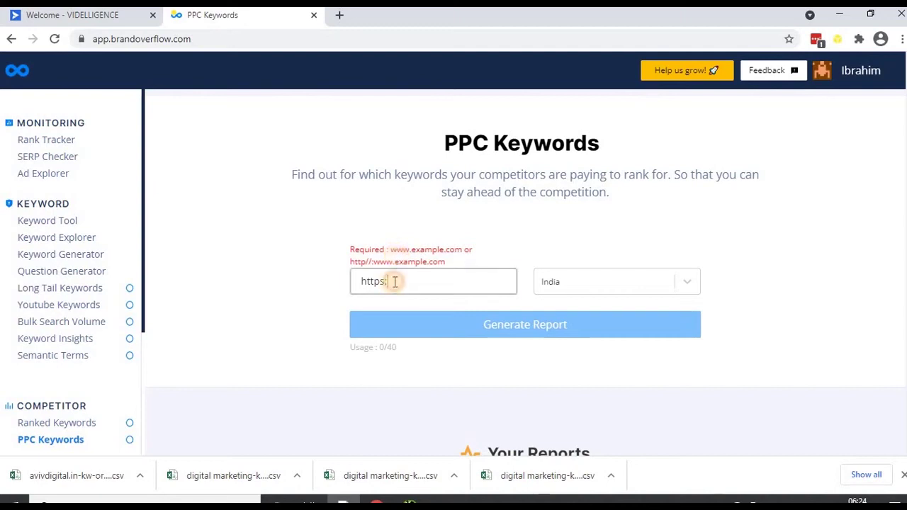
pyautogui.write('//iide.co')
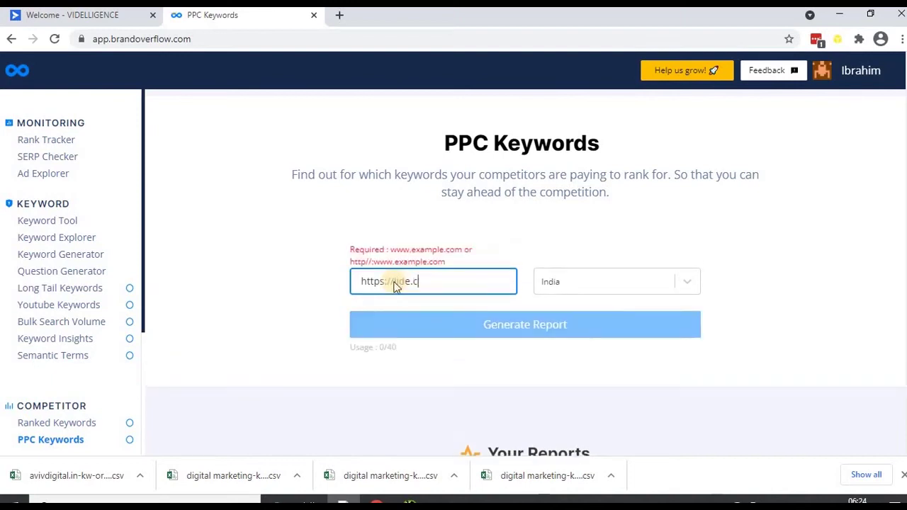
pyautogui.click(478, 300)
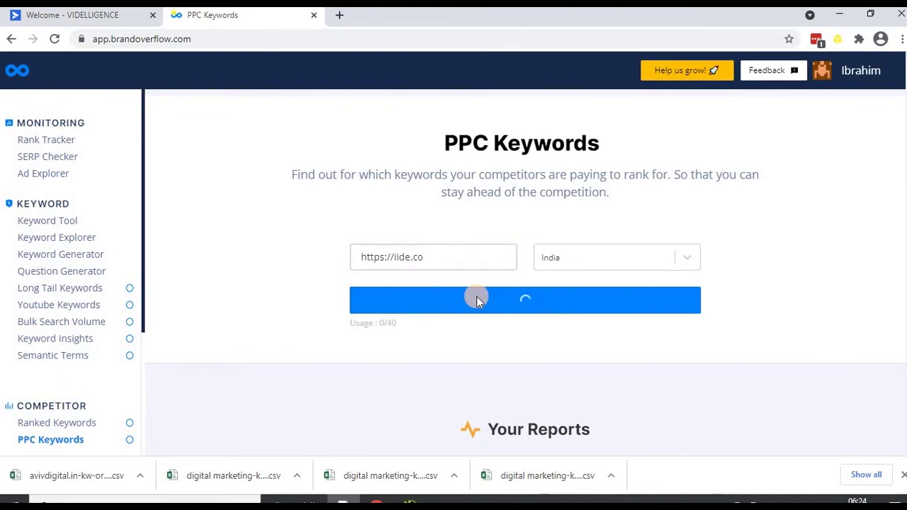
pyautogui.scroll(-4, 422, 394)
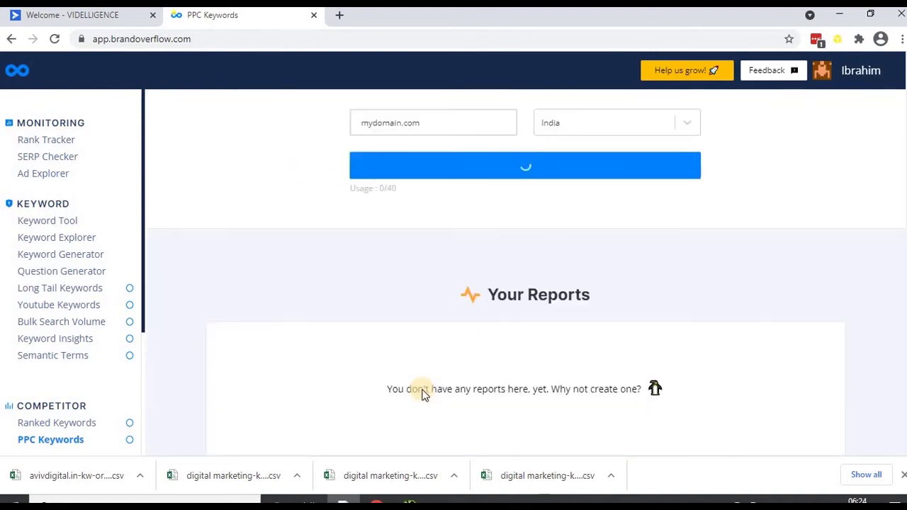
# Close the browser's downloads bar and open the iide.co PPC Keywords report once it has finished
pyautogui.click(902, 475)
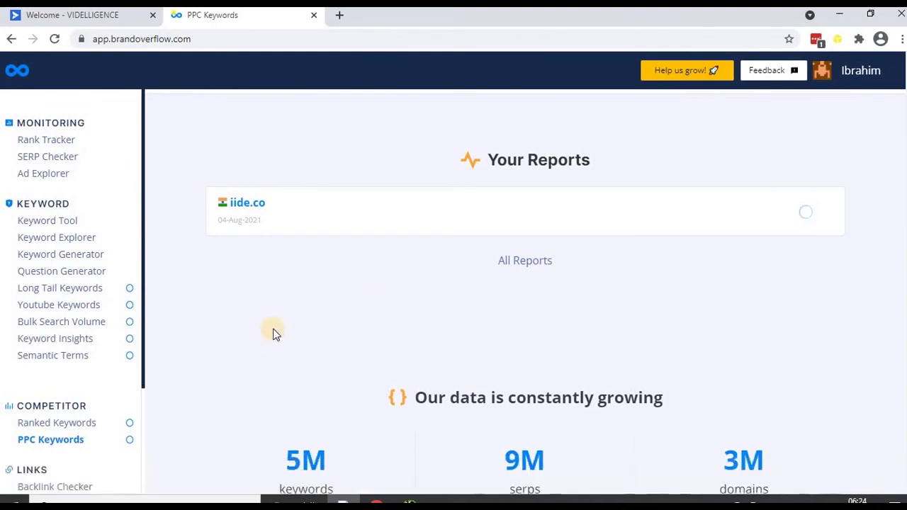
pyautogui.scroll(1, 276, 334)
pyautogui.scroll(-2, 275, 334)
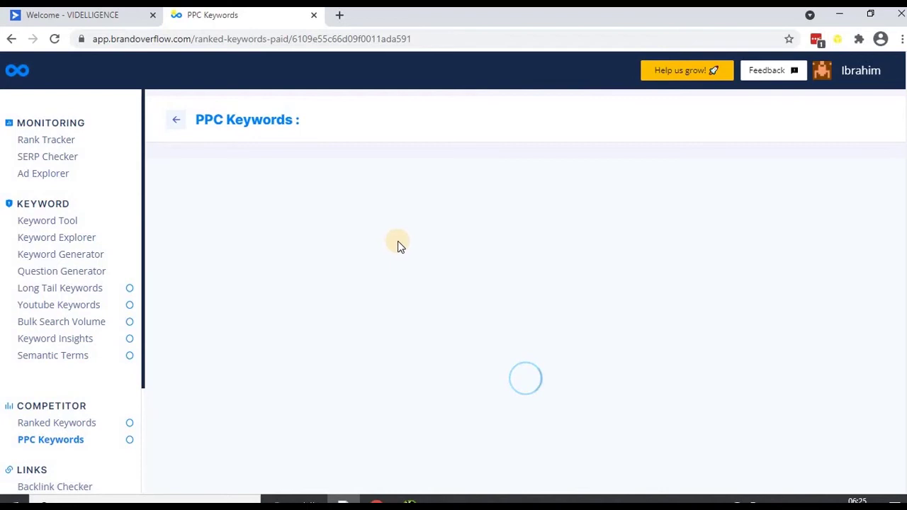
# Review the iide.co ads in Grid View, checking each ad's keyword, landing page, copy and search volume
pyautogui.scroll(-1, 398, 241)
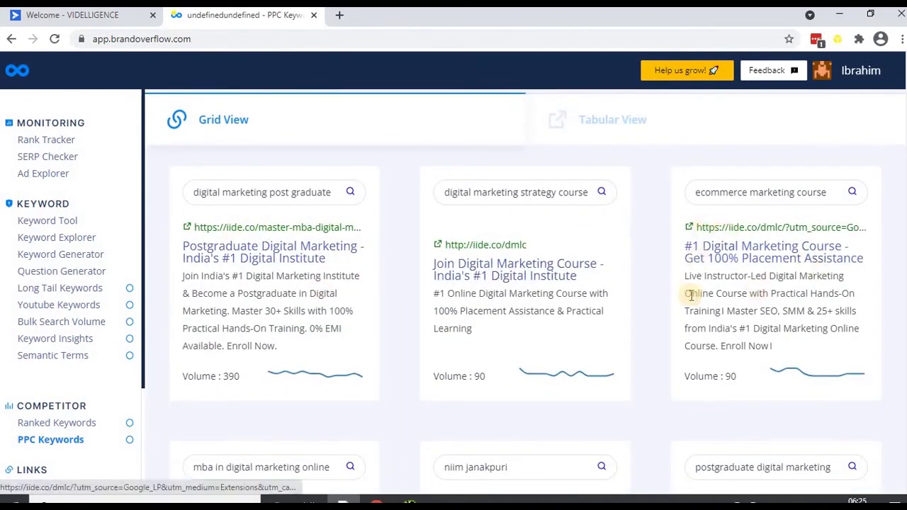
pyautogui.scroll(-5, 674, 312)
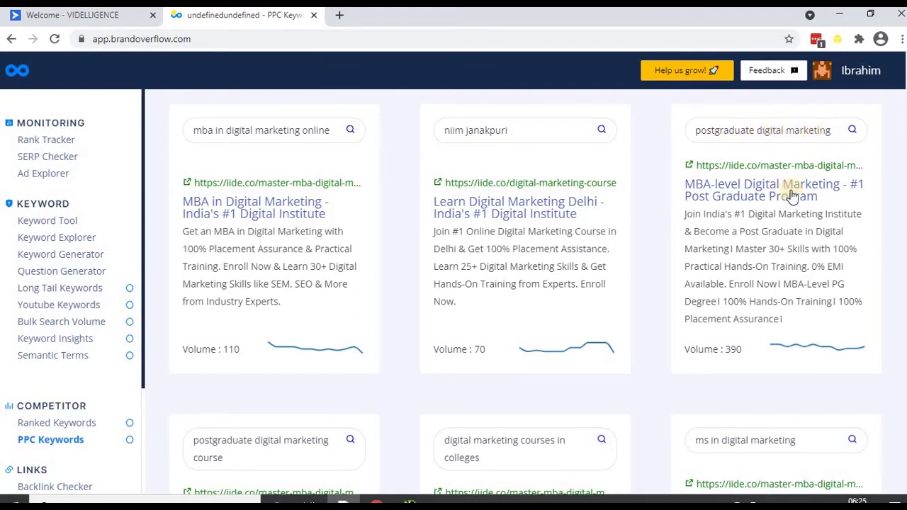
pyautogui.scroll(-3, 696, 270)
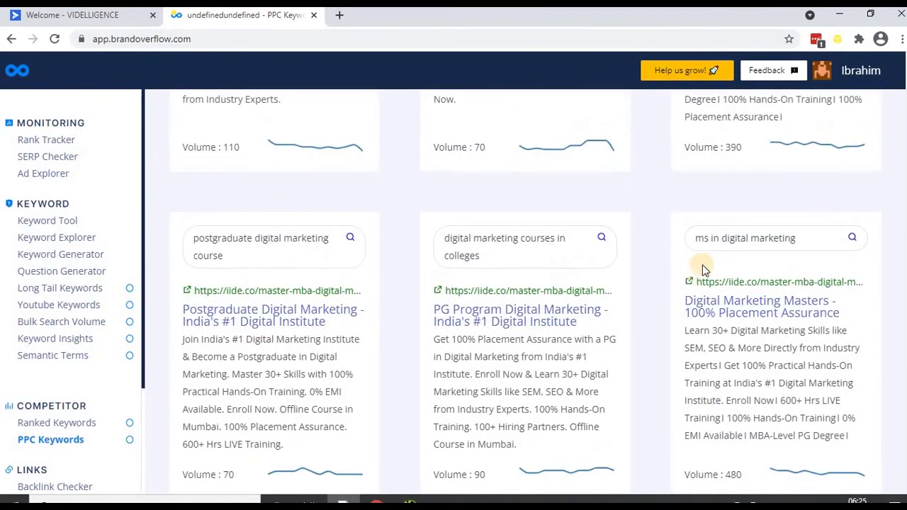
pyautogui.scroll(-1, 772, 336)
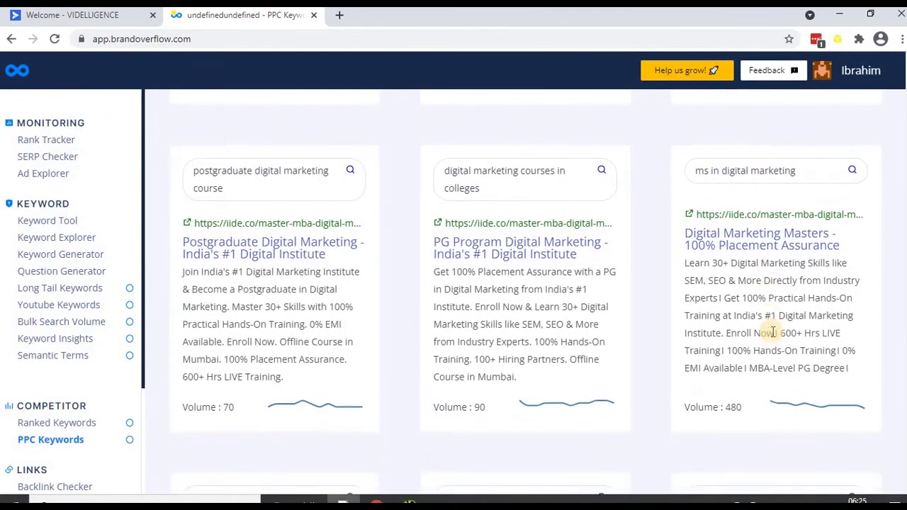
pyautogui.scroll(-6, 773, 333)
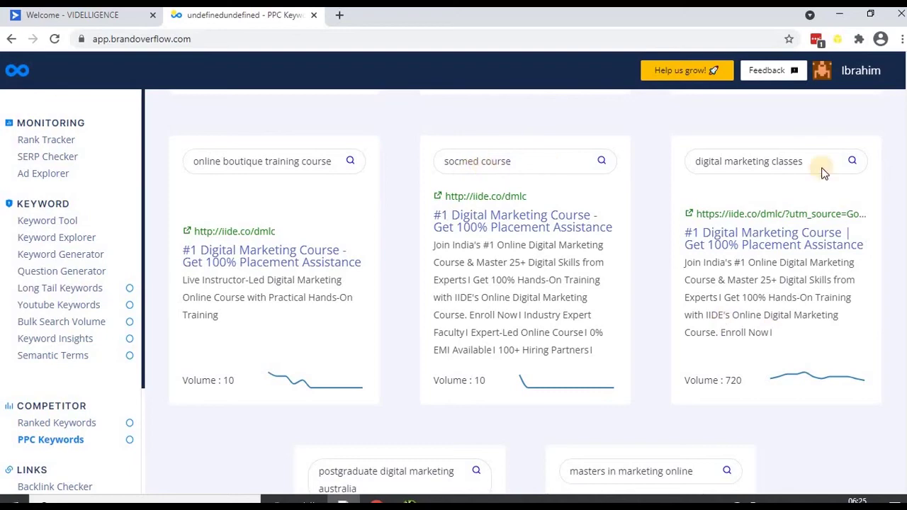
pyautogui.scroll(-3, 709, 287)
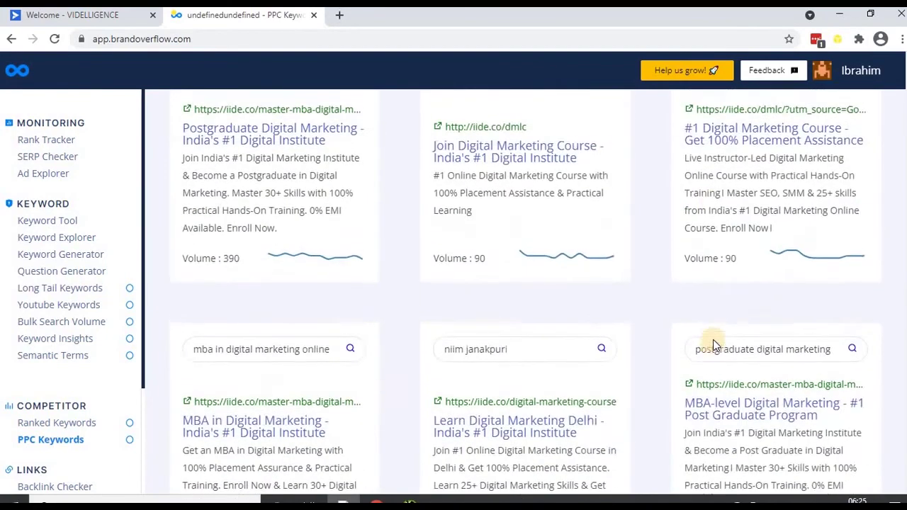
pyautogui.scroll(3, 714, 345)
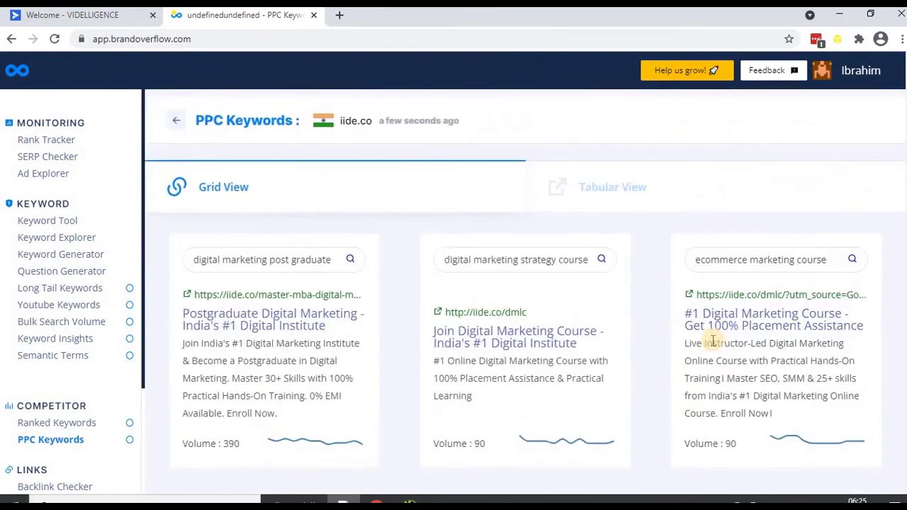
# Switch the iide.co PPC Keywords report to Tabular View and export its keywords as CSV
pyautogui.click(617, 199)
pyautogui.scroll(-1, 409, 273)
pyautogui.scroll(-1, 404, 269)
pyautogui.scroll(3, 312, 234)
pyautogui.scroll(-3, 334, 218)
pyautogui.scroll(3, 334, 220)
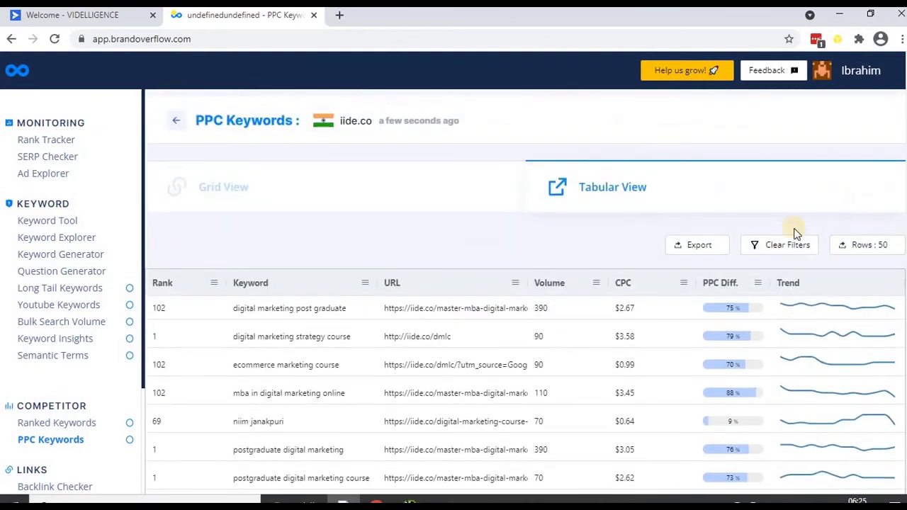
pyautogui.click(695, 247)
pyautogui.click(709, 306)
pyautogui.scroll(-4, 624, 309)
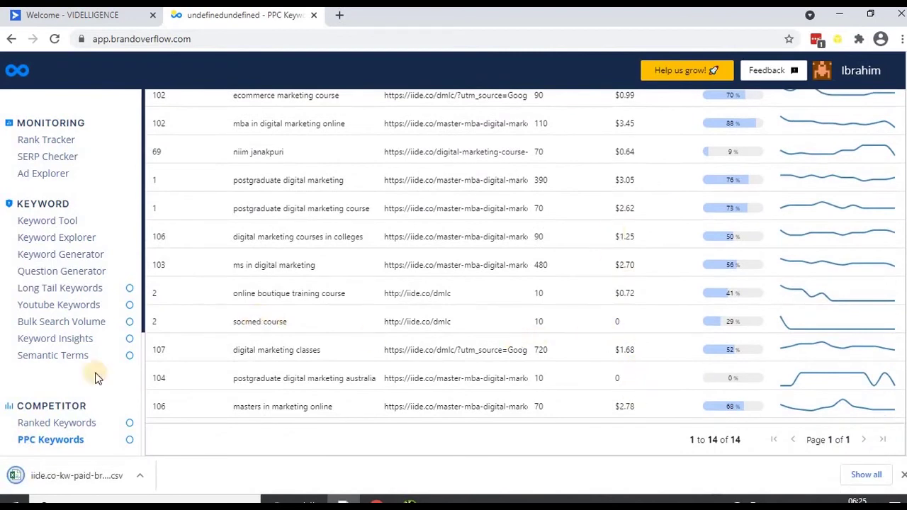
pyautogui.scroll(-3, 73, 376)
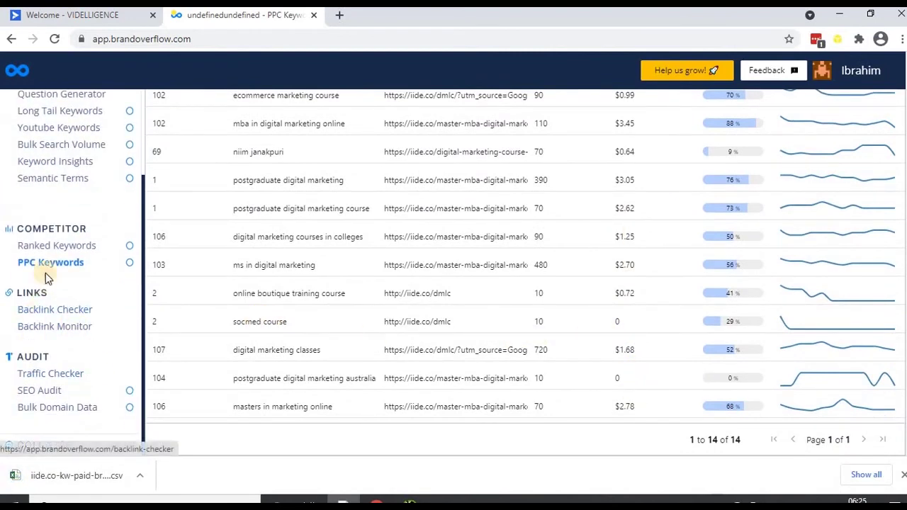
pyautogui.click(40, 310)
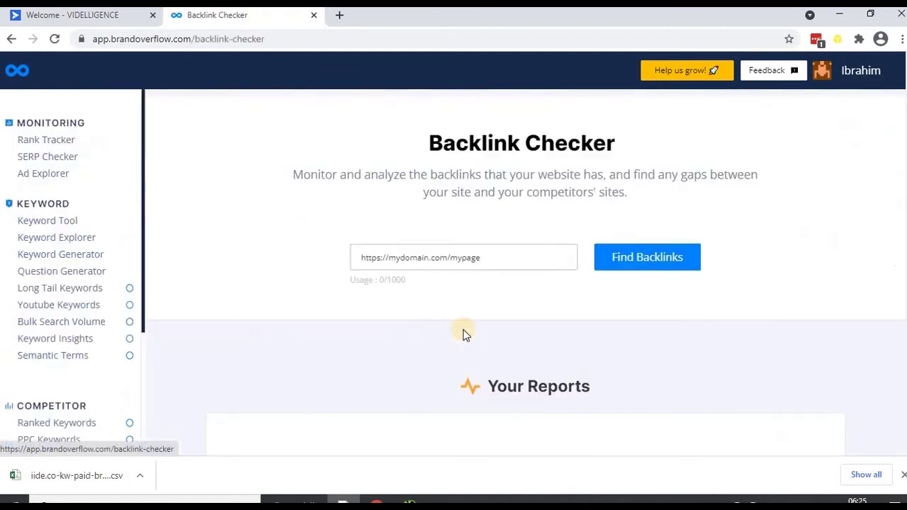
pyautogui.click(433, 259)
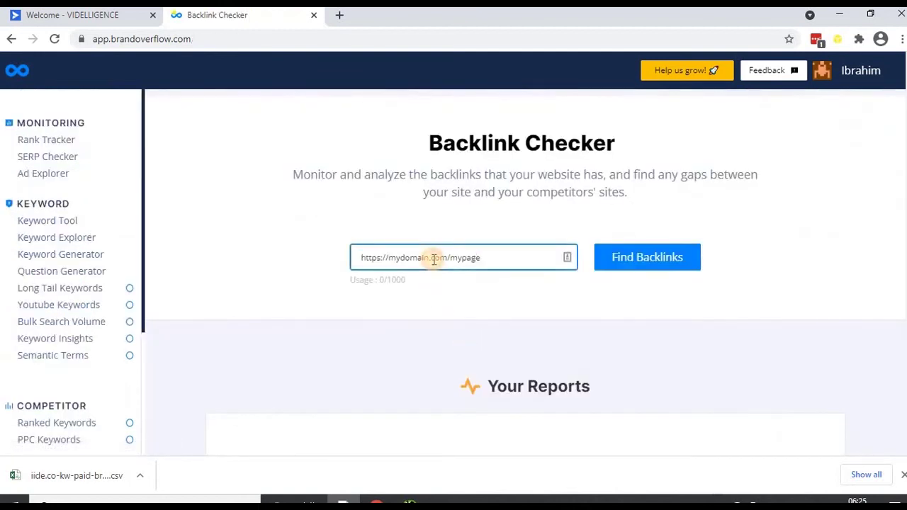
pyautogui.write('tps')
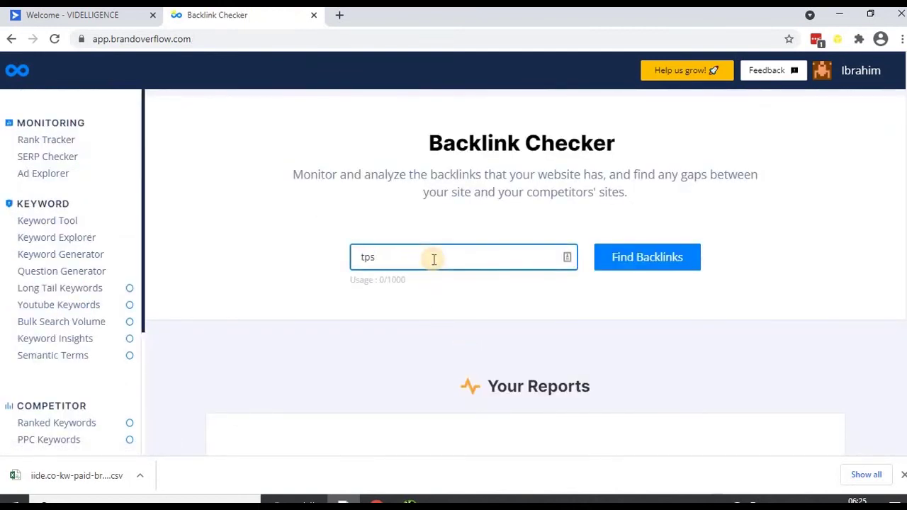
pyautogui.press('BackSpace')
pyautogui.press('BackSpace')
pyautogui.press('BackSpace')
pyautogui.press('BackSpace')
pyautogui.press('BackSpace')
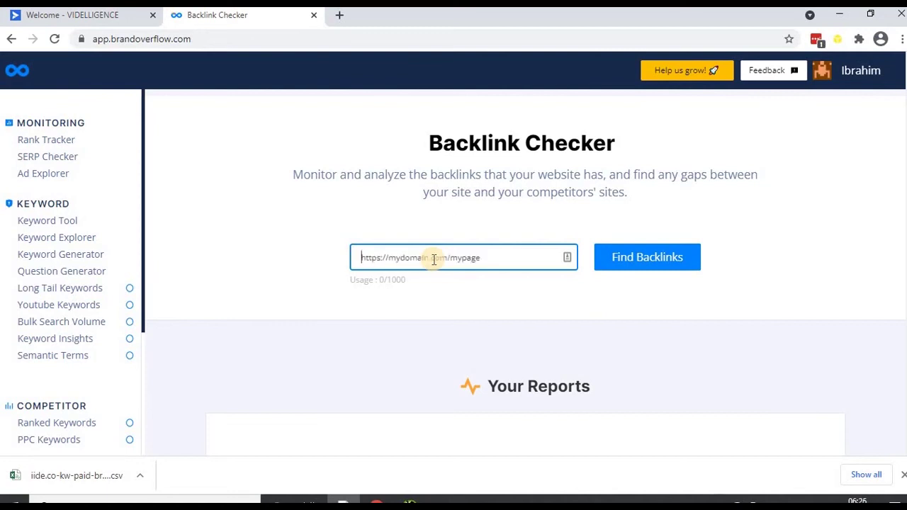
pyautogui.write('https://iide.co')
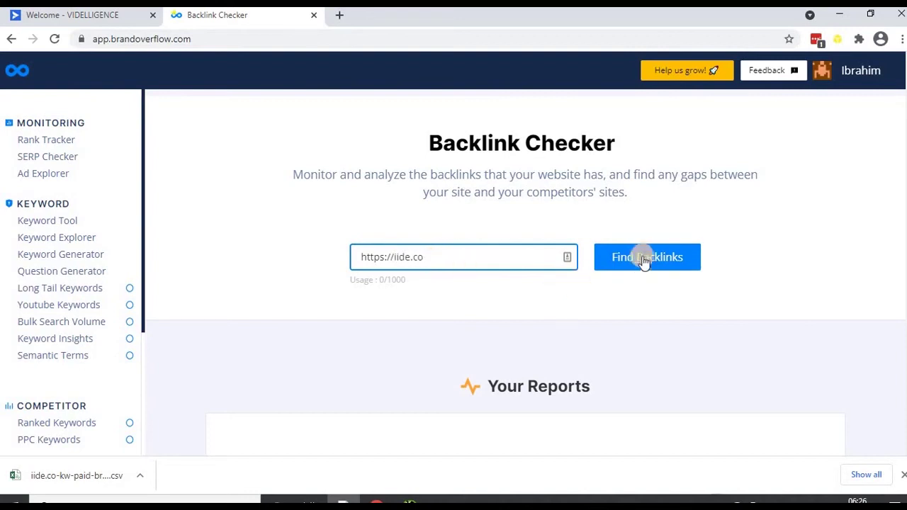
pyautogui.click(646, 257)
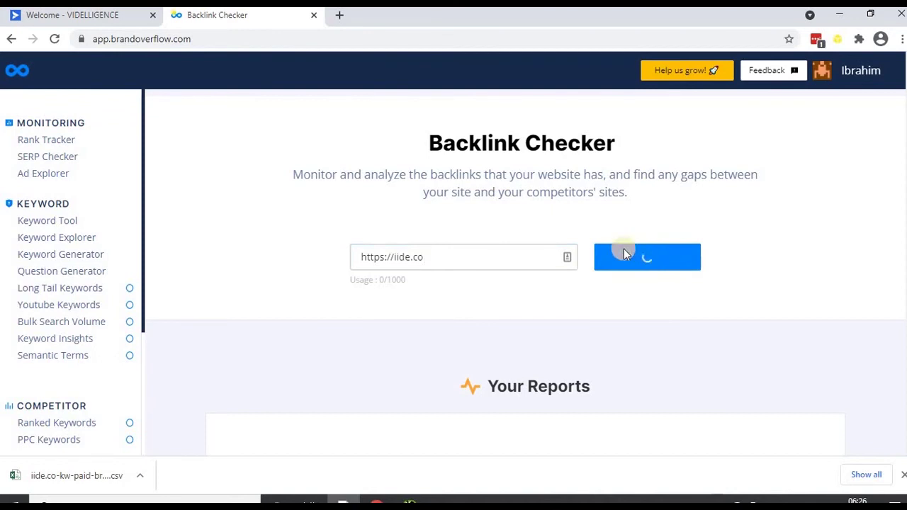
pyautogui.scroll(-1, 97, 370)
pyautogui.scroll(-3, 98, 372)
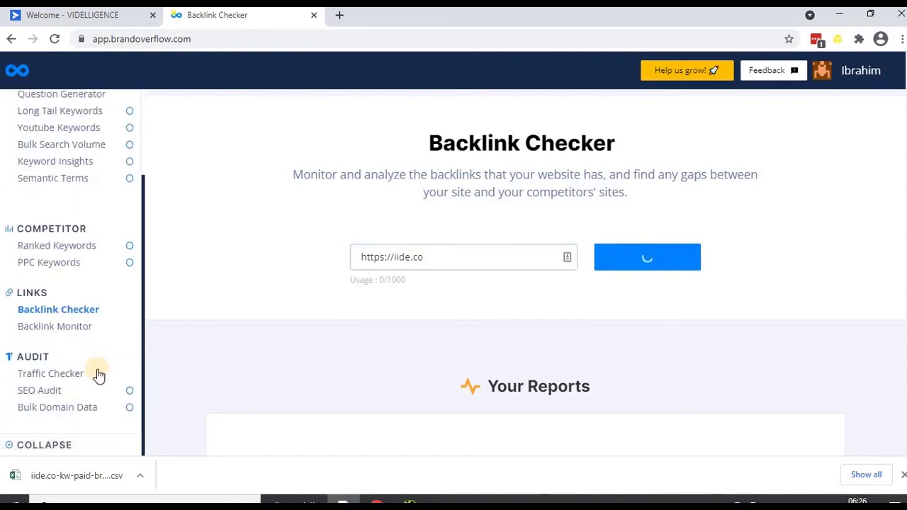
pyautogui.scroll(-4, 381, 306)
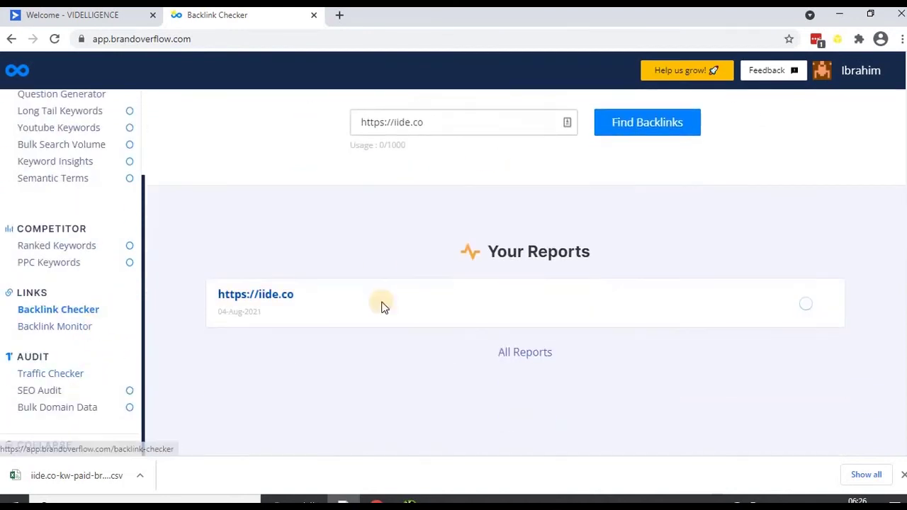
pyautogui.scroll(3, 314, 260)
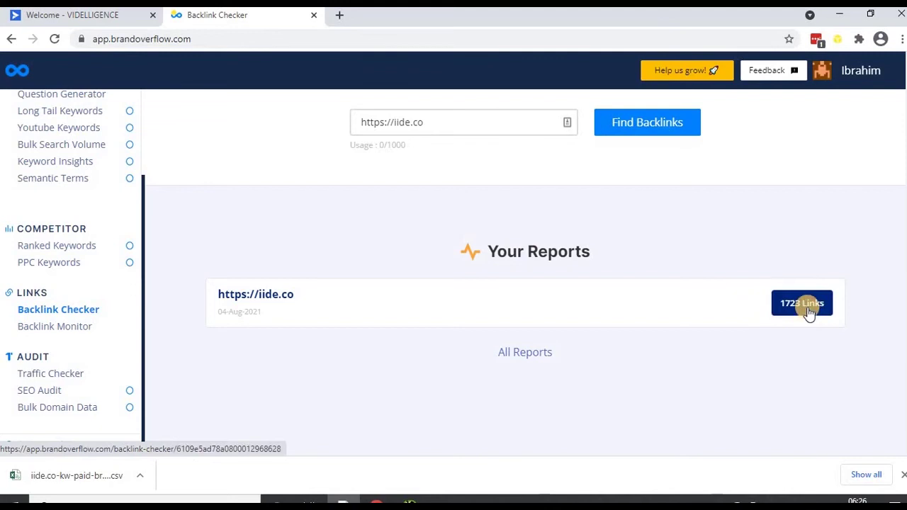
pyautogui.click(809, 307)
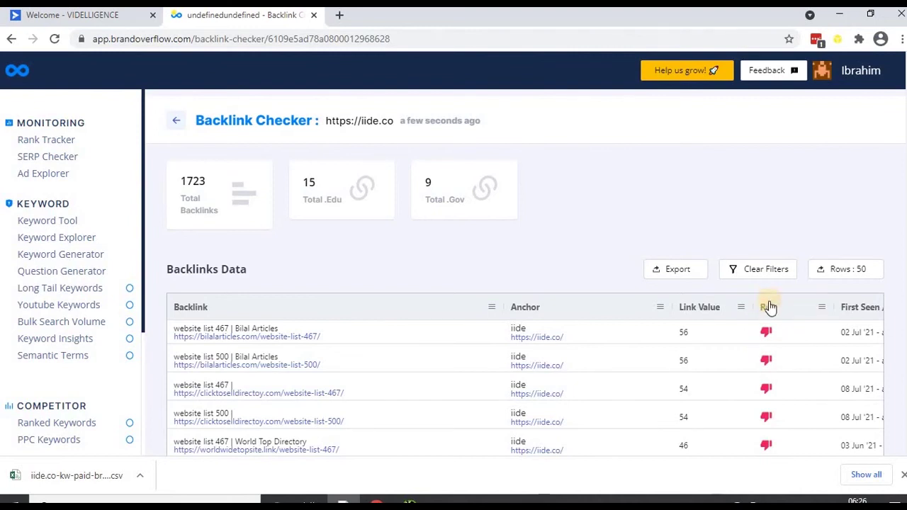
pyautogui.scroll(-10, 768, 334)
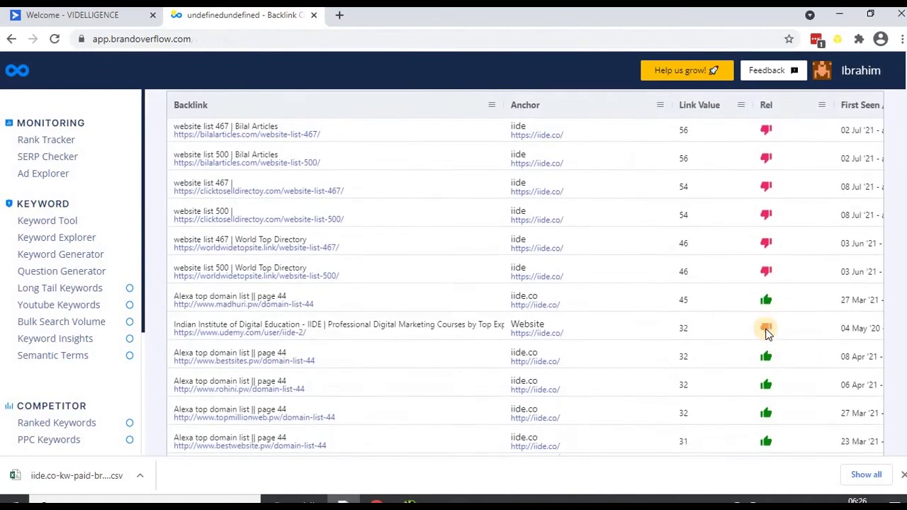
pyautogui.scroll(-3, 764, 339)
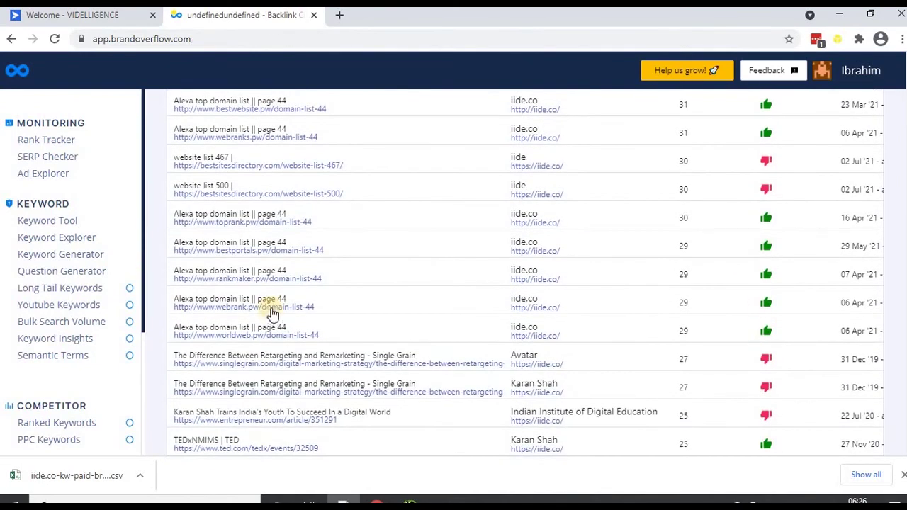
pyautogui.scroll(15, 691, 344)
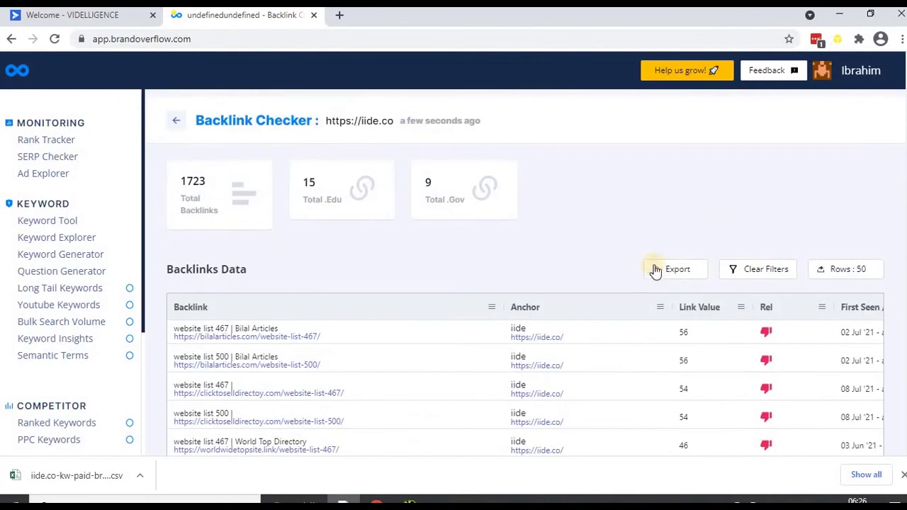
pyautogui.click(677, 271)
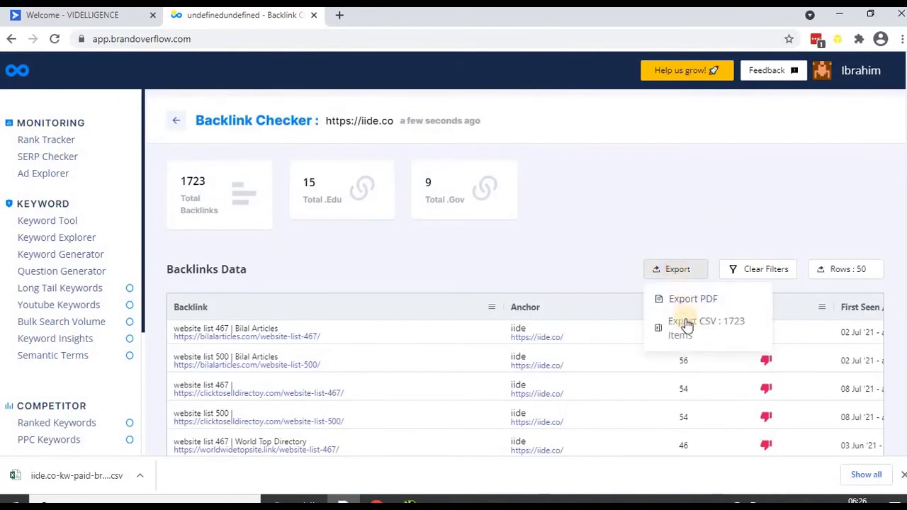
pyautogui.click(686, 321)
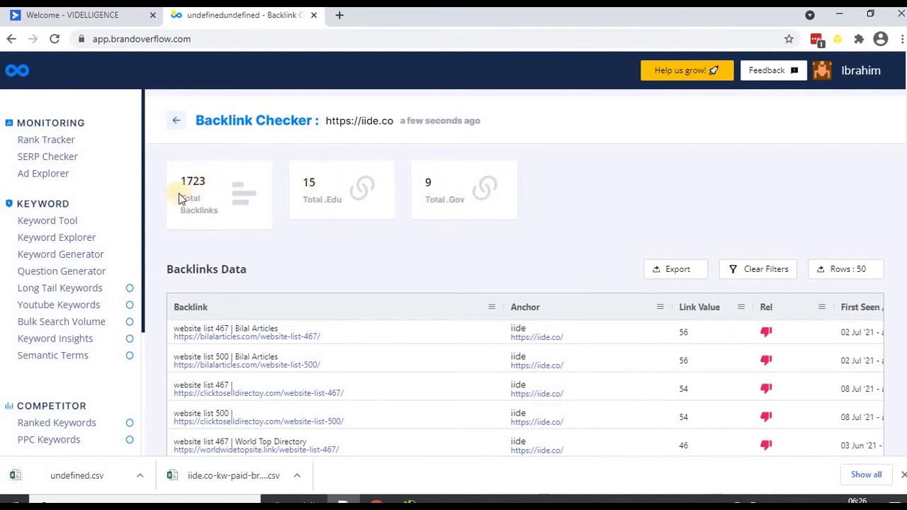
pyautogui.scroll(-2, 750, 369)
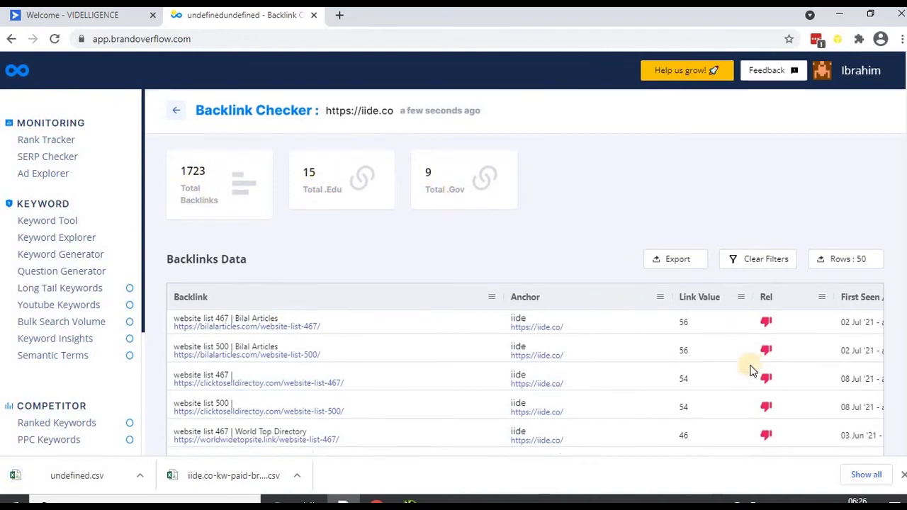
pyautogui.scroll(-5, 216, 404)
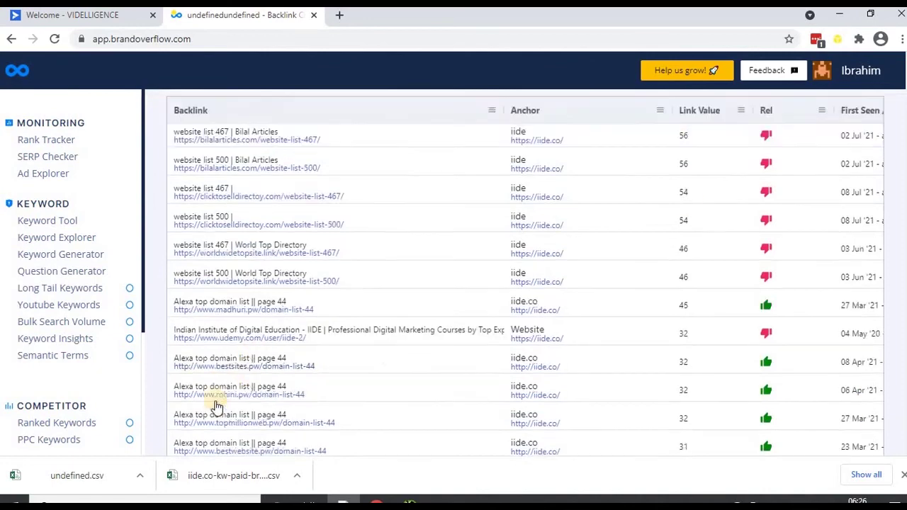
pyautogui.scroll(-8, 216, 408)
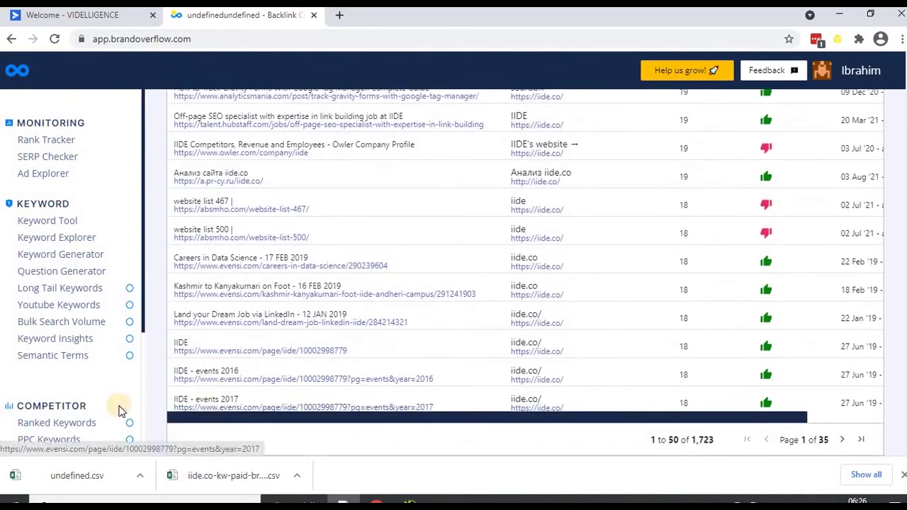
pyautogui.scroll(12, 445, 426)
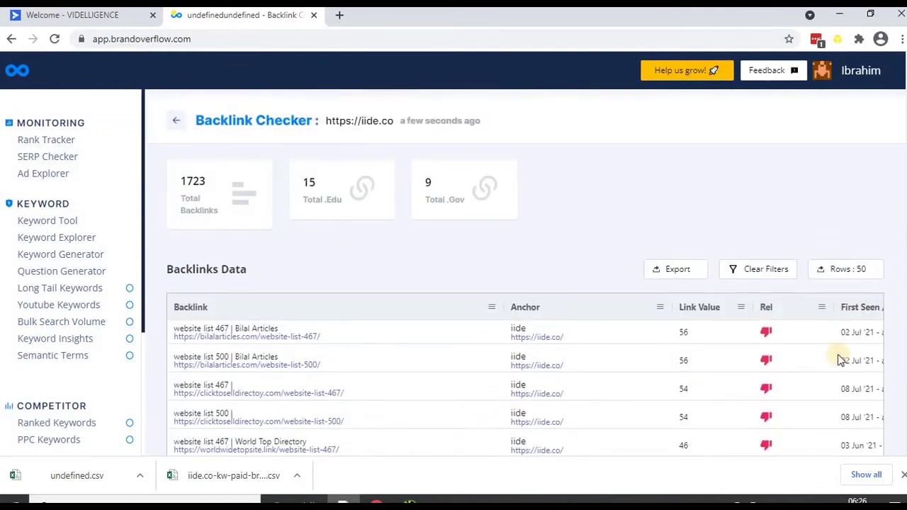
# Reset the backlinks table filters and filter the Link Value column to entries that contain ".gov"
pyautogui.click(745, 273)
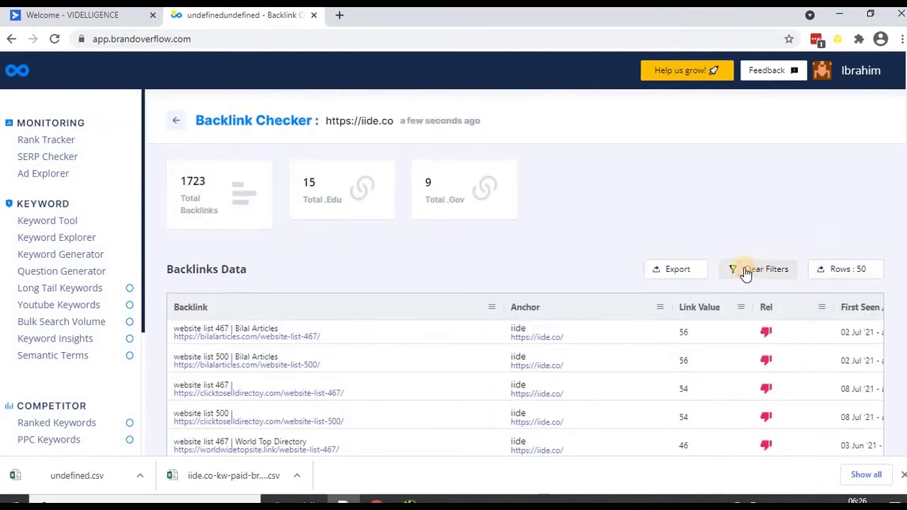
pyautogui.click(734, 273)
pyautogui.click(757, 271)
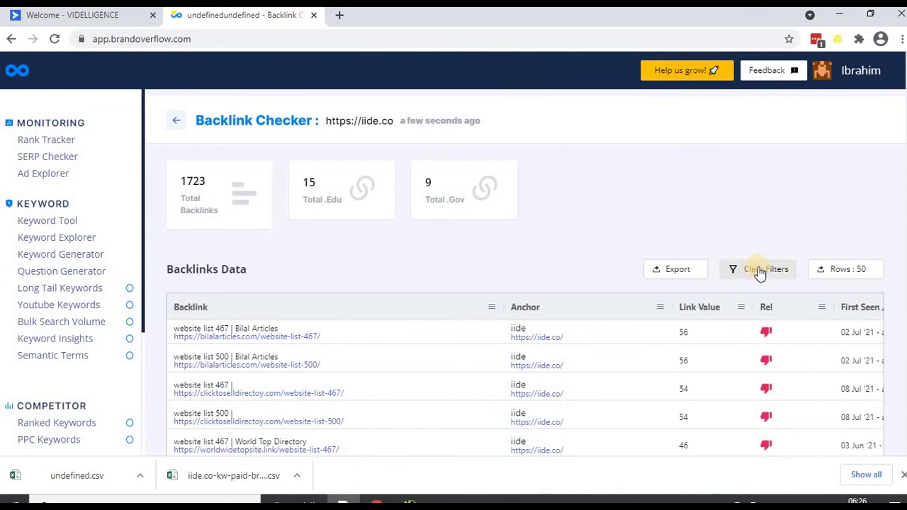
pyautogui.scroll(-3, 761, 303)
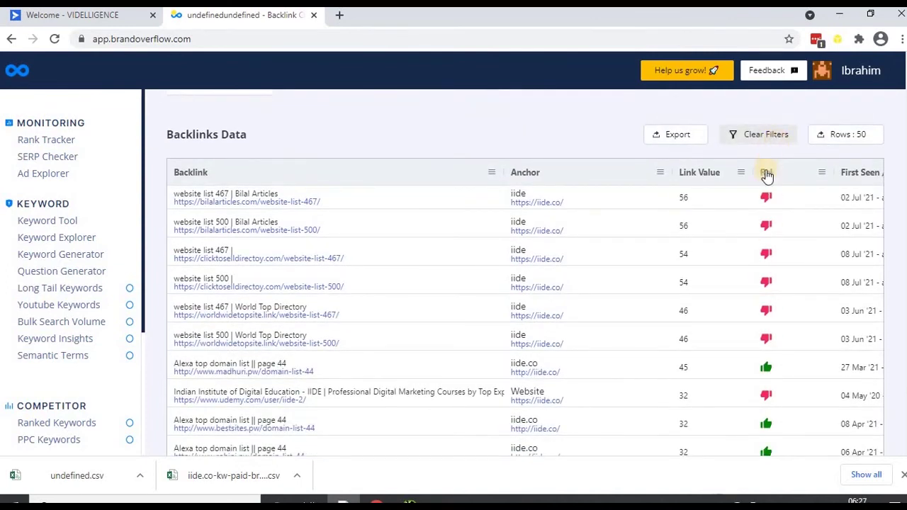
pyautogui.click(755, 174)
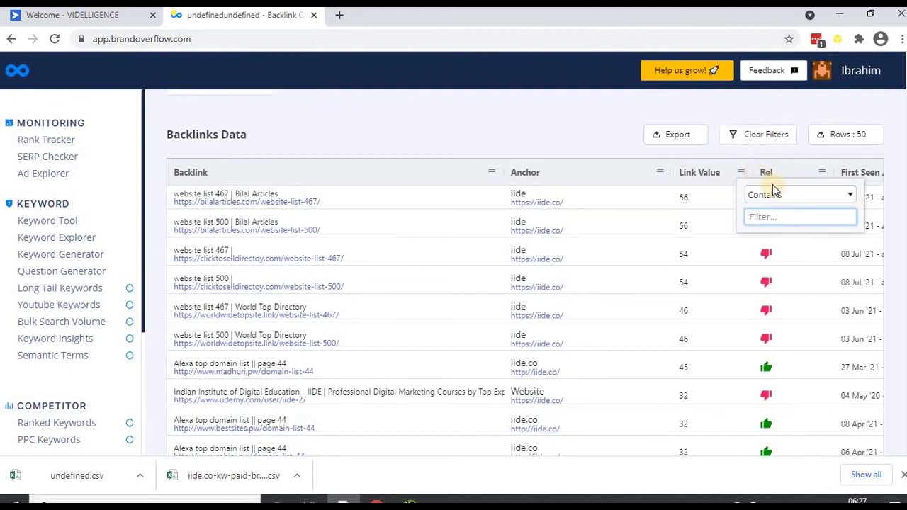
pyautogui.click(782, 197)
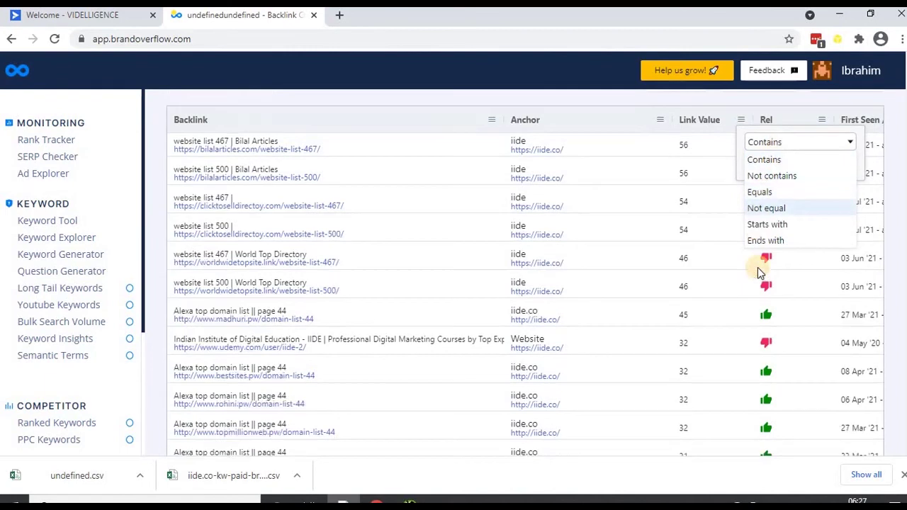
pyautogui.scroll(-2, 758, 267)
pyautogui.scroll(2, 760, 269)
pyautogui.click(767, 219)
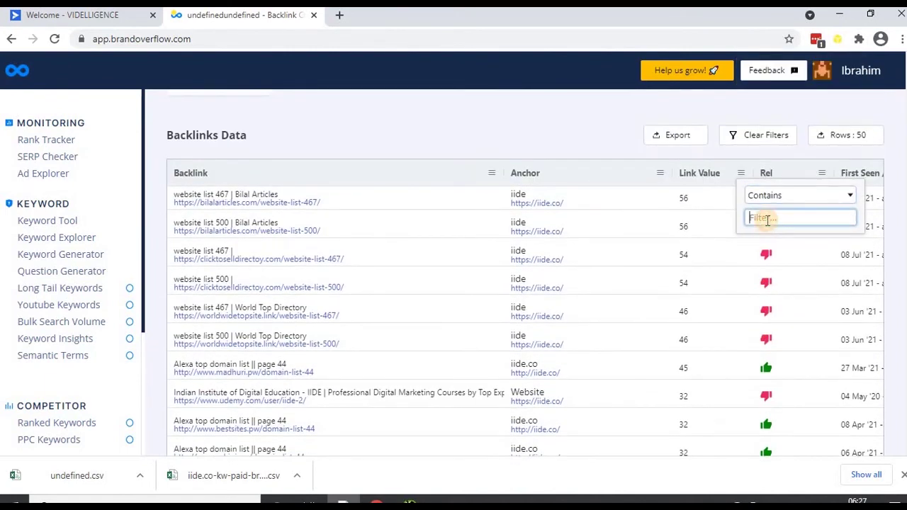
pyautogui.write('gov')
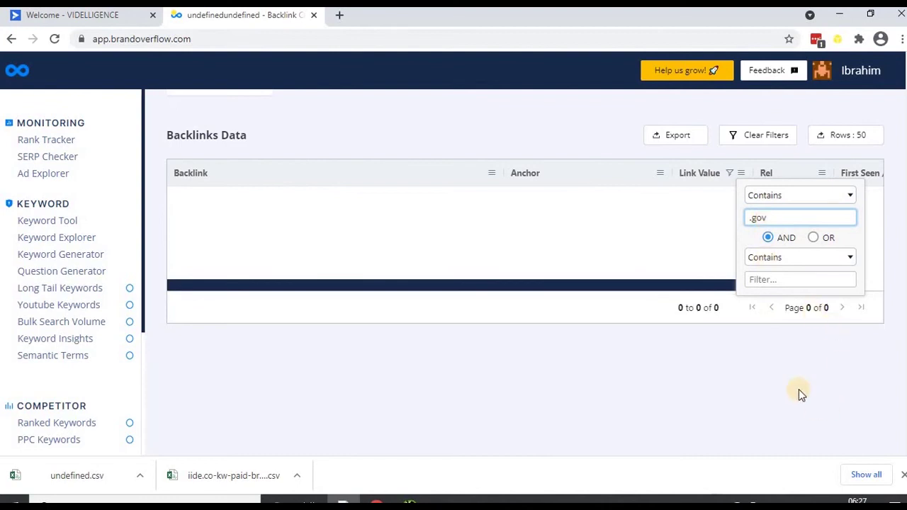
# Clear the ".gov" filter from the backlinks table
pyautogui.scroll(2, 631, 235)
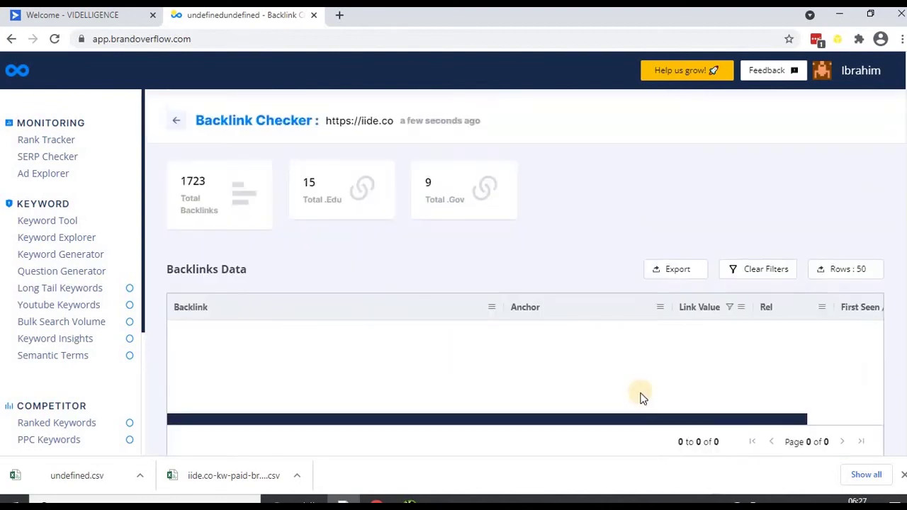
pyautogui.scroll(-4, 641, 398)
pyautogui.scroll(3, 642, 369)
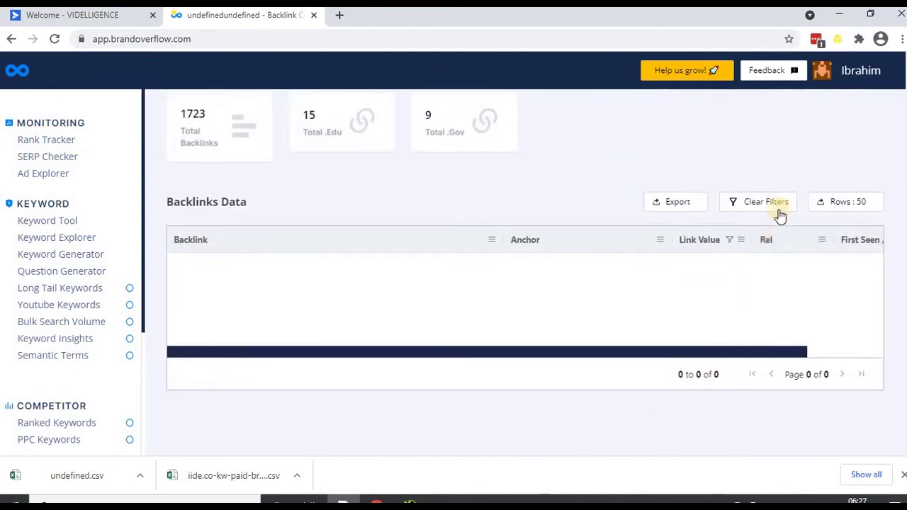
pyautogui.click(780, 210)
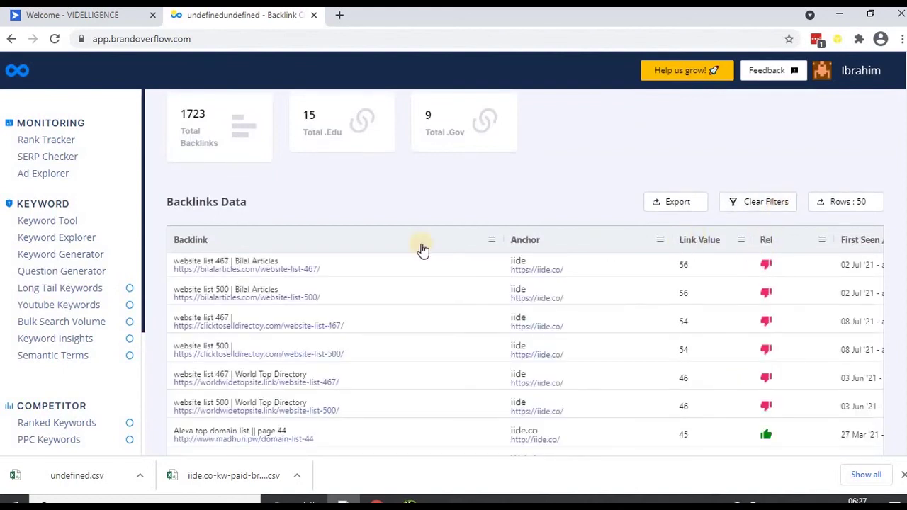
# Compare the backlinks sorted by Backlink and by Link Value in both directions, ending with Backlink in ascending order
pyautogui.click(472, 238)
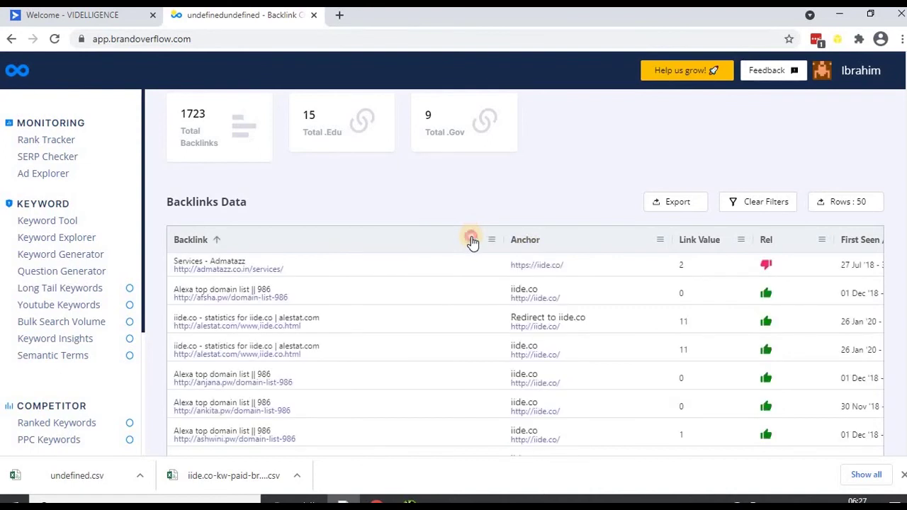
pyautogui.click(472, 240)
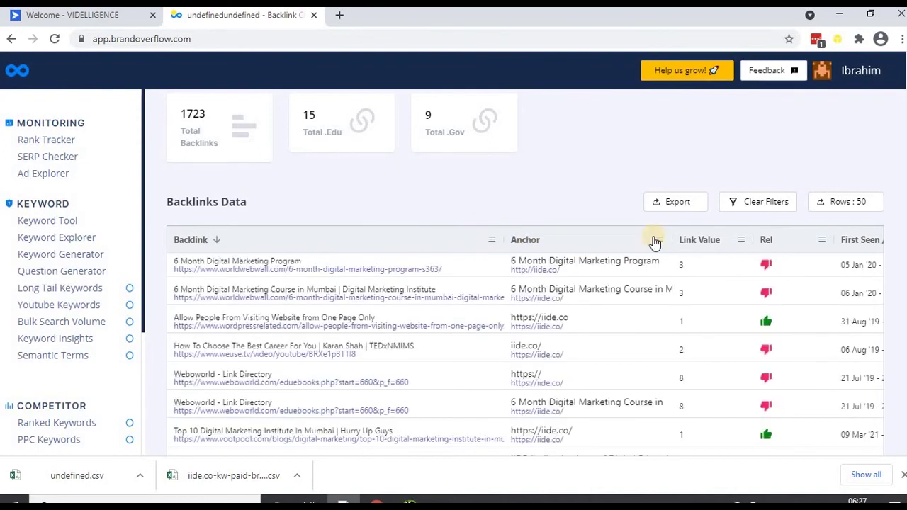
pyautogui.click(702, 242)
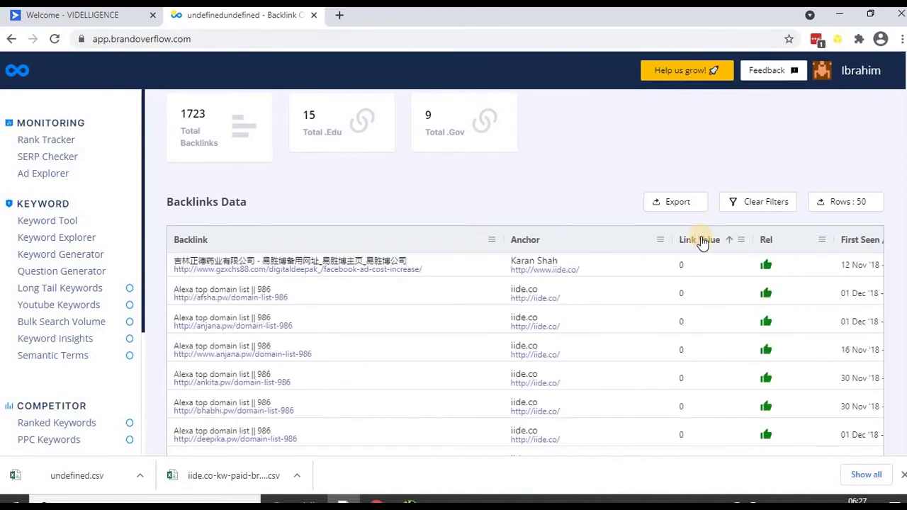
pyautogui.click(703, 242)
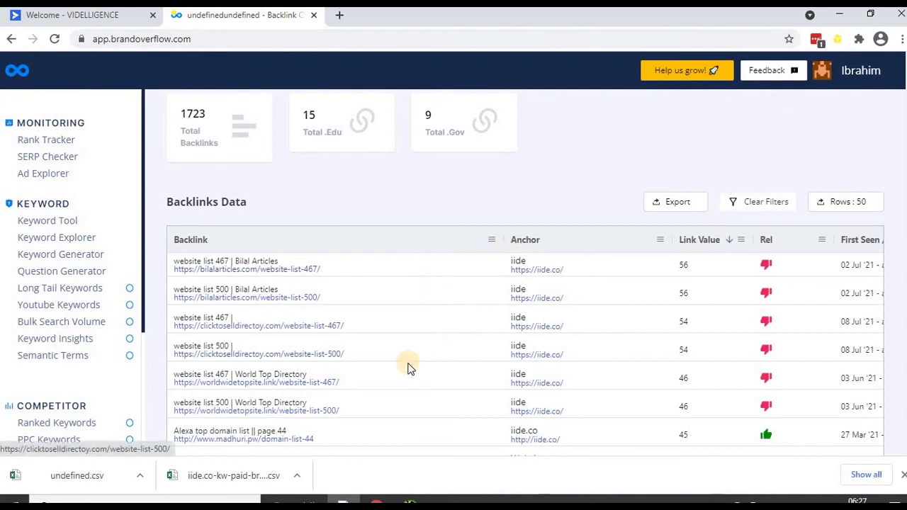
pyautogui.scroll(-1, 405, 366)
pyautogui.scroll(2, 820, 205)
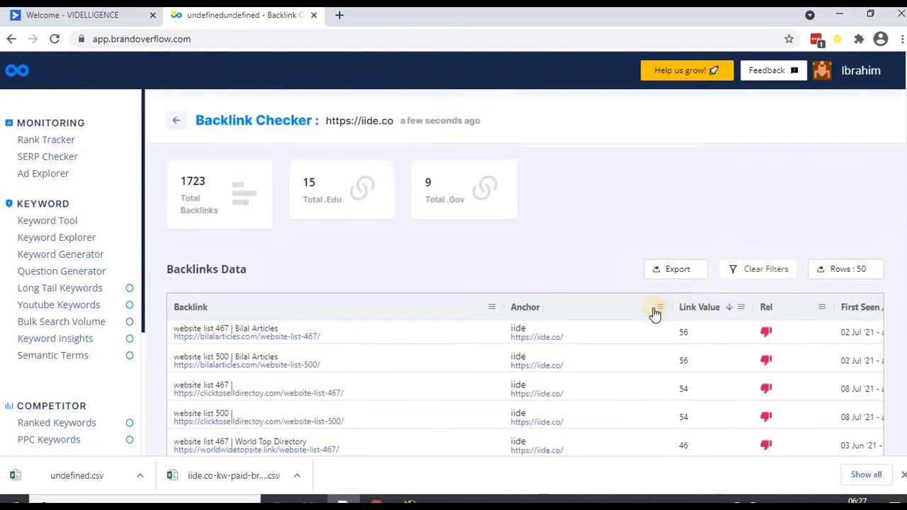
pyautogui.click(370, 314)
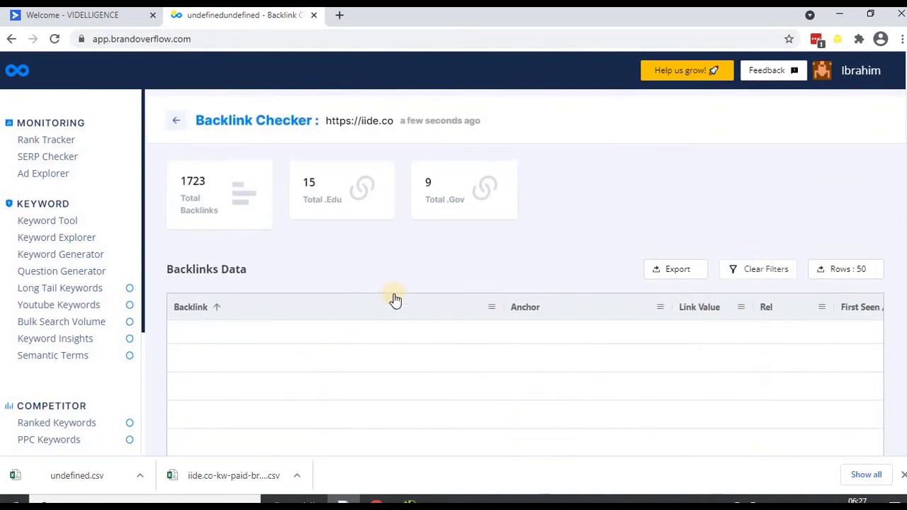
pyautogui.scroll(-2, 85, 390)
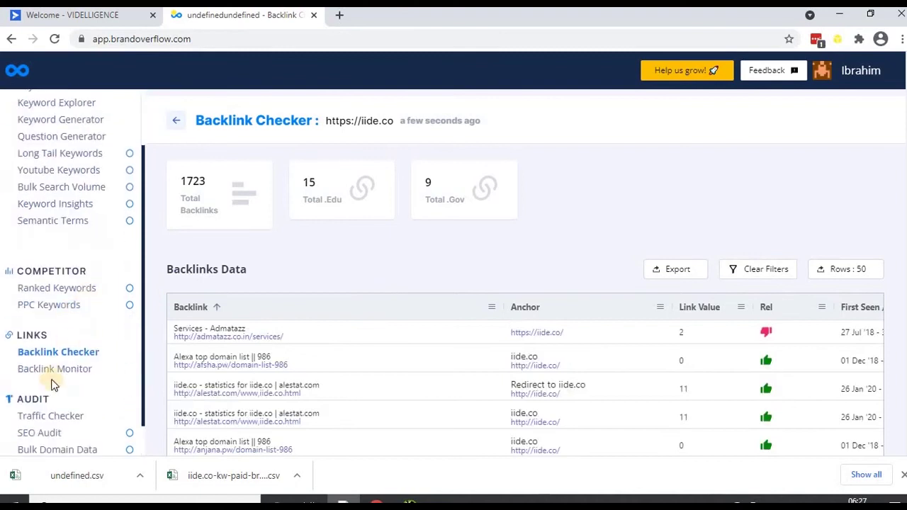
pyautogui.click(58, 369)
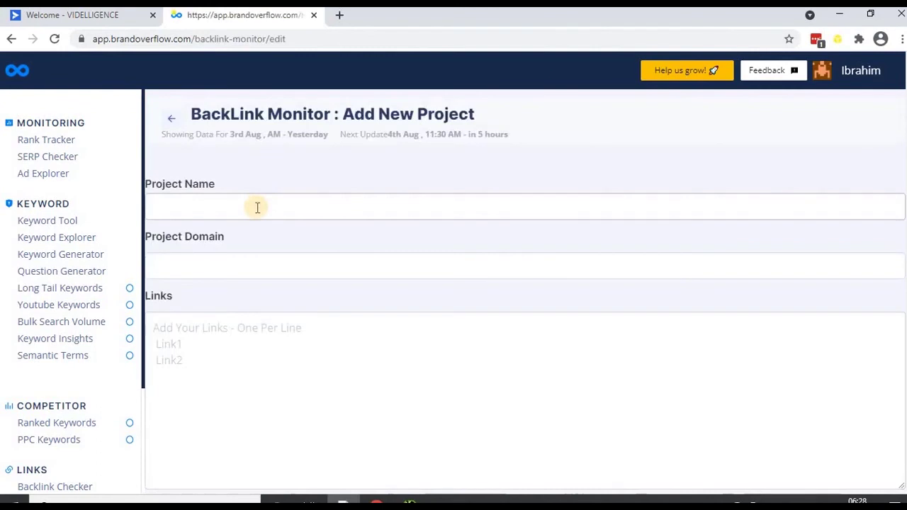
pyautogui.click(260, 206)
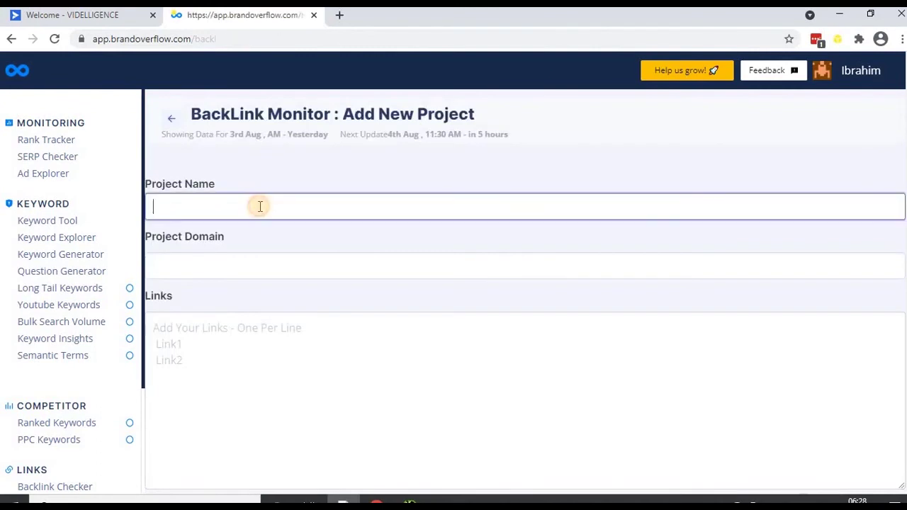
pyautogui.press('Tab')
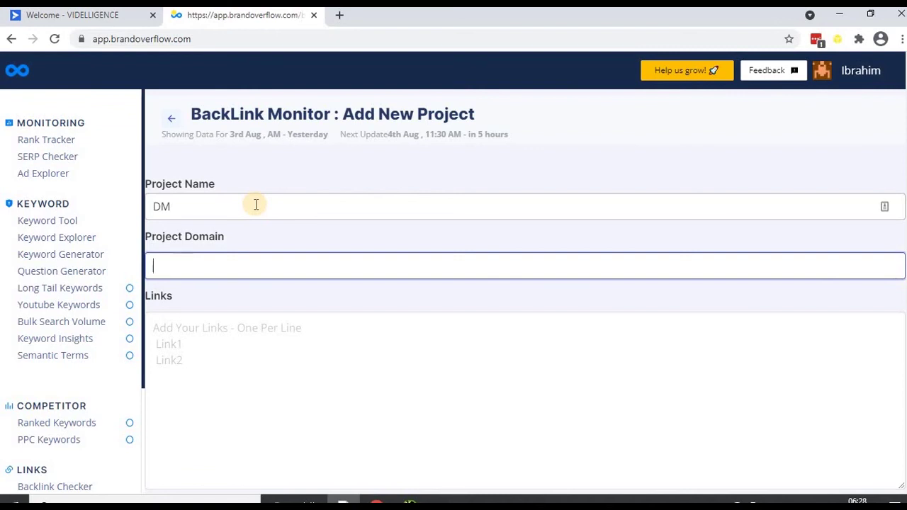
pyautogui.press('Tab')
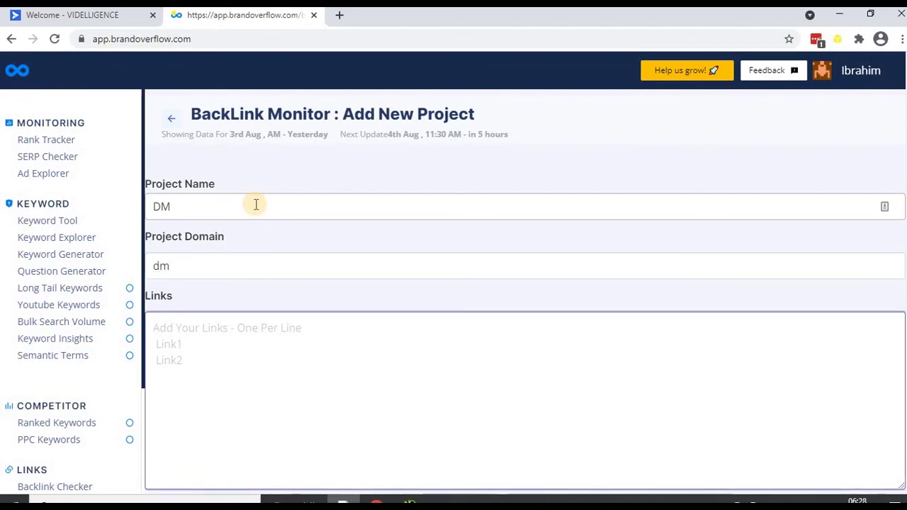
pyautogui.write('https://iide.co')
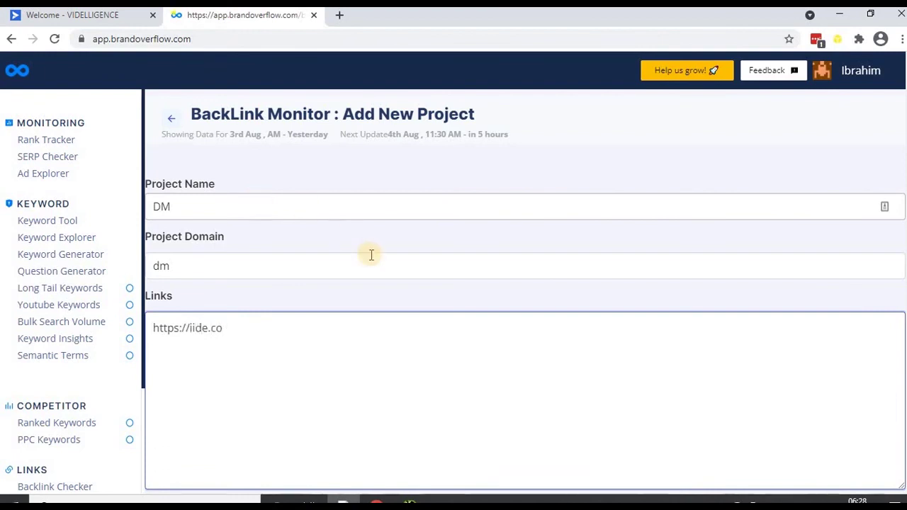
pyautogui.scroll(-1, 371, 253)
pyautogui.click(514, 459)
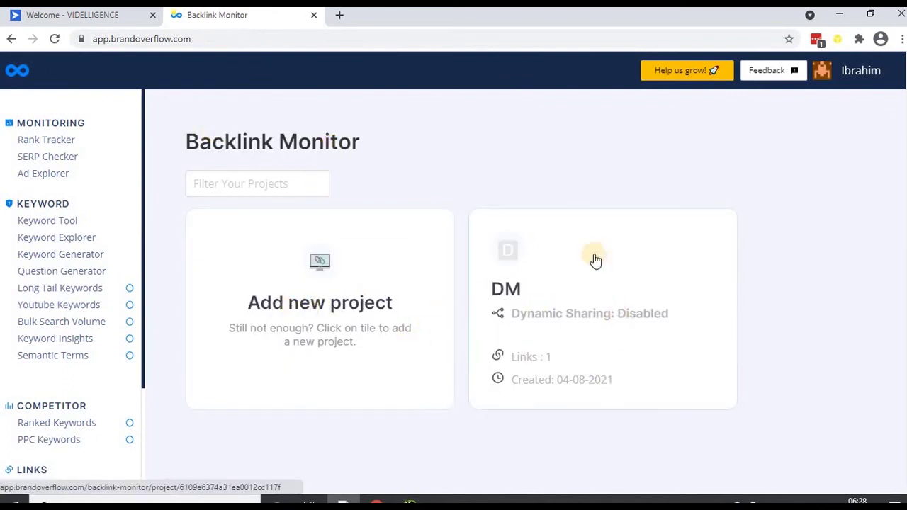
# Open the DM project and review its comparison, new and lost backlinks, target ratio and follow charts and its link list
pyautogui.click(556, 326)
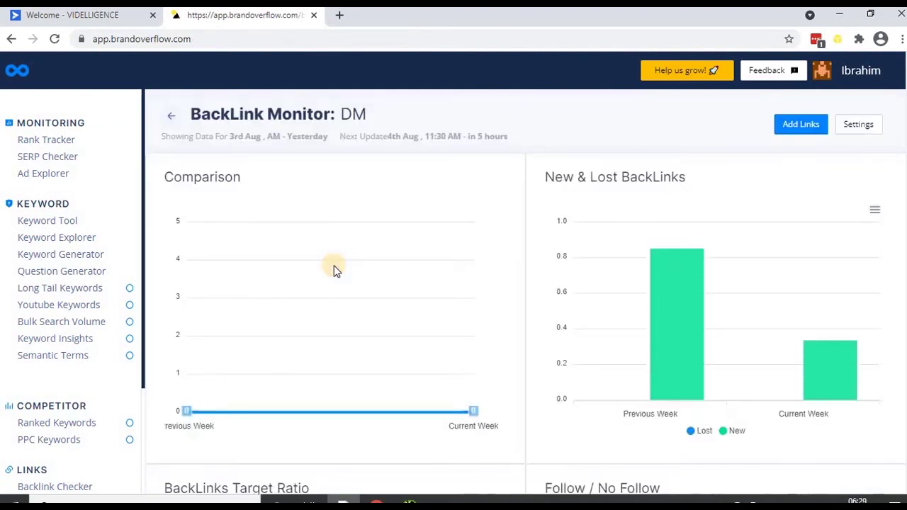
pyautogui.scroll(-2, 411, 291)
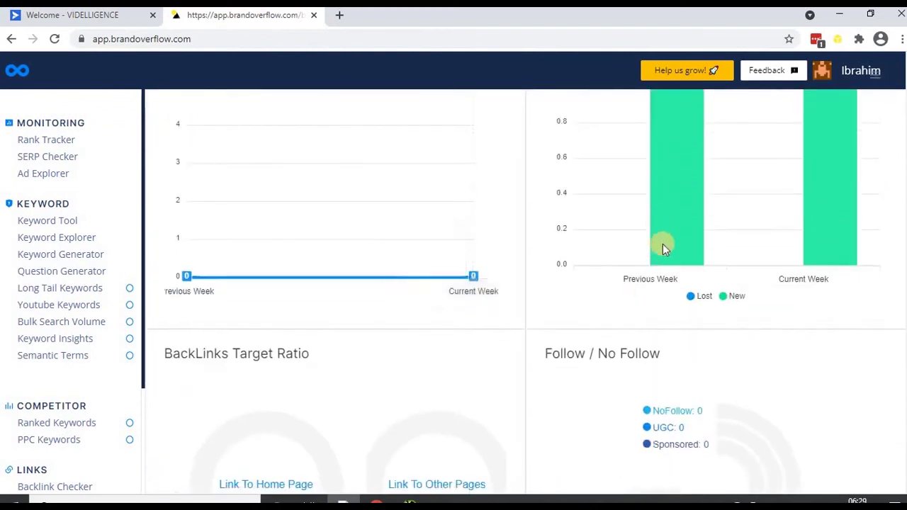
pyautogui.scroll(-4, 782, 263)
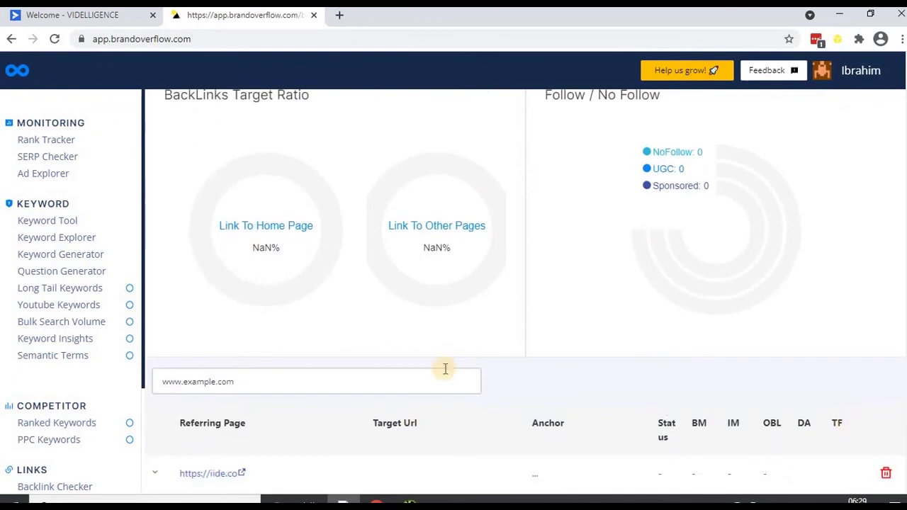
pyautogui.scroll(4, 445, 369)
pyautogui.scroll(1, 446, 369)
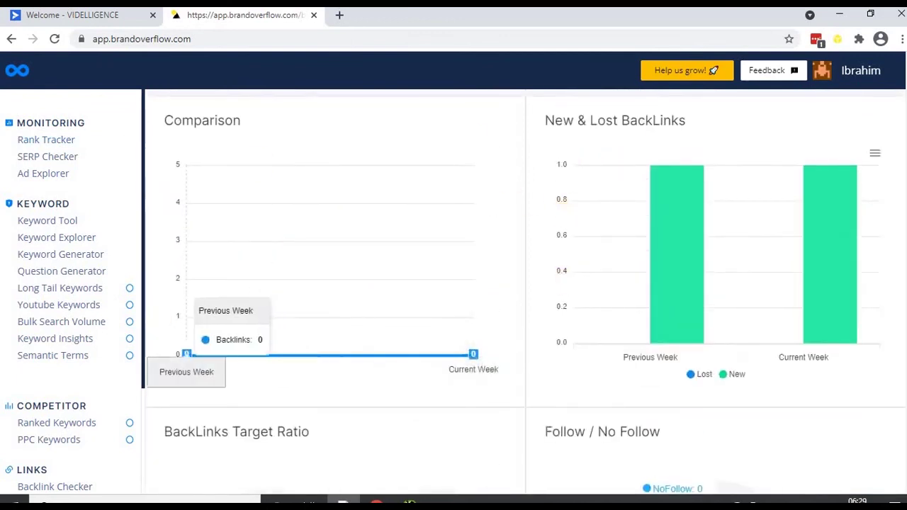
pyautogui.scroll(-2, 75, 395)
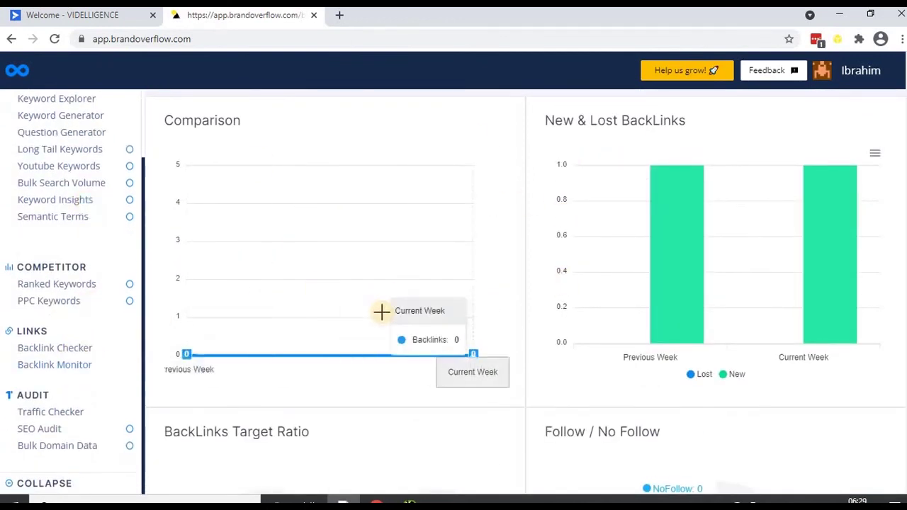
pyautogui.scroll(-1, 64, 387)
pyautogui.scroll(-2, 53, 425)
pyautogui.click(41, 414)
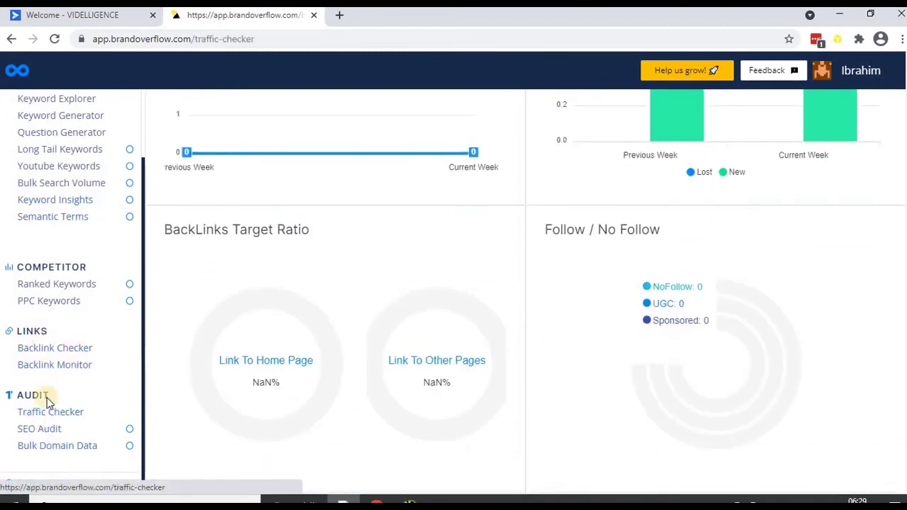
pyautogui.click(475, 259)
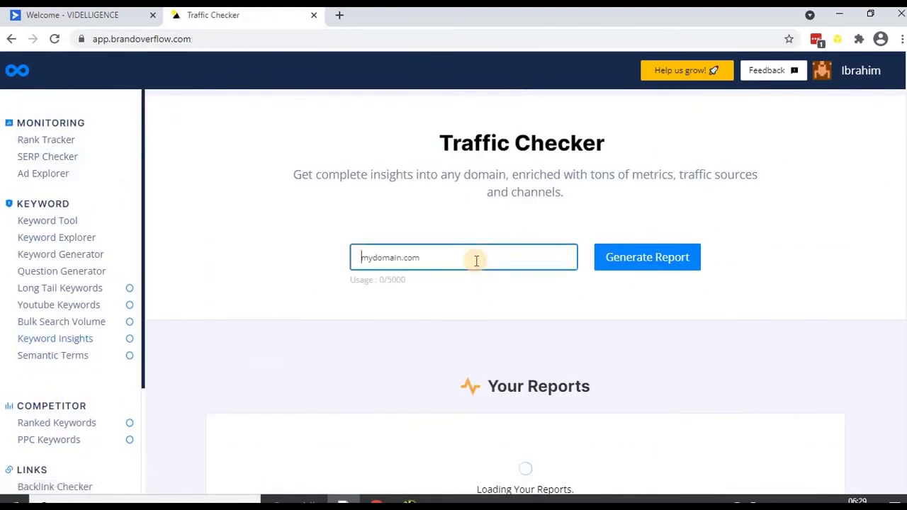
pyautogui.write('ttps')
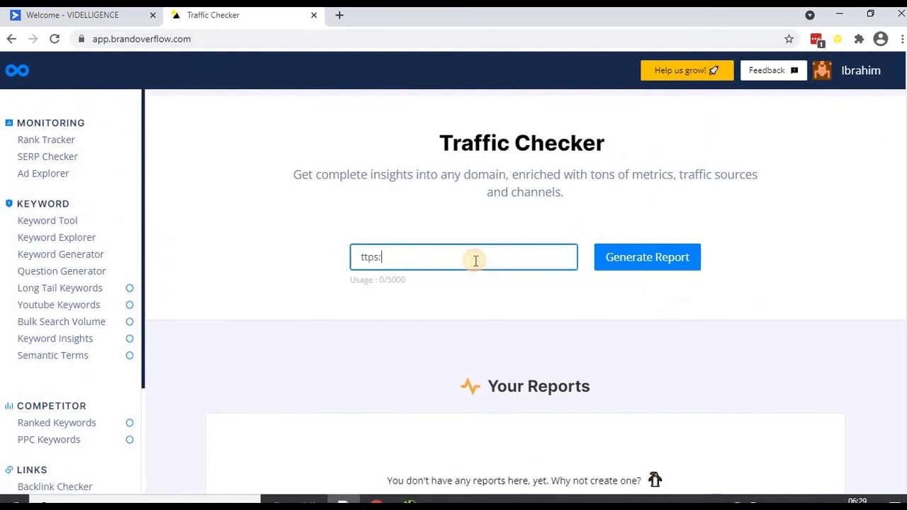
pyautogui.write(':/')
pyautogui.press('BackSpace')
pyautogui.press('BackSpace')
pyautogui.press('BackSpace')
pyautogui.press('BackSpace')
pyautogui.press('BackSpace')
pyautogui.press('BackSpace')
pyautogui.write('h')
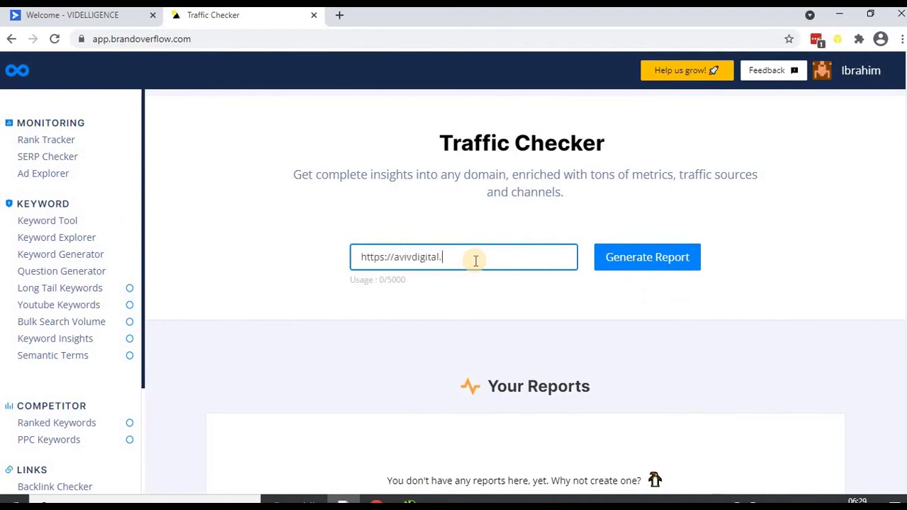
pyautogui.click(645, 257)
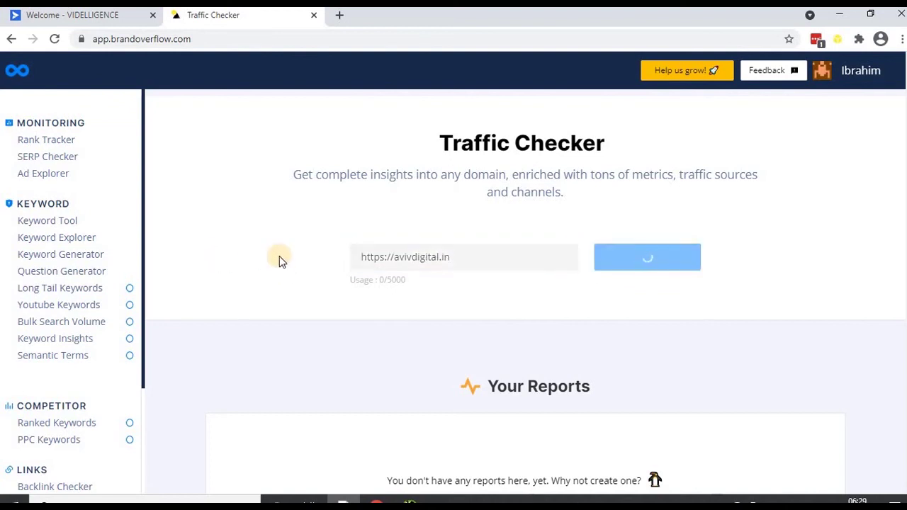
pyautogui.scroll(-2, 280, 255)
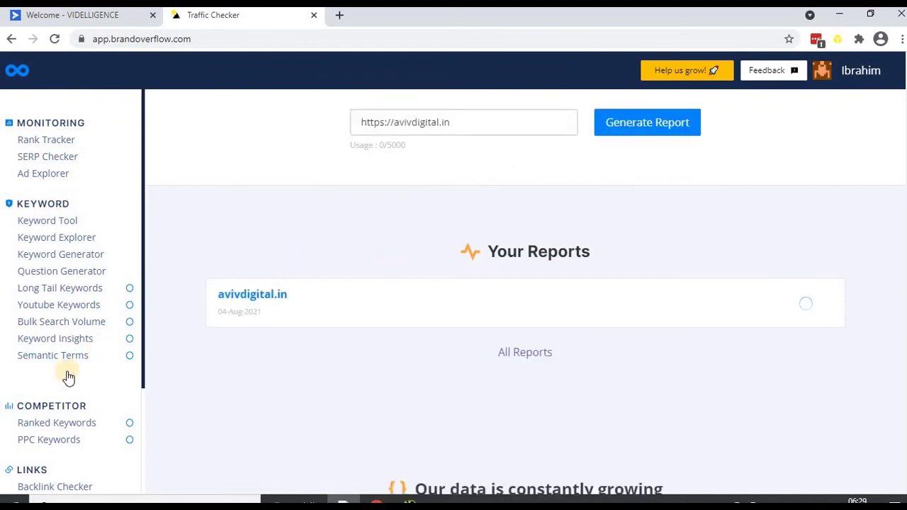
pyautogui.scroll(-2, 67, 373)
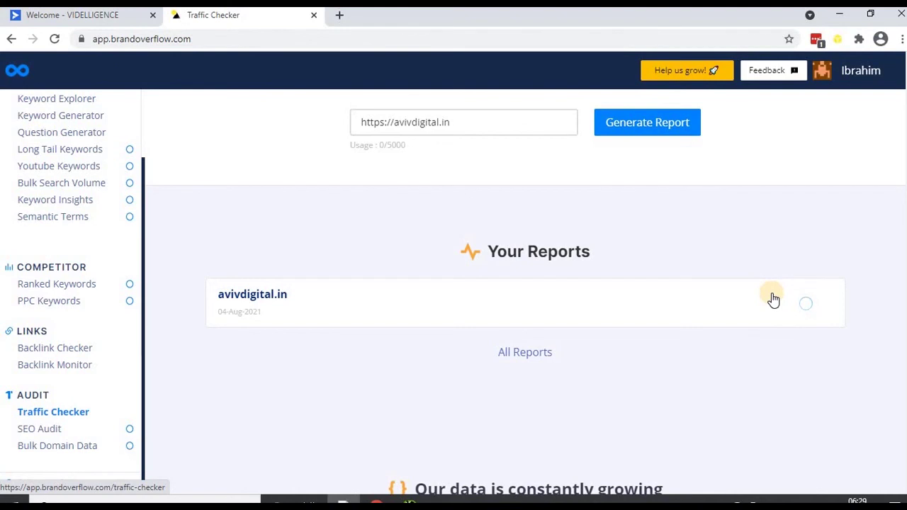
# Switch to the browser window showing the BrandOverflow website, open its pricing page and review the plans, including what the Free plan offers
pyautogui.moveTo(376, 503)
pyautogui.click(377, 447)
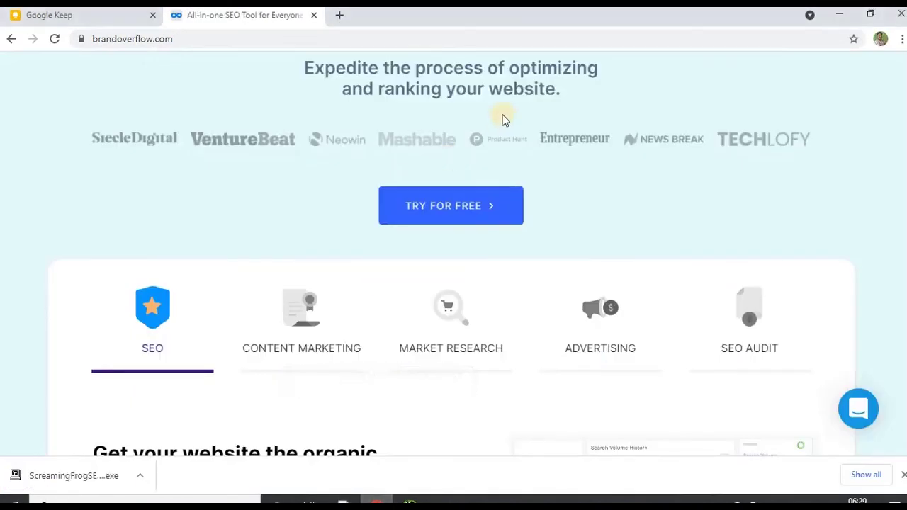
pyautogui.scroll(3, 527, 297)
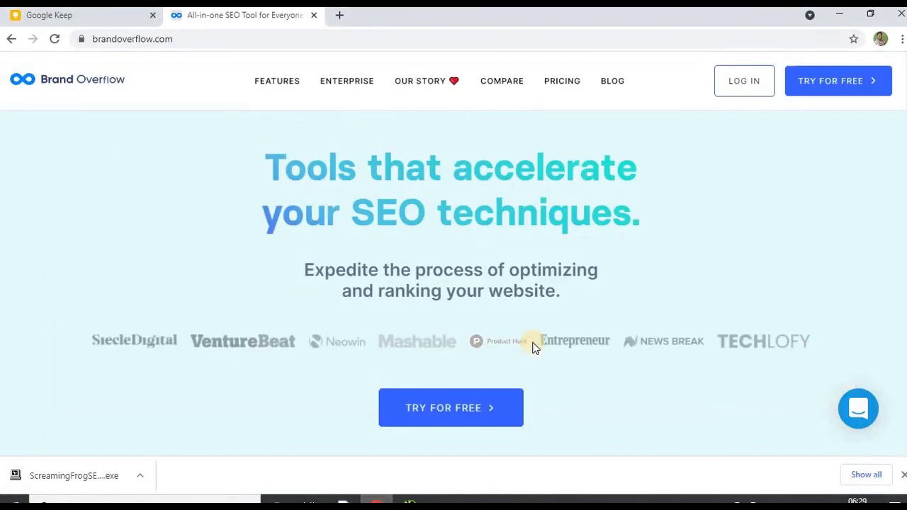
pyautogui.click(566, 84)
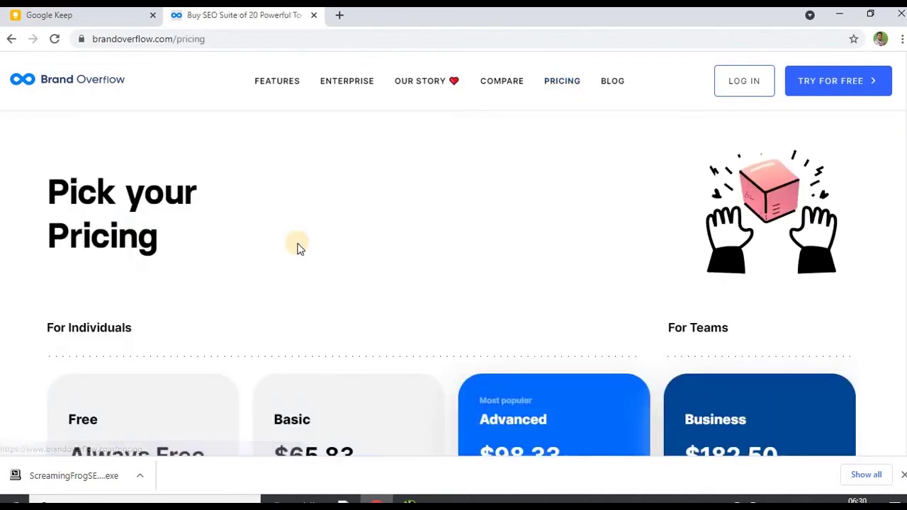
pyautogui.scroll(-3, 296, 243)
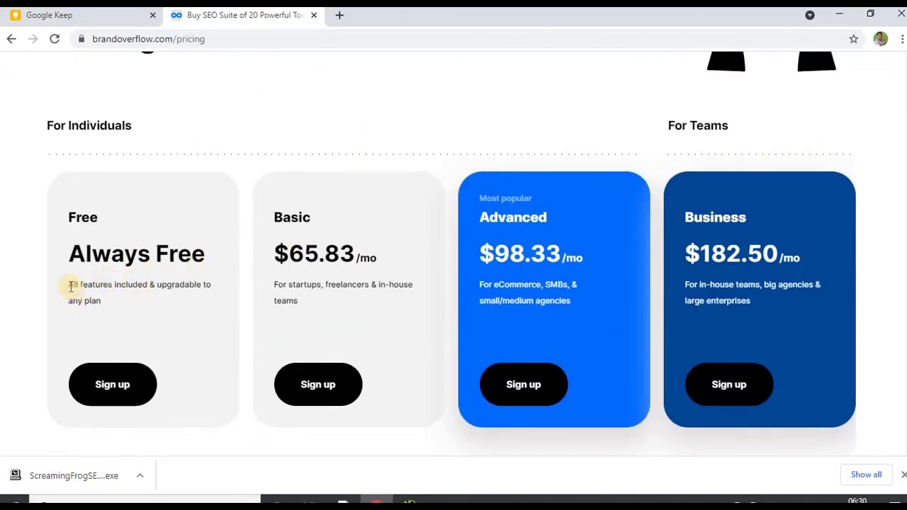
pyautogui.tripleClick(142, 303)
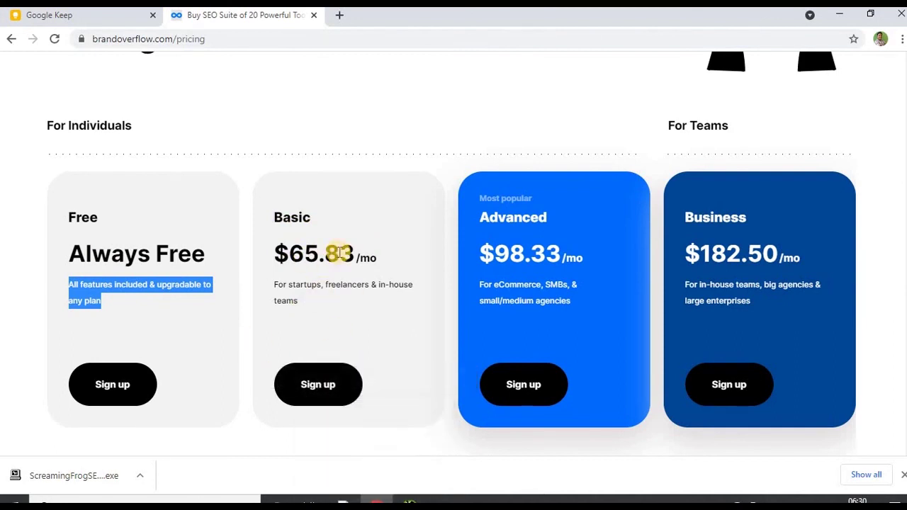
# Return to the Traffic Checker window and open the traffic report for avivdigital.in
pyautogui.moveTo(343, 503)
pyautogui.click(351, 446)
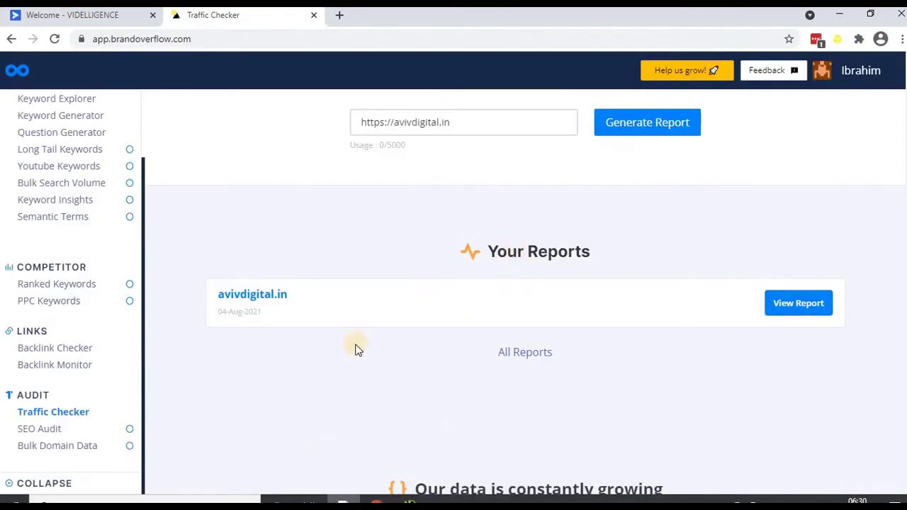
pyautogui.click(792, 310)
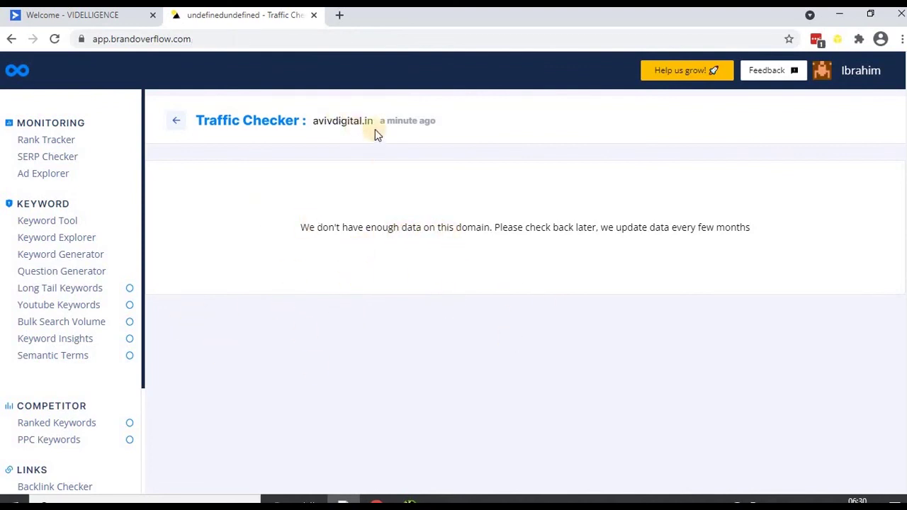
# Go back to the Traffic Checker's start page and generate a traffic report for hubspot.com
pyautogui.scroll(-2, 71, 450)
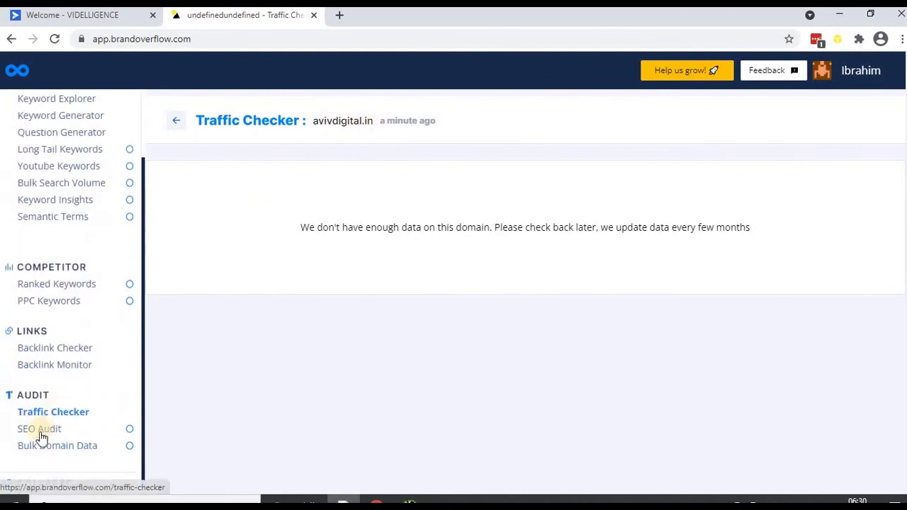
pyautogui.click(47, 416)
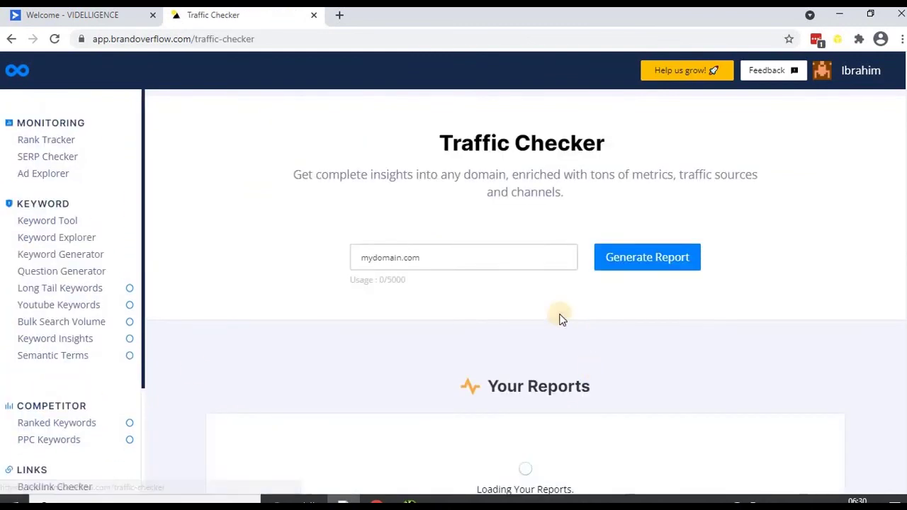
pyautogui.click(464, 261)
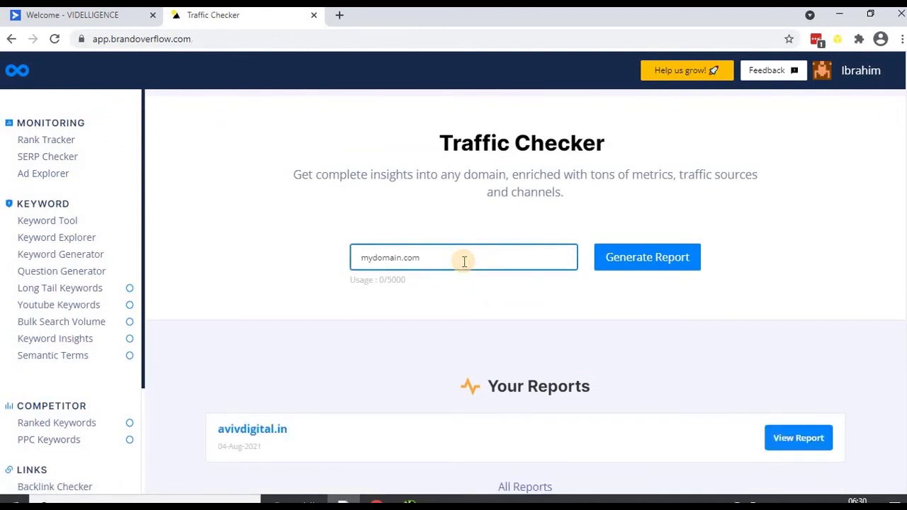
pyautogui.write('hub')
pyautogui.click(644, 262)
pyautogui.scroll(-2, 465, 319)
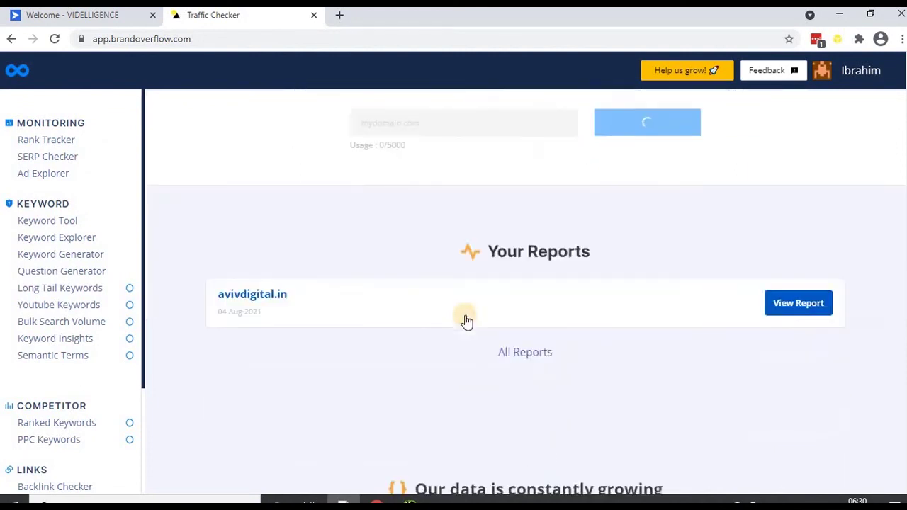
pyautogui.scroll(1, 464, 319)
pyautogui.scroll(-2, 468, 321)
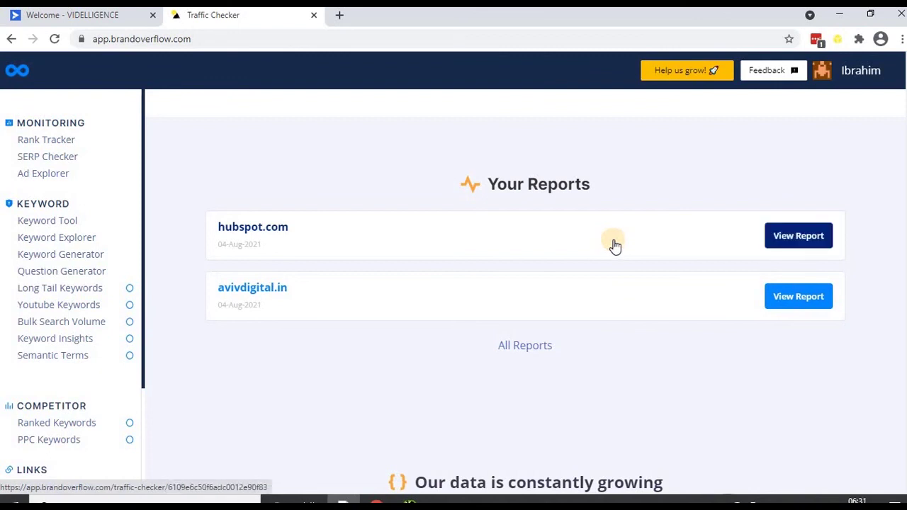
# Open the hubspot.com traffic report and review its traffic rankings, audience insights, organic search keywords and top countries
pyautogui.click(800, 236)
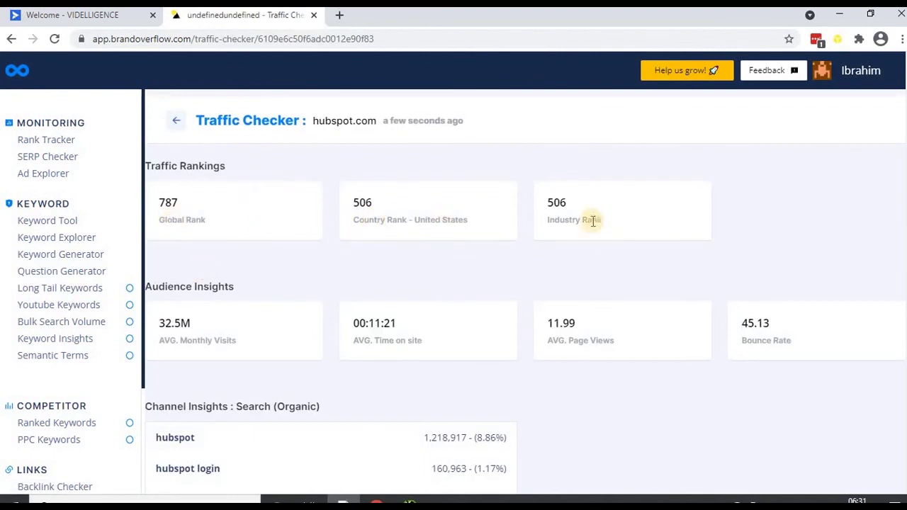
pyautogui.scroll(-2, 330, 320)
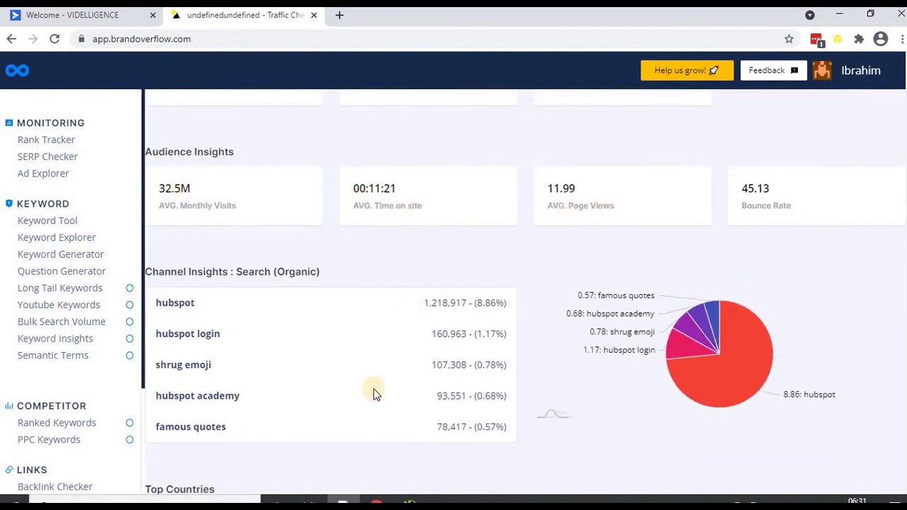
pyautogui.scroll(-2, 319, 369)
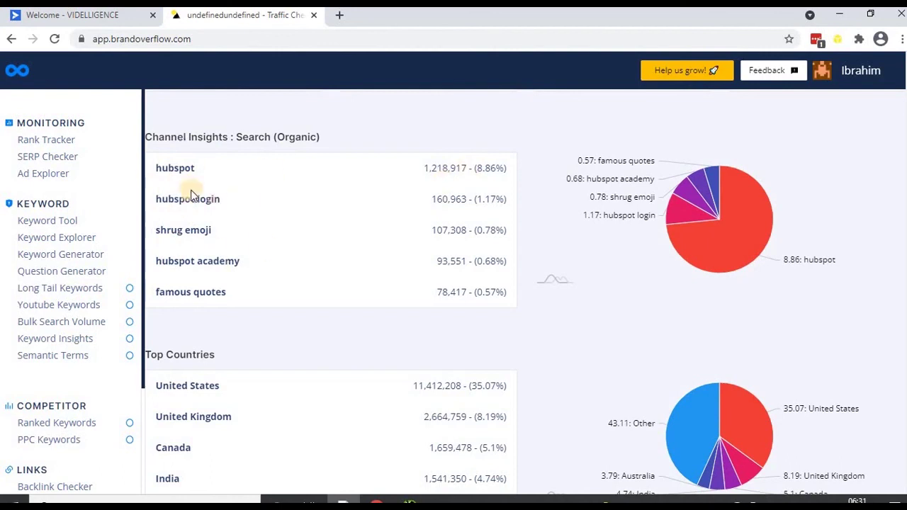
pyautogui.moveTo(157, 231); pyautogui.dragTo(290, 233)
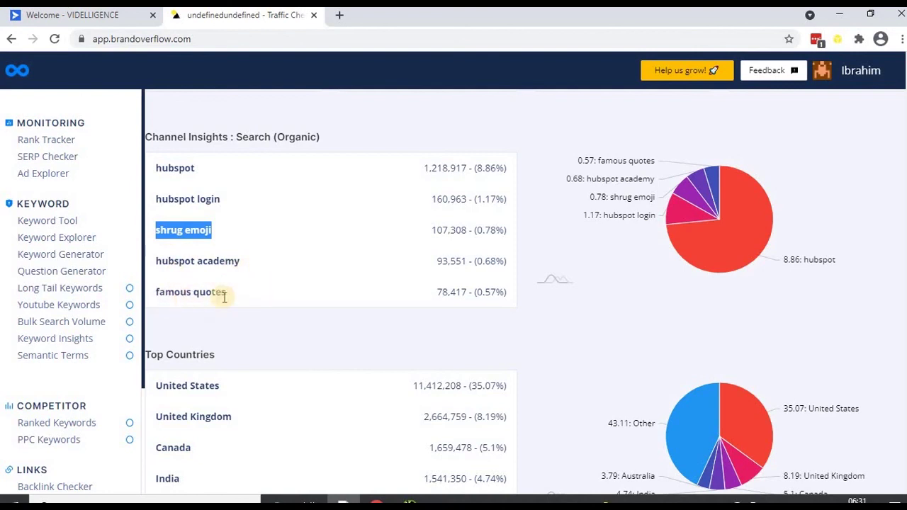
pyautogui.moveTo(435, 261); pyautogui.dragTo(486, 261)
pyautogui.scroll(-3, 286, 335)
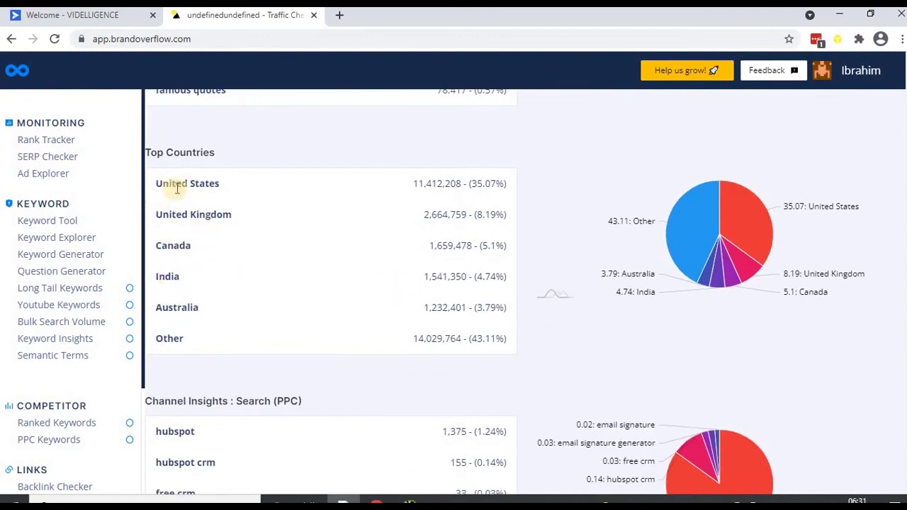
# Examine the hubspot.com report's PPC, referral and social channel insights and its list of similar sites
pyautogui.scroll(-4, 209, 342)
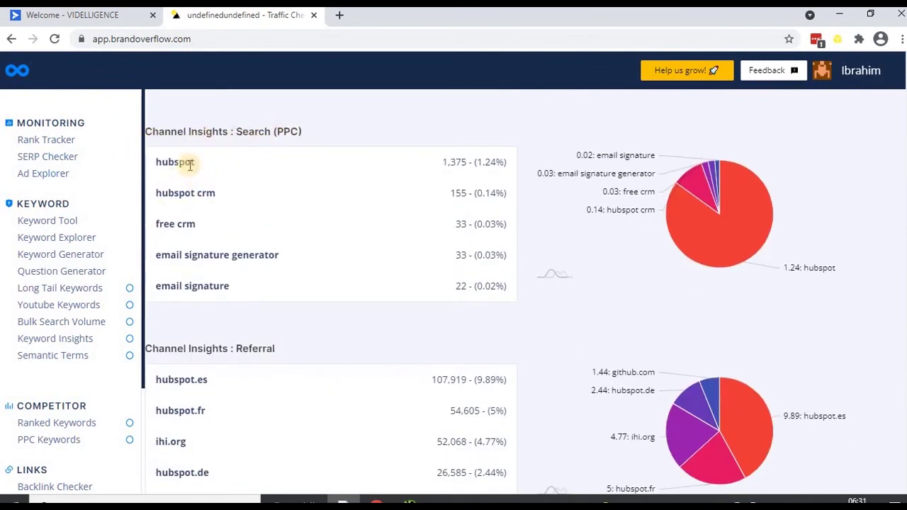
pyautogui.scroll(-2, 198, 275)
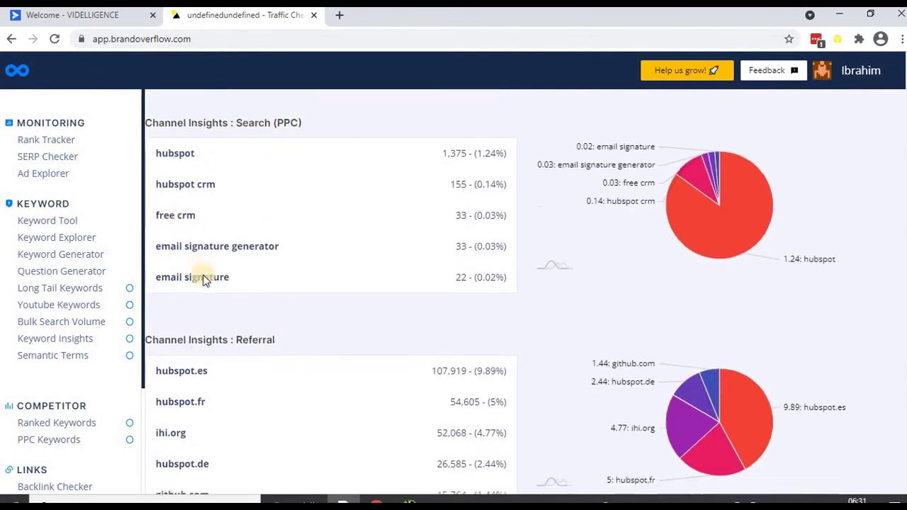
pyautogui.scroll(3, 198, 275)
pyautogui.scroll(-5, 288, 312)
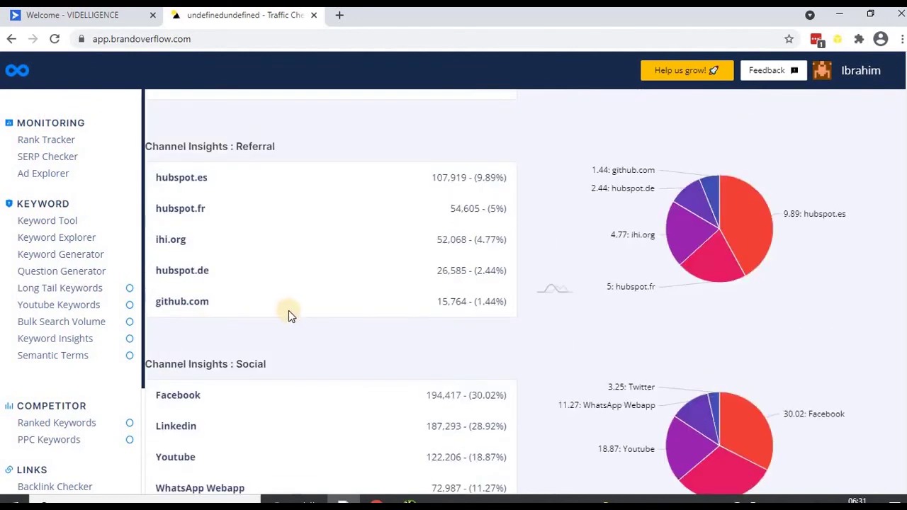
pyautogui.scroll(-3, 265, 338)
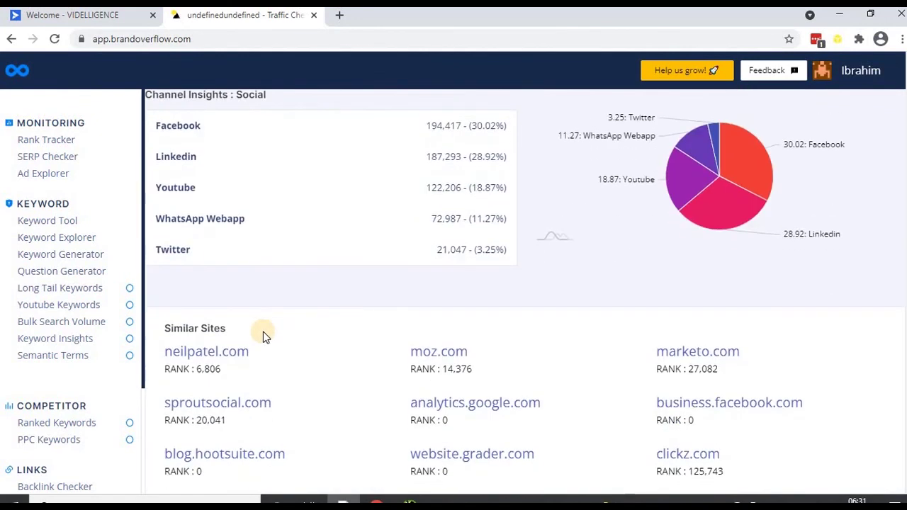
pyautogui.scroll(2, 263, 336)
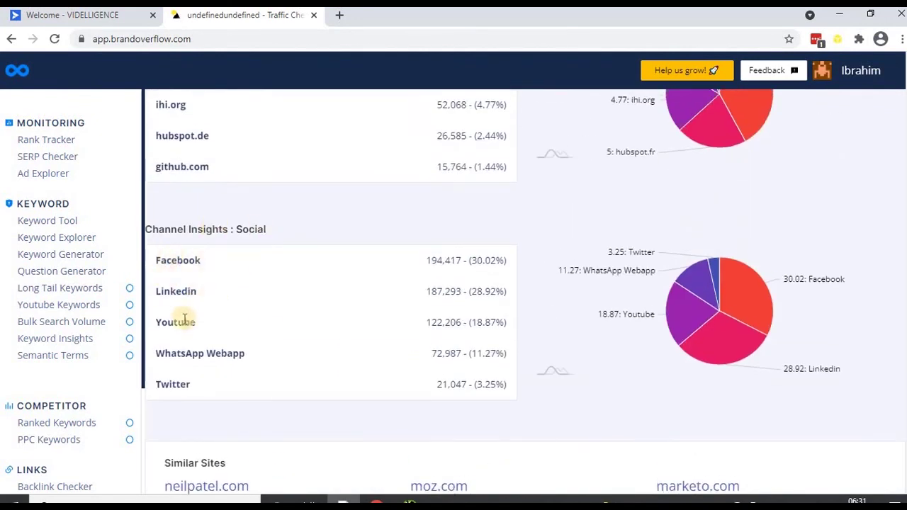
pyautogui.scroll(-2, 182, 375)
pyautogui.scroll(-1, 269, 287)
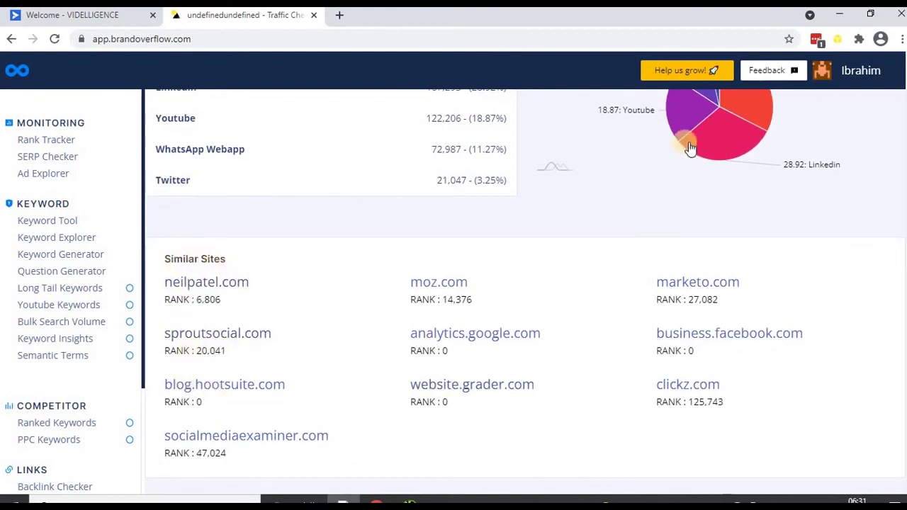
pyautogui.scroll(10, 322, 412)
pyautogui.scroll(4, 325, 418)
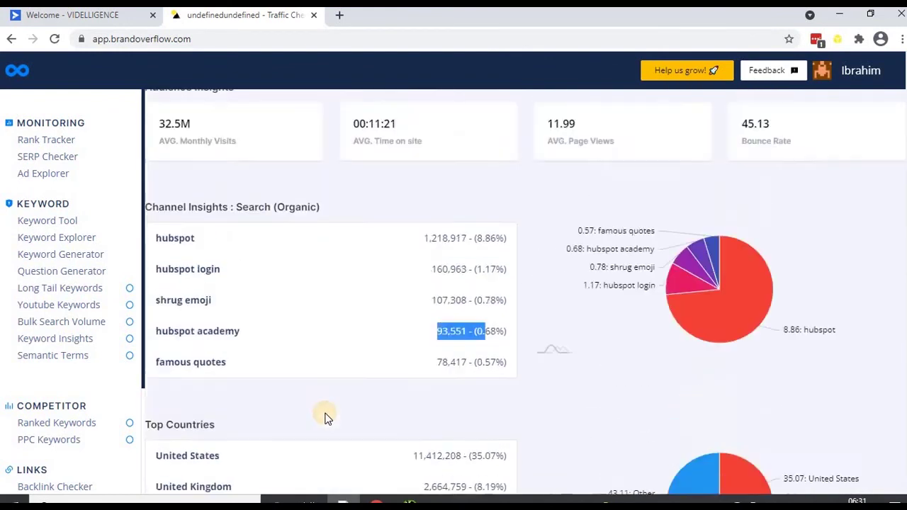
pyautogui.scroll(-5, 325, 418)
pyautogui.scroll(-10, 325, 417)
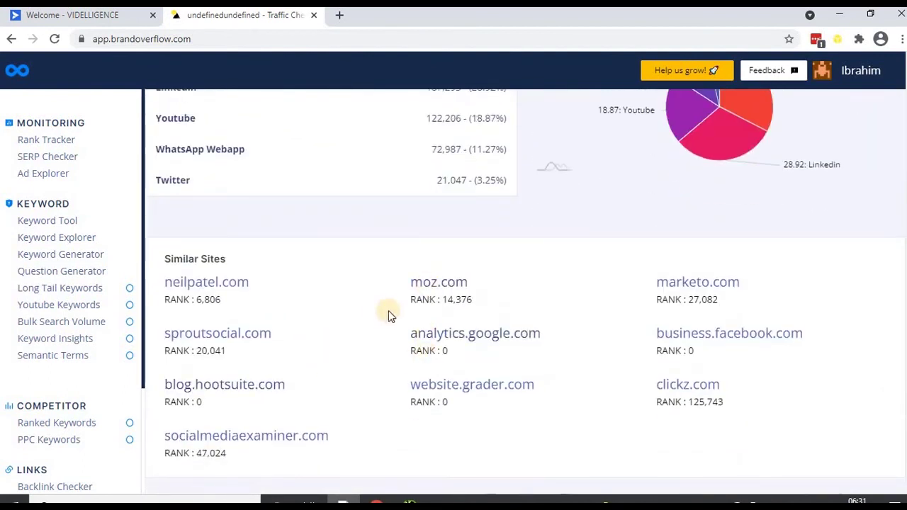
pyautogui.scroll(-3, 92, 425)
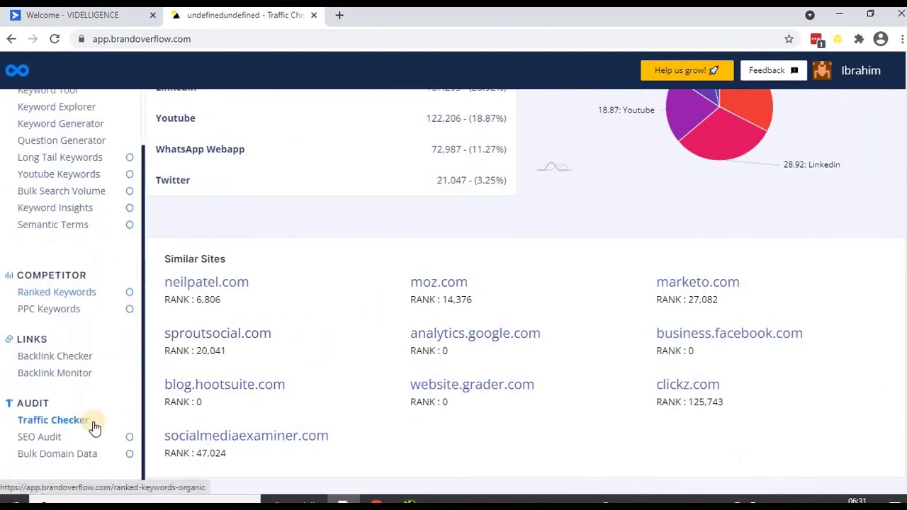
pyautogui.click(42, 438)
pyautogui.click(409, 274)
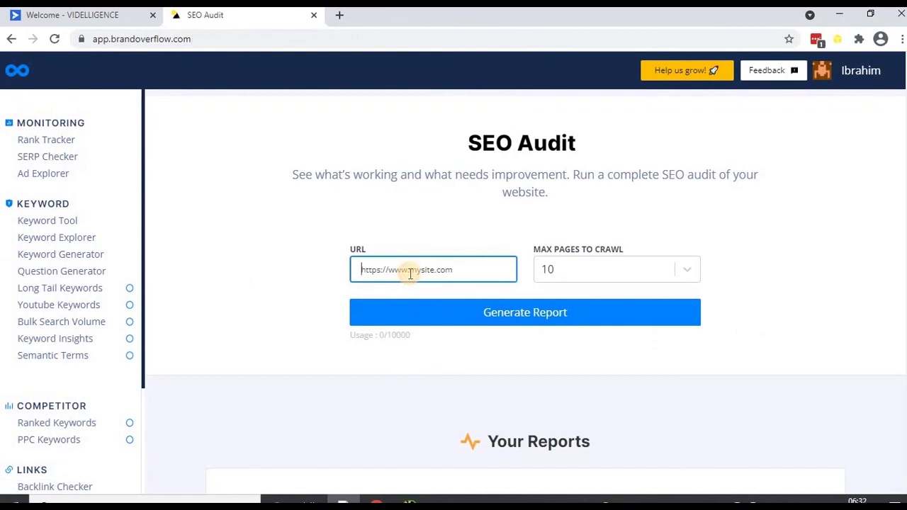
pyautogui.write('https://avivdigital.in')
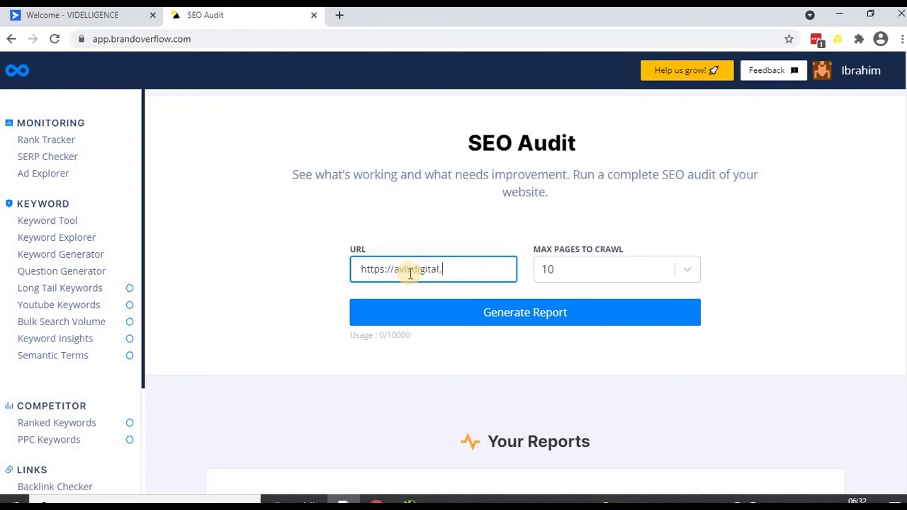
pyautogui.click(687, 273)
pyautogui.scroll(-1, 579, 440)
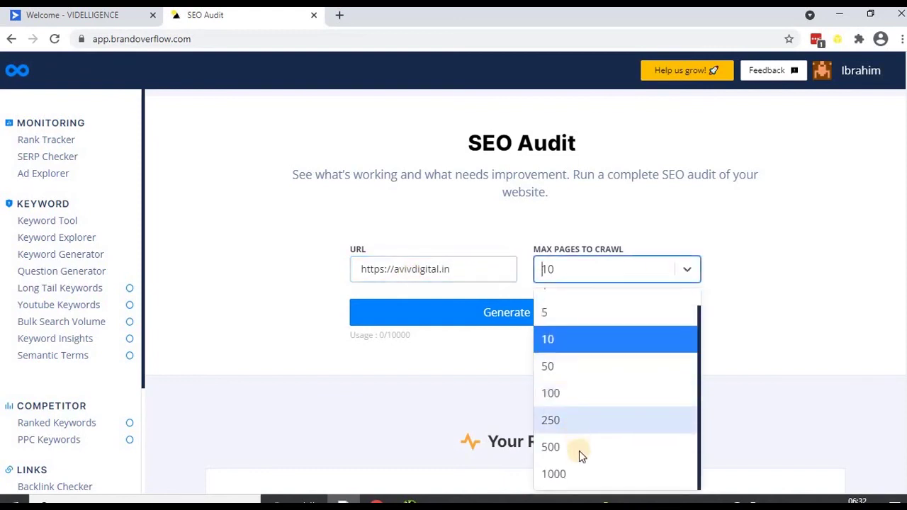
pyautogui.click(571, 475)
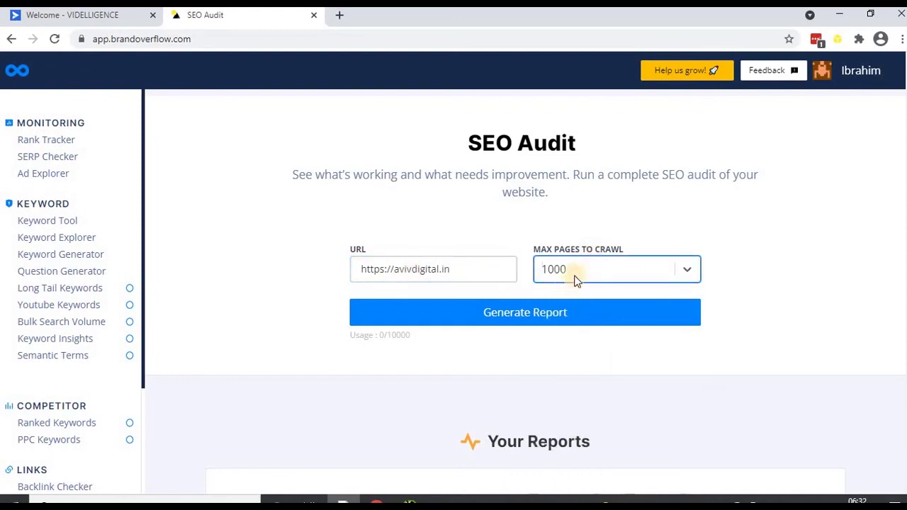
pyautogui.click(502, 319)
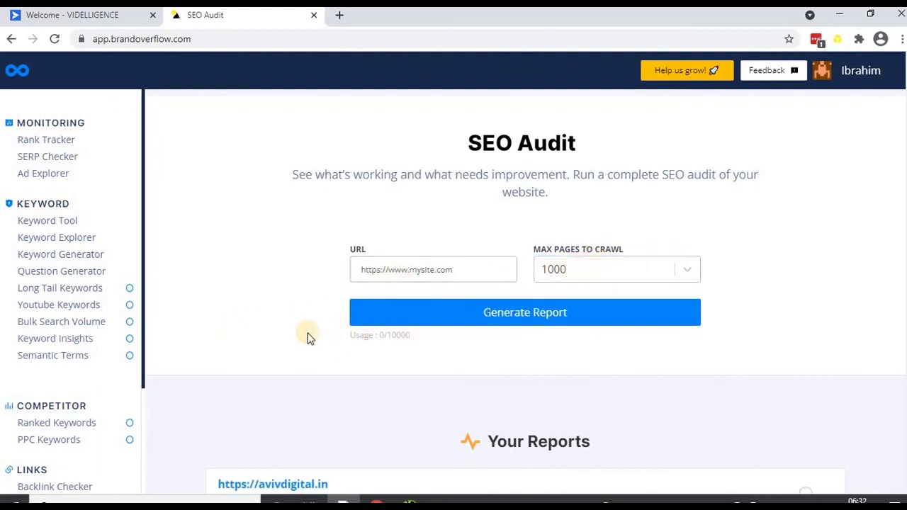
pyautogui.scroll(-5, 290, 342)
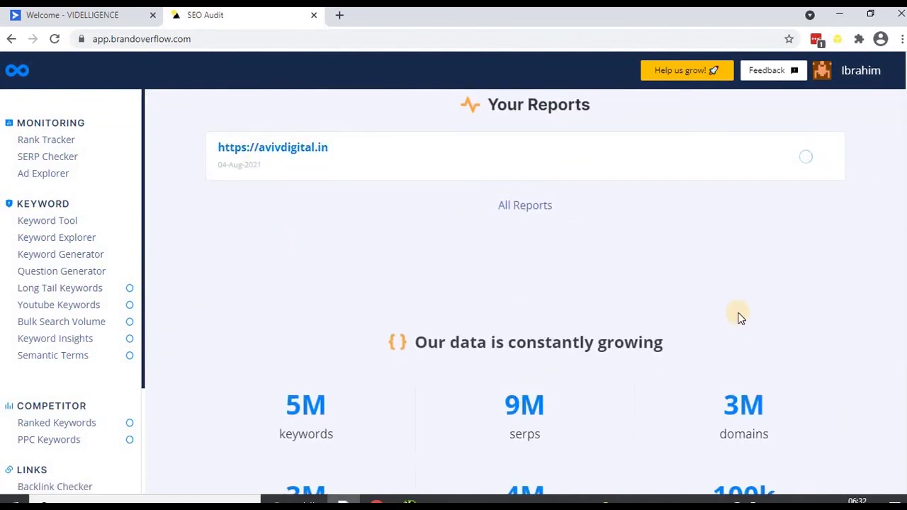
pyautogui.scroll(-1, 204, 281)
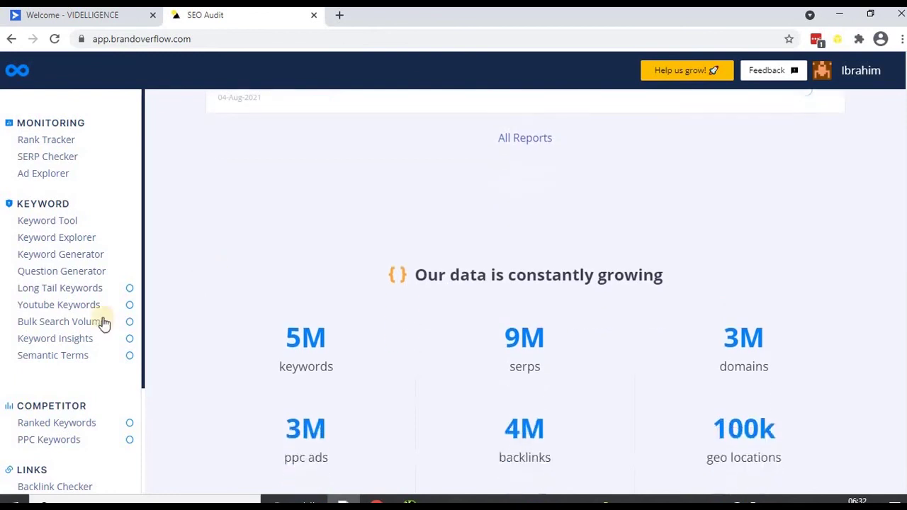
pyautogui.scroll(-2, 53, 427)
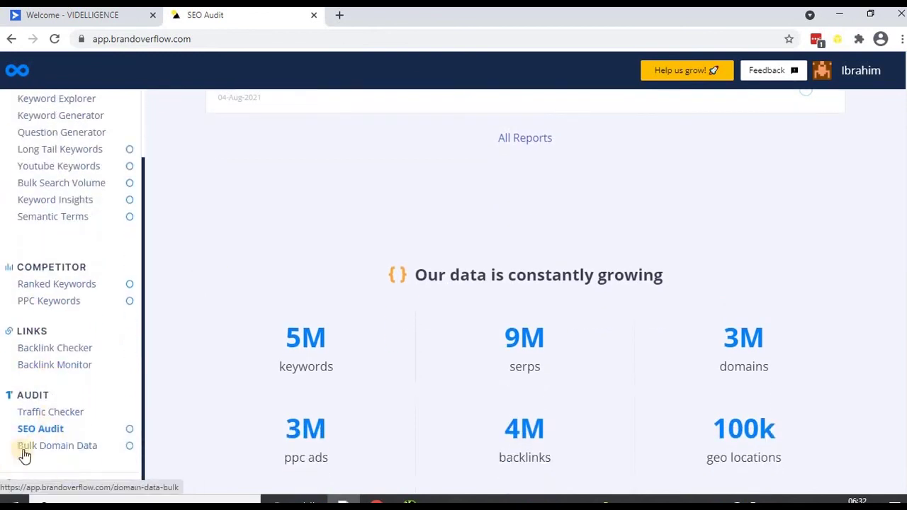
pyautogui.click(39, 447)
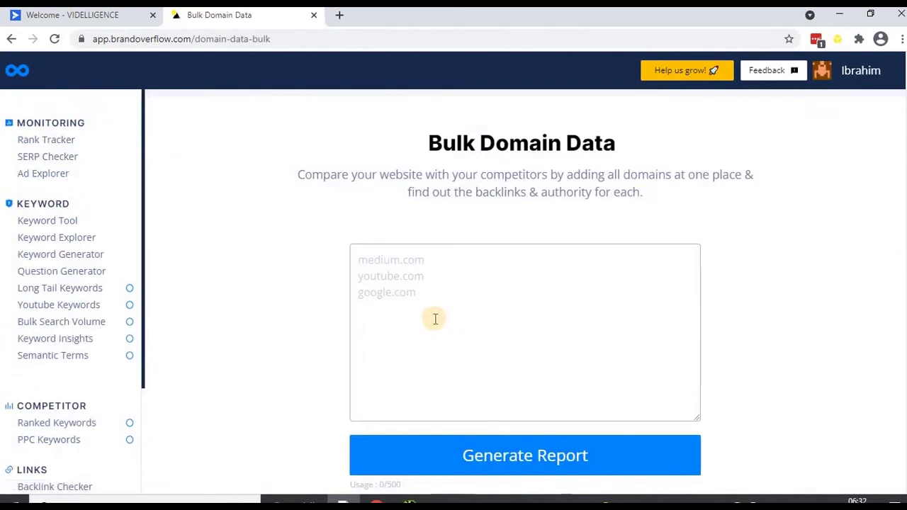
pyautogui.click(461, 297)
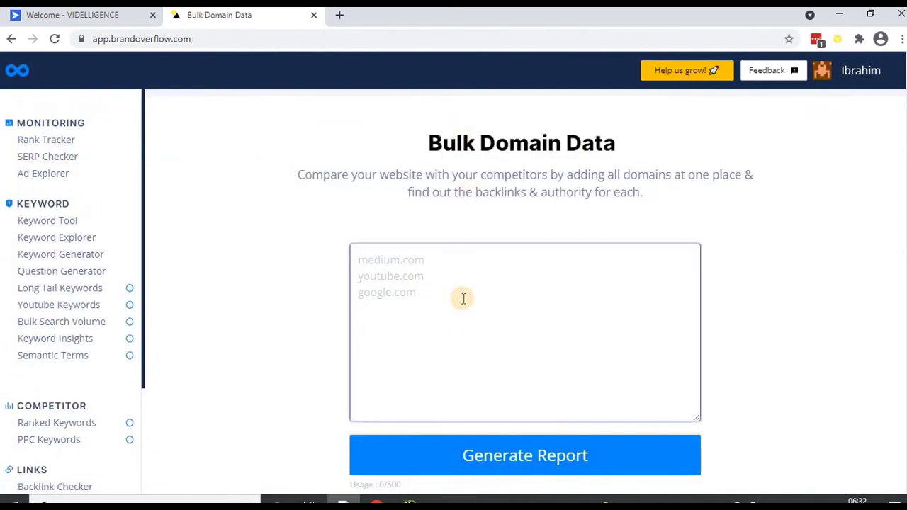
pyautogui.write('https://vipinnayar.com')
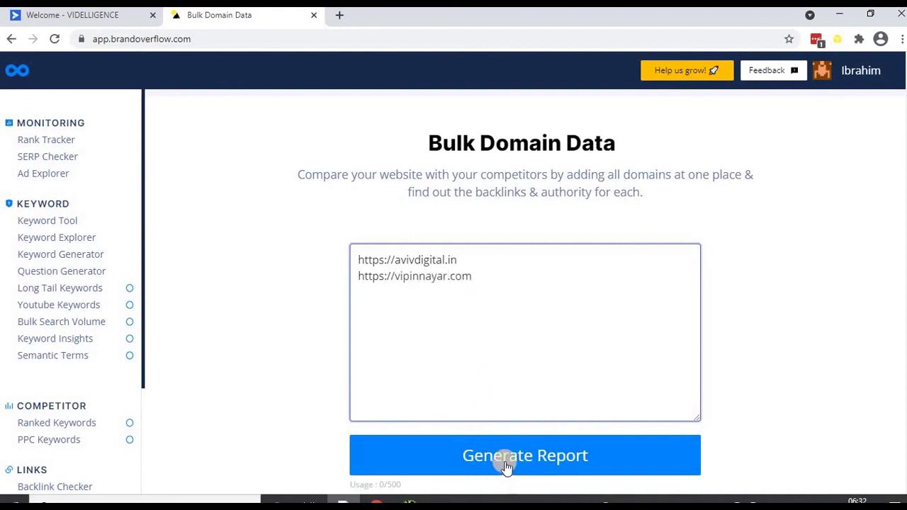
pyautogui.click(504, 462)
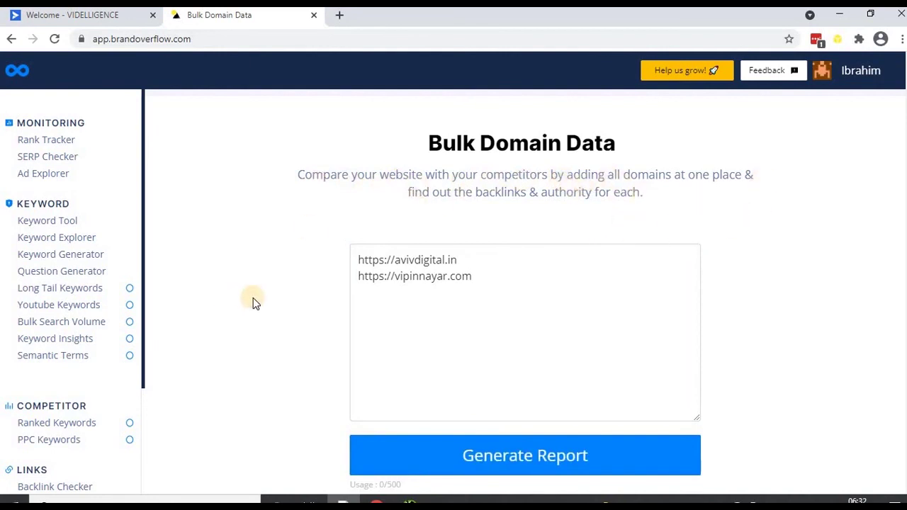
# Open the new Bulk Domain Data report and compare the backlinks, PA and DA of the two domains
pyautogui.scroll(-8, 253, 305)
pyautogui.scroll(1, 418, 244)
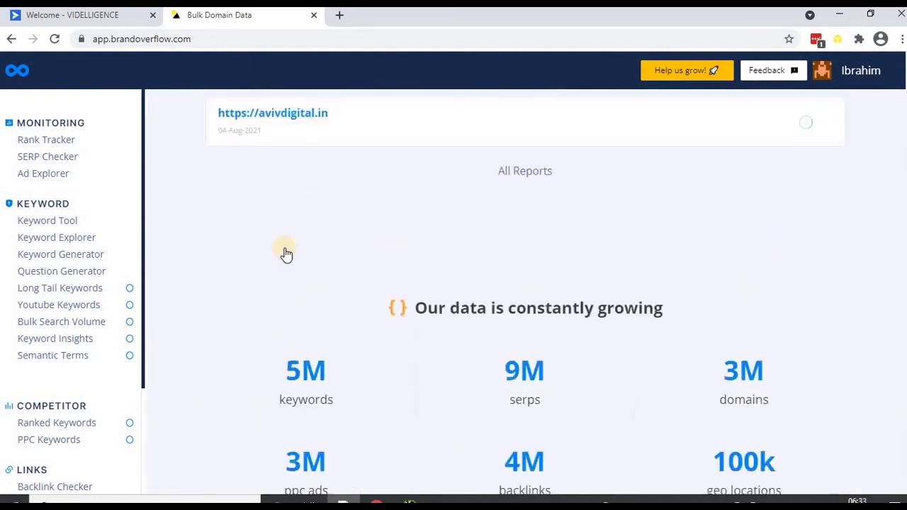
pyautogui.scroll(2, 286, 254)
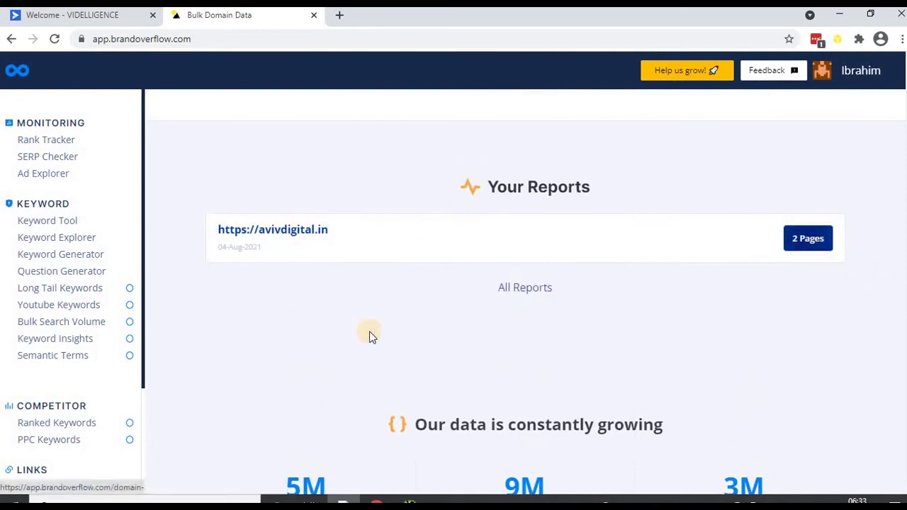
pyautogui.click(370, 337)
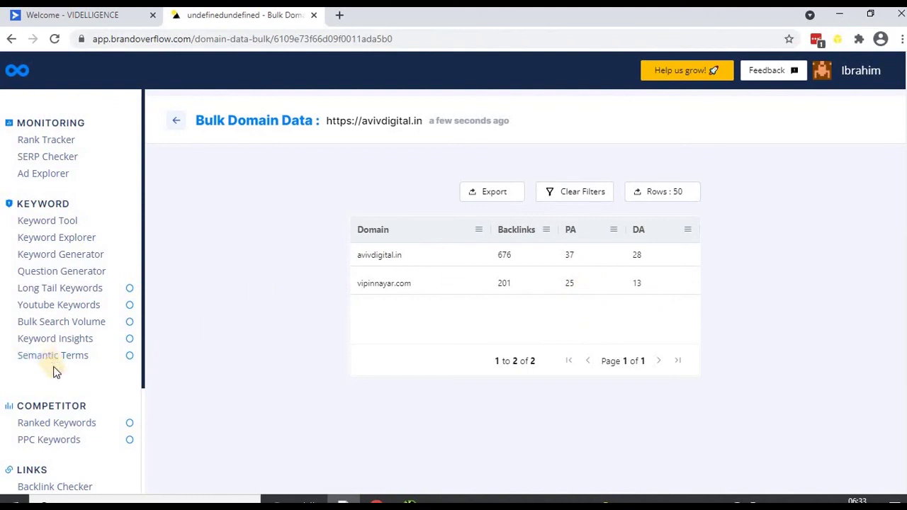
pyautogui.scroll(-2, 57, 365)
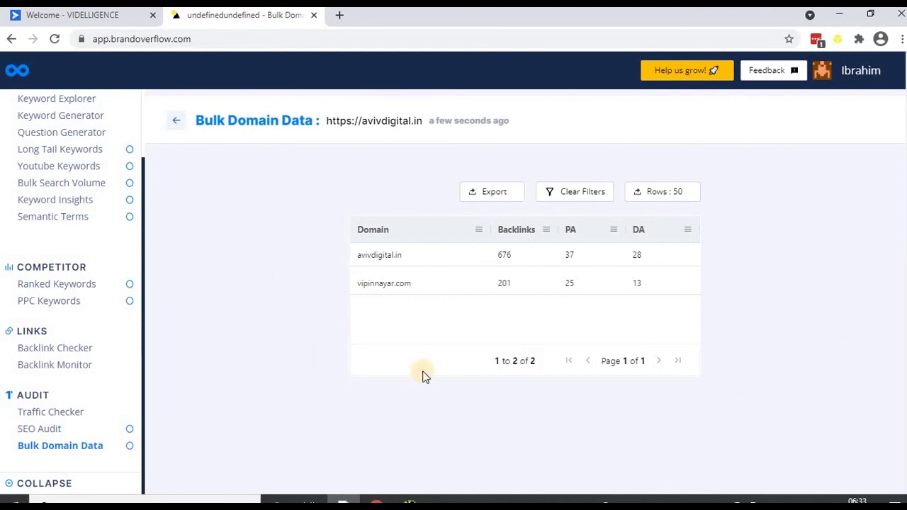
pyautogui.click(492, 199)
pyautogui.click(338, 370)
pyautogui.click(39, 429)
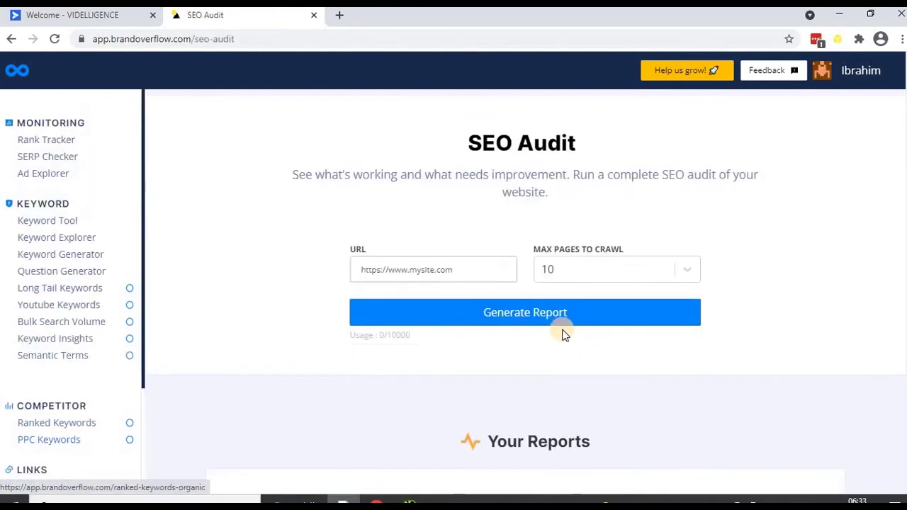
pyautogui.scroll(-2, 564, 334)
pyautogui.scroll(-3, 564, 334)
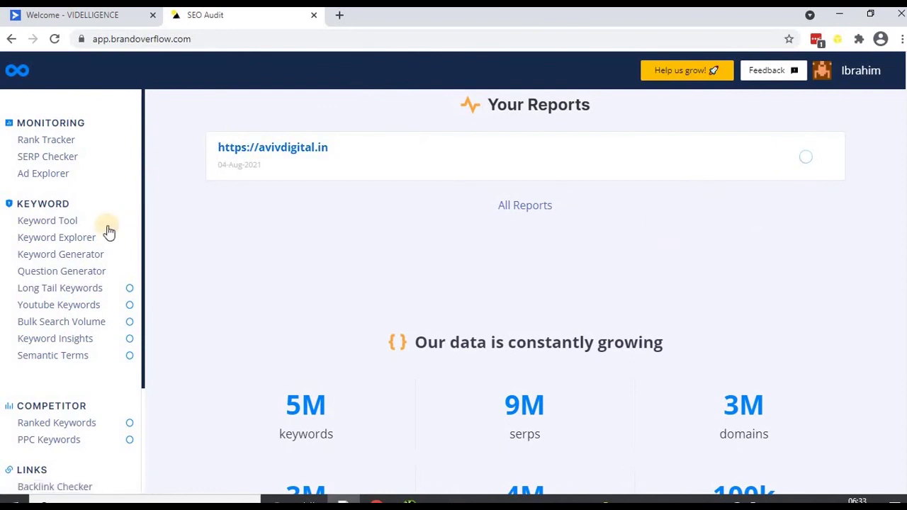
pyautogui.scroll(5, 95, 230)
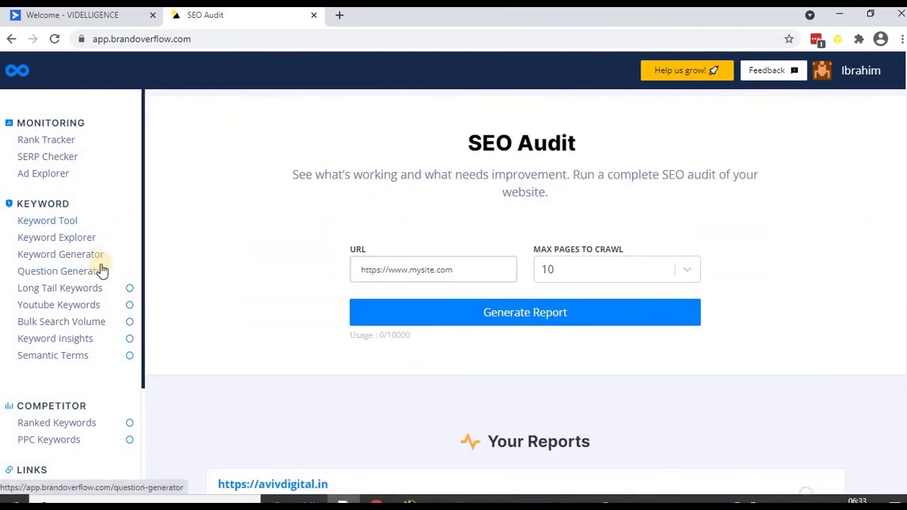
pyautogui.scroll(-5, 87, 304)
pyautogui.scroll(2, 88, 354)
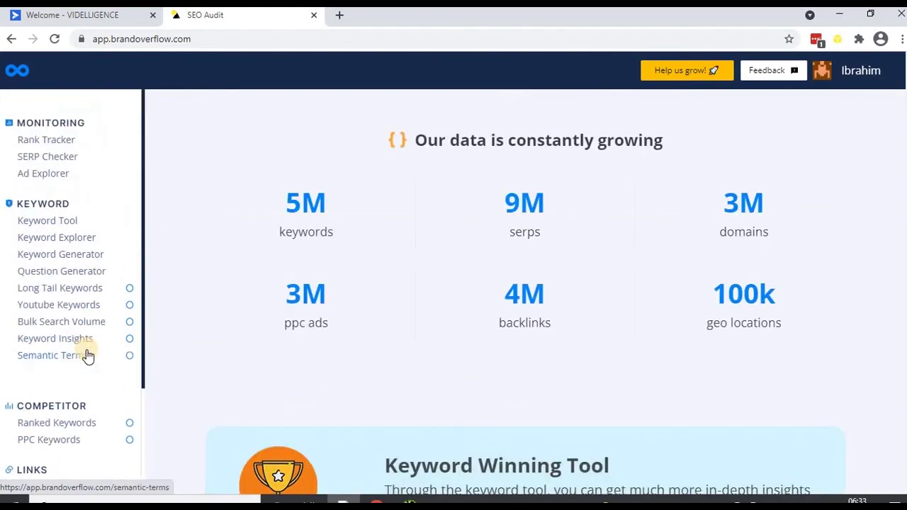